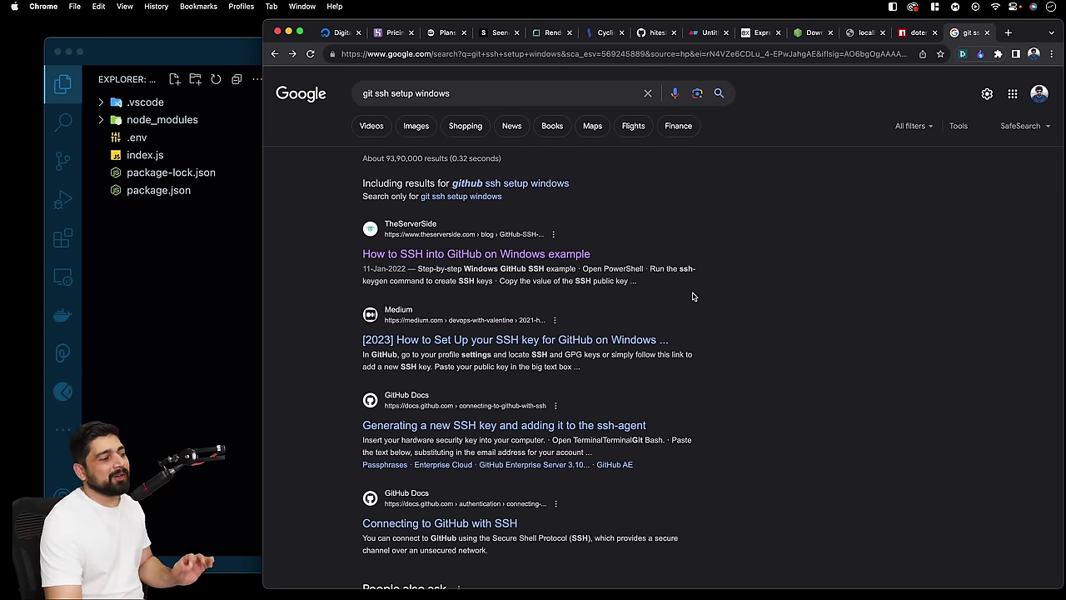
- Stop the running npm server and run git init in the chaideploy project
click(274, 53)
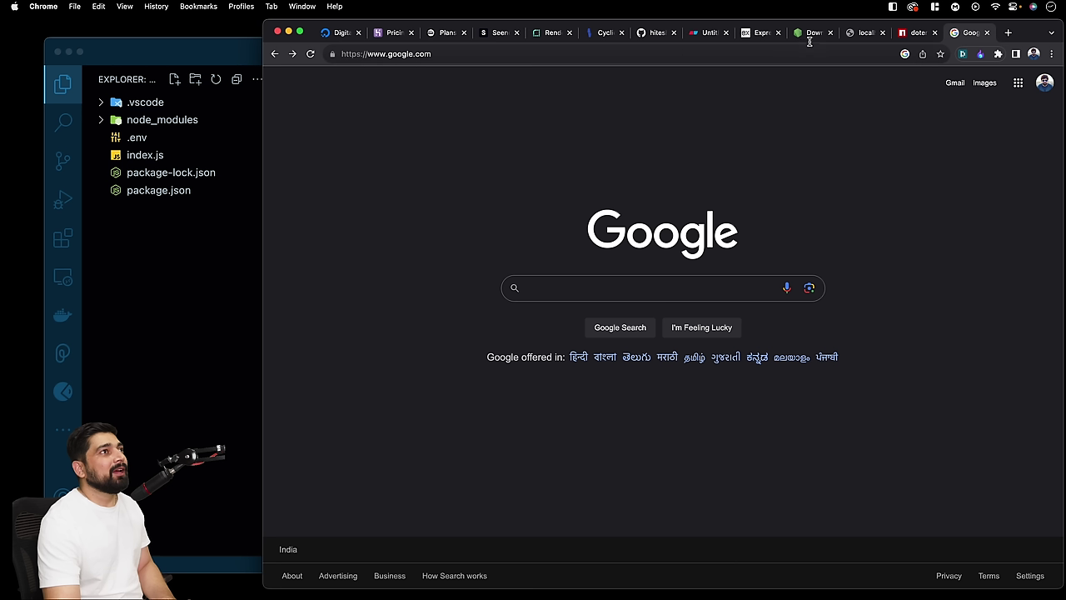
click(659, 34)
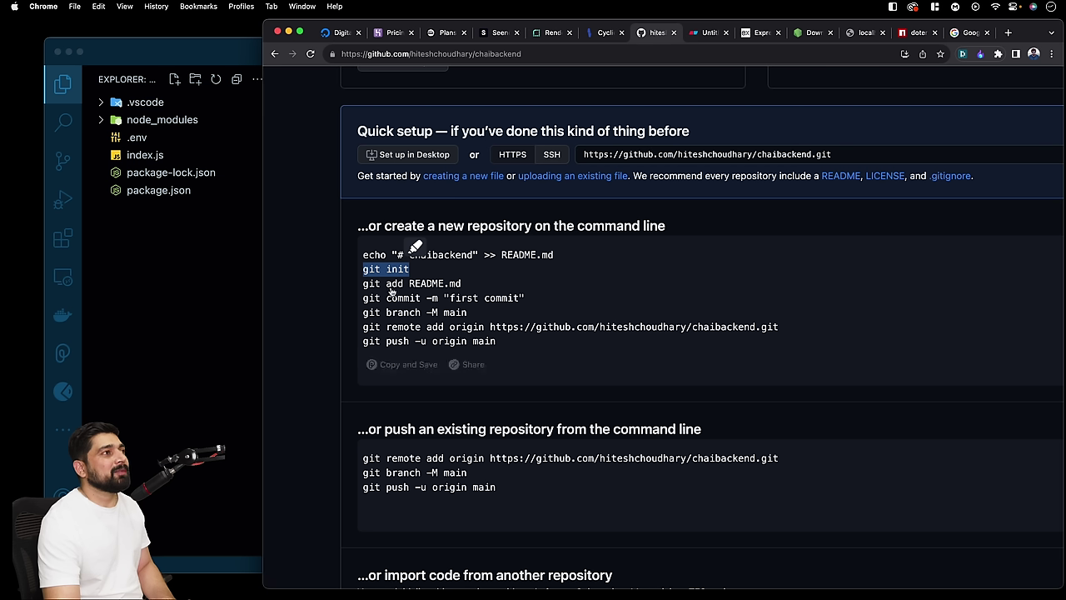
click(192, 280)
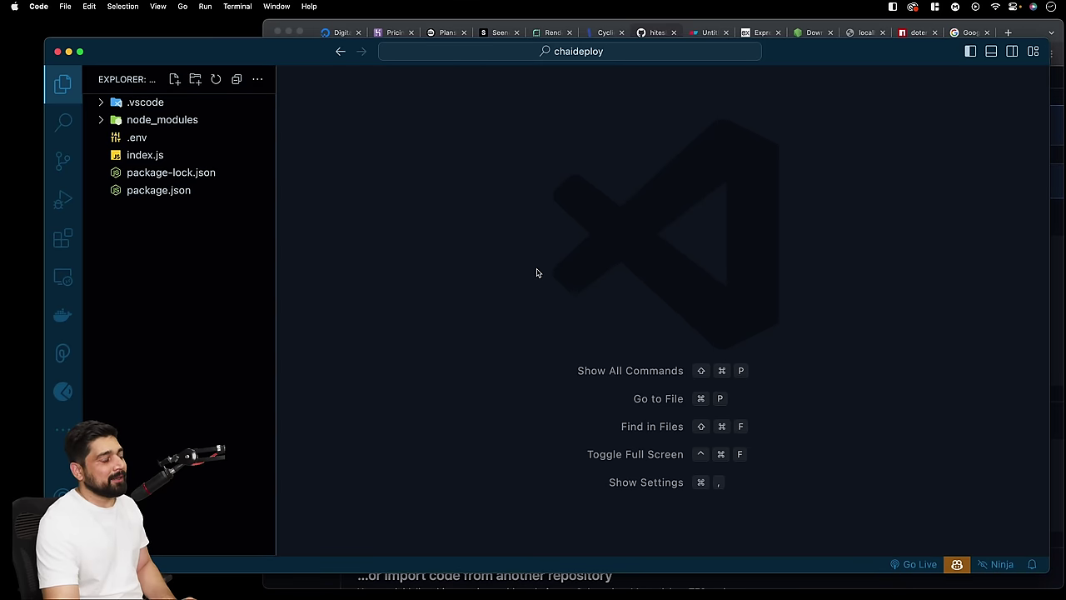
key(ctrl+grave)
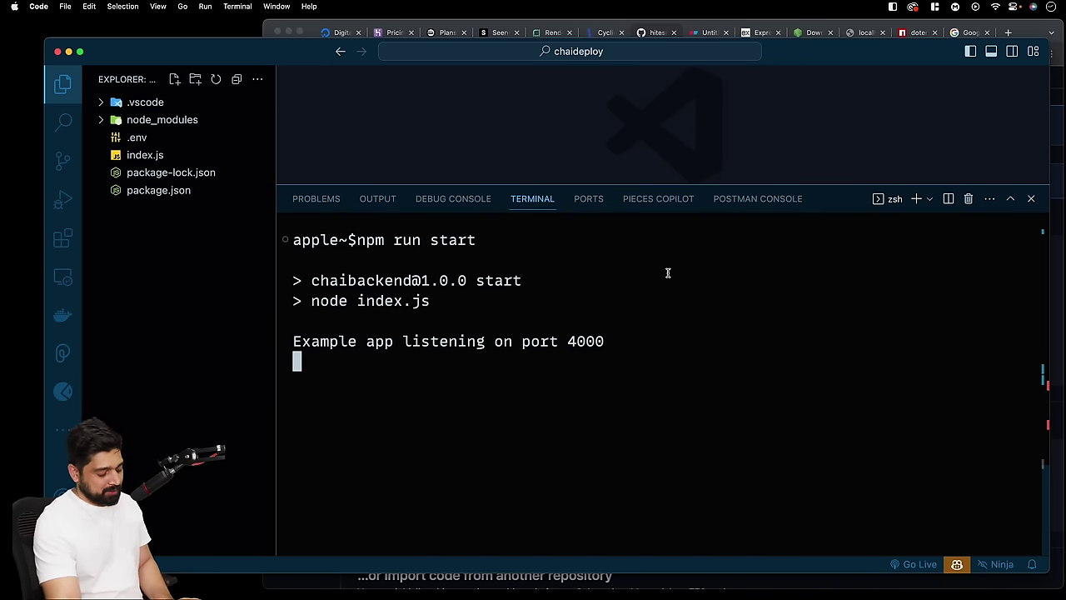
key(ctrl+c)
key(super+k)
text(git init)
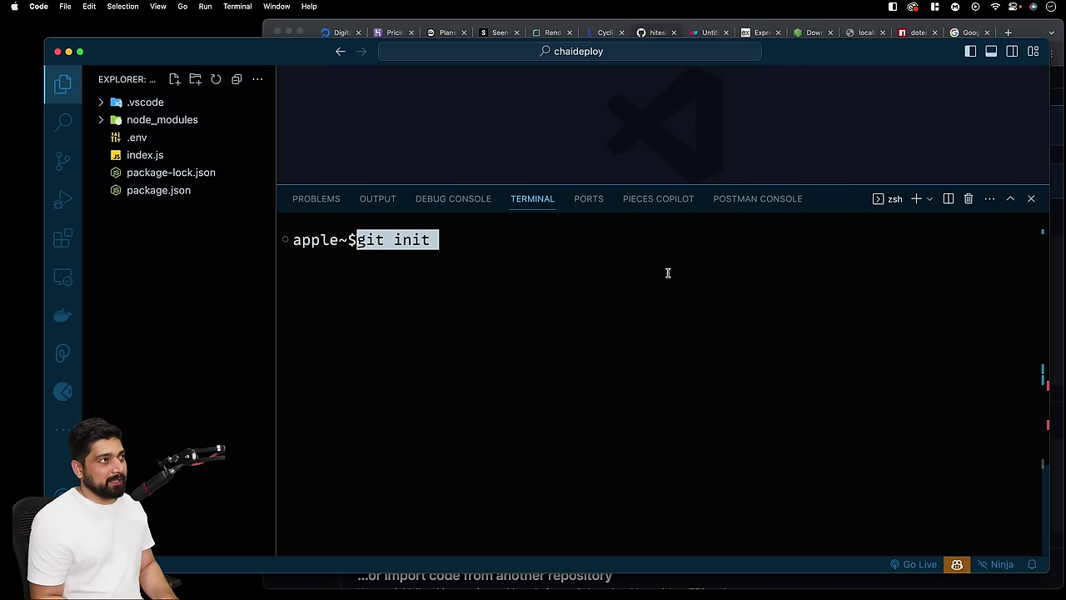
key(Return)
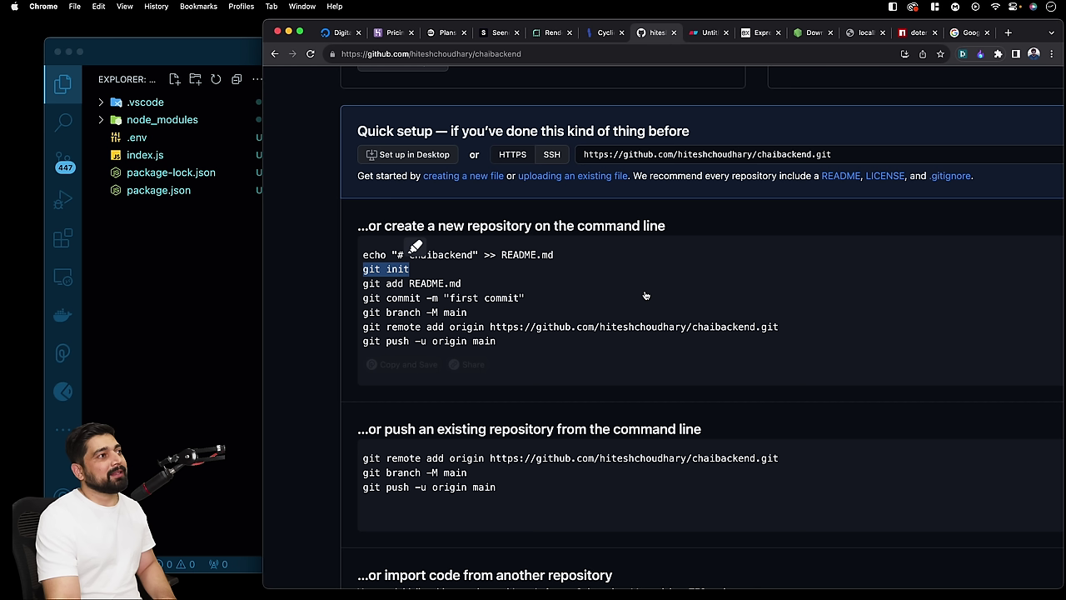
- Select the 'git add README.md' command on the GitHub setup page
key(super+Tab)
click(416, 284)
drag(363, 283, 465, 284)
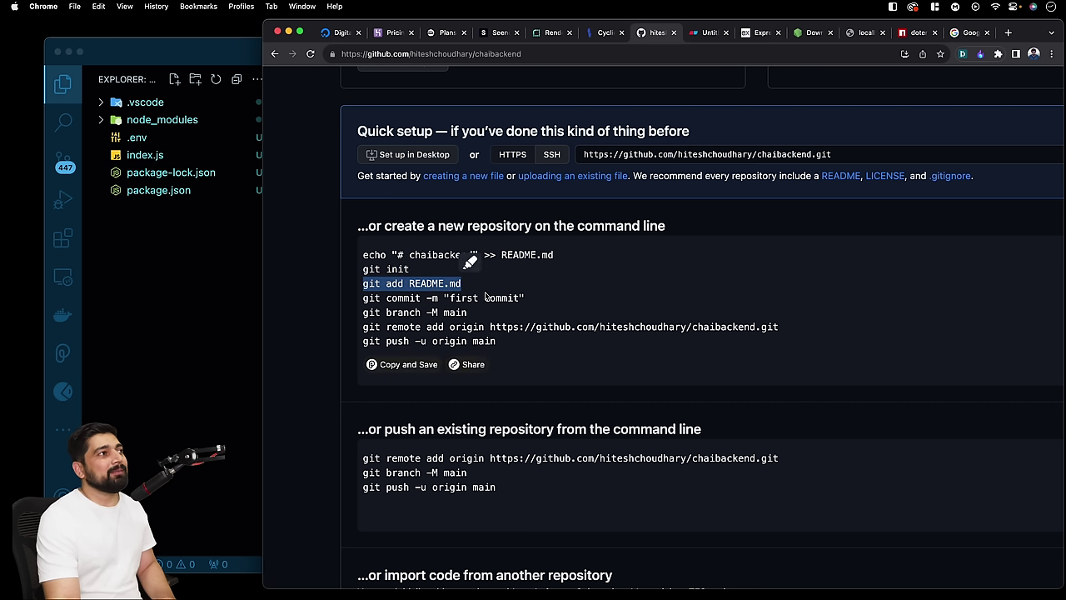
click(207, 264)
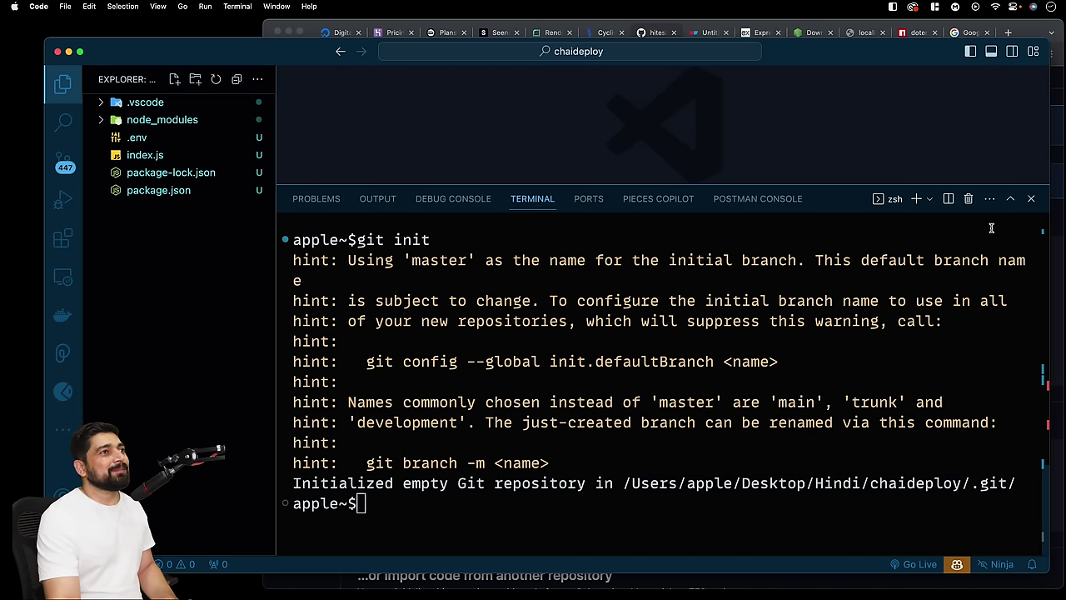
- Create a .gitignore file containing node_modules and save it
click(175, 79)
text(.g)
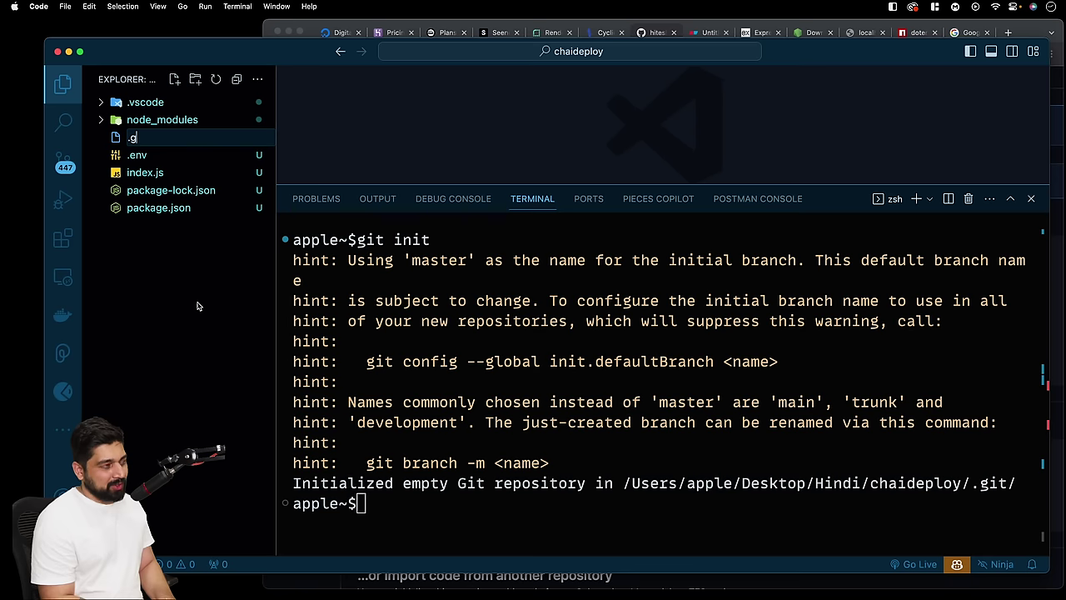
text(itignore)
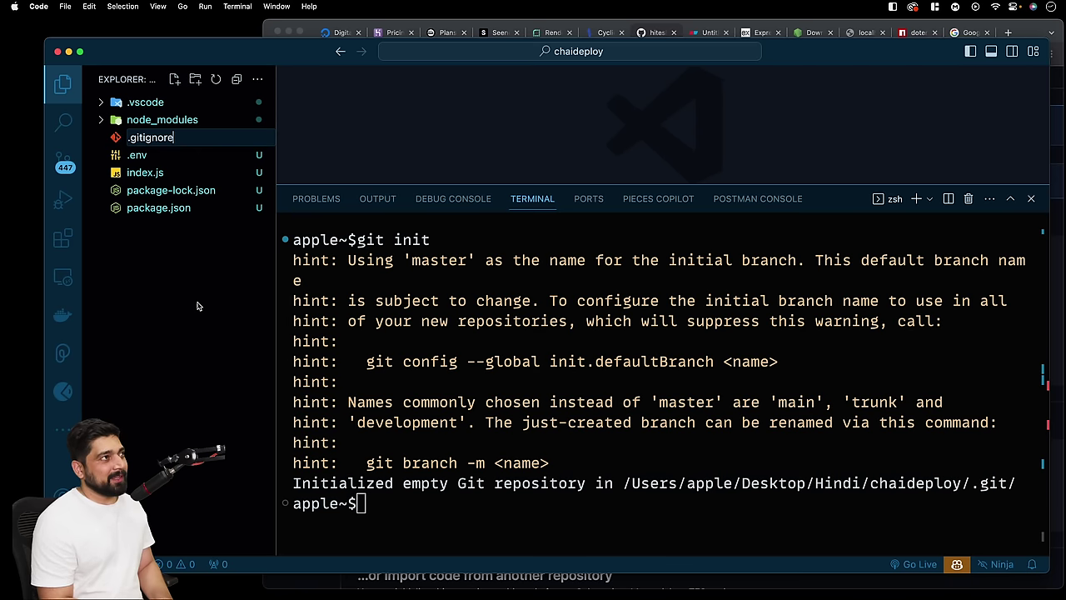
key(Return)
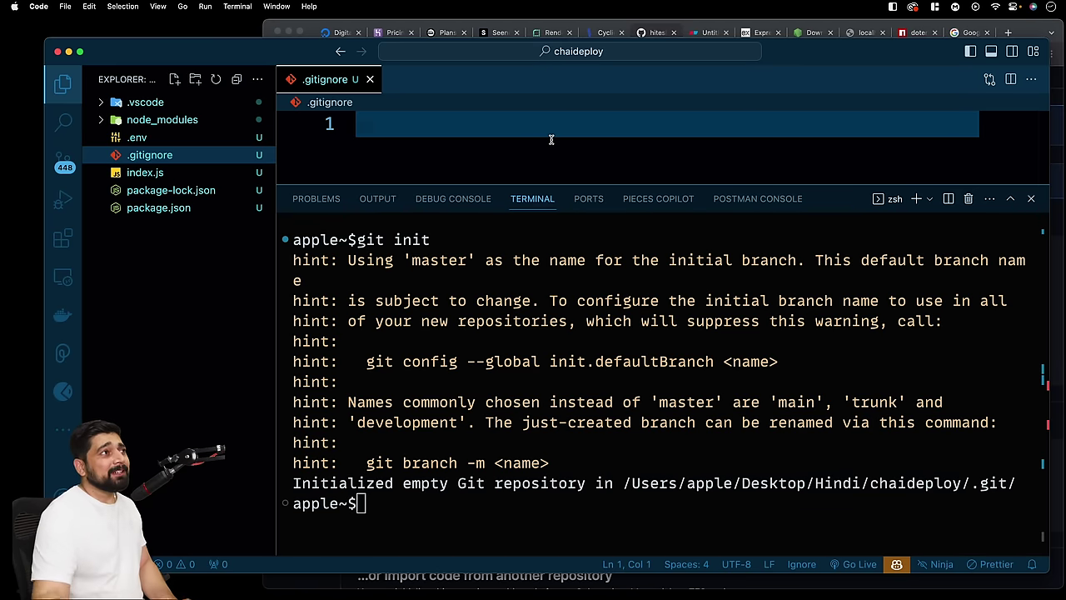
click(1031, 198)
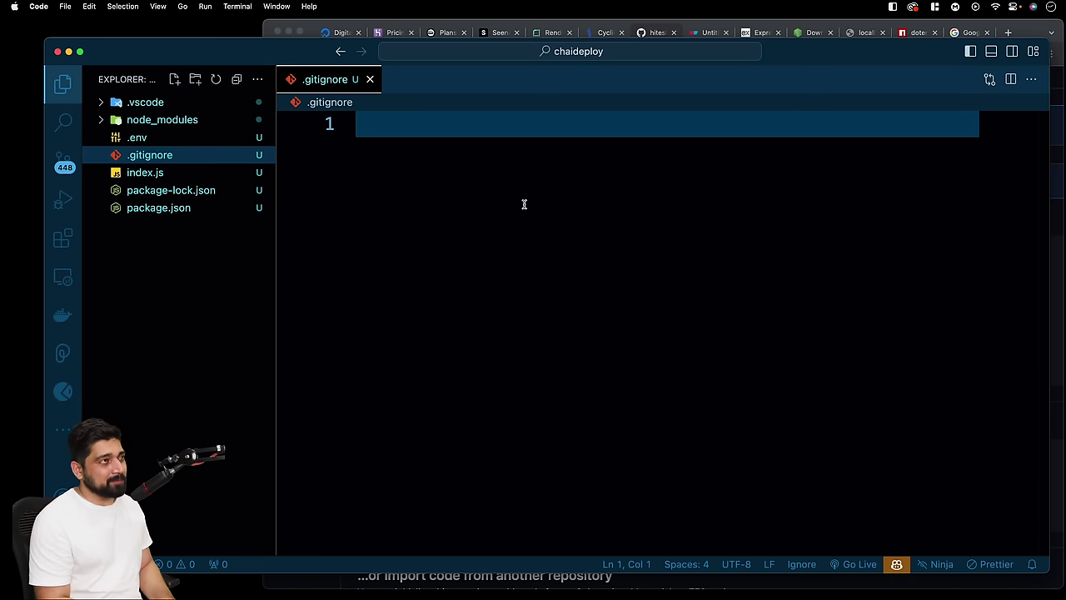
text(nod)
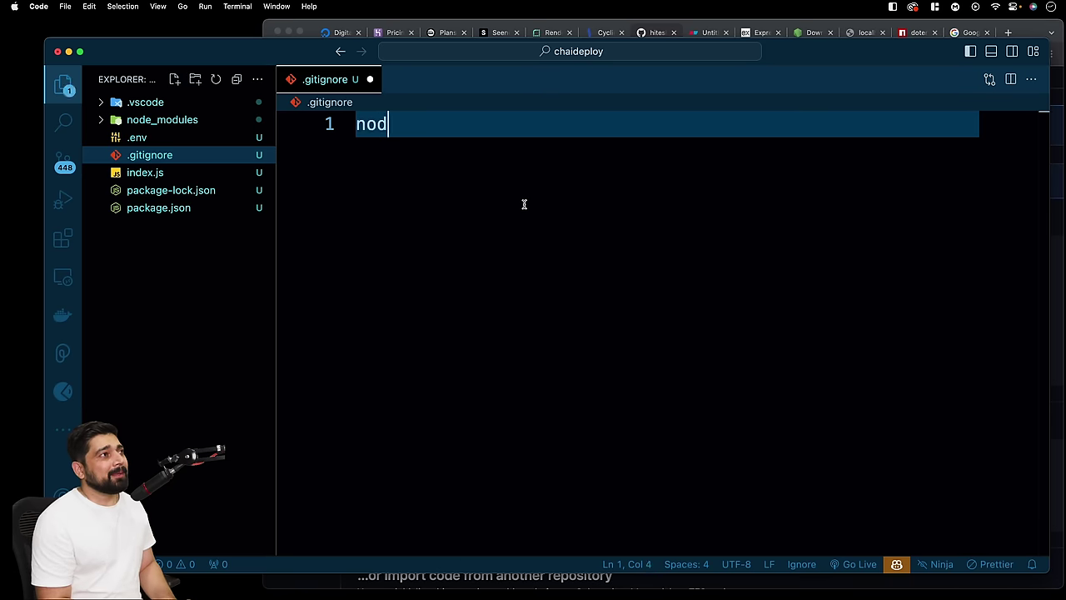
text(e_)
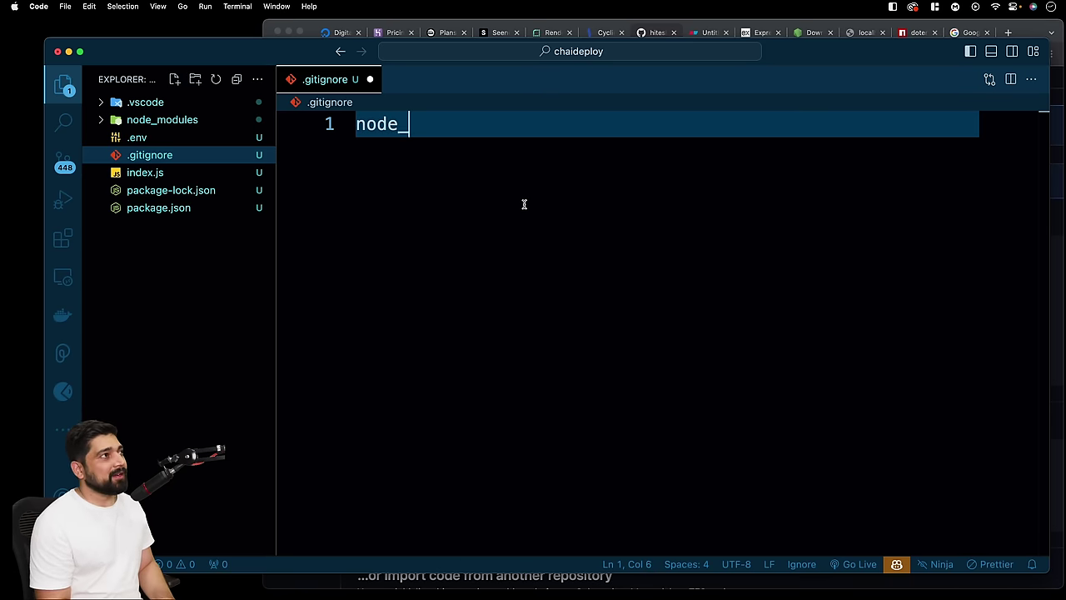
text(modules)
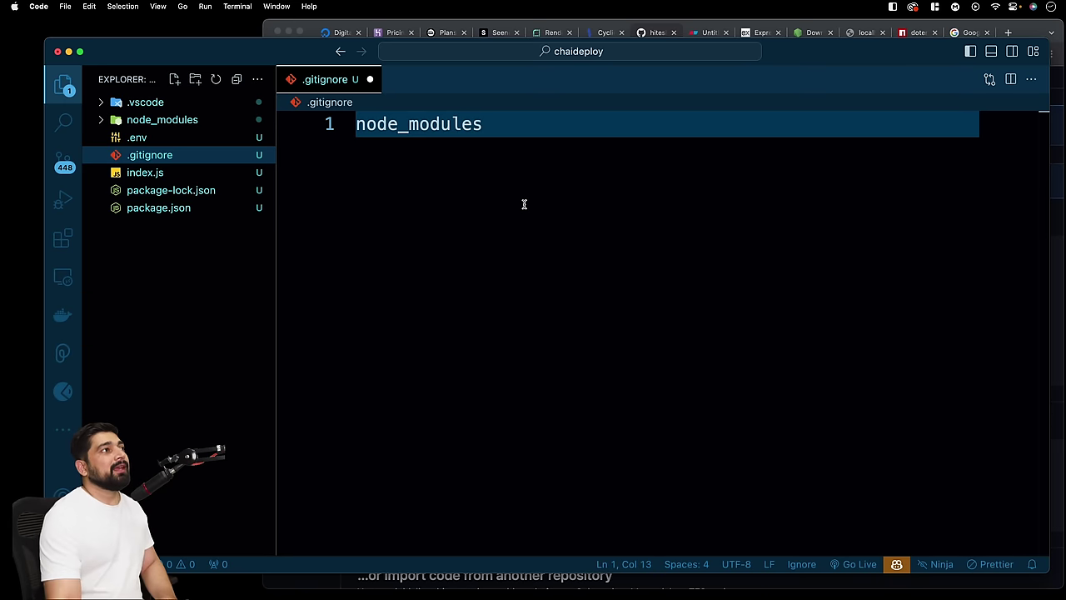
key(cmd+s)
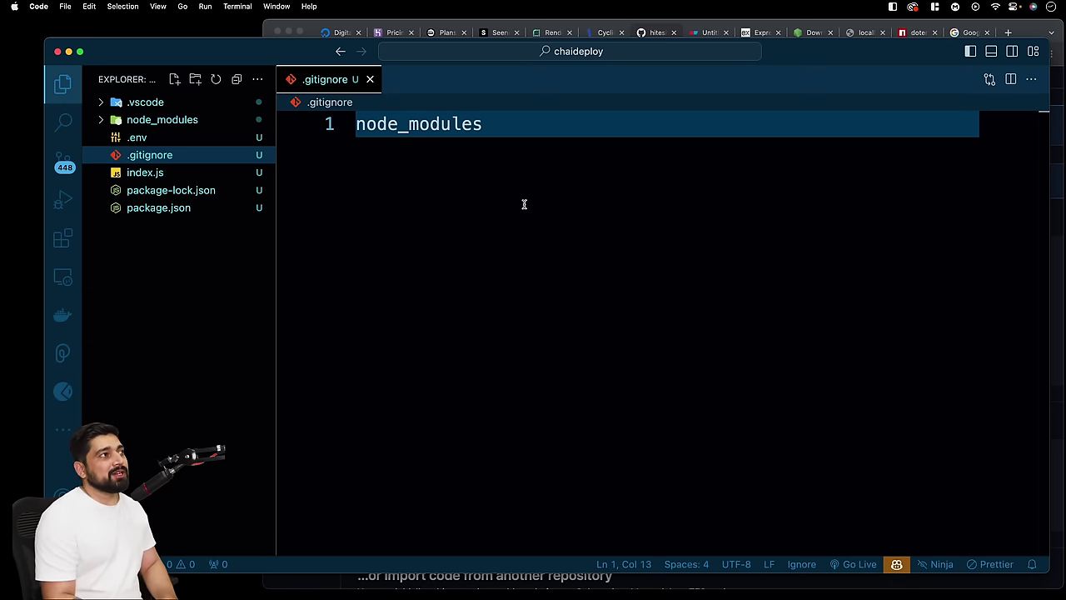
- Add a .env line to .gitignore, then close the .env and .gitignore tabs
key(Return)
text(.)
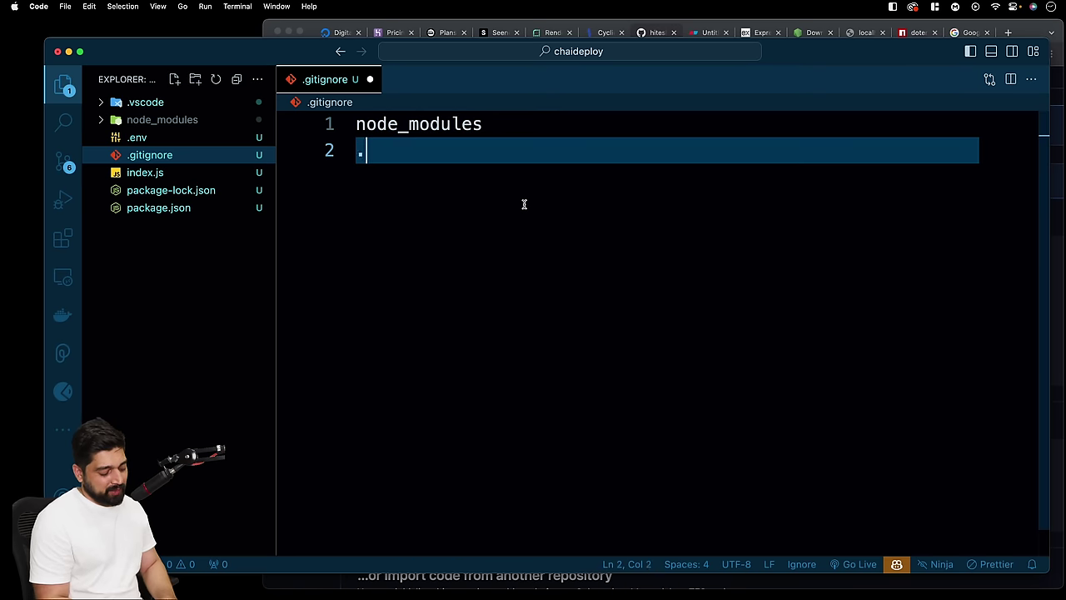
text(env)
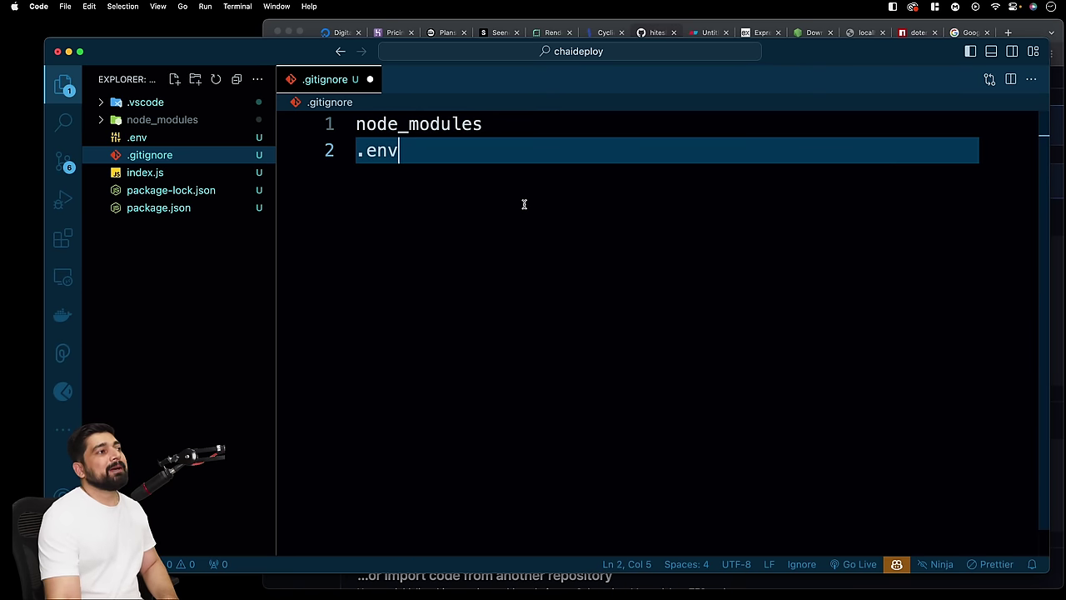
click(140, 137)
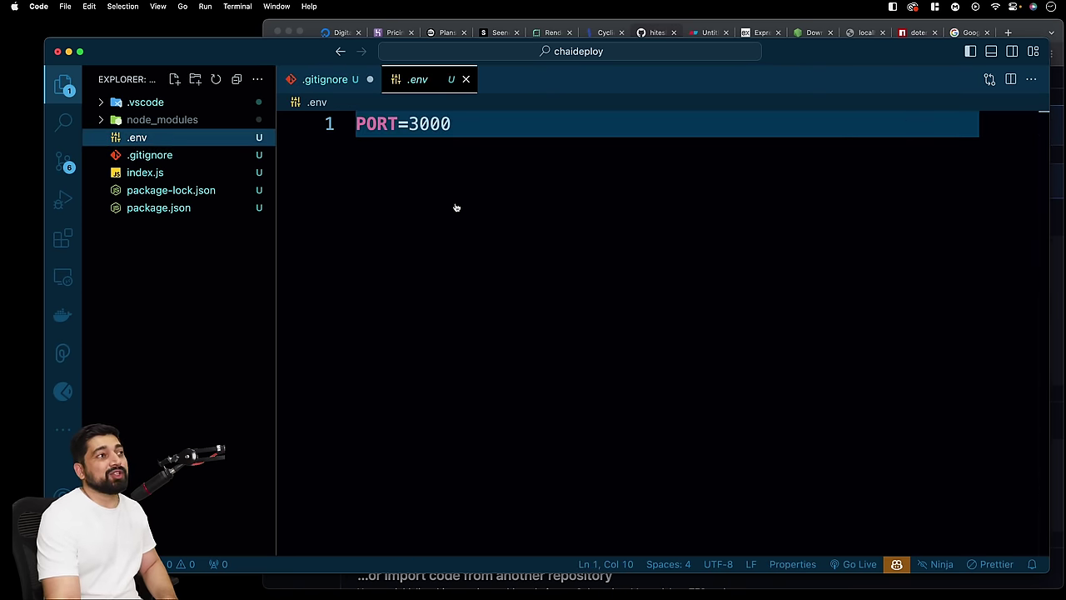
click(465, 80)
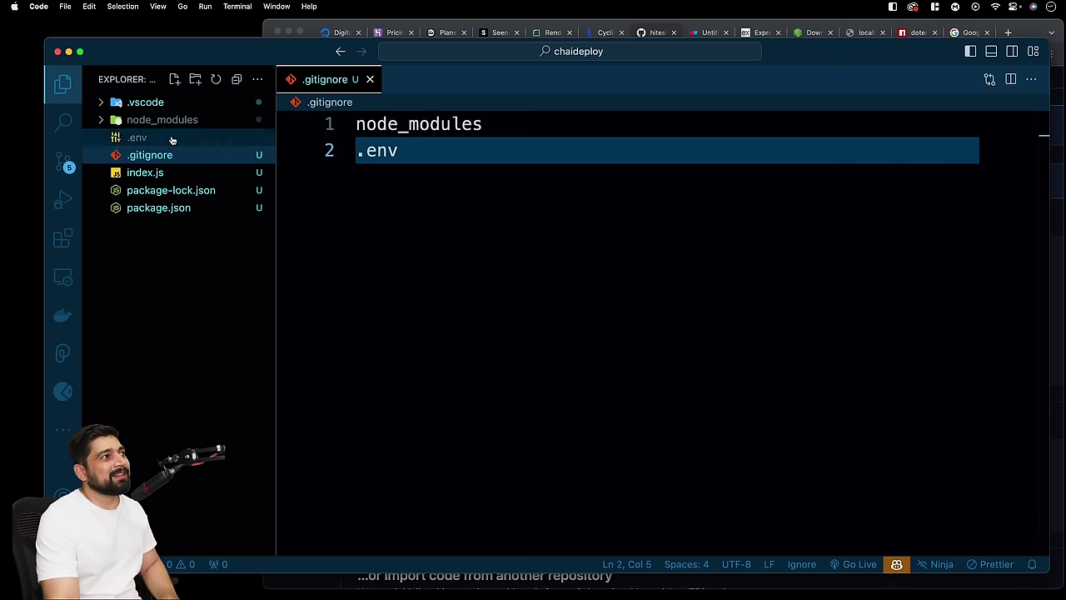
click(370, 79)
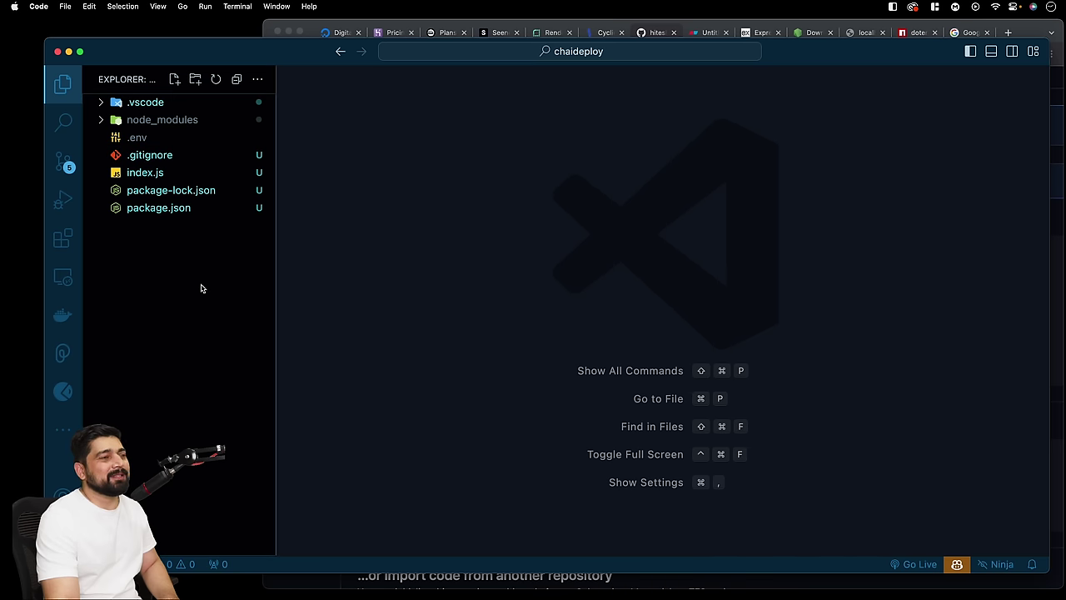
- Clear the GitHub page selection and reopen a cleared VS Code terminal
key(super+Tab)
click(479, 255)
key(super+Tab)
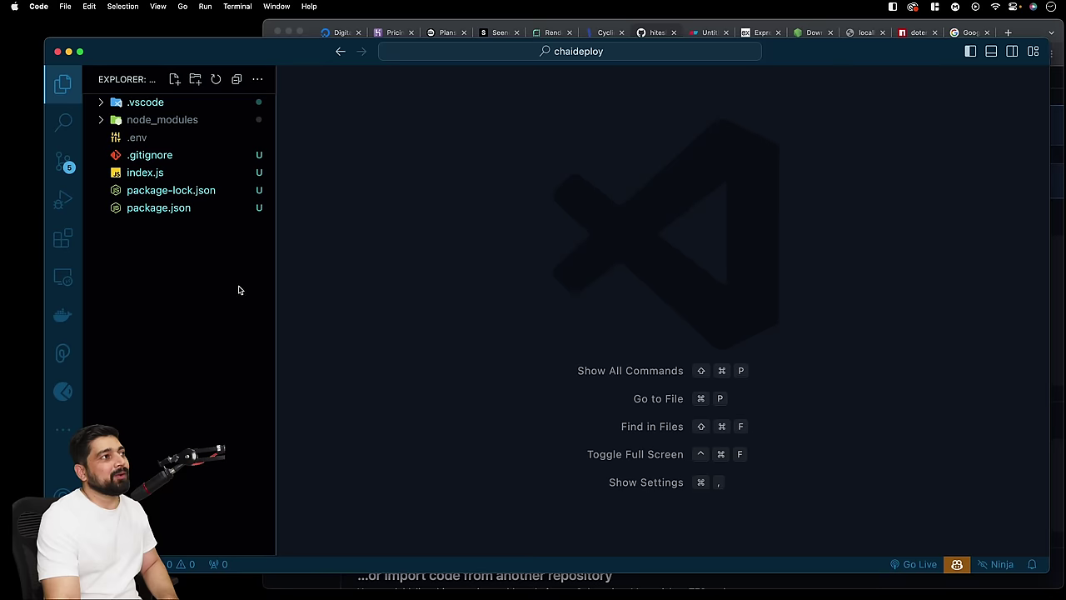
key(ctrl+grave)
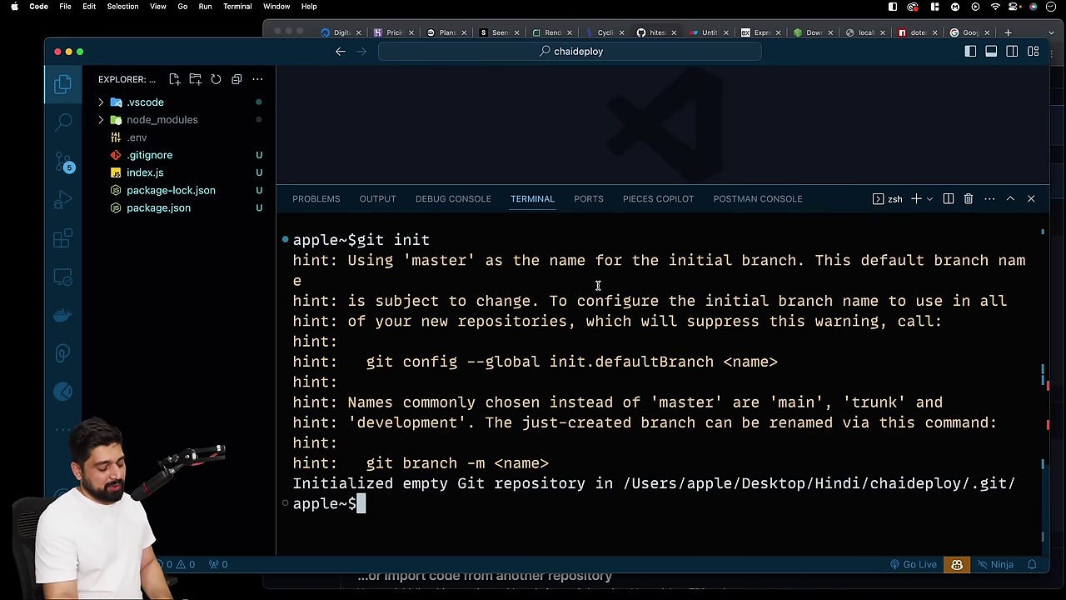
key(ctrl+l)
- Stage all files with 'git add .' and view the five staged changes in Source Control
text(git a)
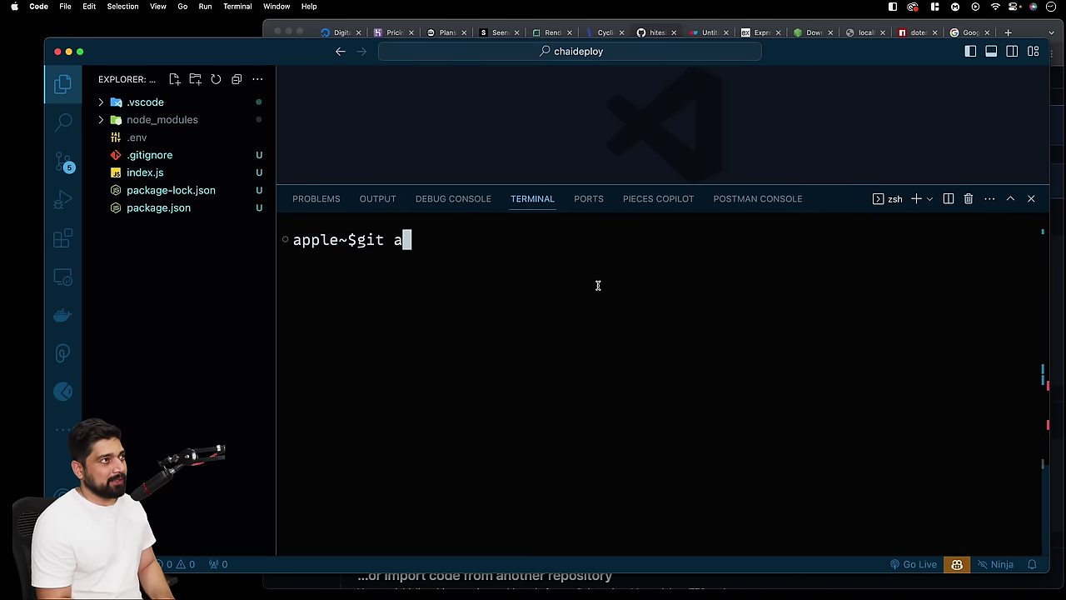
text(dd .)
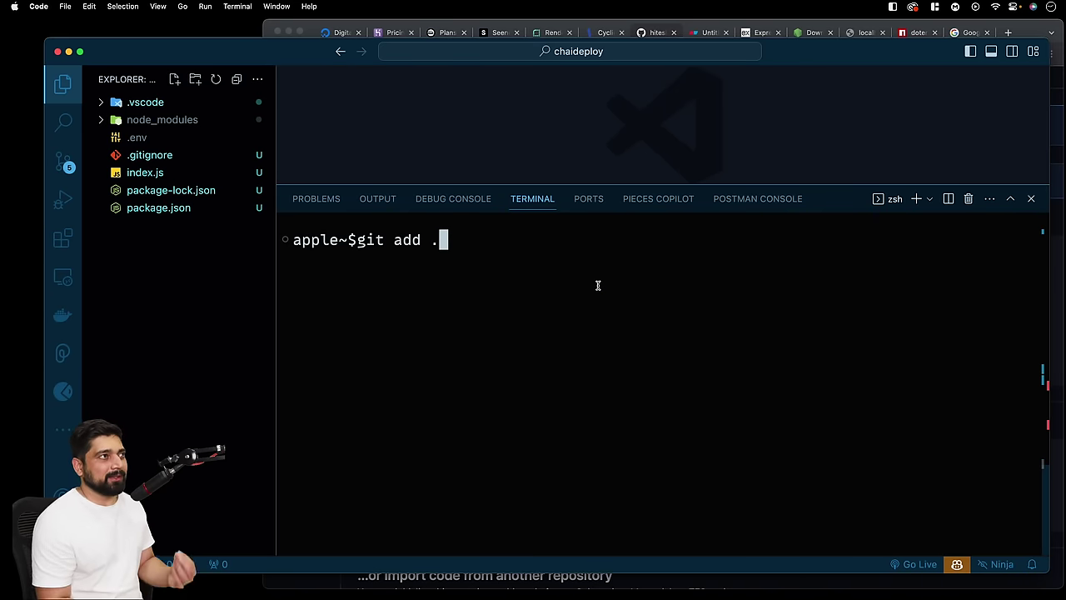
key(BackSpace)
text(ind)
key(Tab)
key(BackSpace)
key(BackSpace)
key(BackSpace)
key(BackSpace)
key(BackSpace)
key(BackSpace)
key(BackSpace)
key(BackSpace)
key(BackSpace)
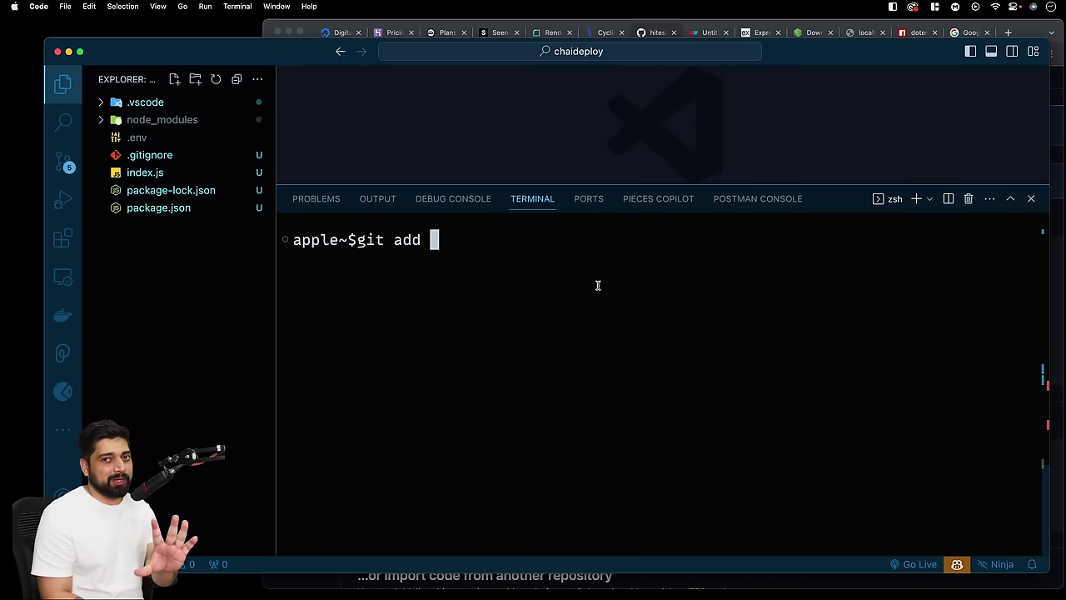
text(.)
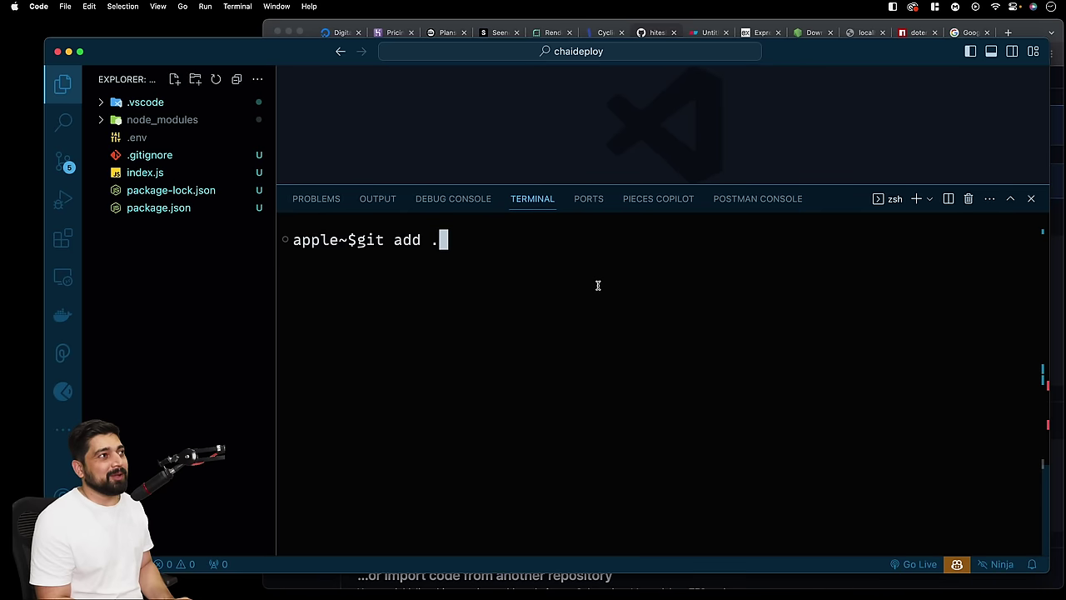
key(Return)
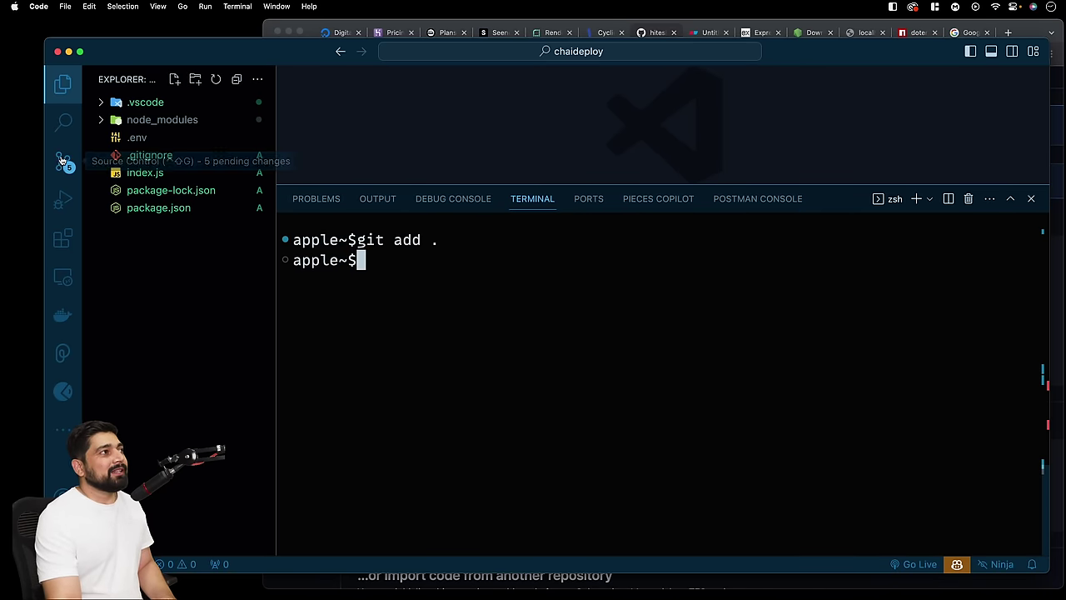
click(62, 163)
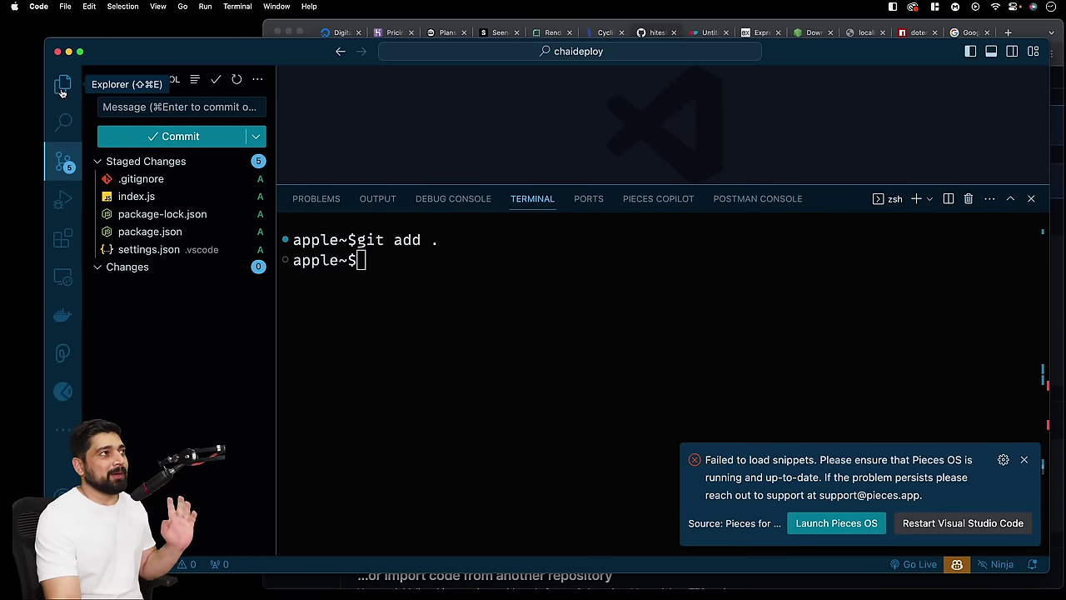
- Commit all staged files with the message 'first commit' using GitHub's command
key(super+Tab)
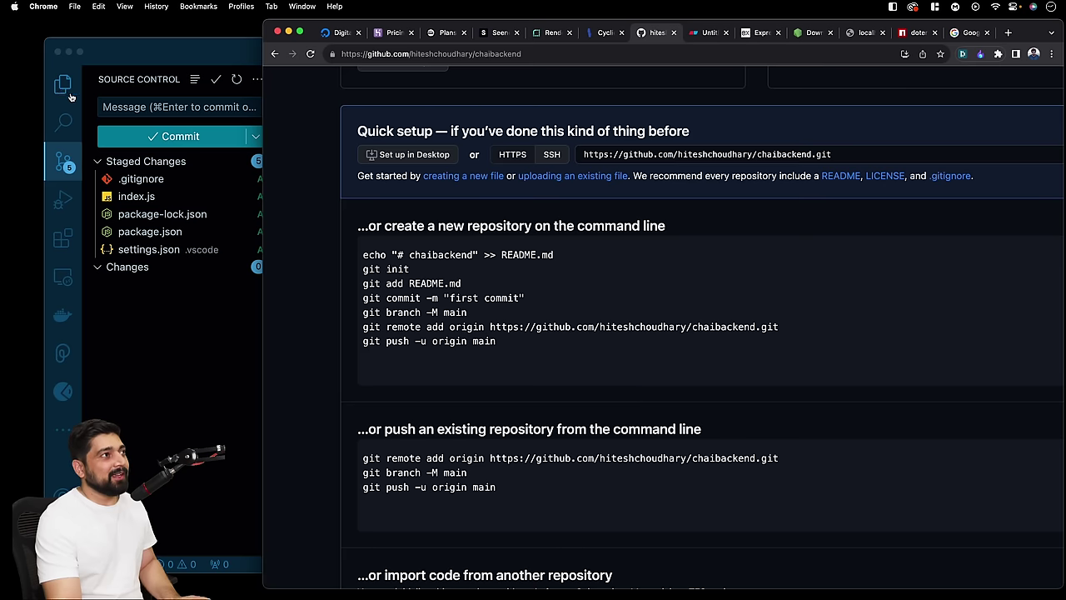
drag(362, 298, 530, 298)
key(super+c)
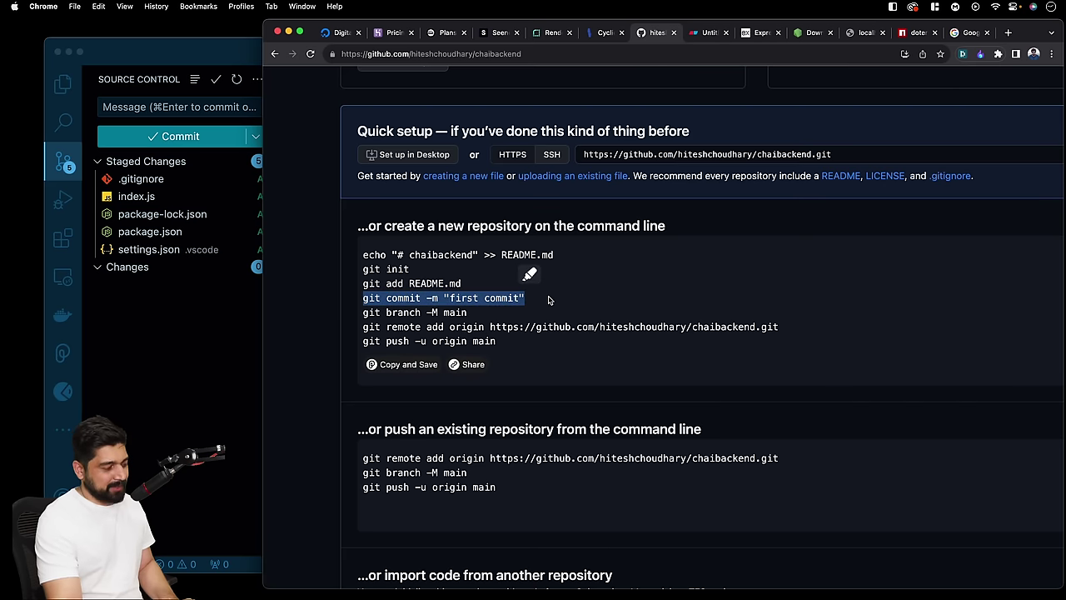
click(203, 348)
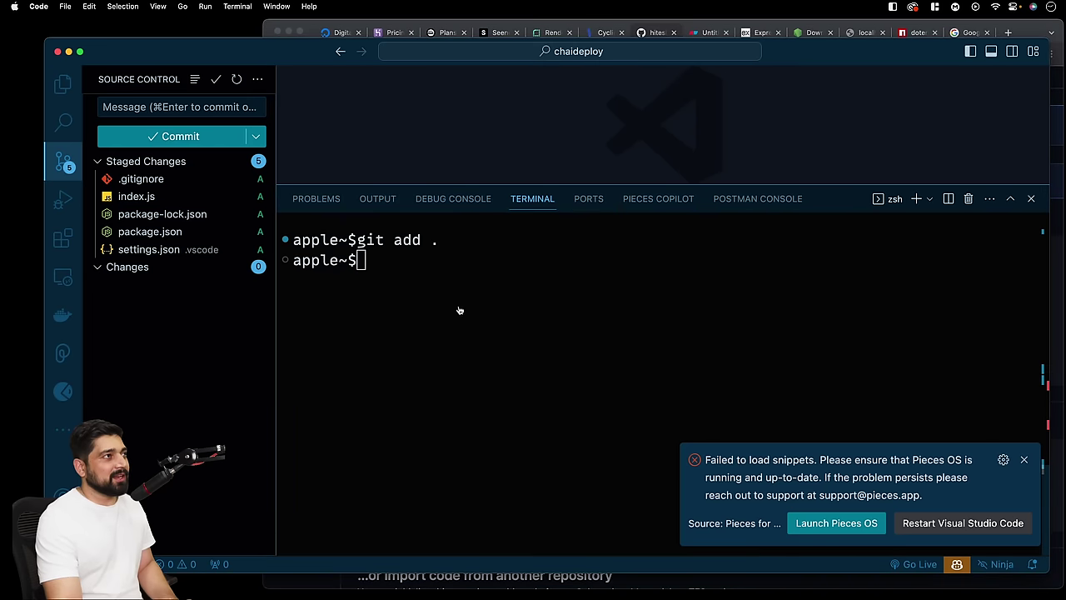
key(super+v)
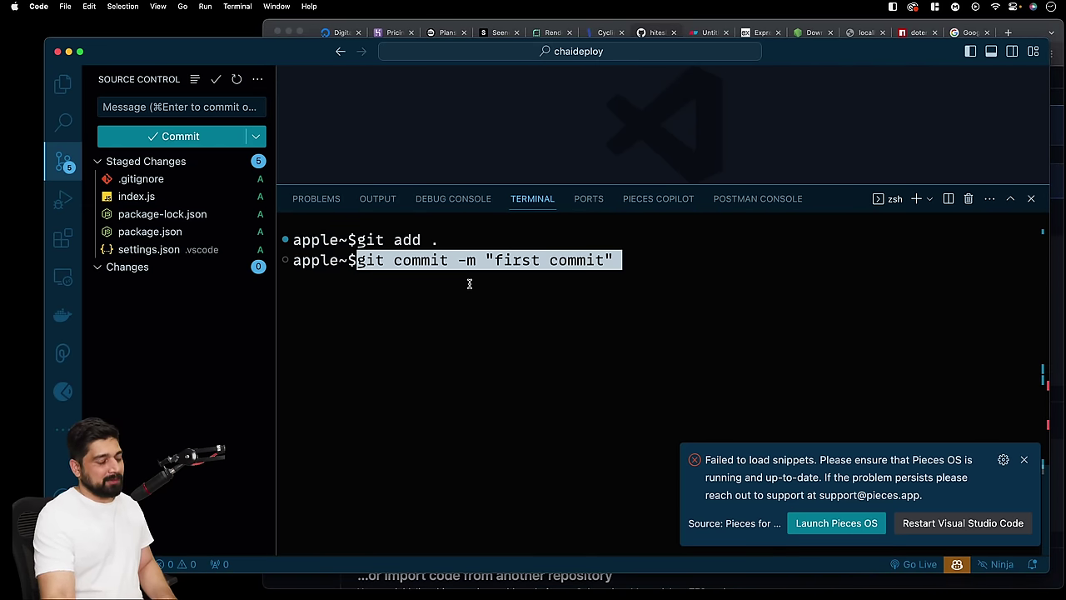
key(Return)
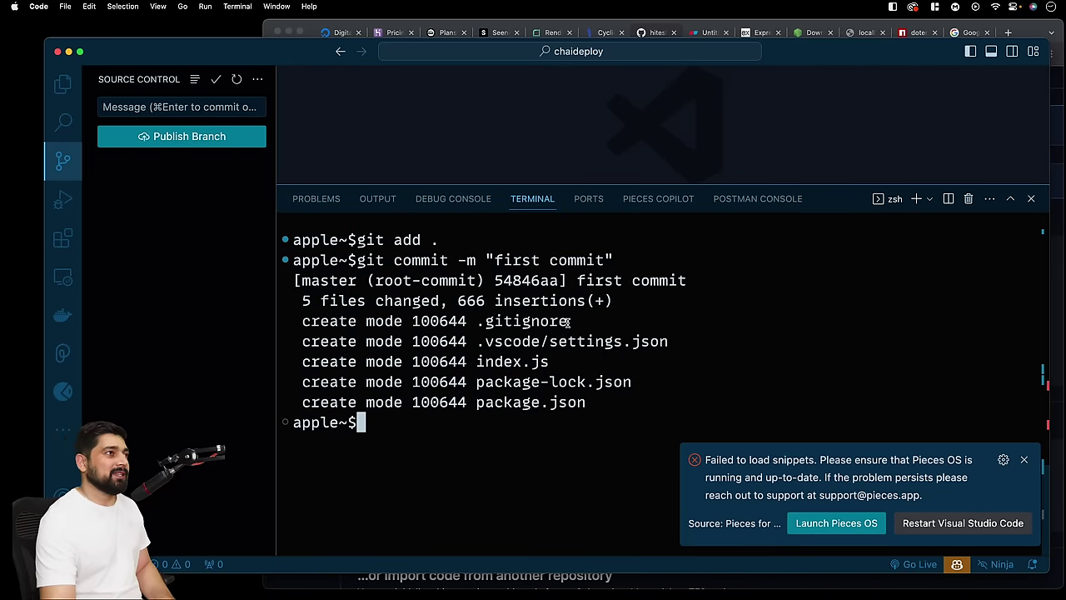
- Copy the branch rename command from GitHub and clear the terminal
key(super+Tab)
drag(363, 315, 503, 315)
key(super+c)
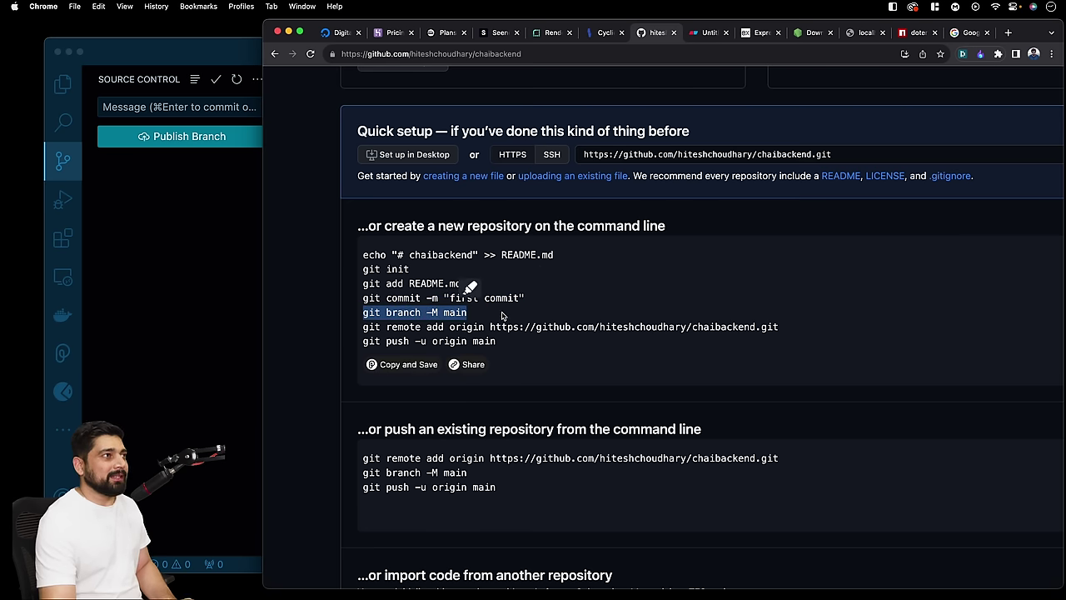
click(136, 269)
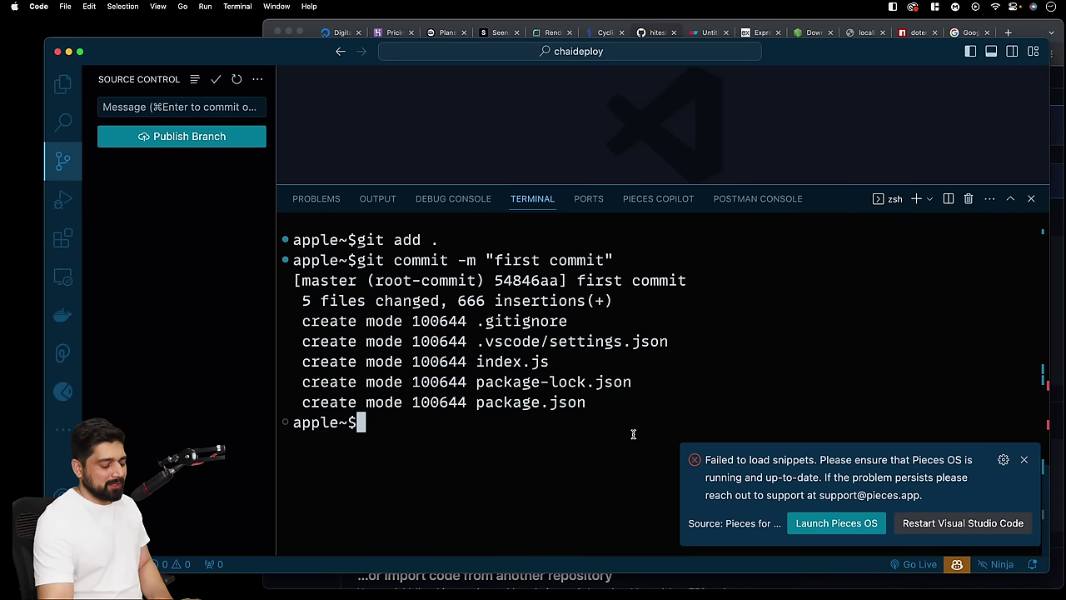
key(super+k)
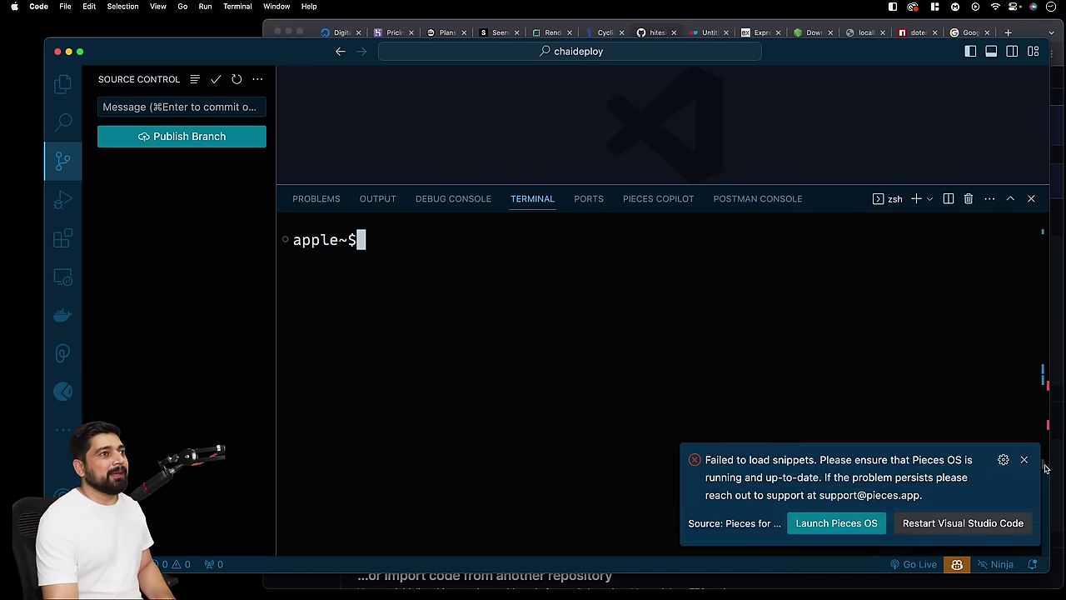
- Dismiss the Pieces notification and rename the branch with 'git branch -M main'
click(1024, 459)
key(super+v)
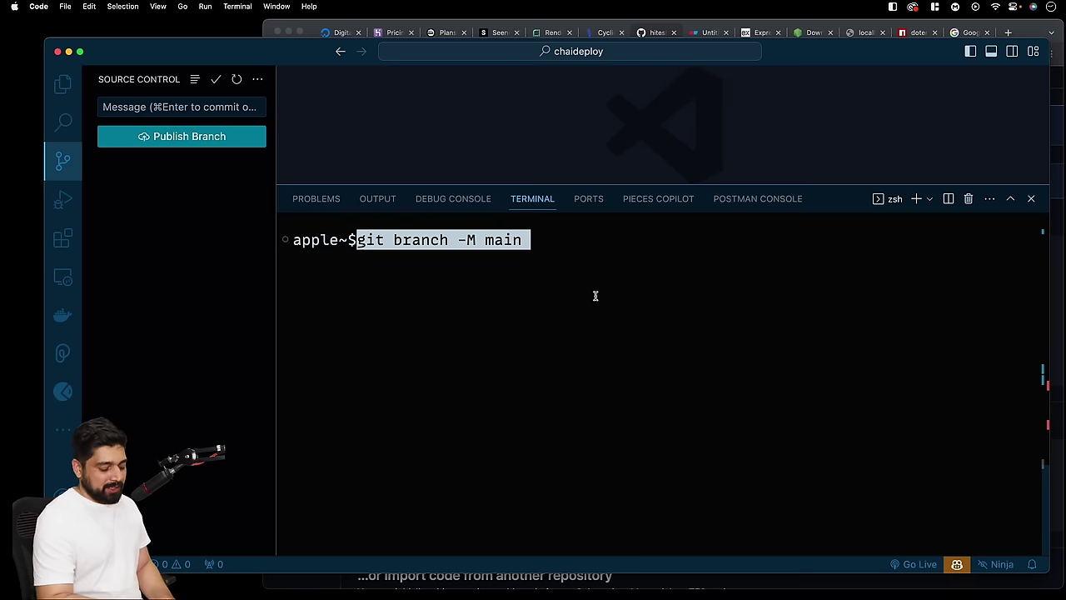
key(Return)
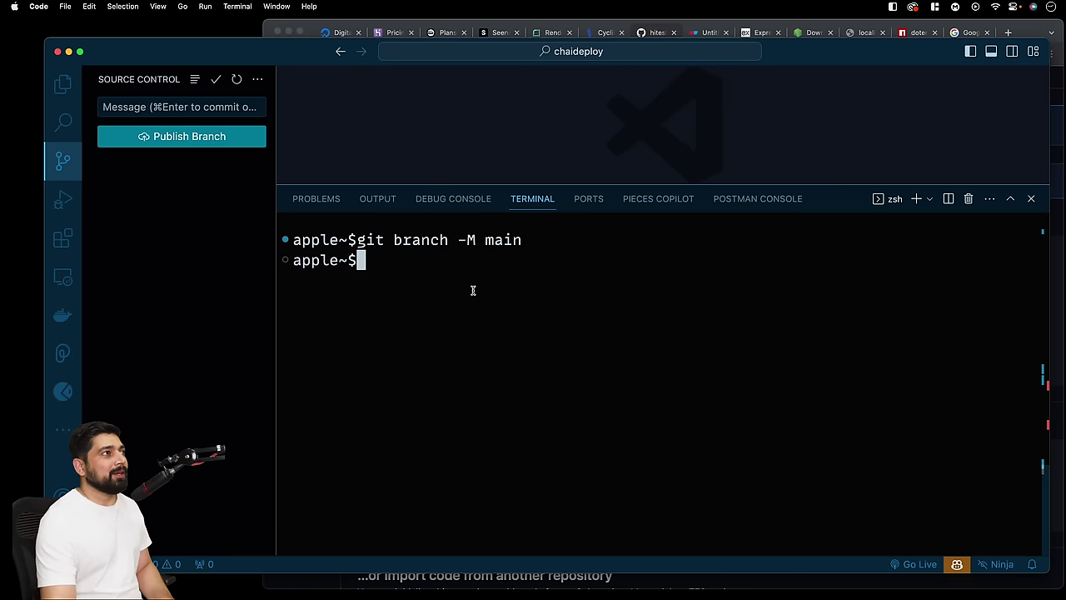
- Add the chaibackend GitHub repository as the origin remote
key(super+Tab)
drag(363, 326, 778, 326)
key(super+c)
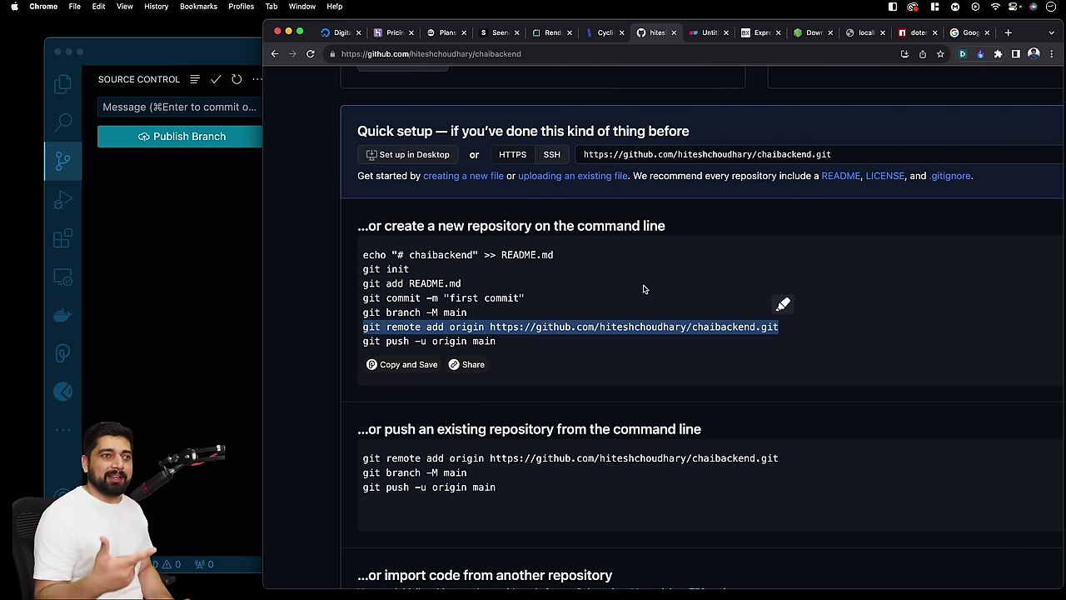
click(177, 291)
key(super+v)
key(Return)
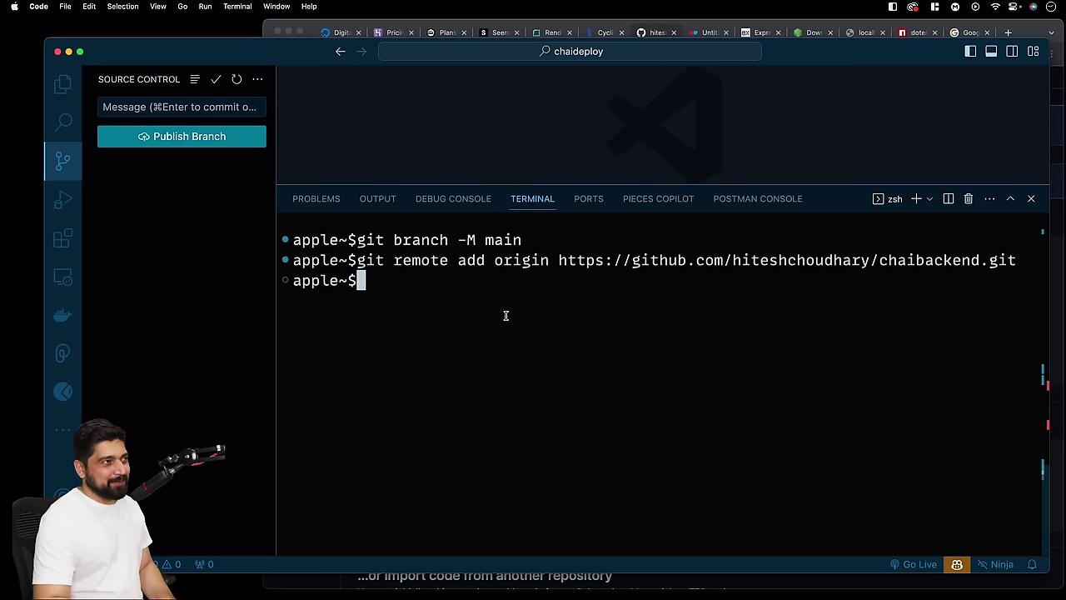
- Push main to GitHub with 'git push -u origin main'
key(super+Tab)
click(371, 341)
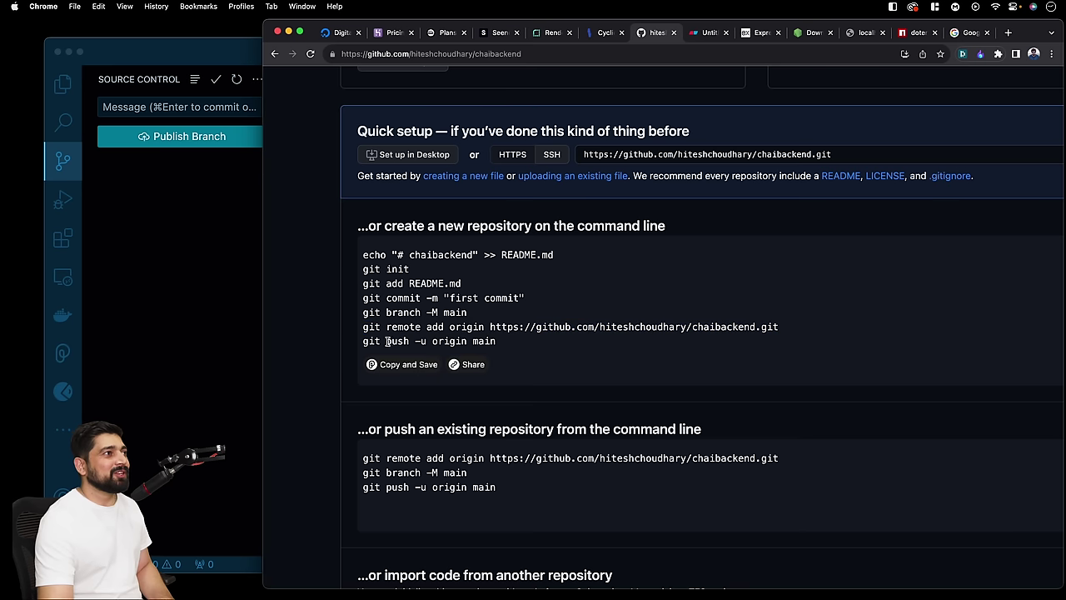
drag(362, 341, 498, 342)
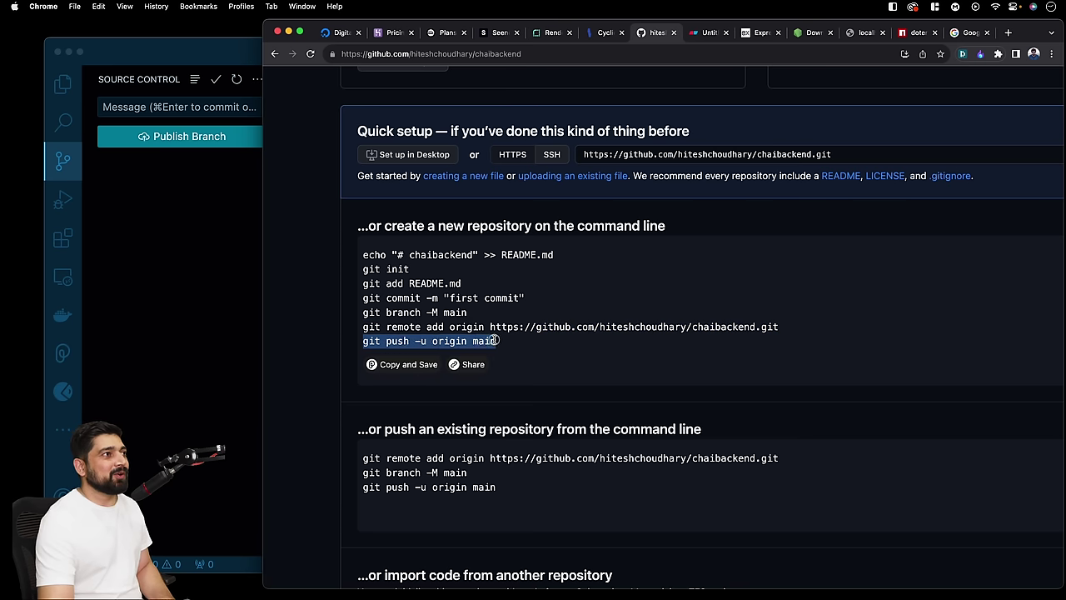
key(super+c)
key(super+Tab)
key(super+v)
key(Return)
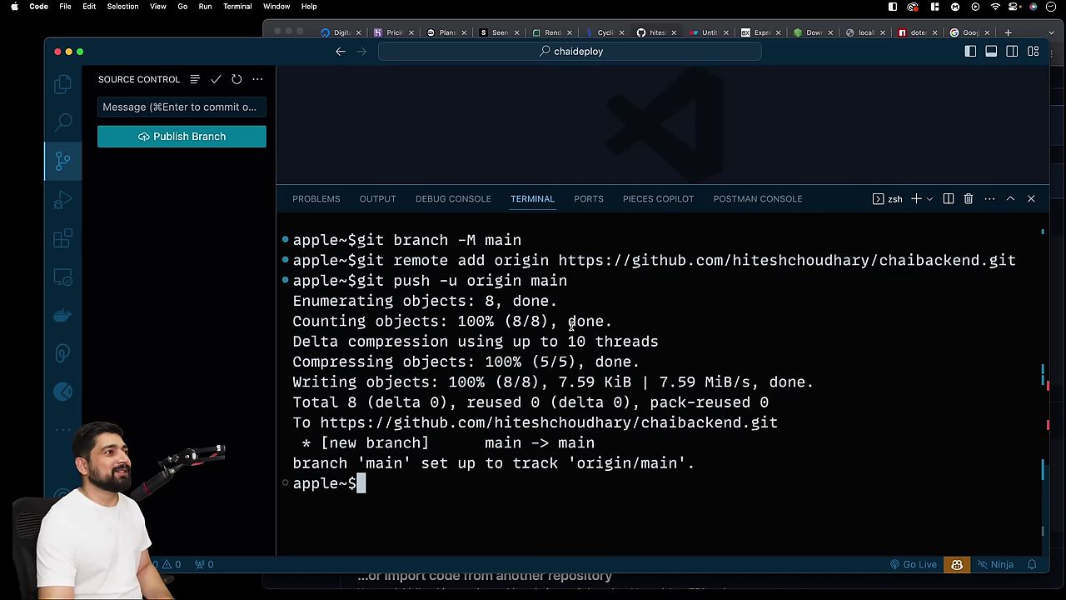
- Reload the chaibackend repository page, inspect index.js, and return to the file list
key(super+Tab)
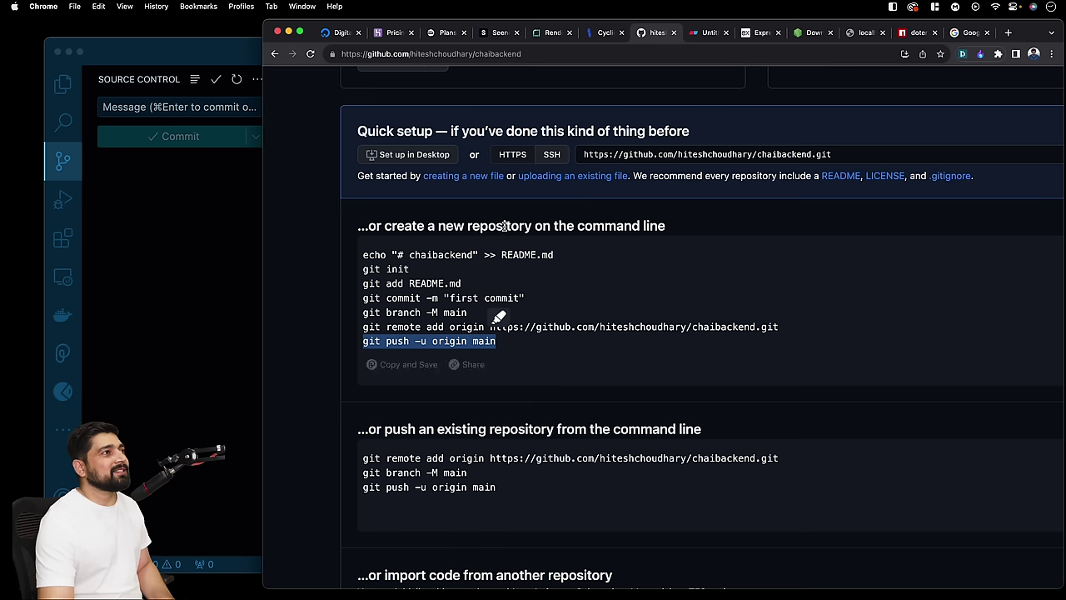
click(310, 54)
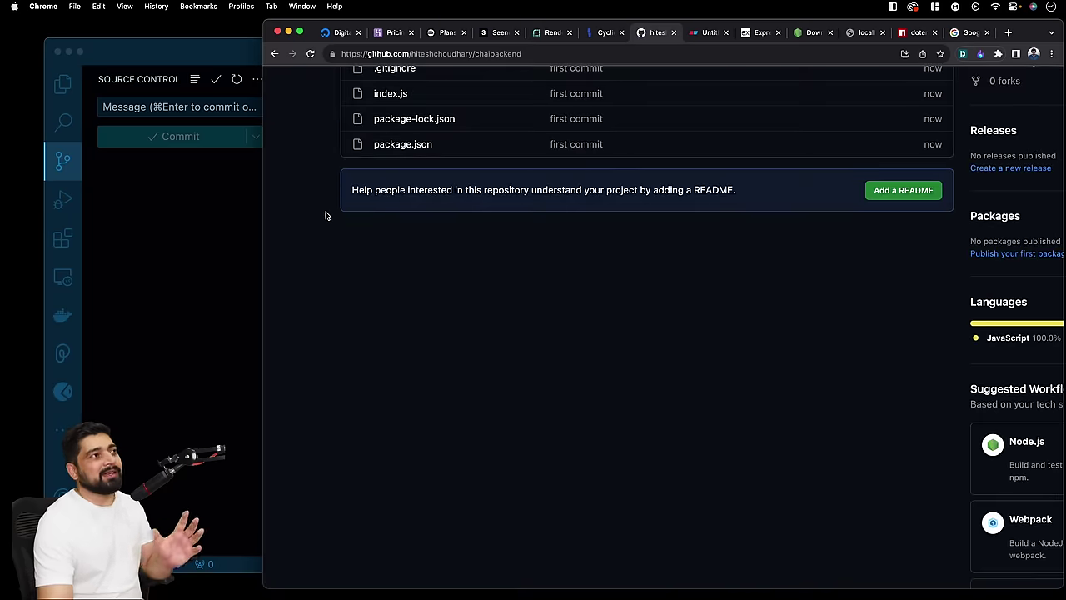
scroll(325, 216, up, 3)
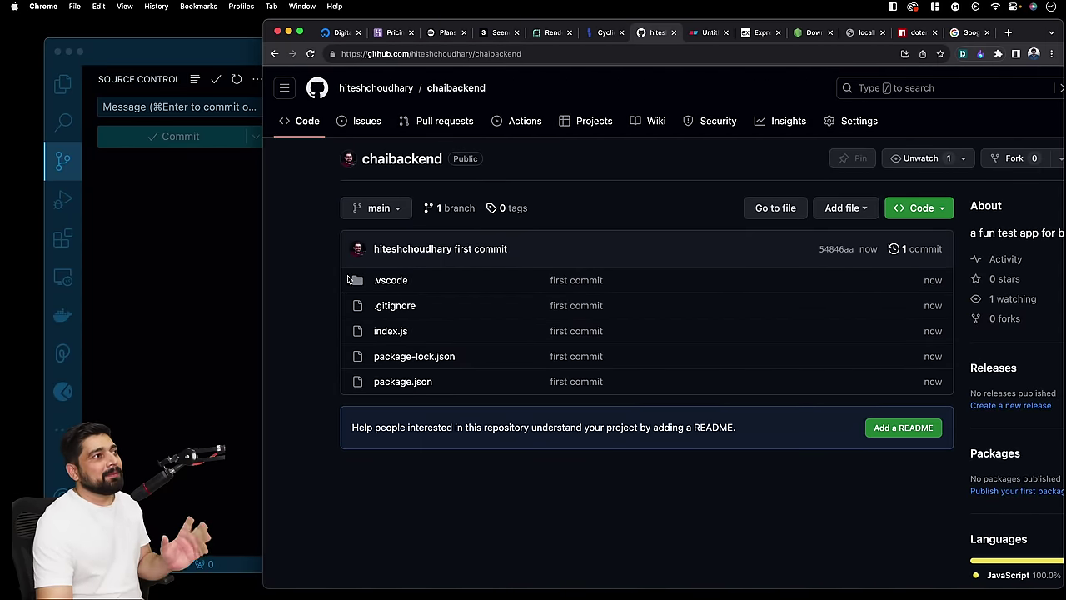
click(390, 330)
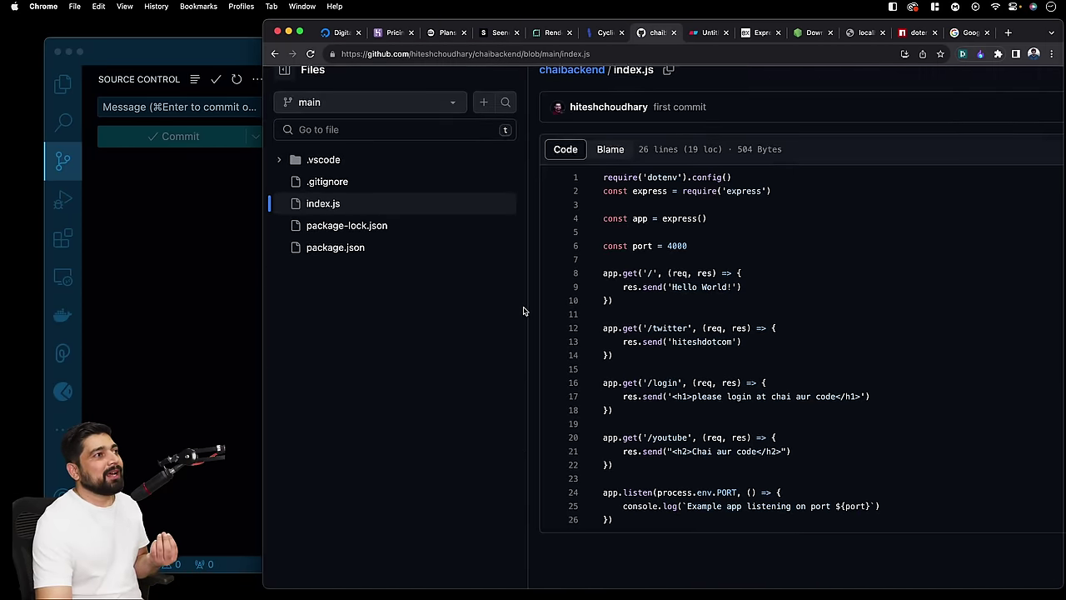
scroll(524, 311, up, 2)
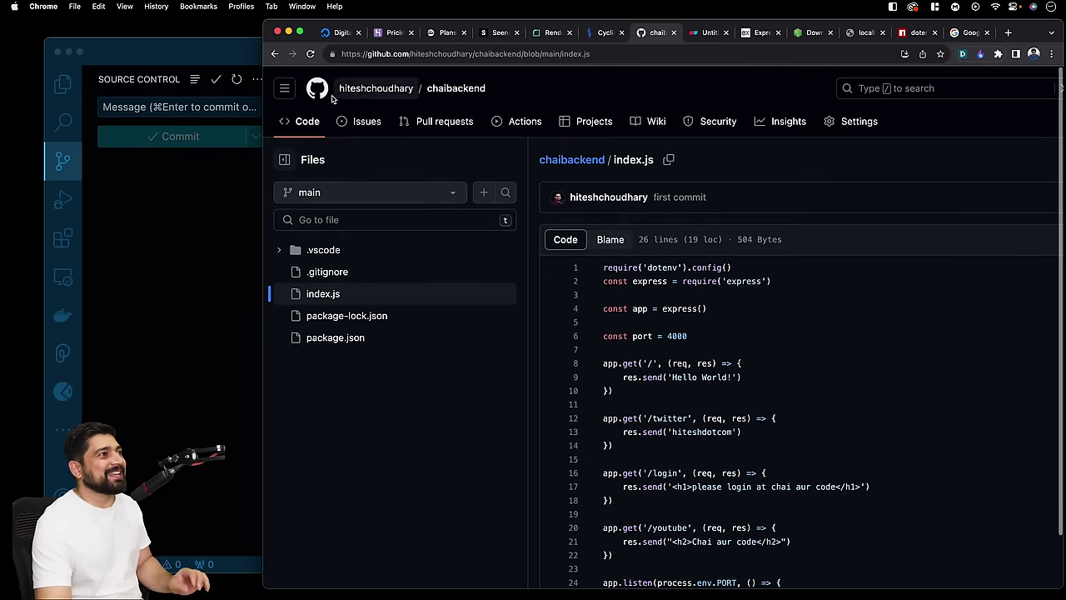
click(274, 53)
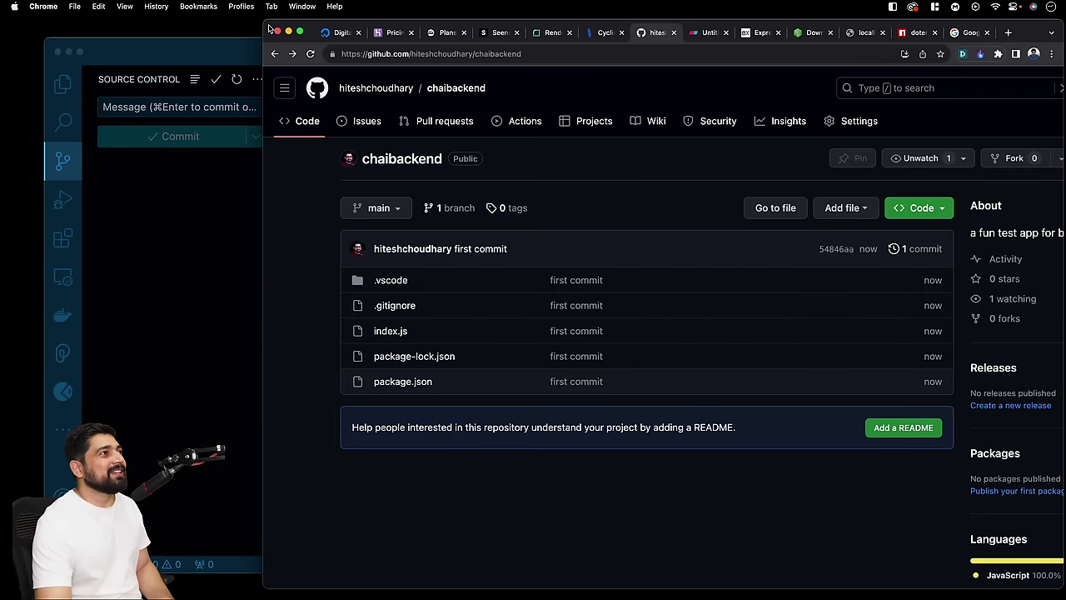
drag(267, 28, 122, 20)
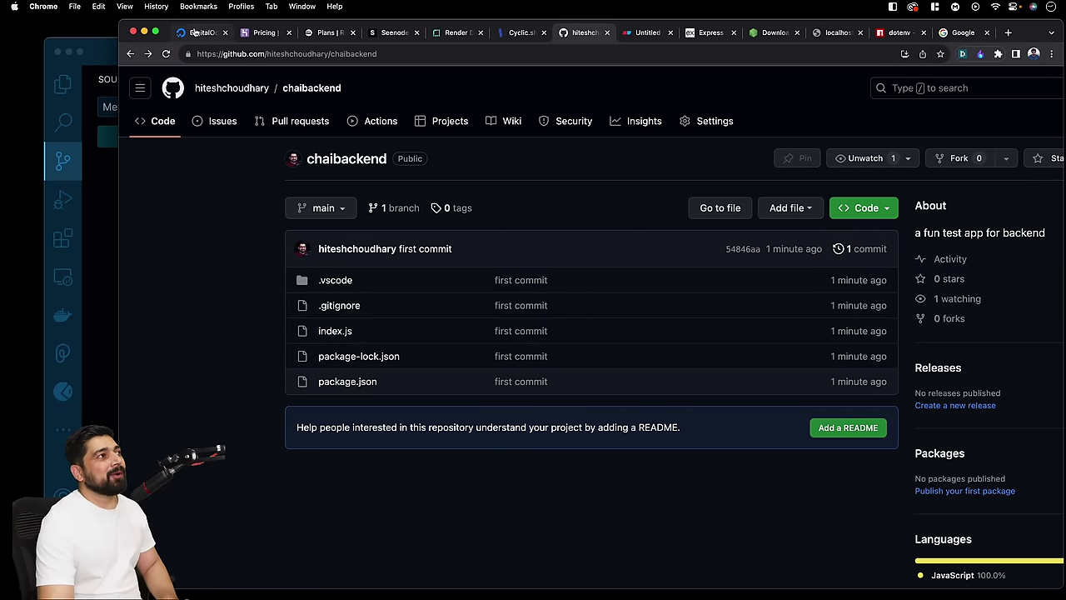
- In DigitalOcean, choose Create > Apps to start a new App
click(198, 34)
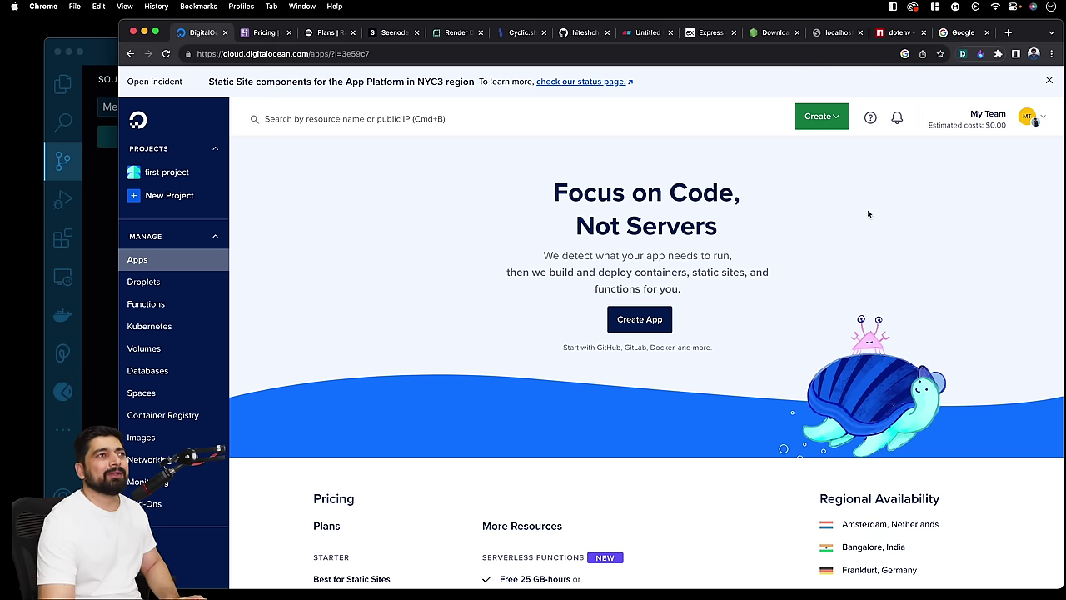
click(833, 115)
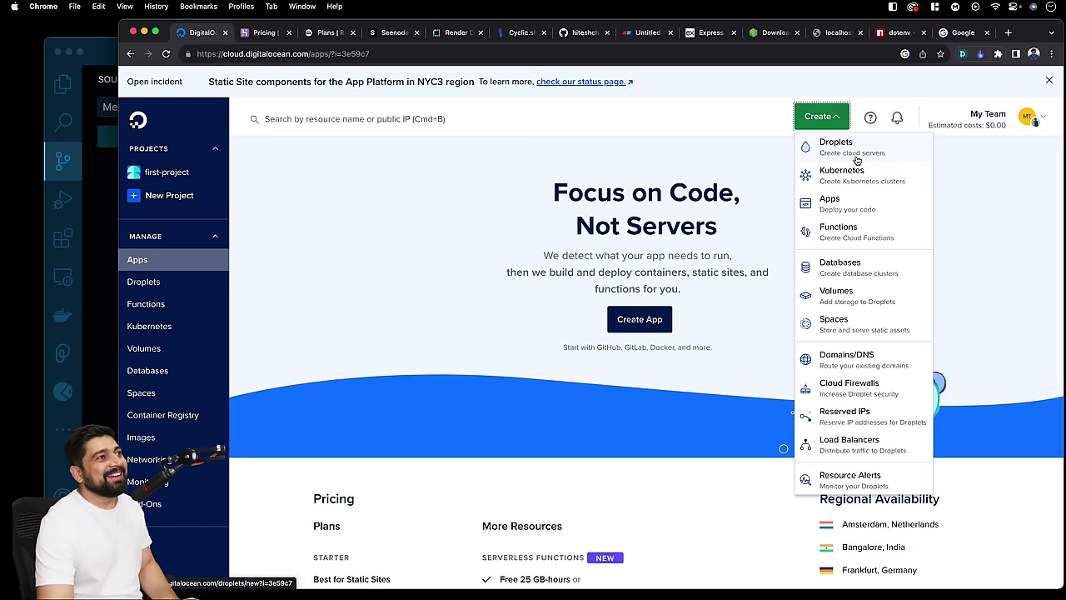
click(856, 208)
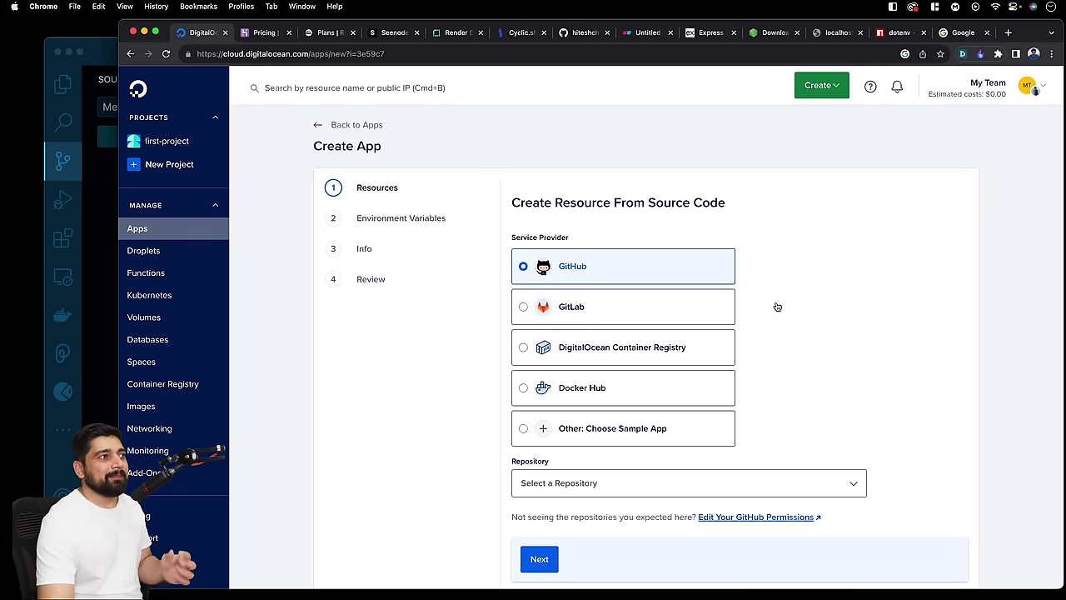
- Pick the chaibackend GitHub repository as the app source and continue to Resources
scroll(830, 315, down, 2)
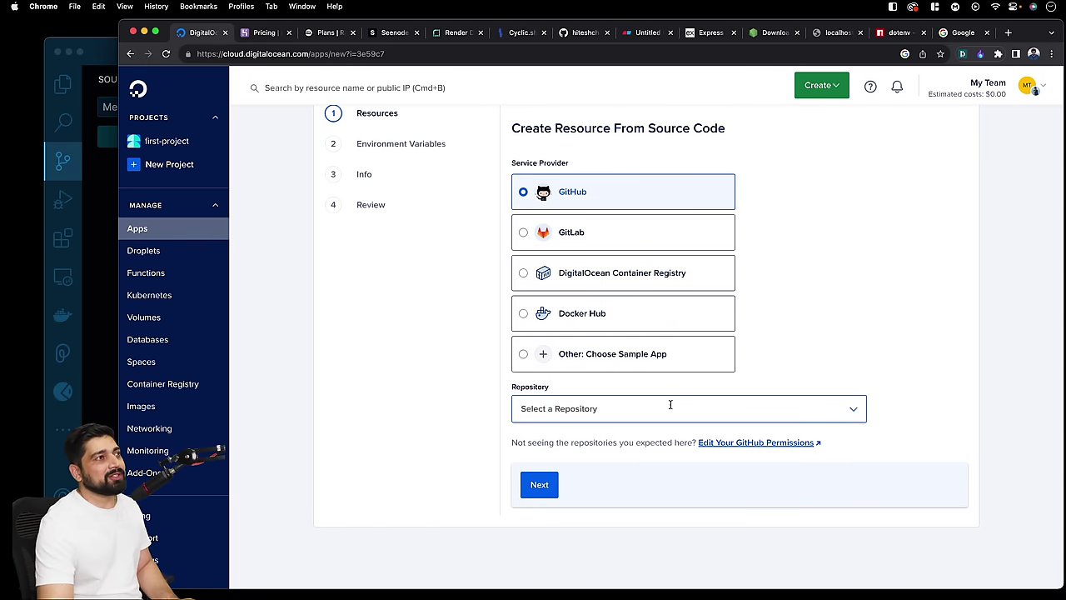
click(580, 34)
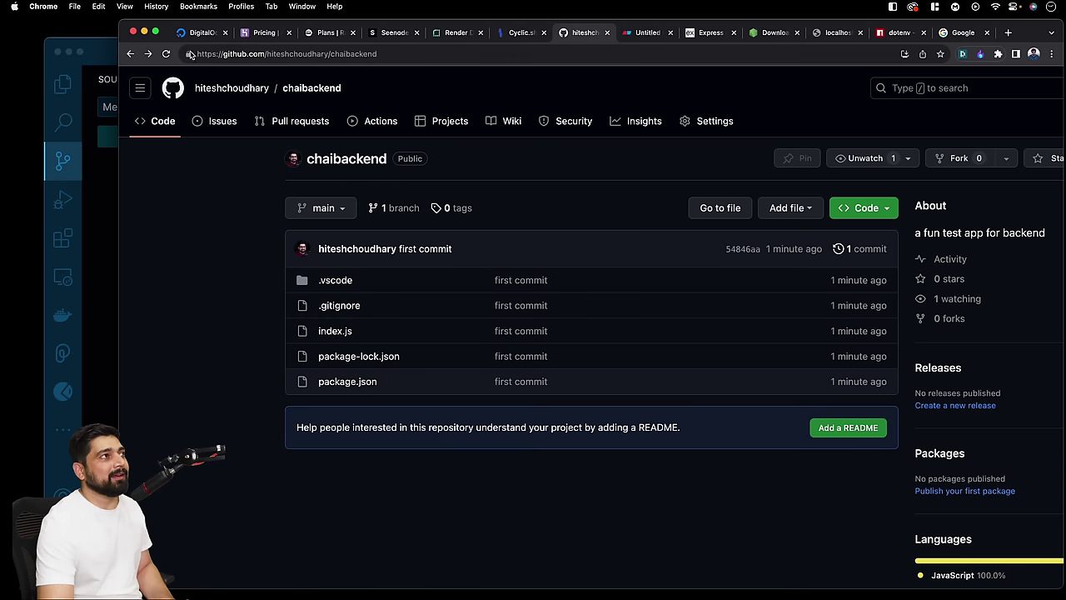
click(198, 33)
click(724, 401)
text(chaib)
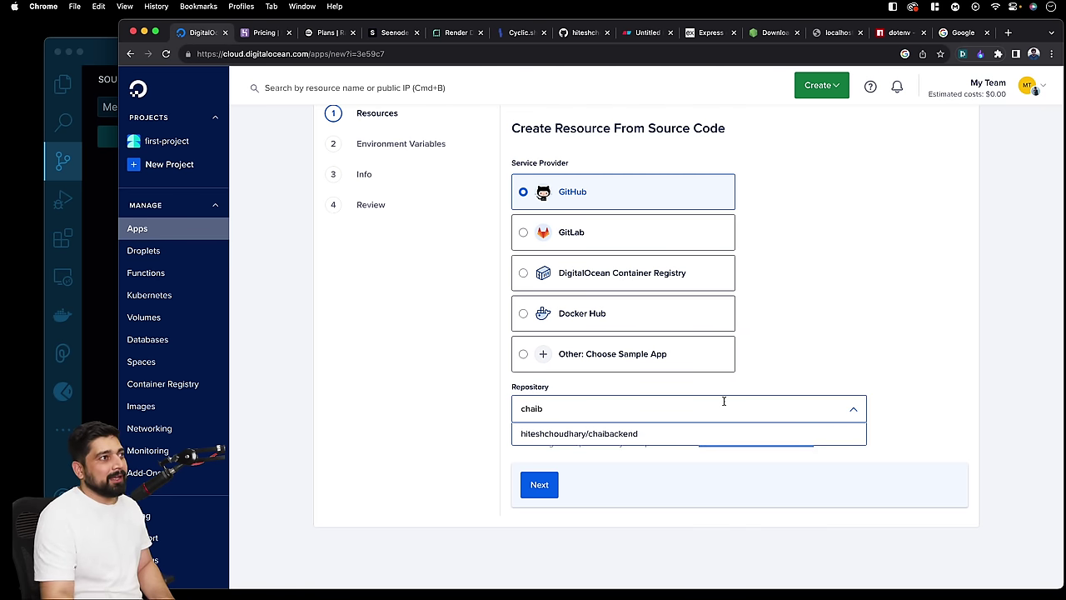
click(645, 434)
scroll(456, 394, down, 3)
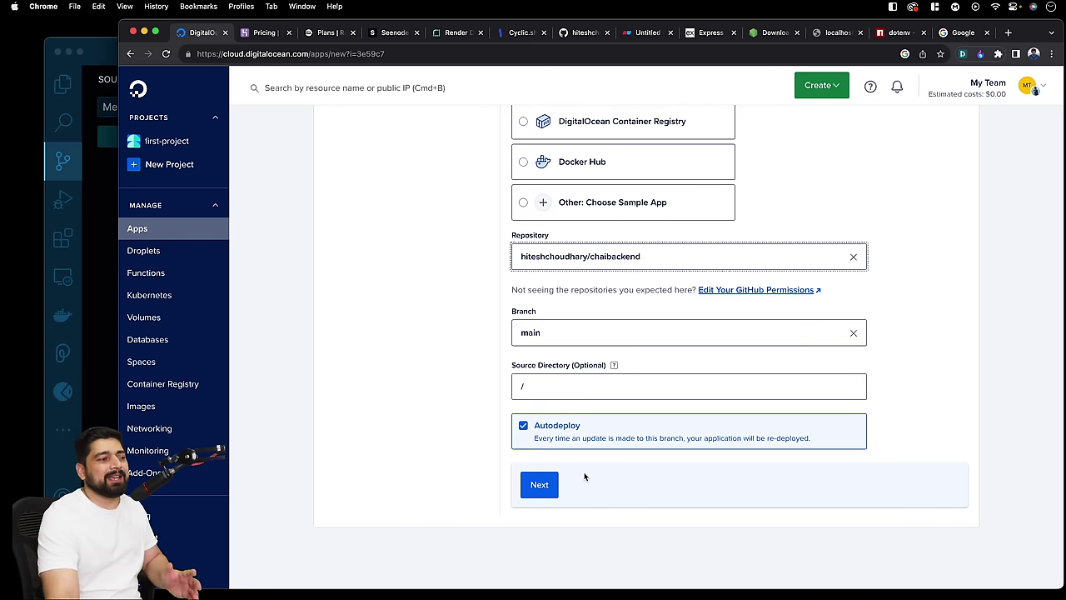
click(540, 485)
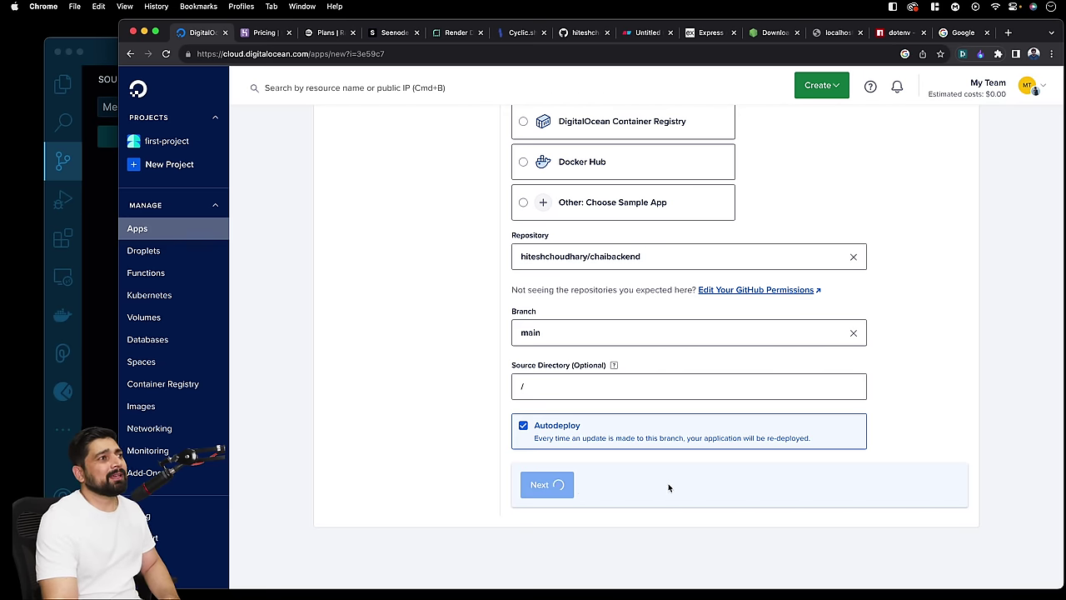
scroll(668, 487, down, 1)
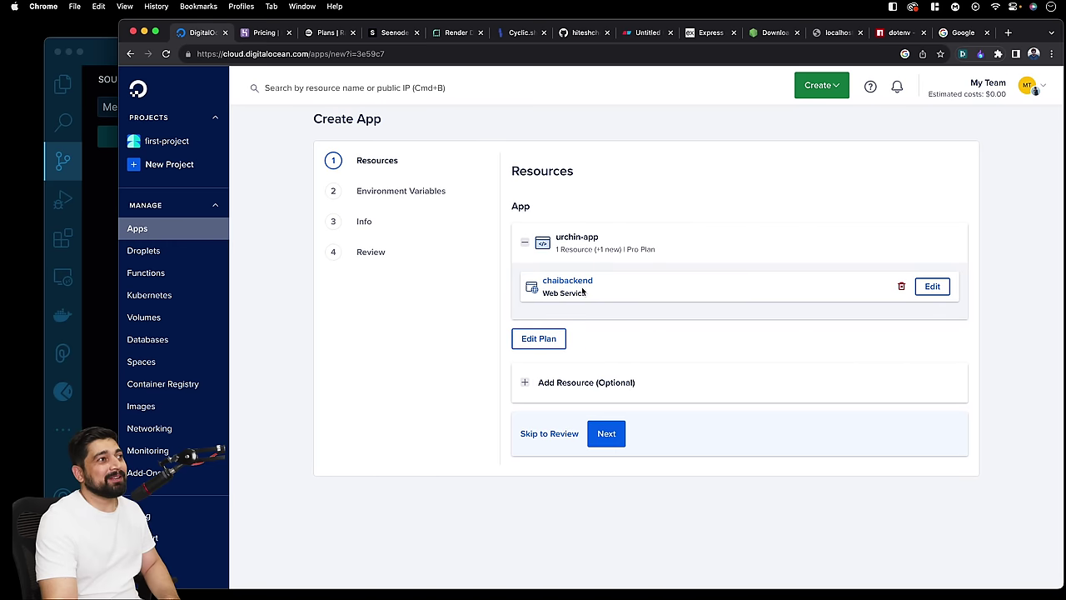
- Review the add-resource options and current instance sizes without changing anything
click(573, 382)
scroll(769, 369, down, 2)
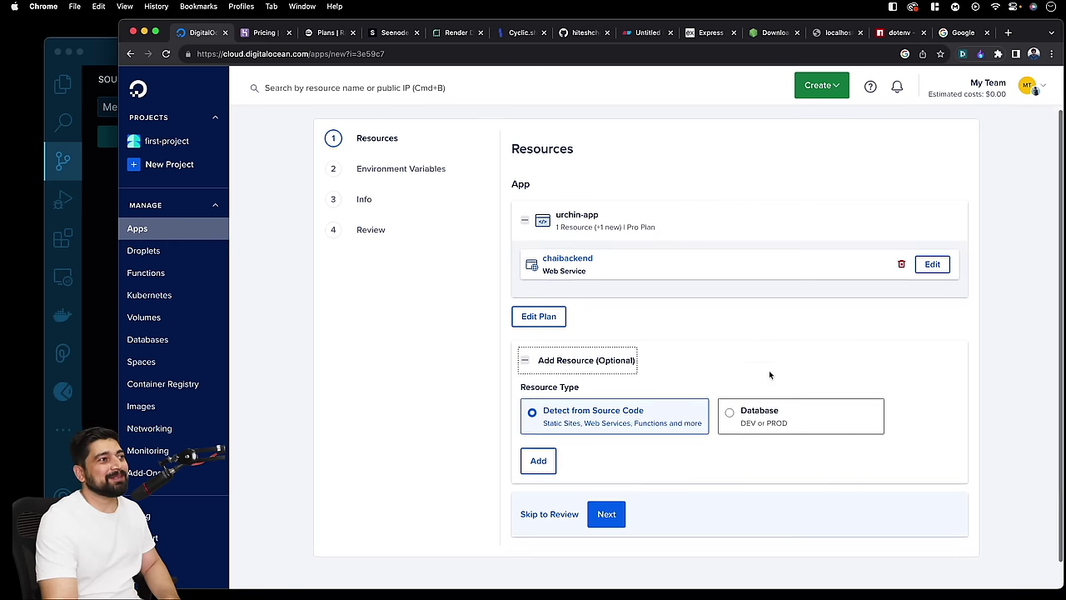
scroll(767, 374, up, 1)
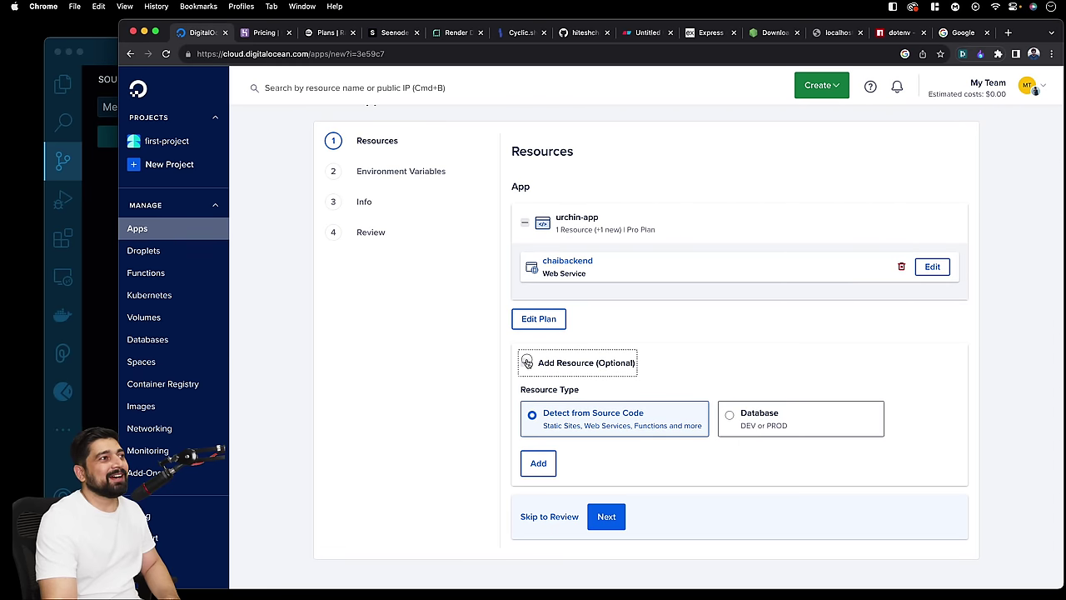
click(525, 361)
click(539, 336)
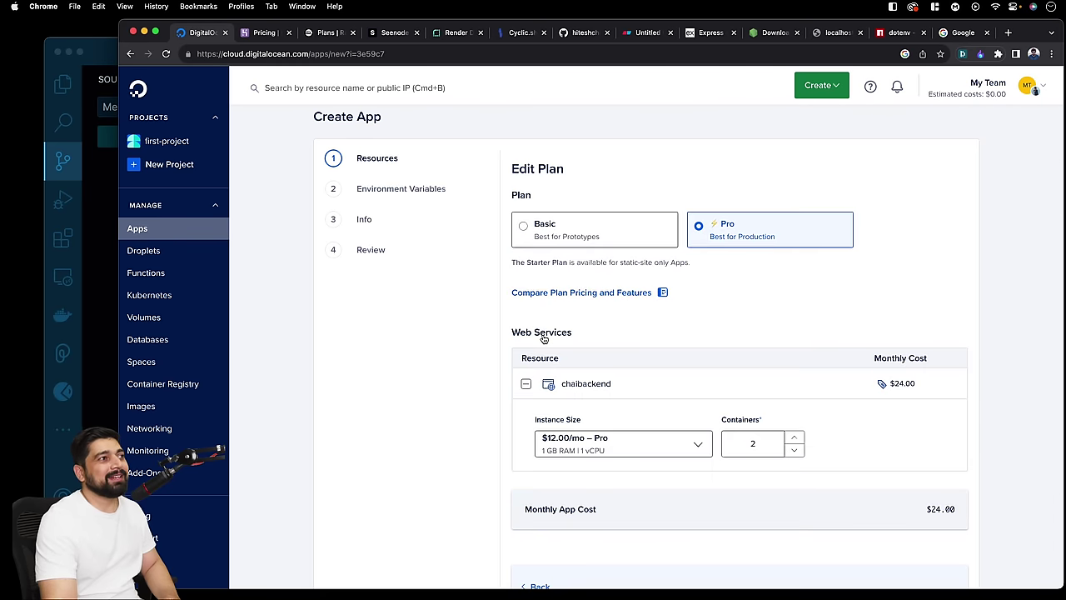
scroll(641, 327, down, 2)
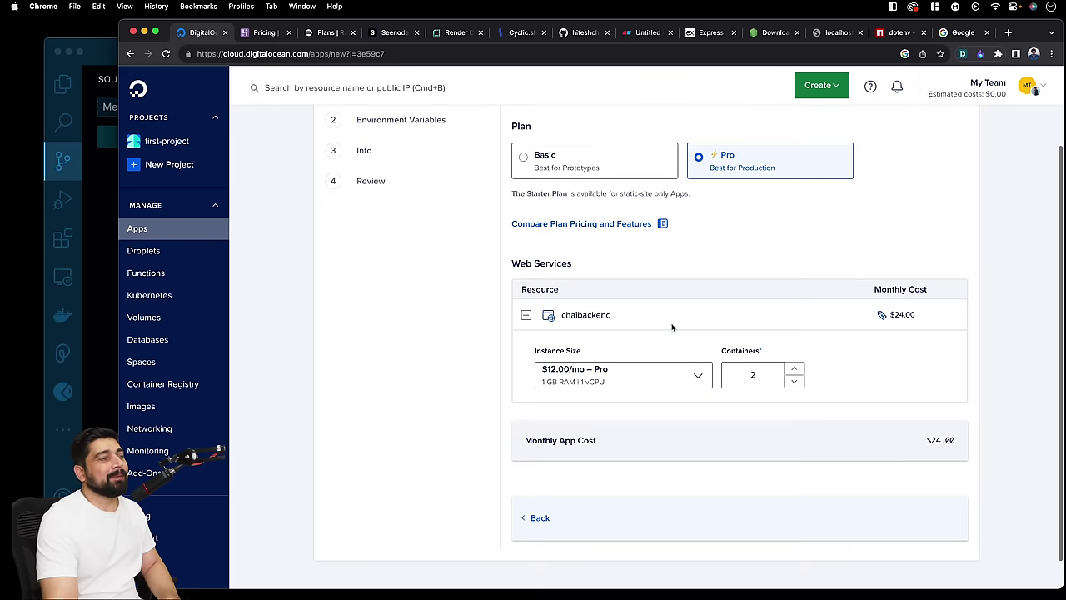
click(683, 373)
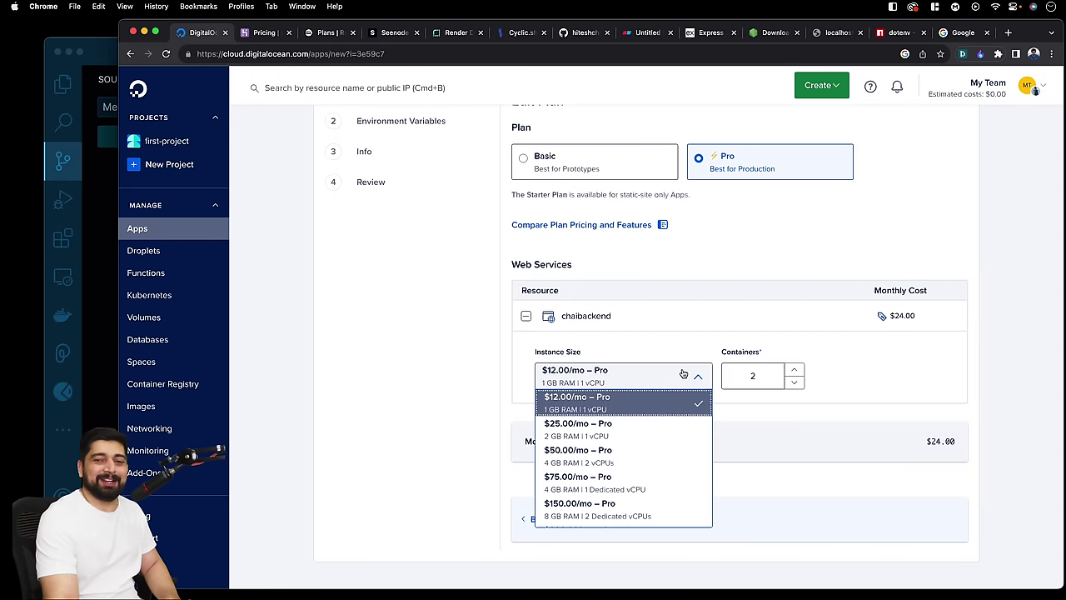
click(721, 218)
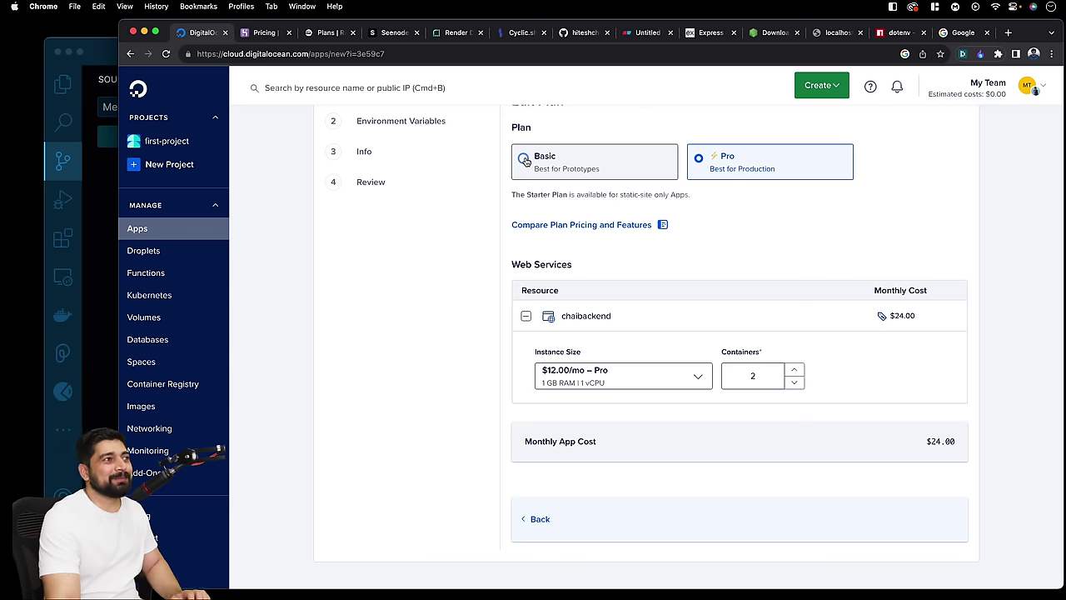
- Switch to the Basic plan at $5.00/mo and go to Environment Variables
click(524, 159)
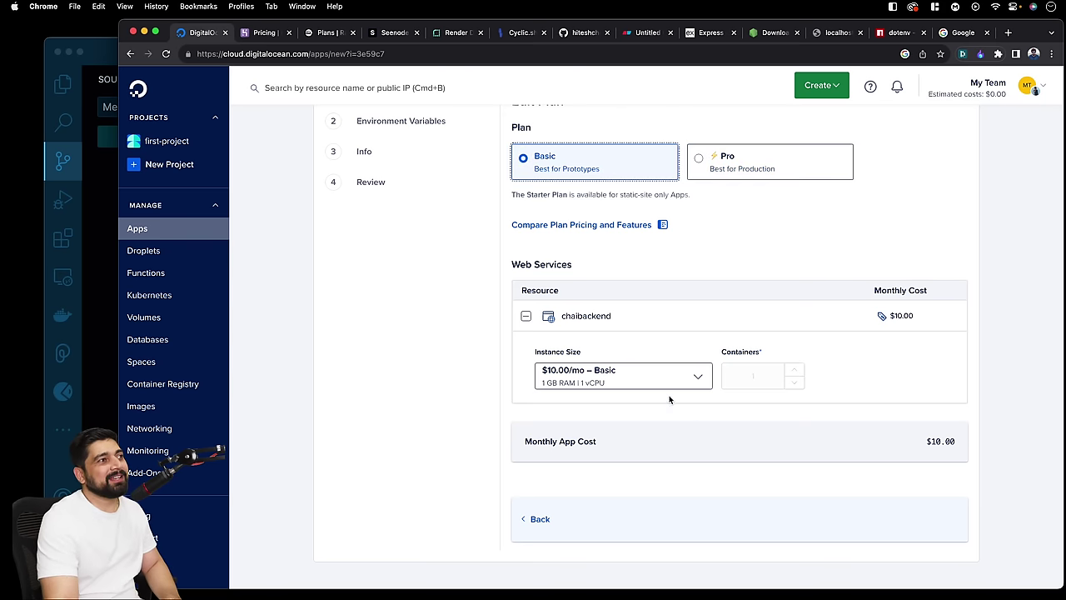
click(659, 379)
click(628, 398)
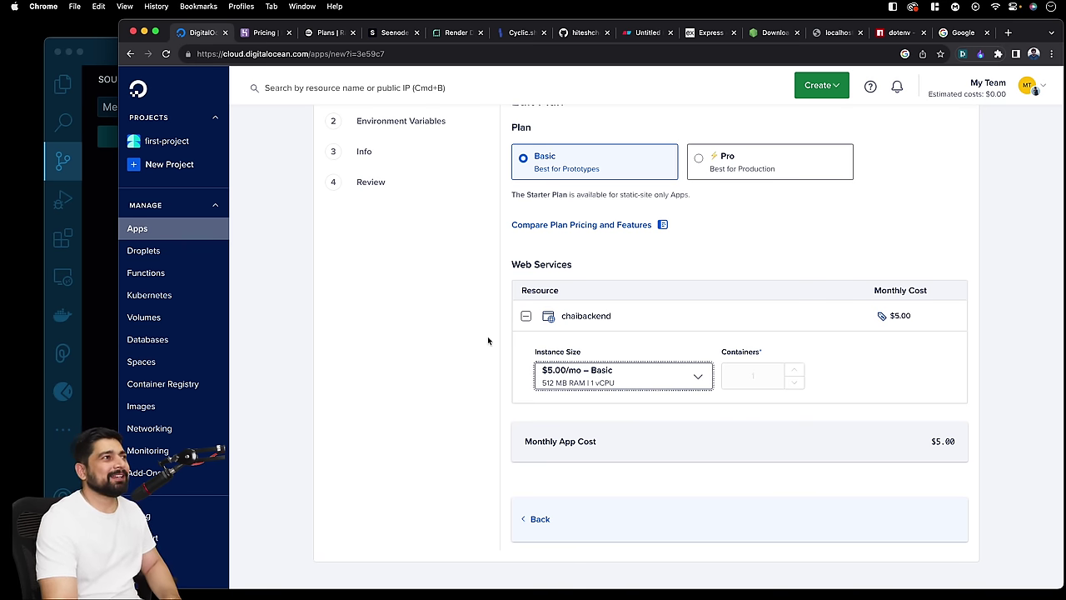
scroll(488, 340, up, 2)
scroll(499, 340, down, 1)
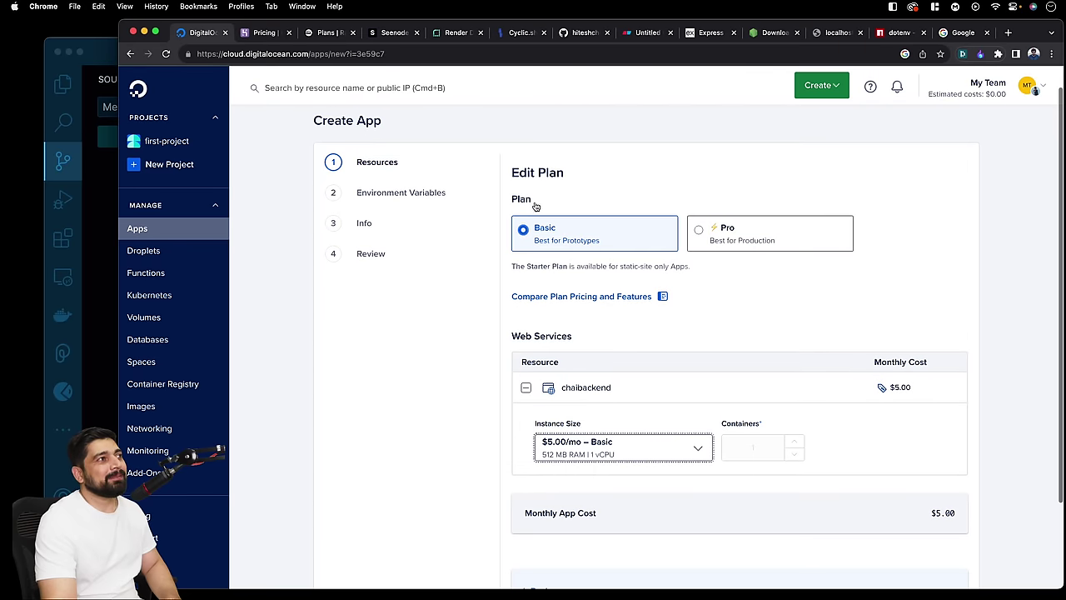
click(424, 196)
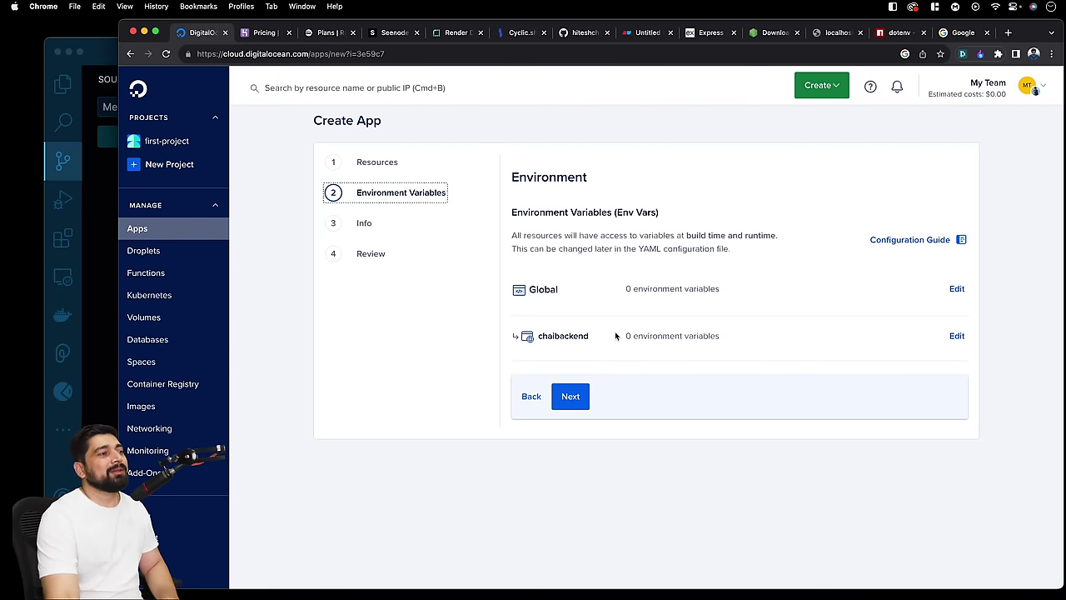
- Check the variables in the project's .env file in VS Code
click(62, 451)
click(62, 83)
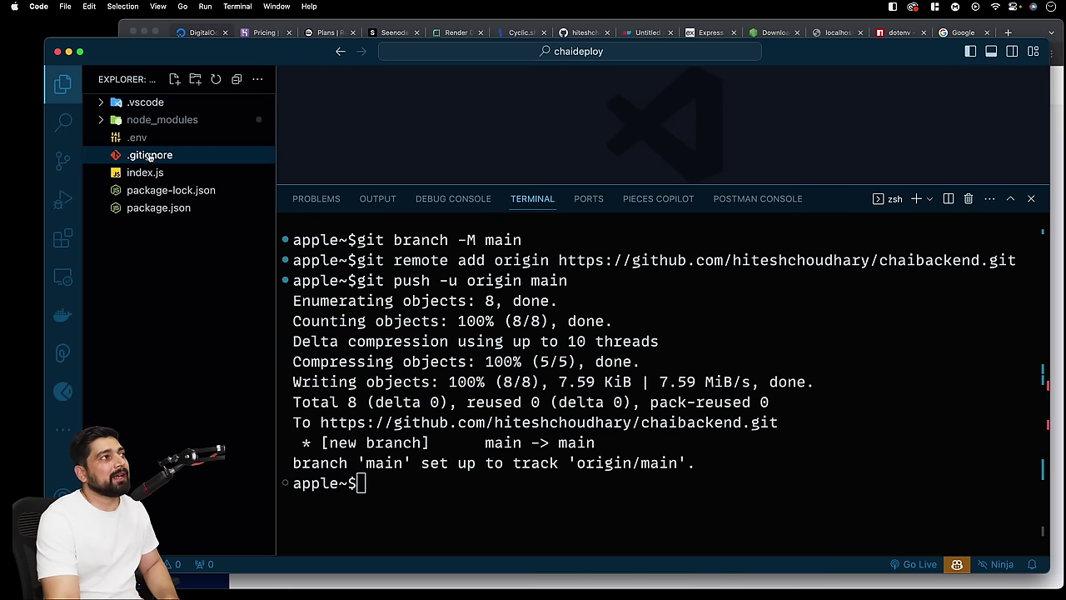
click(143, 138)
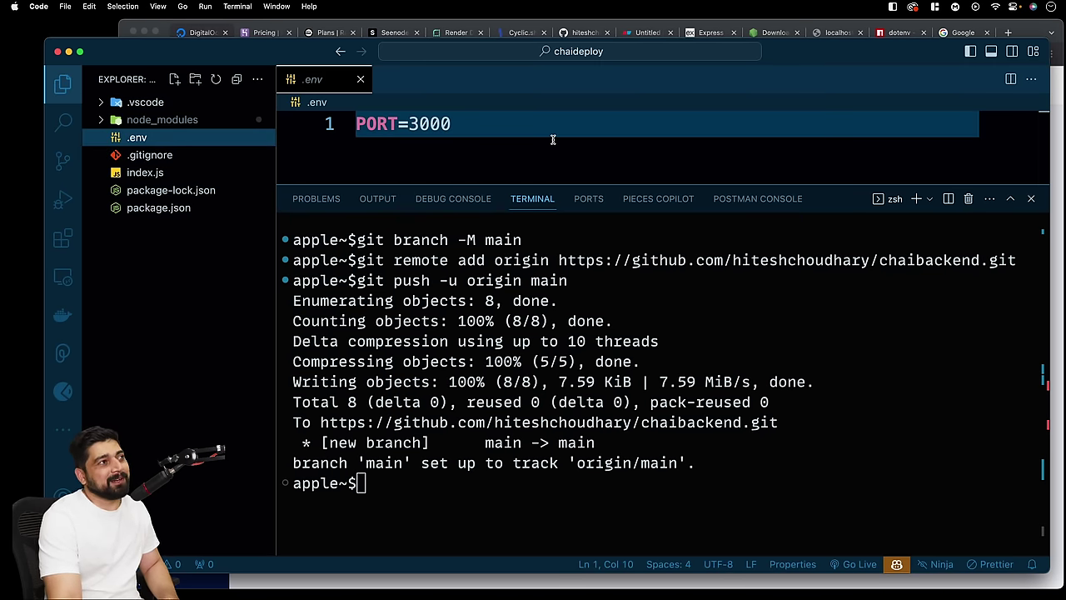
key(super+Tab)
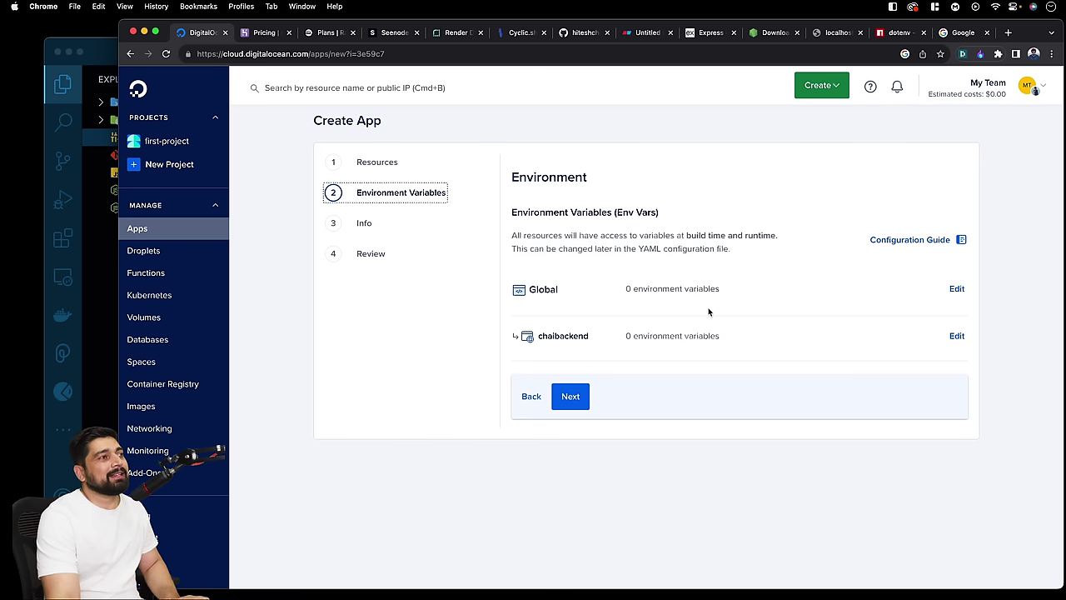
- Add a global environment variable PORT with value 3000 and save it
click(955, 289)
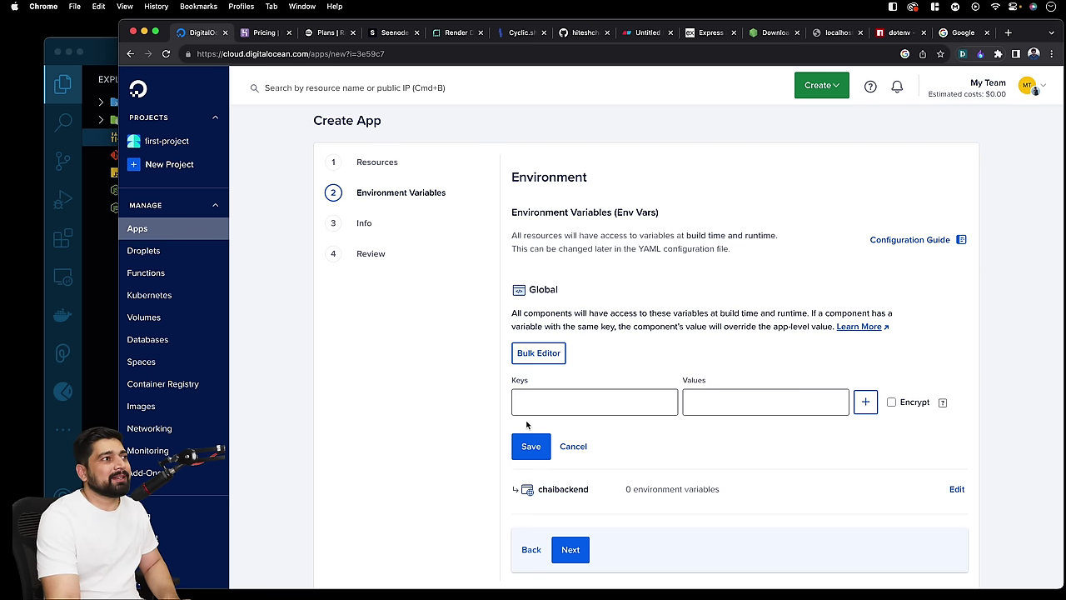
scroll(625, 352, down, 1)
click(604, 350)
text(PORT)
key(Tab)
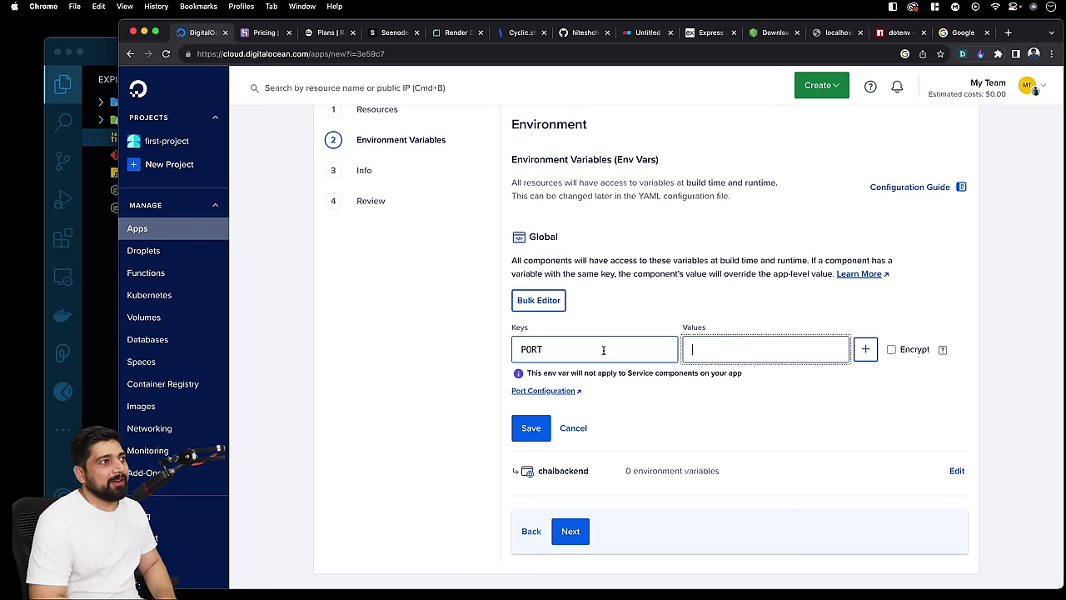
text(3000)
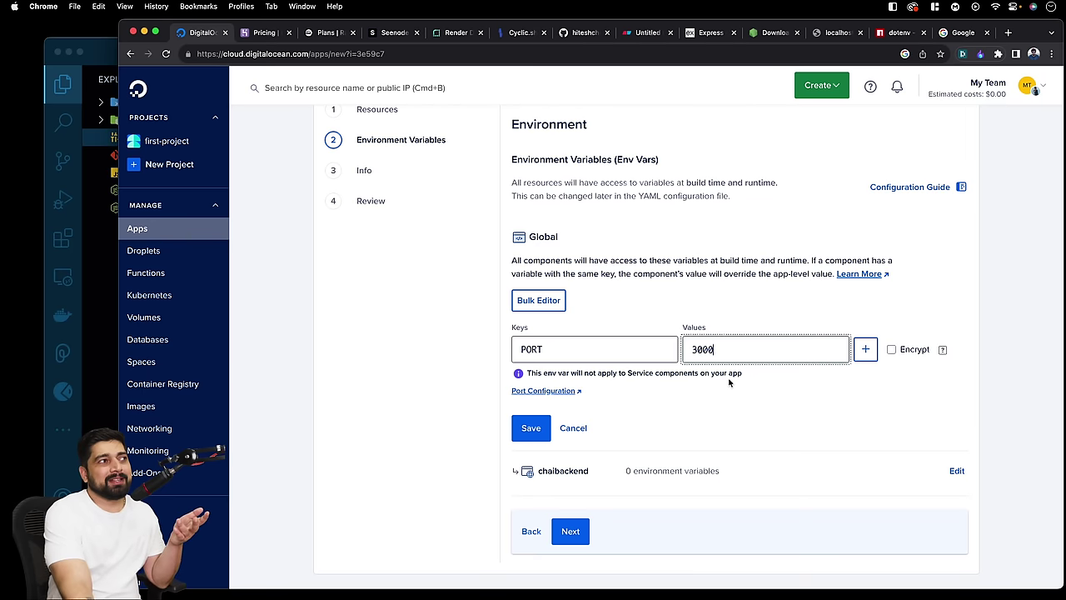
click(531, 428)
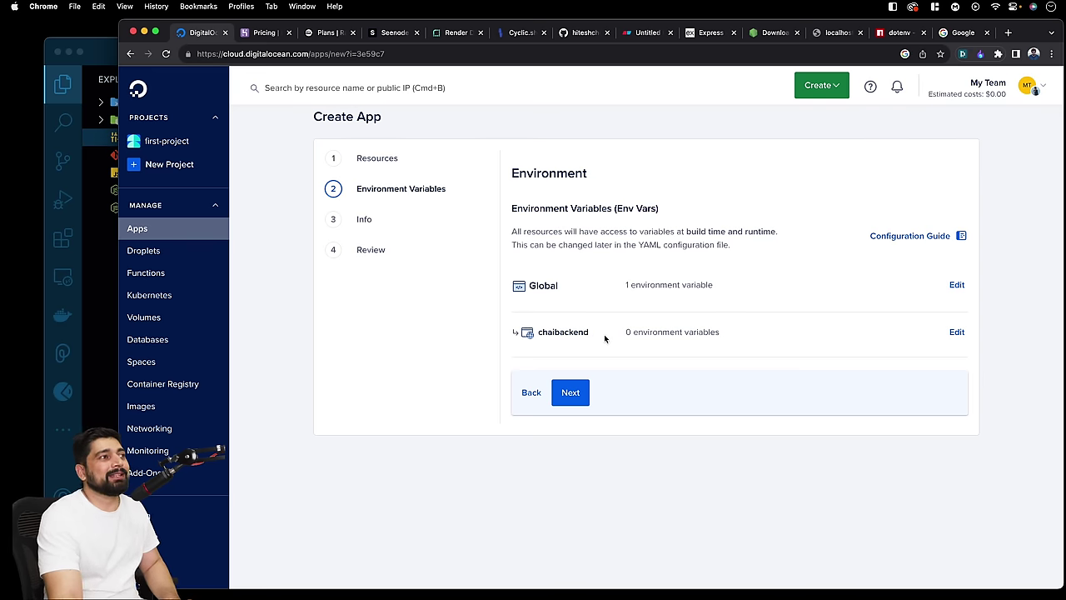
- Add a PORT variable set to 3000 to the chaibackend component and save it
click(956, 332)
scroll(655, 316, down, 1)
click(592, 392)
text(PORT)
key(Tab)
text(3000)
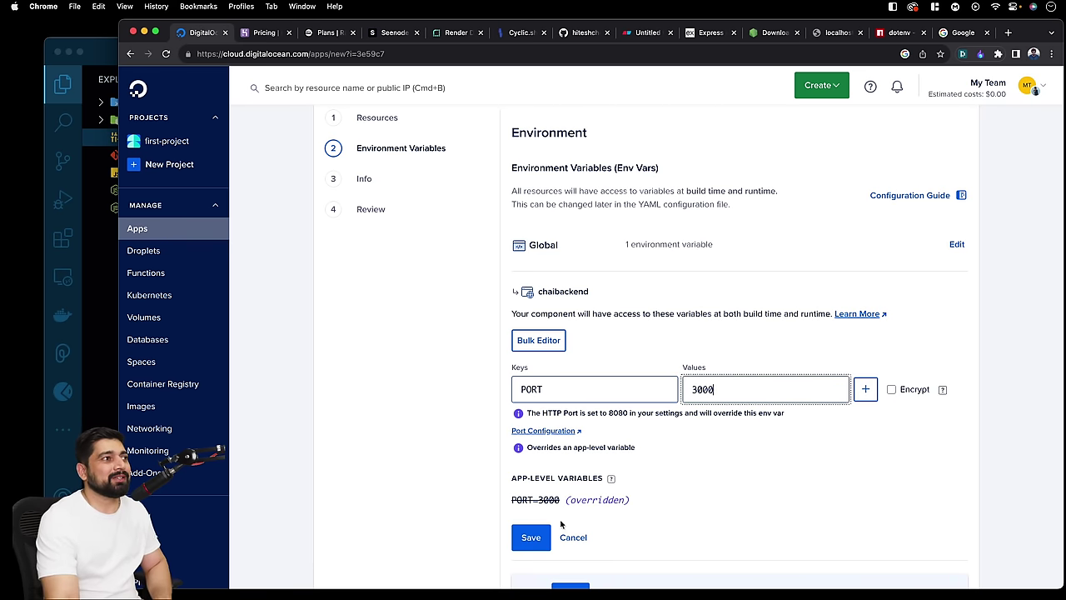
click(531, 537)
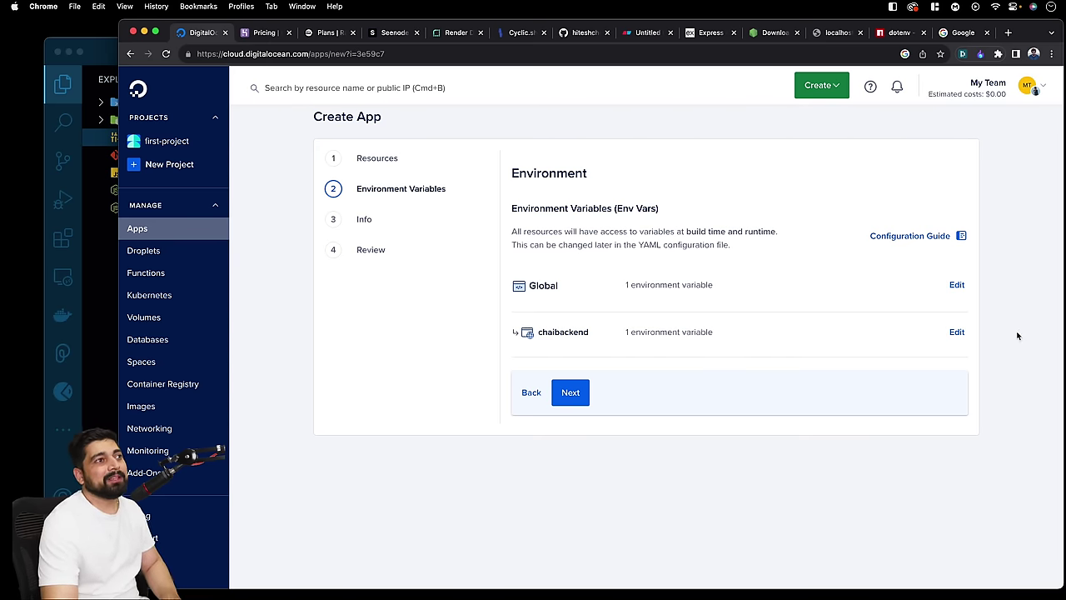
- Add a second chaibackend variable, DB_PASS, holding the database password, and save both
click(957, 333)
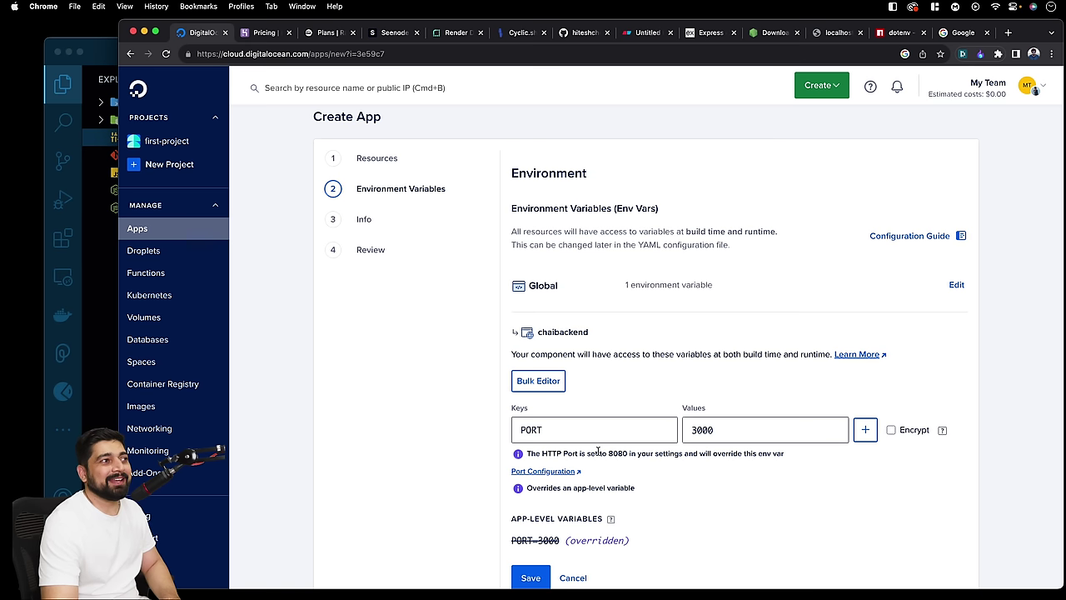
drag(545, 450, 777, 452)
click(819, 479)
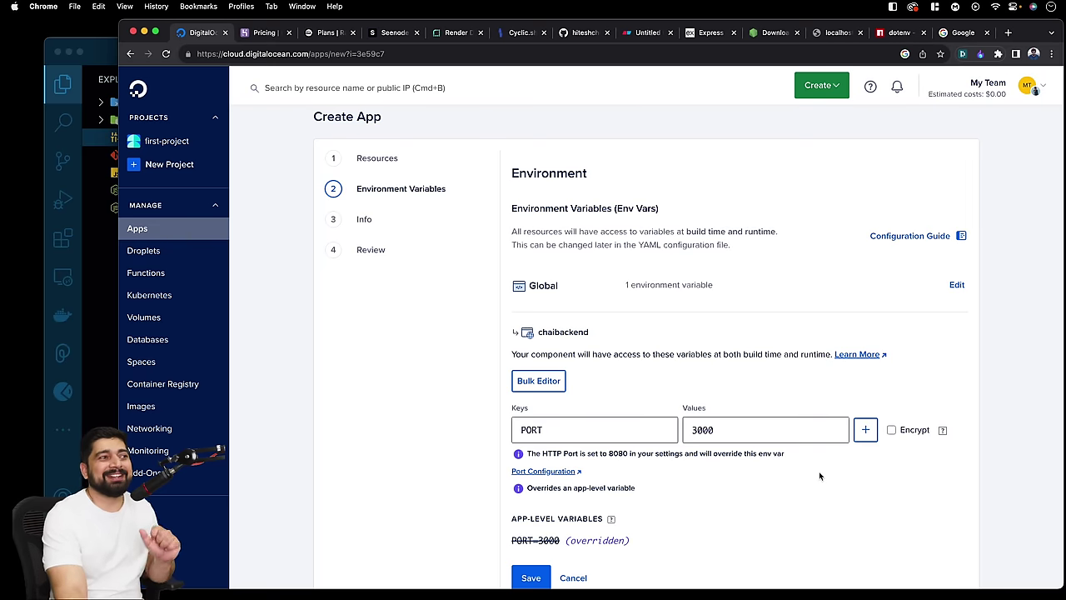
scroll(819, 475, down, 1)
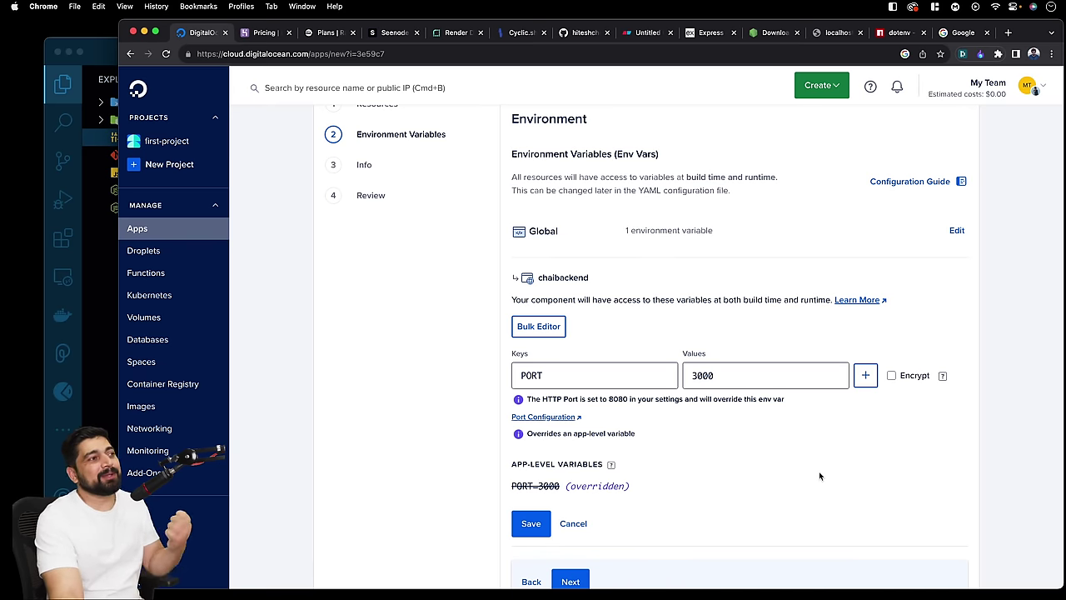
click(866, 375)
click(578, 461)
key(Tab)
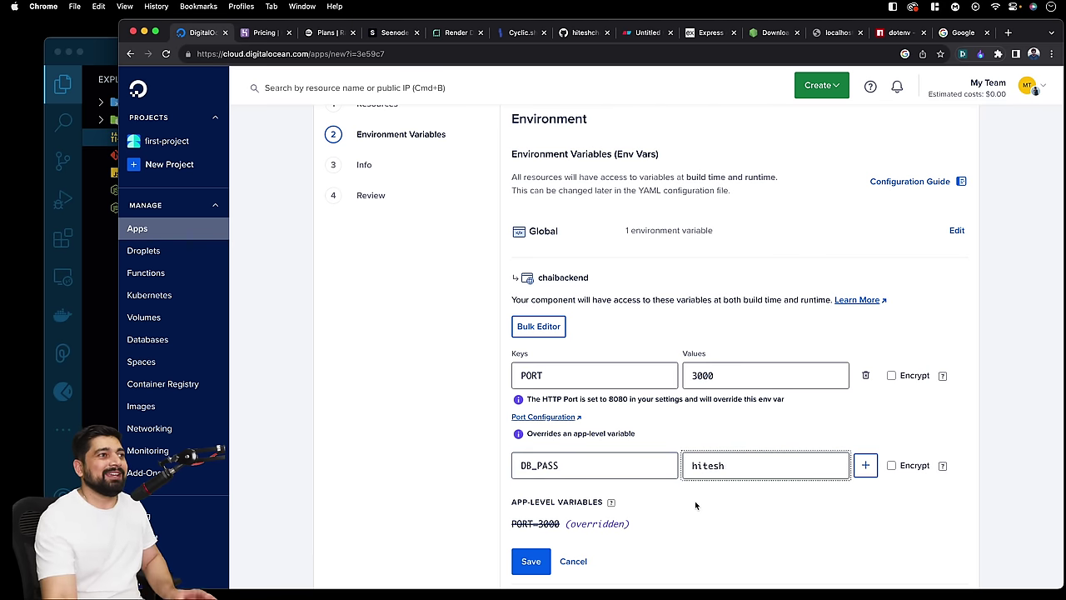
scroll(695, 505, down, 1)
click(531, 507)
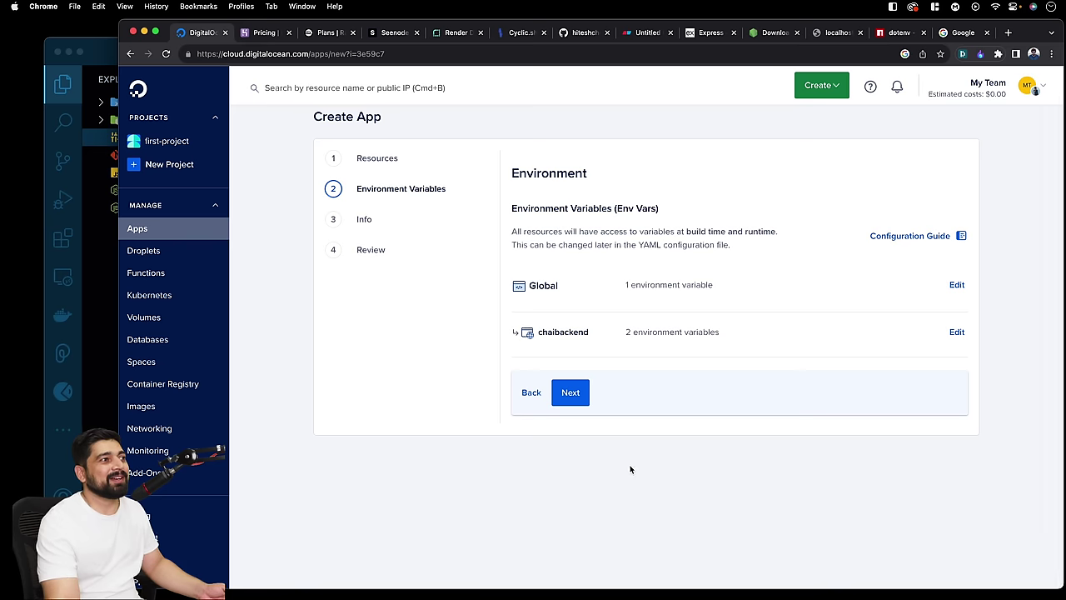
- Review chaibackend's PORT and DB_PASS variables and save them again
click(955, 331)
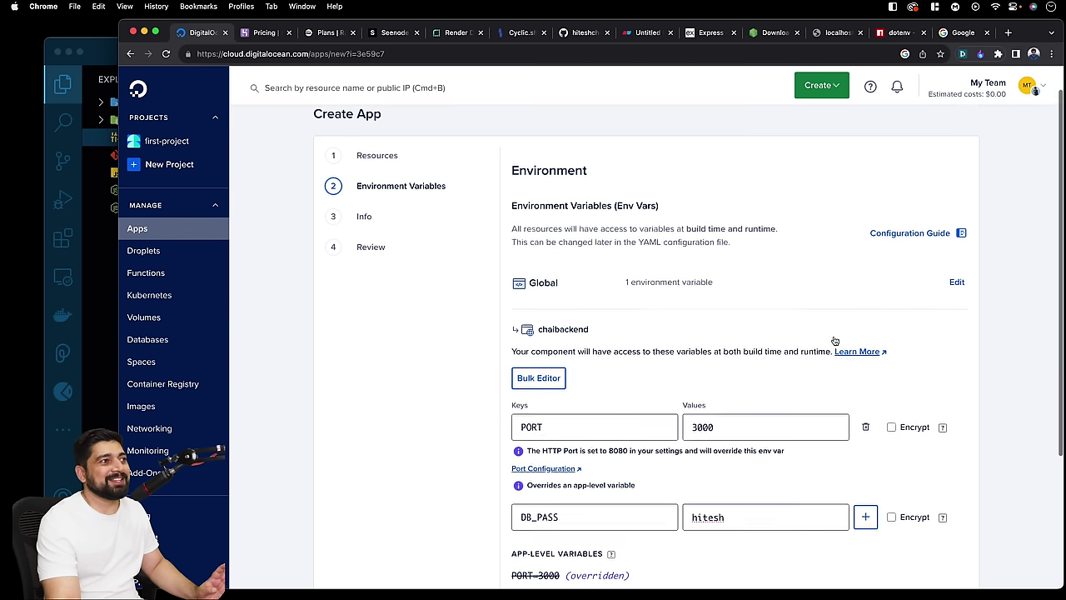
scroll(833, 340, down, 3)
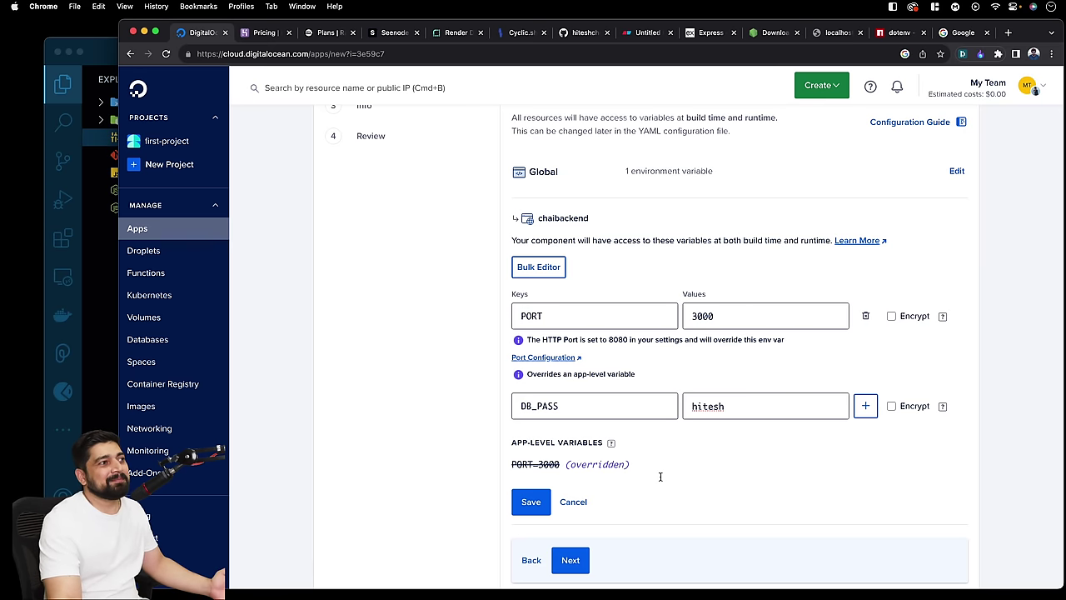
scroll(661, 476, up, 2)
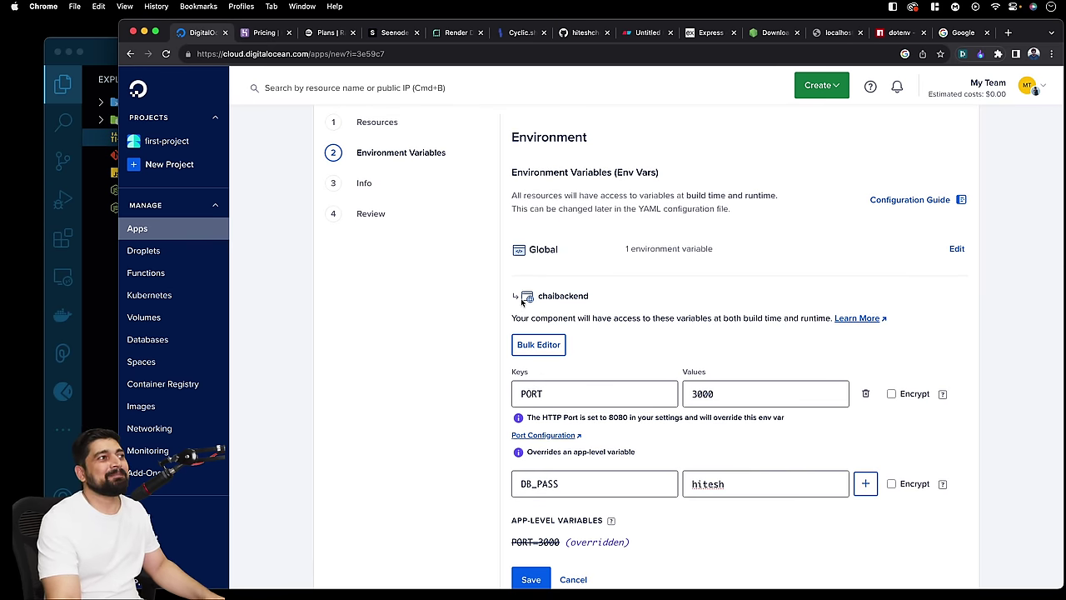
scroll(888, 350, down, 3)
click(538, 461)
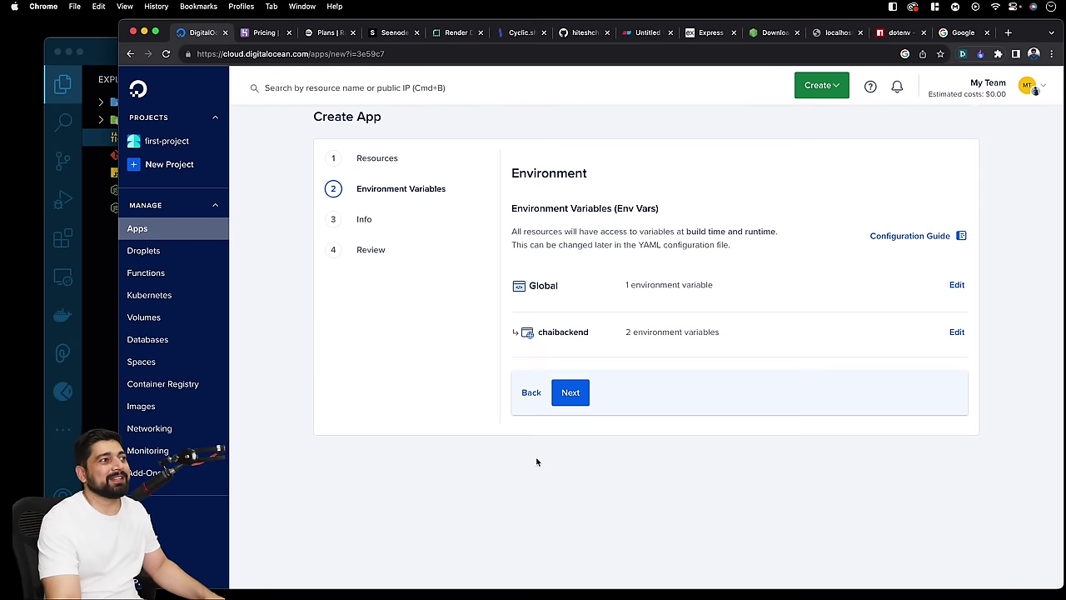
- Advance the urchin-app setup through app info and review, then create the resources
click(576, 397)
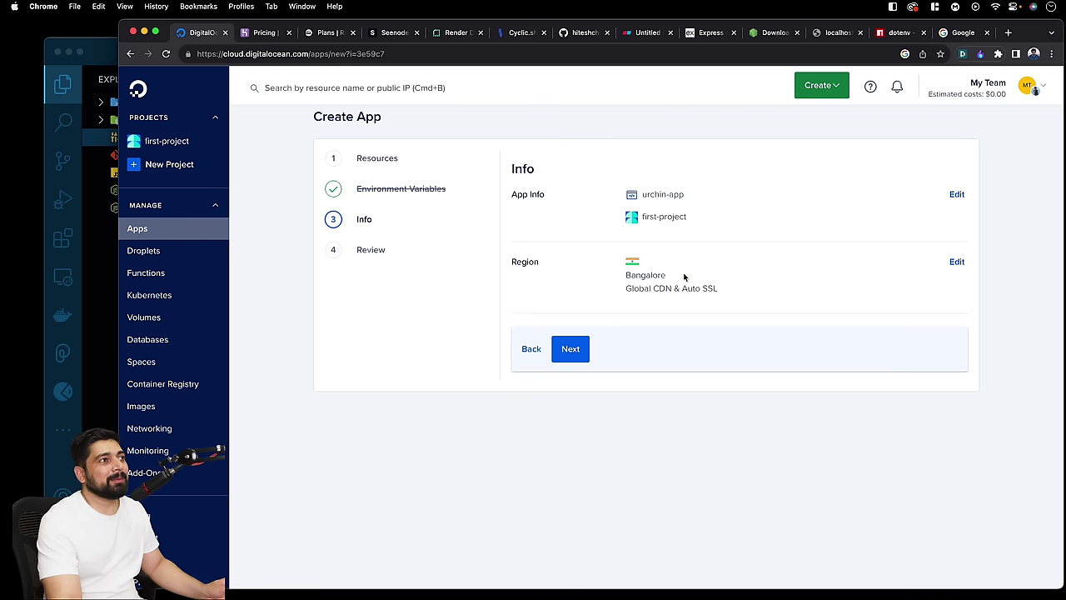
click(583, 358)
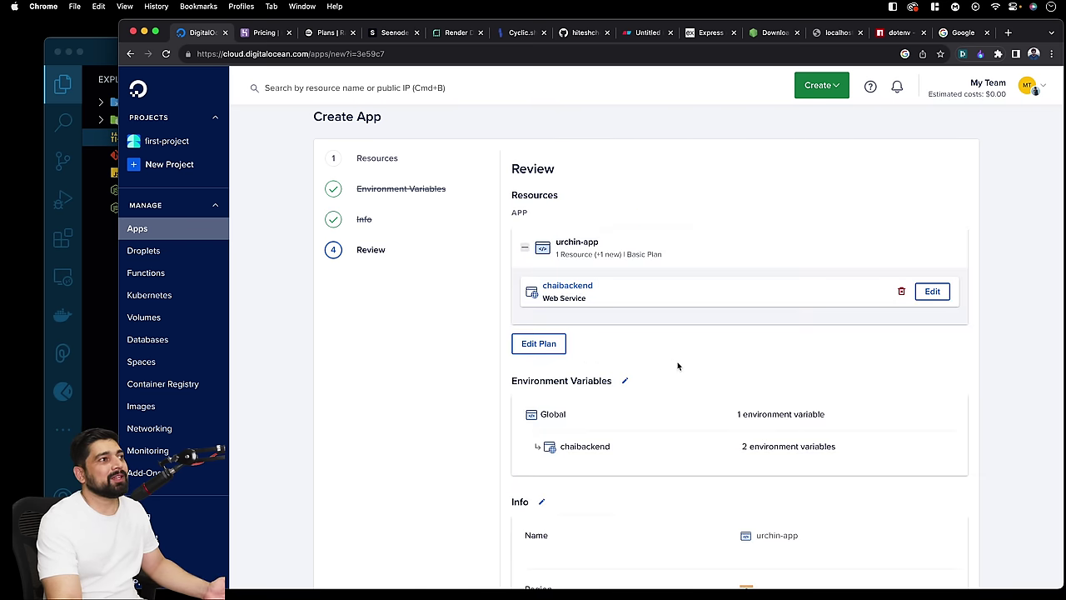
scroll(678, 366, down, 1)
scroll(730, 326, down, 10)
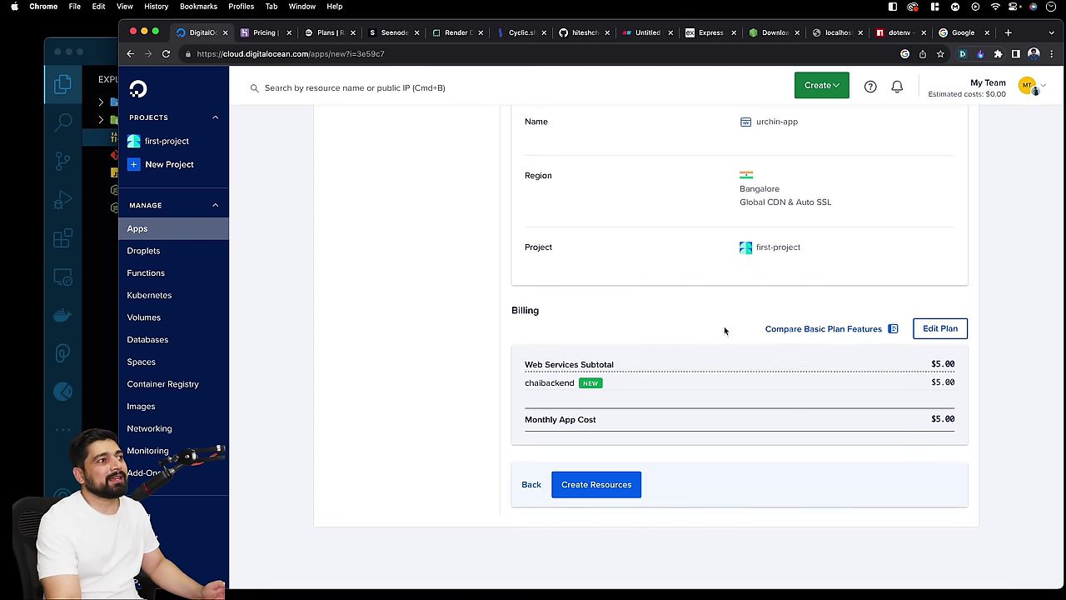
click(623, 494)
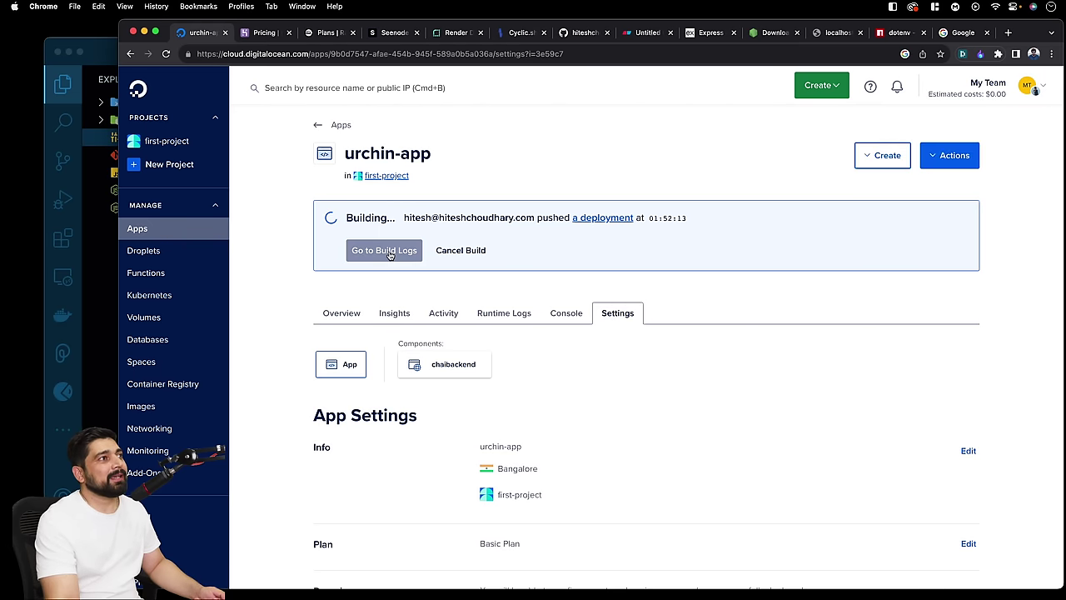
- Follow the urchin-app build logs until the deployment goes live
scroll(386, 277, down, 1)
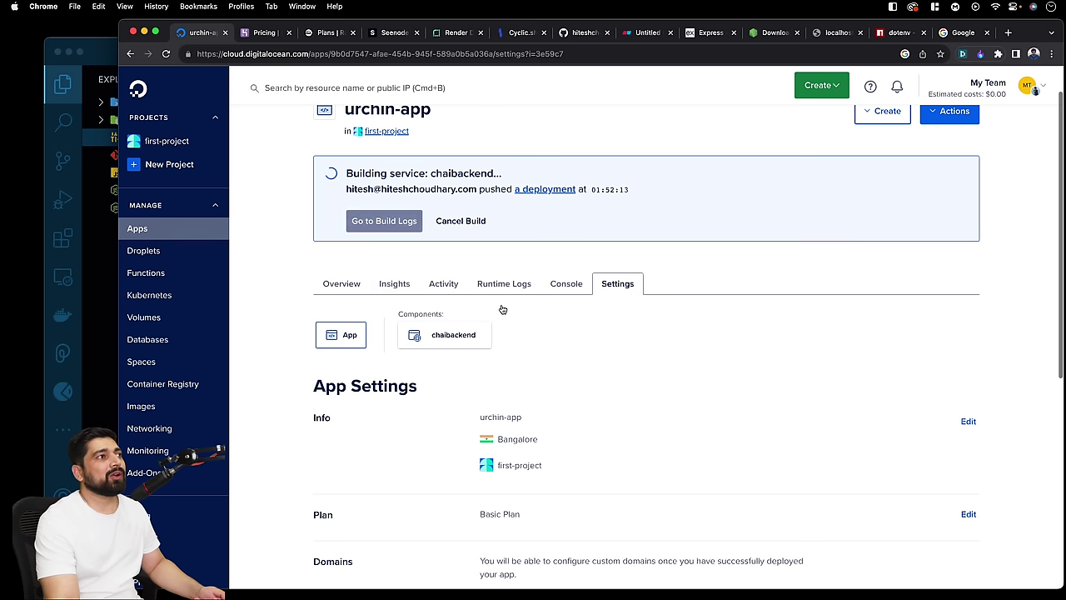
click(390, 229)
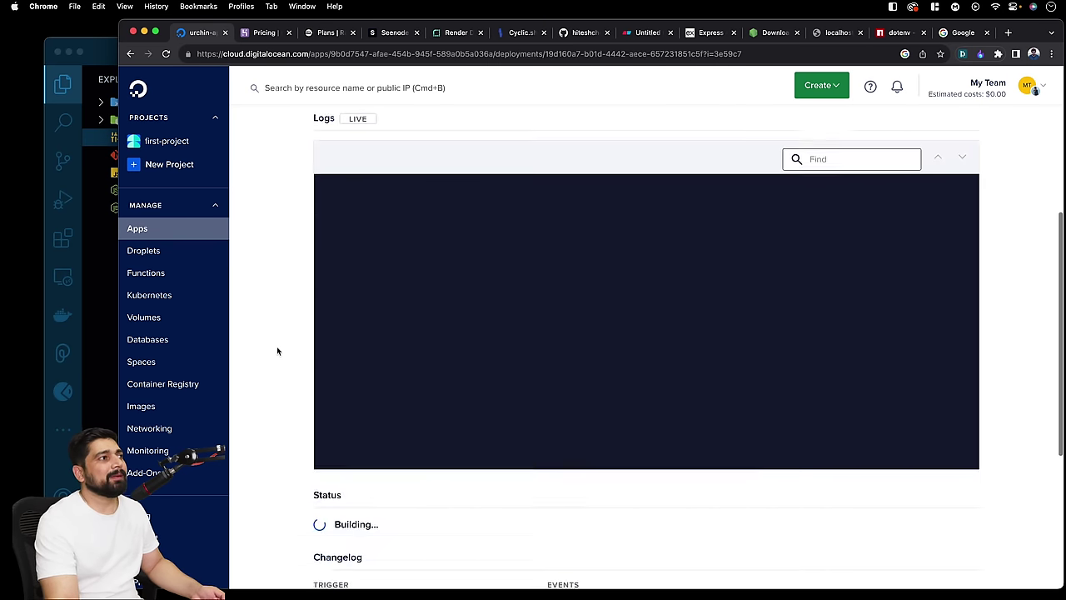
scroll(671, 358, down, 1)
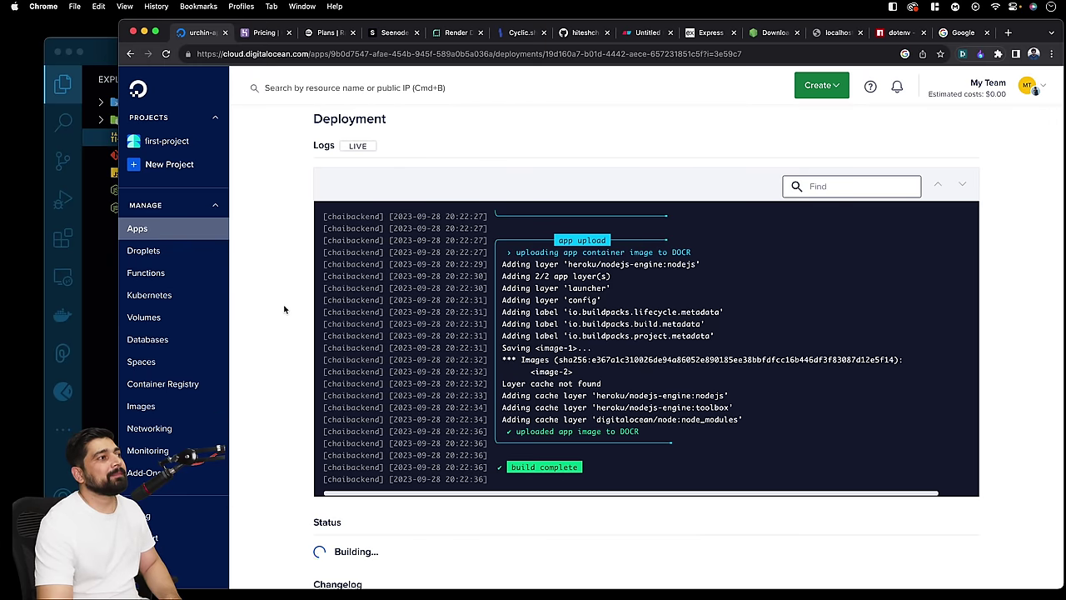
scroll(284, 309, down, 5)
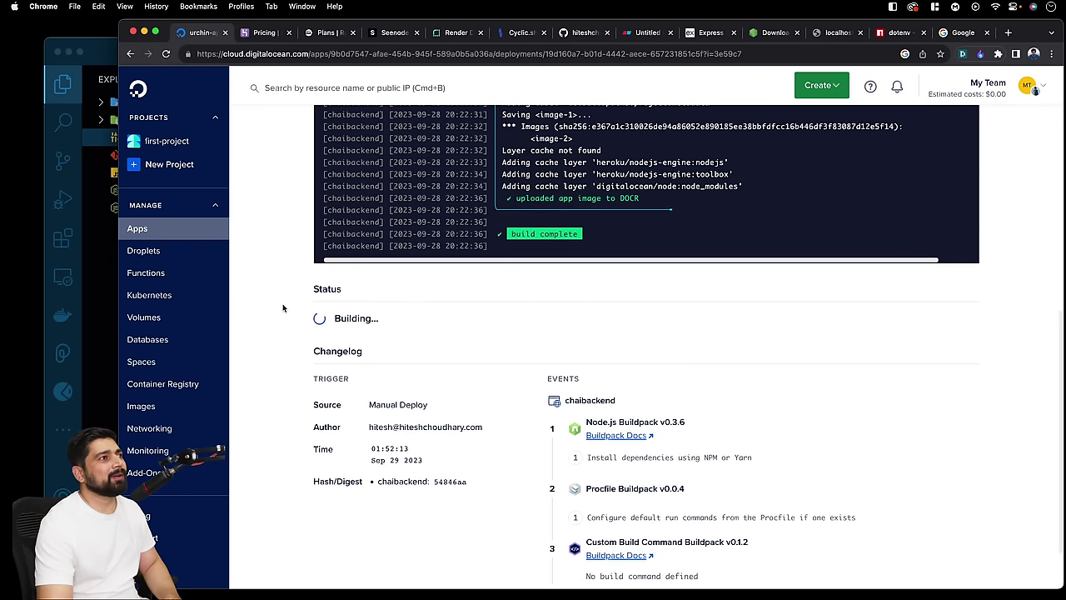
scroll(282, 308, up, 12)
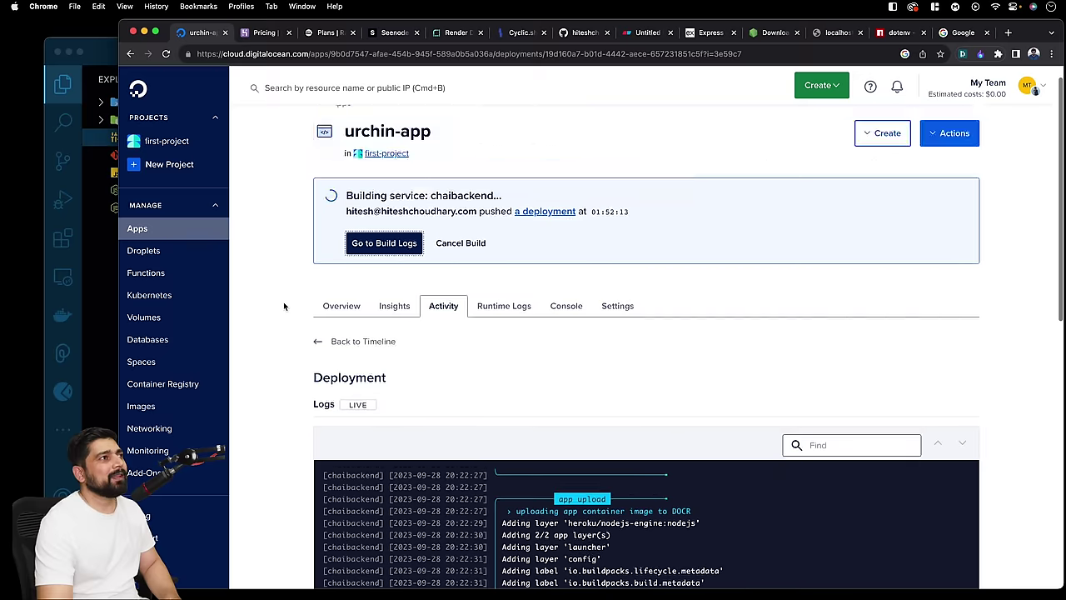
scroll(295, 292, down, 3)
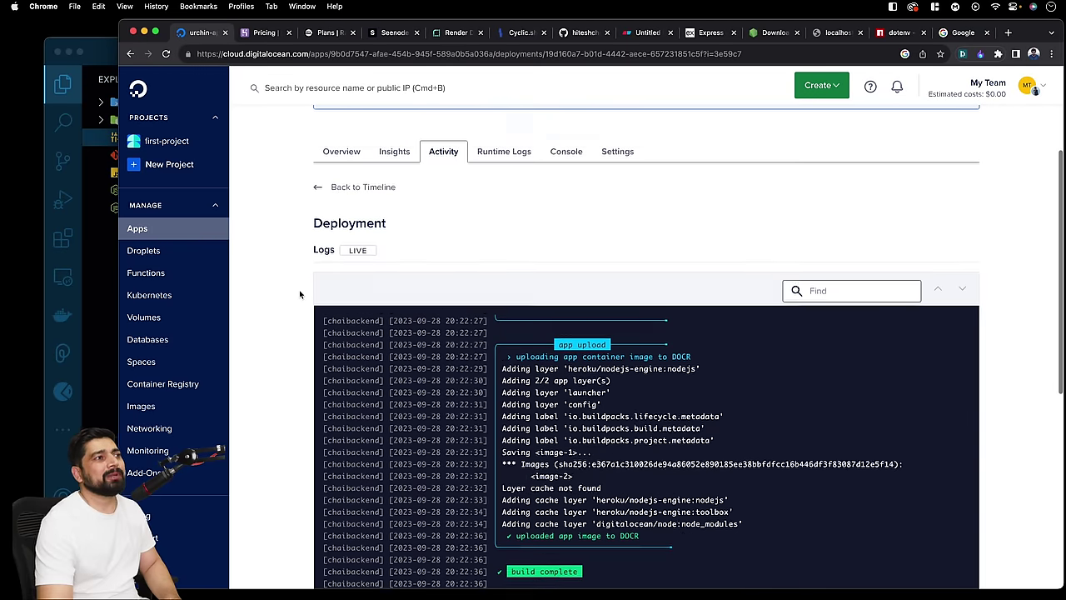
scroll(300, 294, down, 1)
scroll(300, 294, down, 4)
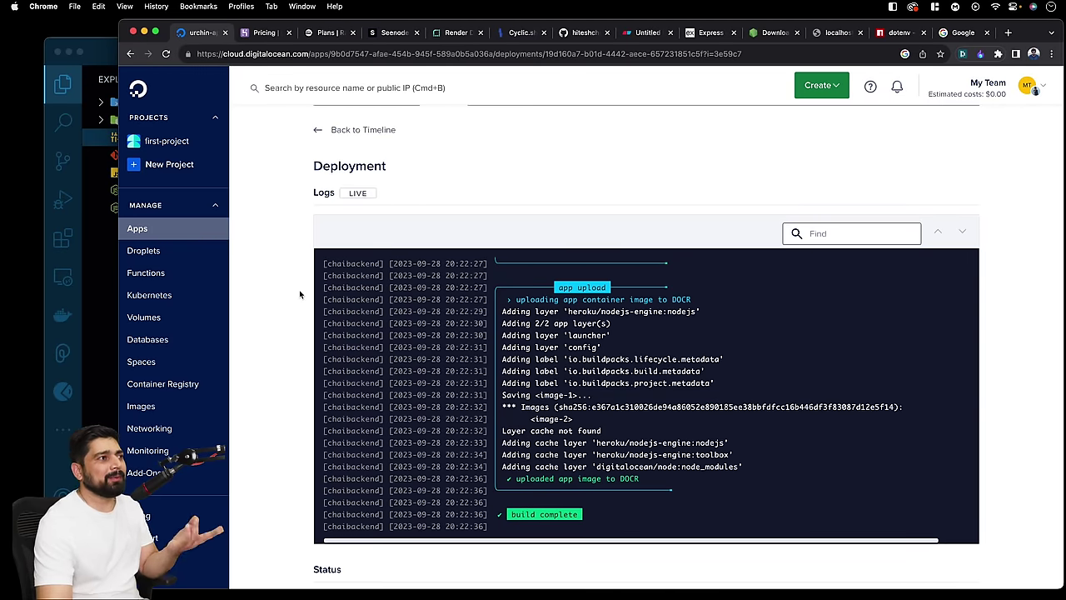
scroll(300, 294, down, 4)
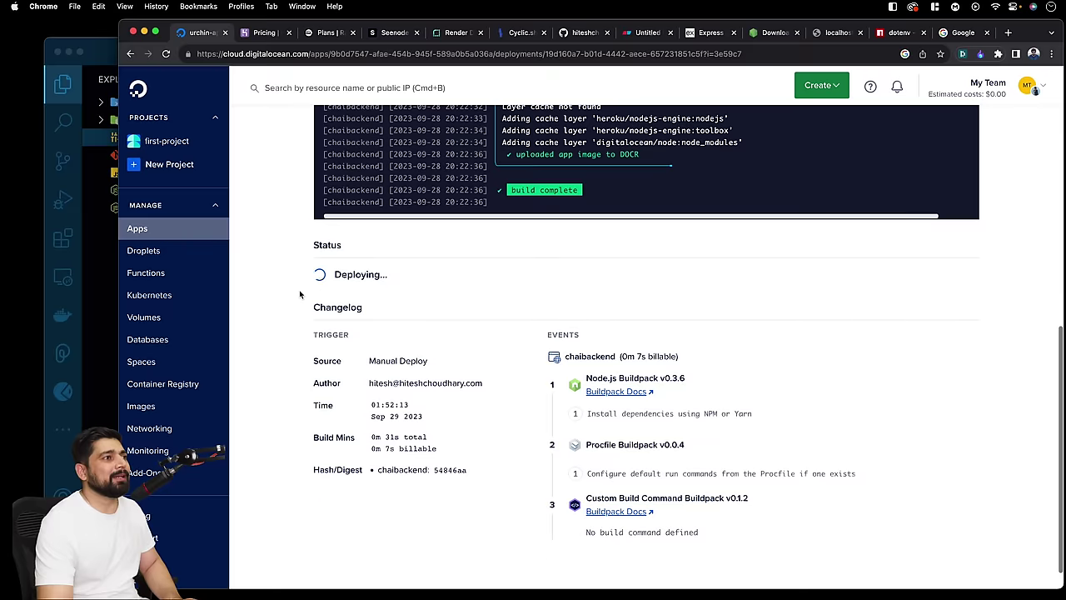
scroll(300, 295, up, 5)
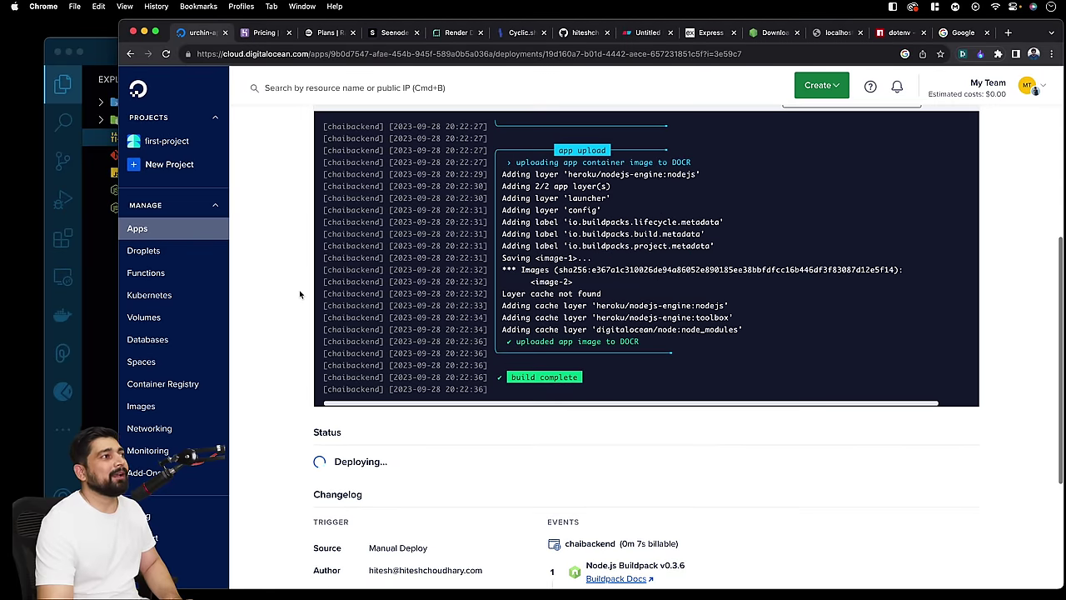
scroll(300, 294, up, 8)
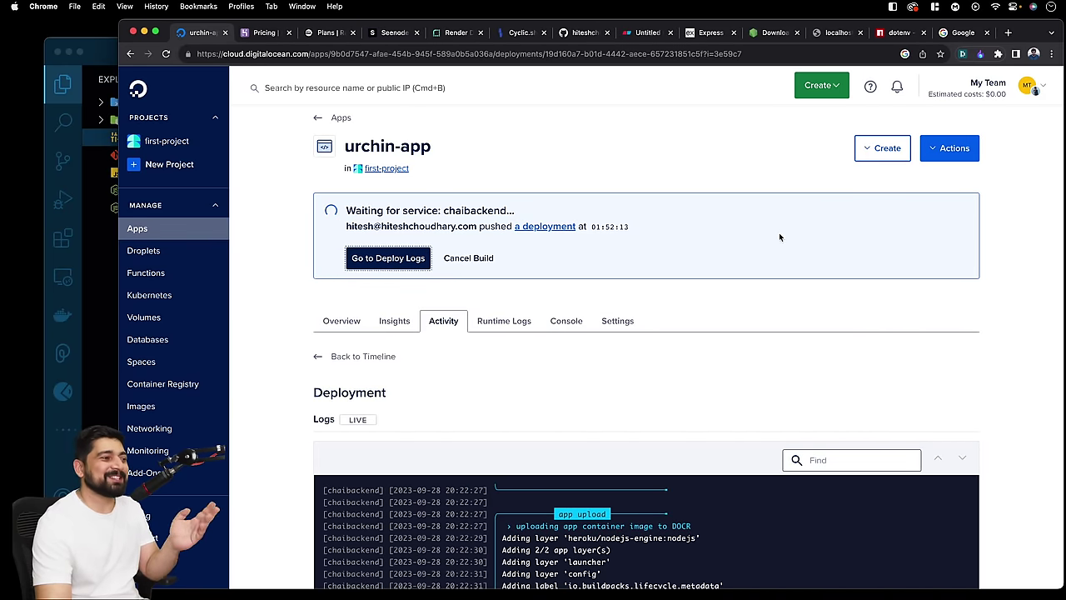
scroll(588, 392, down, 4)
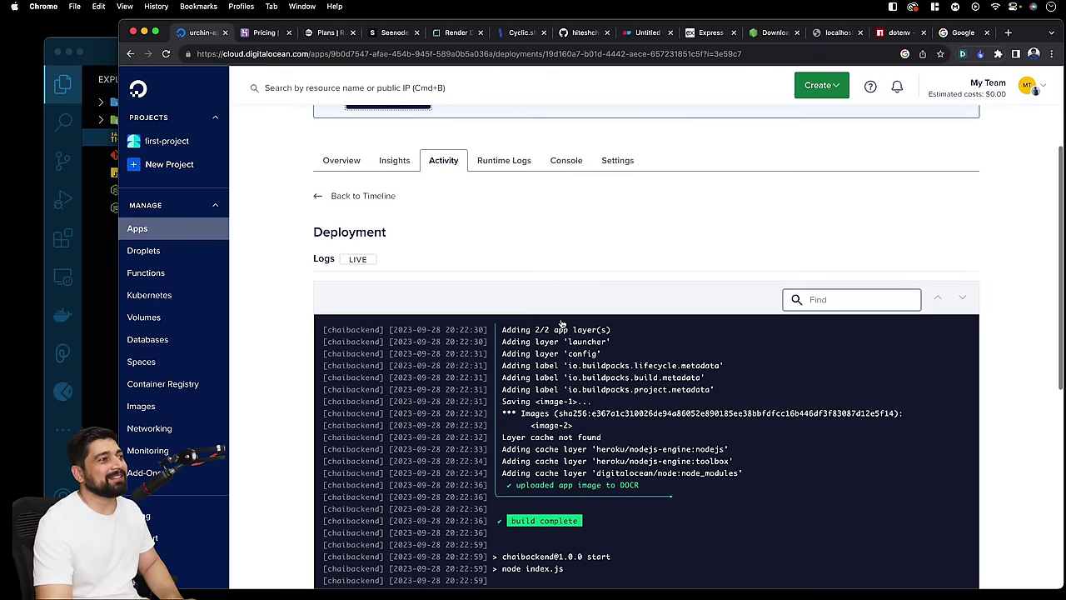
scroll(519, 394, down, 3)
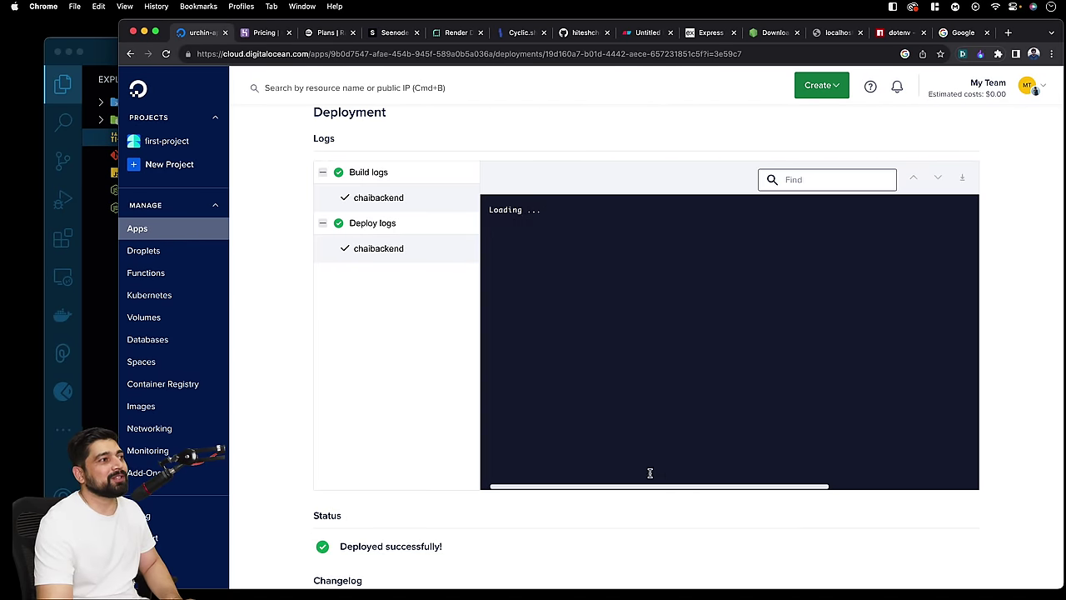
scroll(298, 449, up, 7)
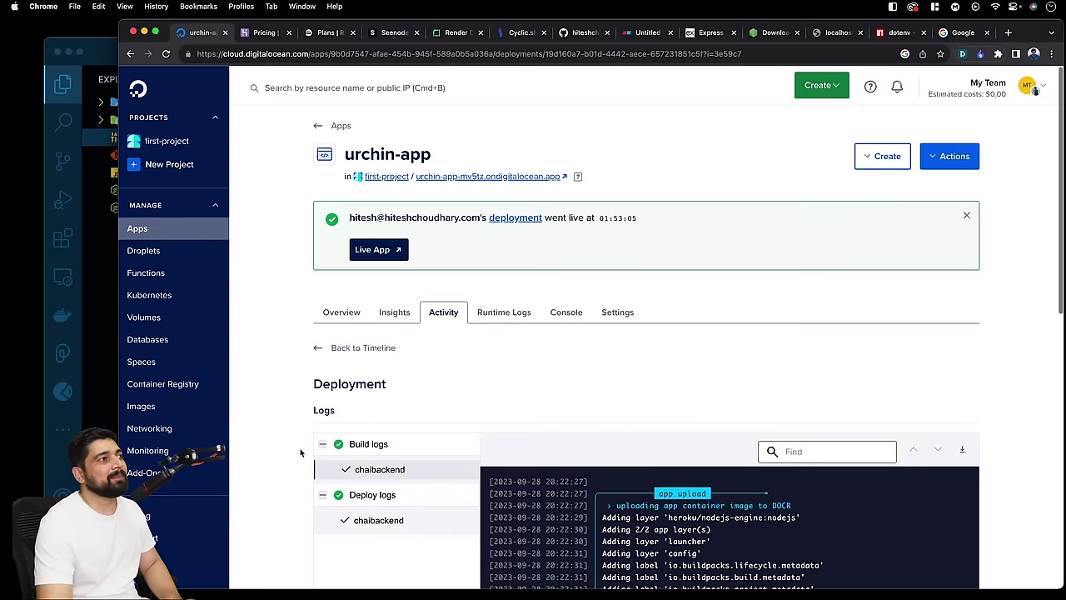
- Open the live urchin-app URL from the Apps list and review the routes in index.js
click(319, 125)
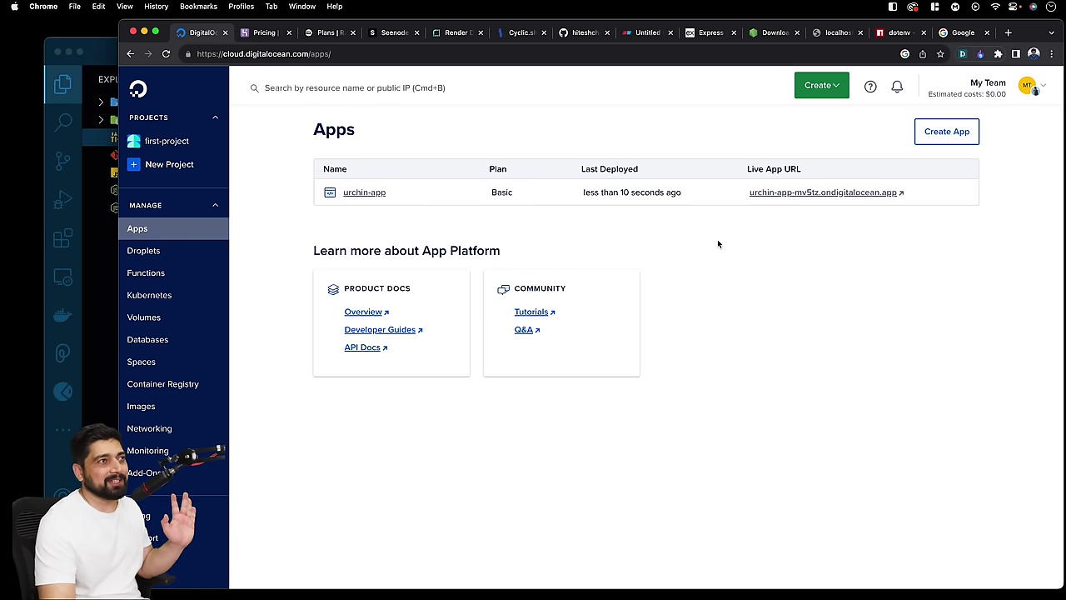
click(805, 193)
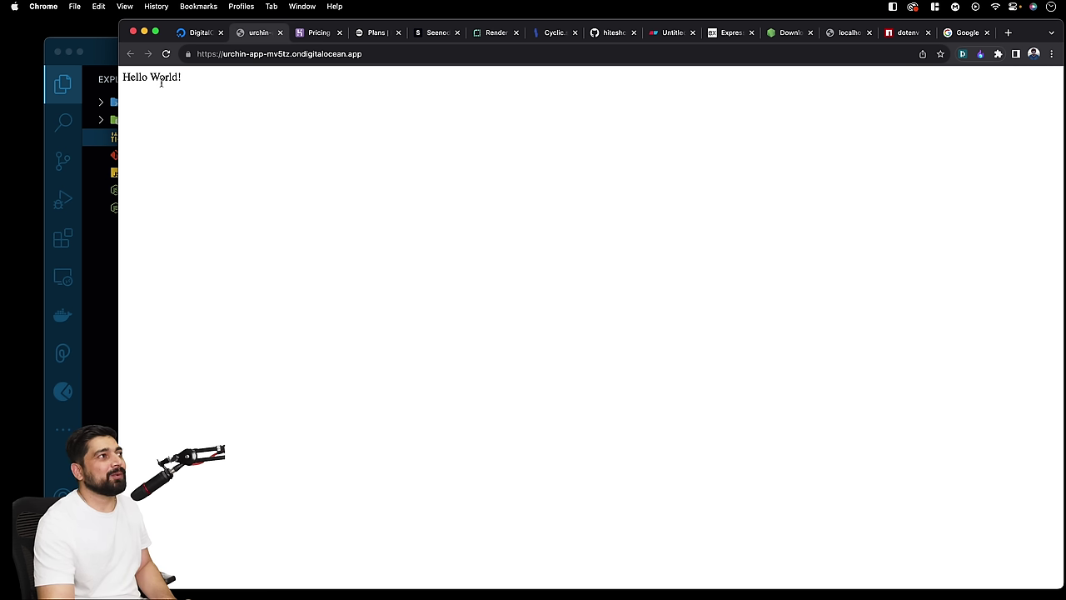
click(113, 279)
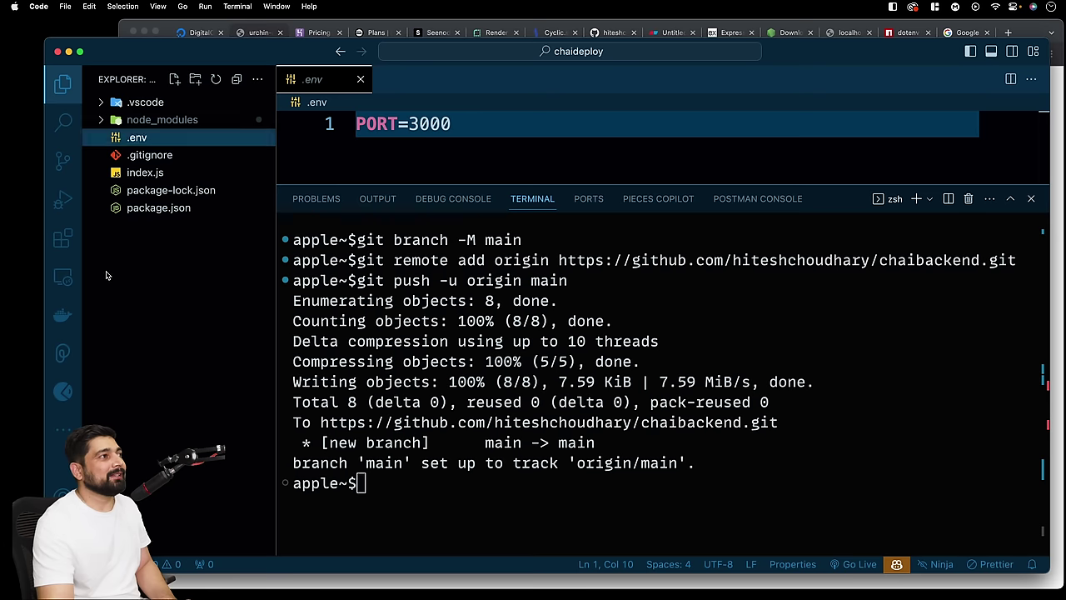
click(1031, 198)
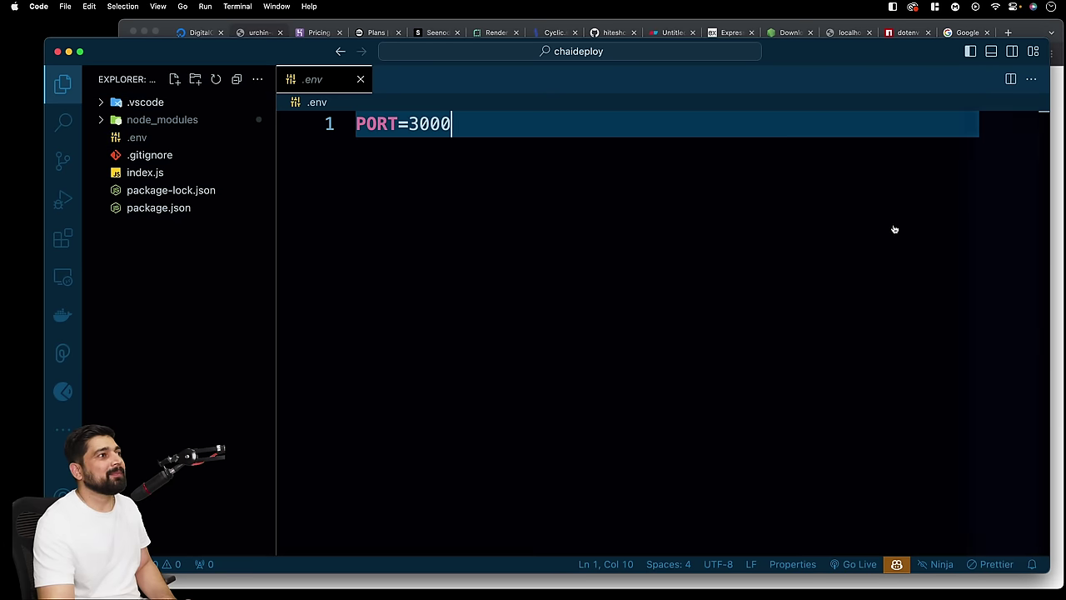
click(145, 173)
scroll(534, 301, down, 3)
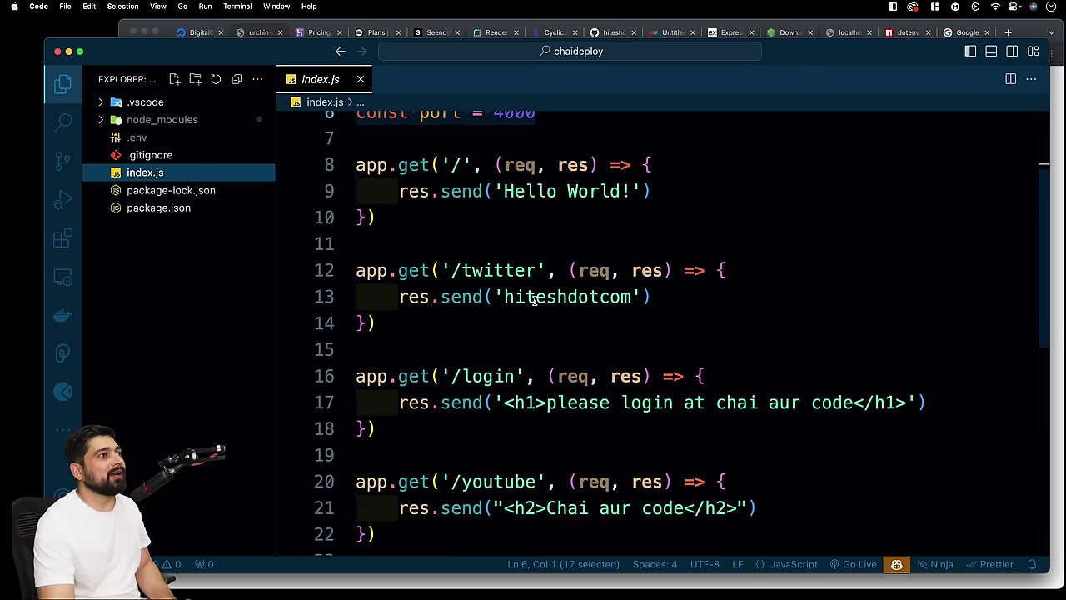
- Load the live app's /twitter route in Chrome
key(super+Tab)
click(481, 52)
click(482, 52)
text(/)
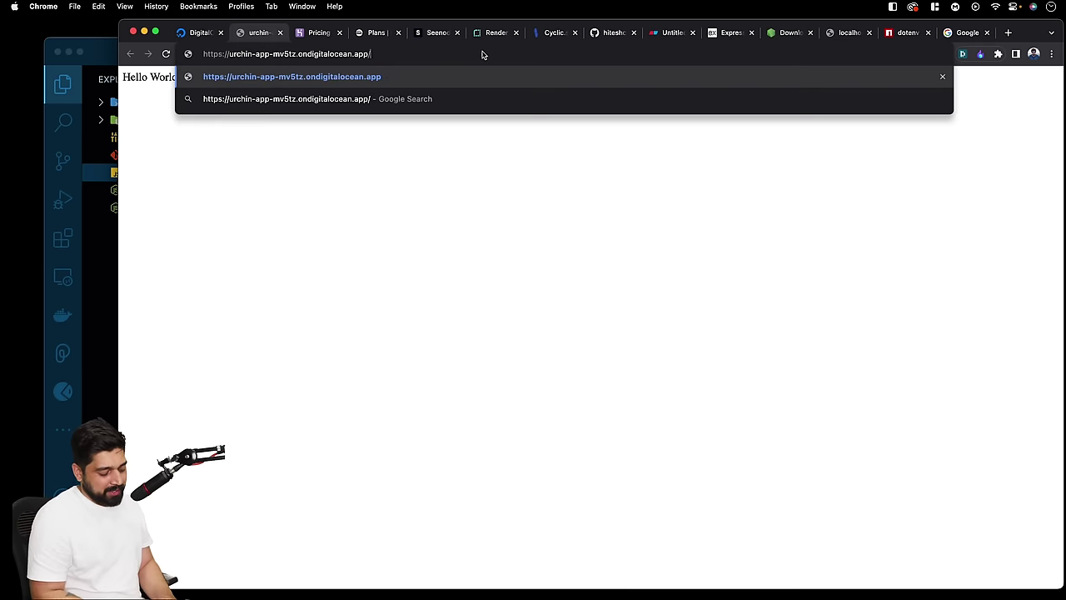
text(twitter)
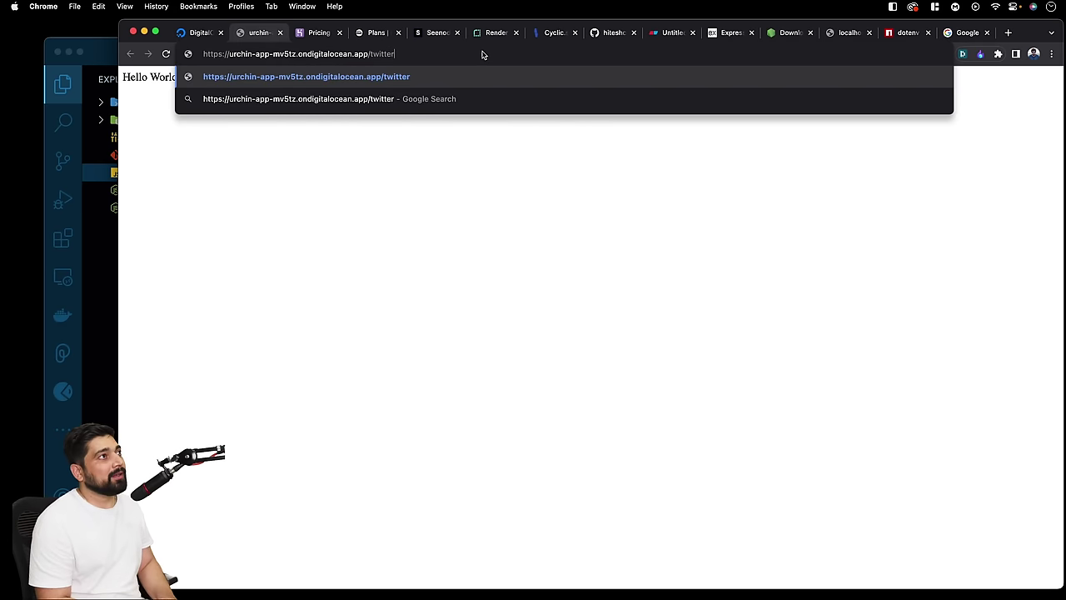
key(Return)
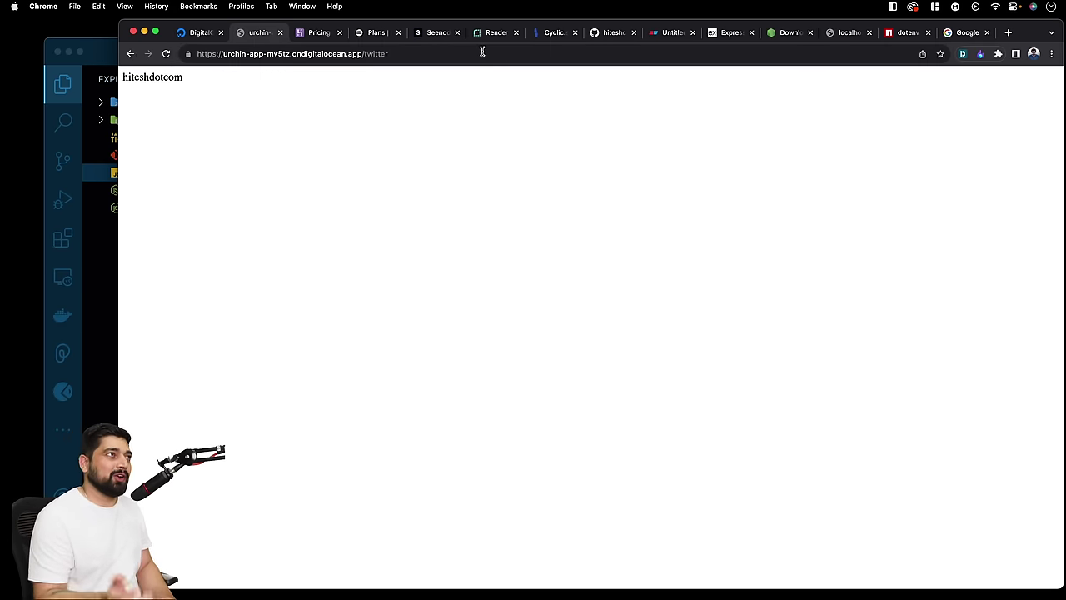
- Switch the live URL to /youtube and dismiss the page translation offer
key(super+Tab)
scroll(653, 359, down, 3)
scroll(641, 342, down, 2)
key(super+Tab)
drag(364, 53, 490, 64)
text(youtube)
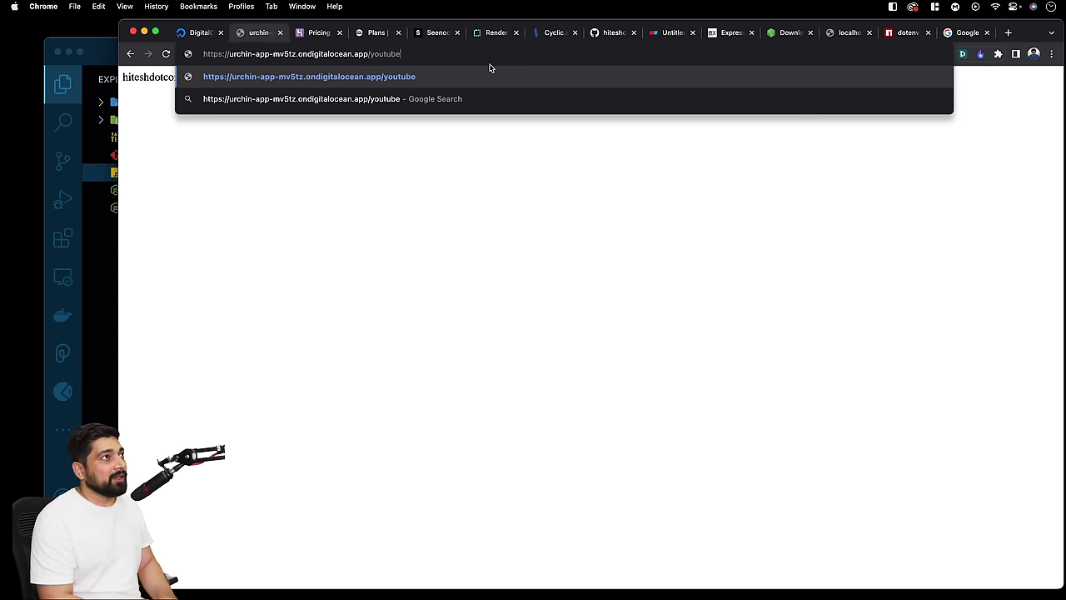
key(Return)
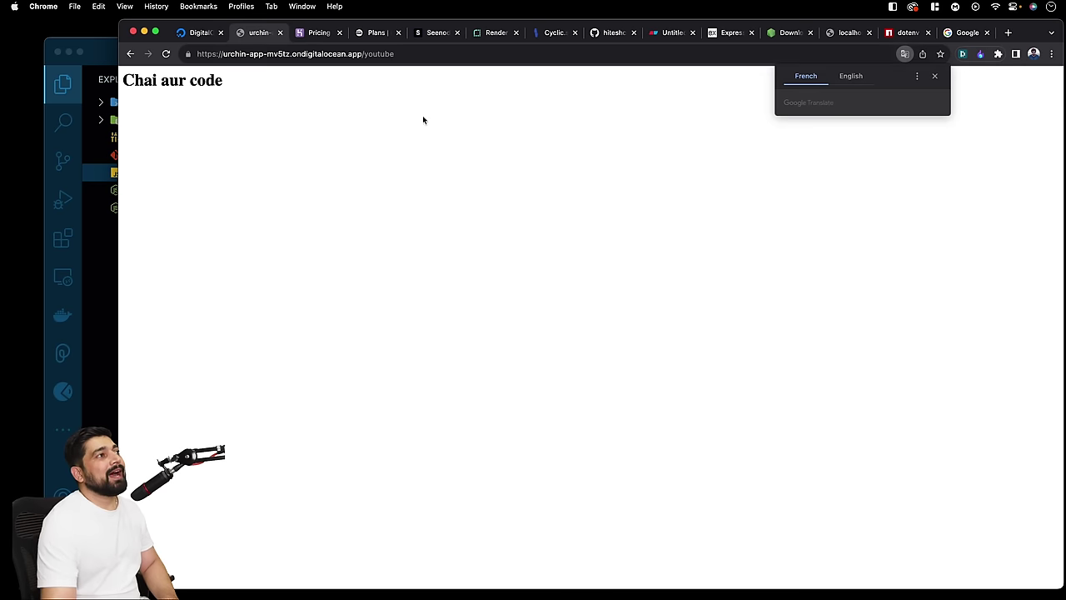
click(424, 120)
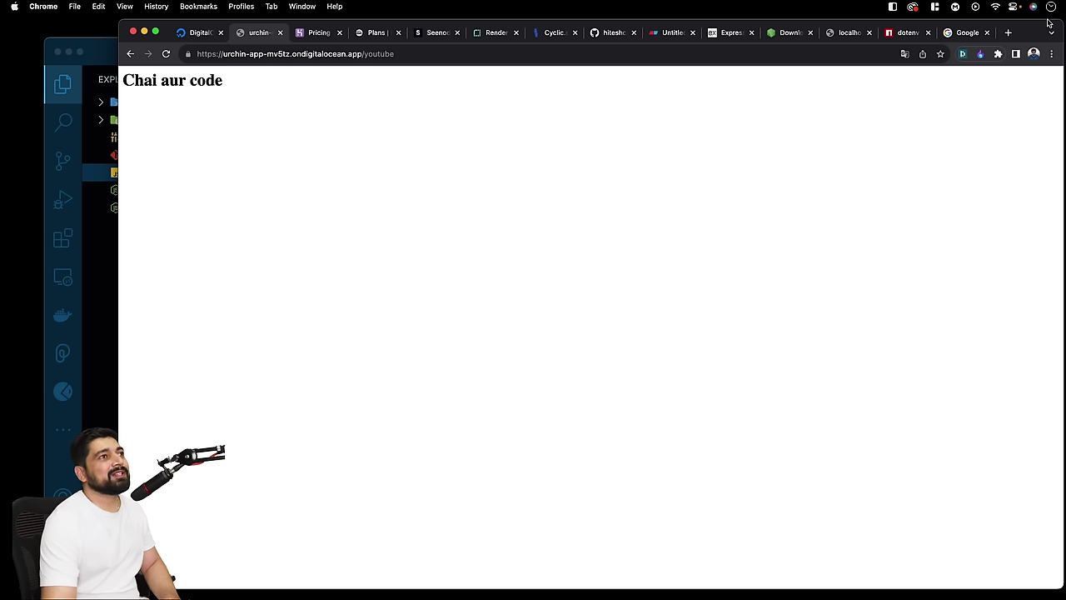
- Open a GitHub user's api.github.com profile JSON in a new Chrome tab
click(1008, 32)
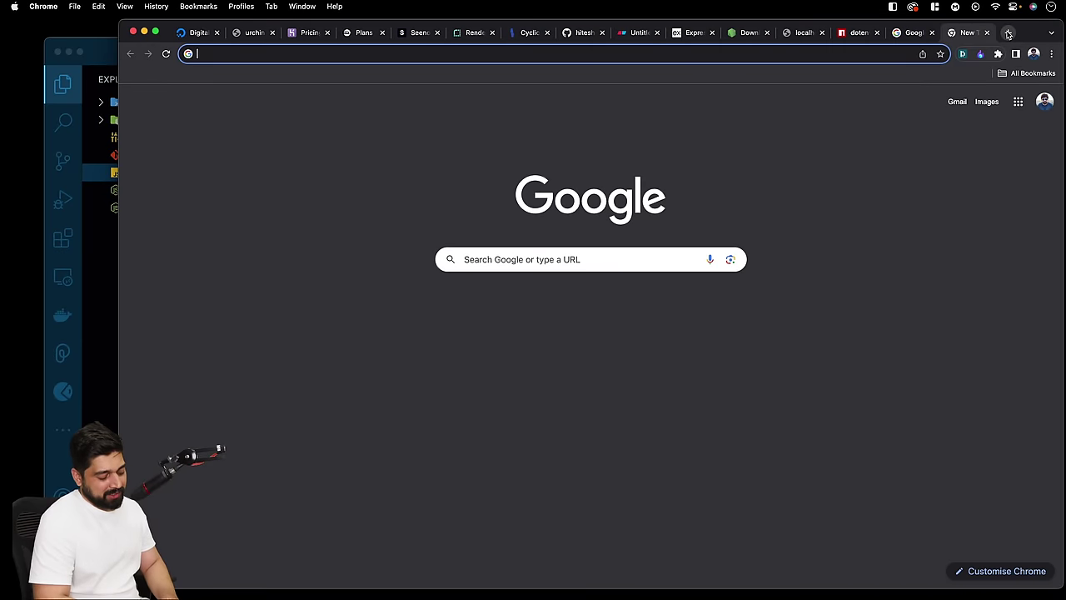
text(gi)
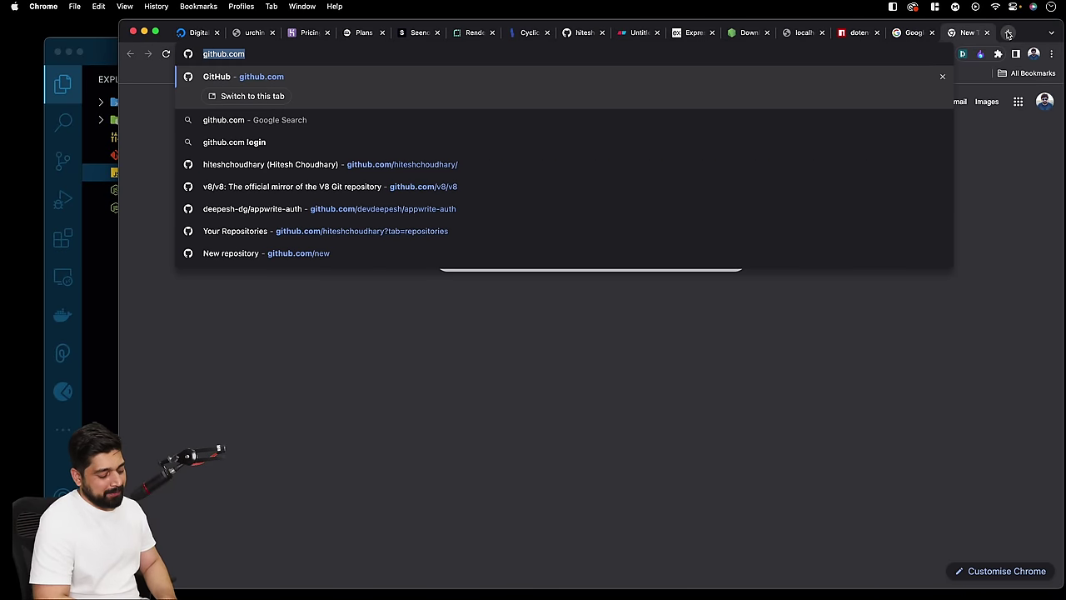
key(BackSpace)
key(BackSpace)
text(api.githu)
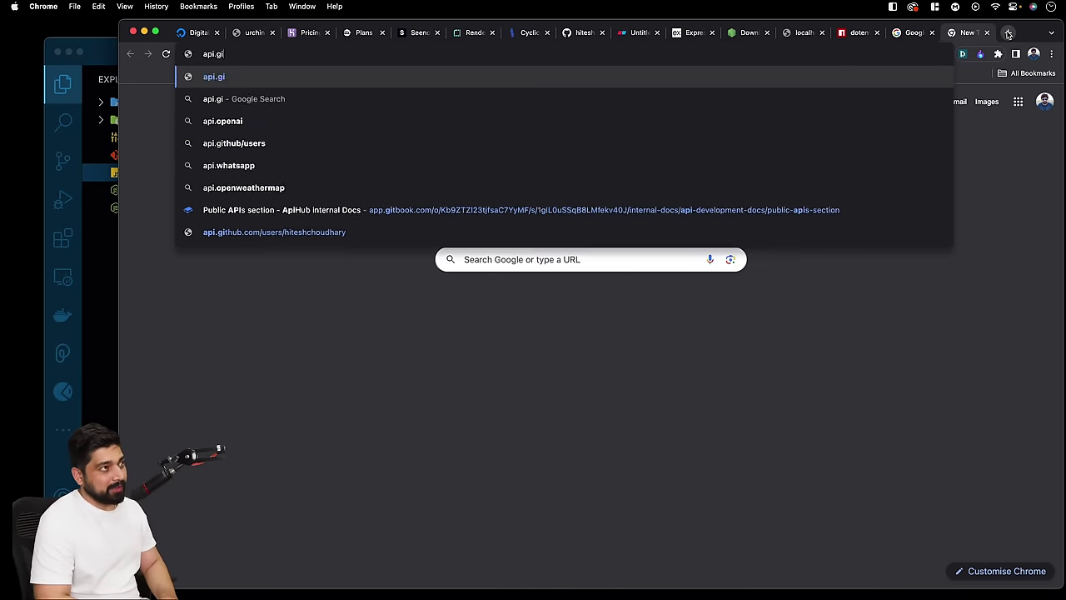
key(Down)
key(Down)
key(Down)
key(Down)
key(Down)
key(Down)
key(Down)
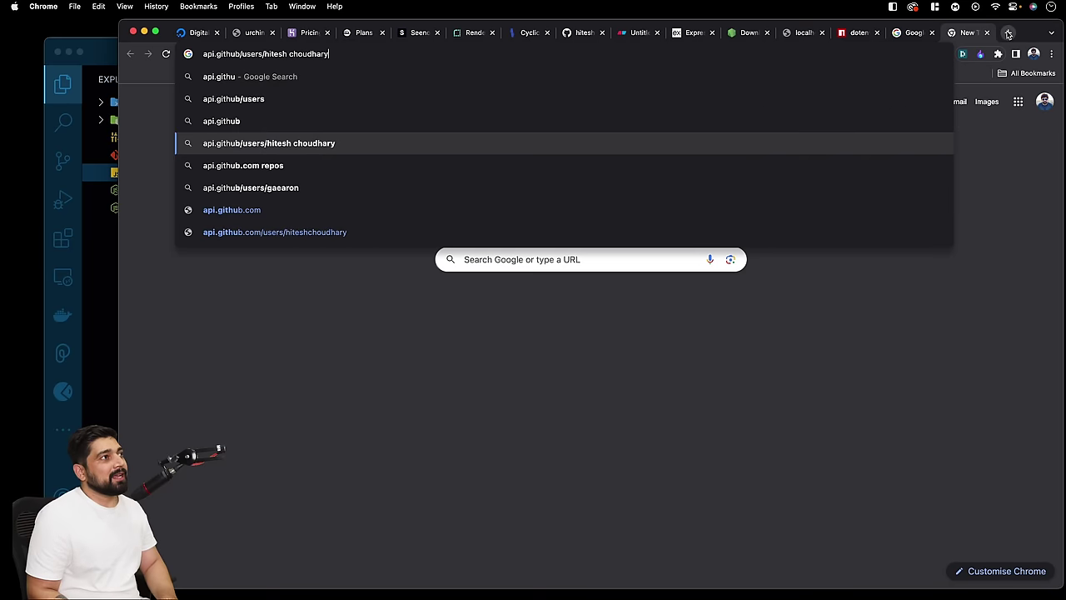
key(Return)
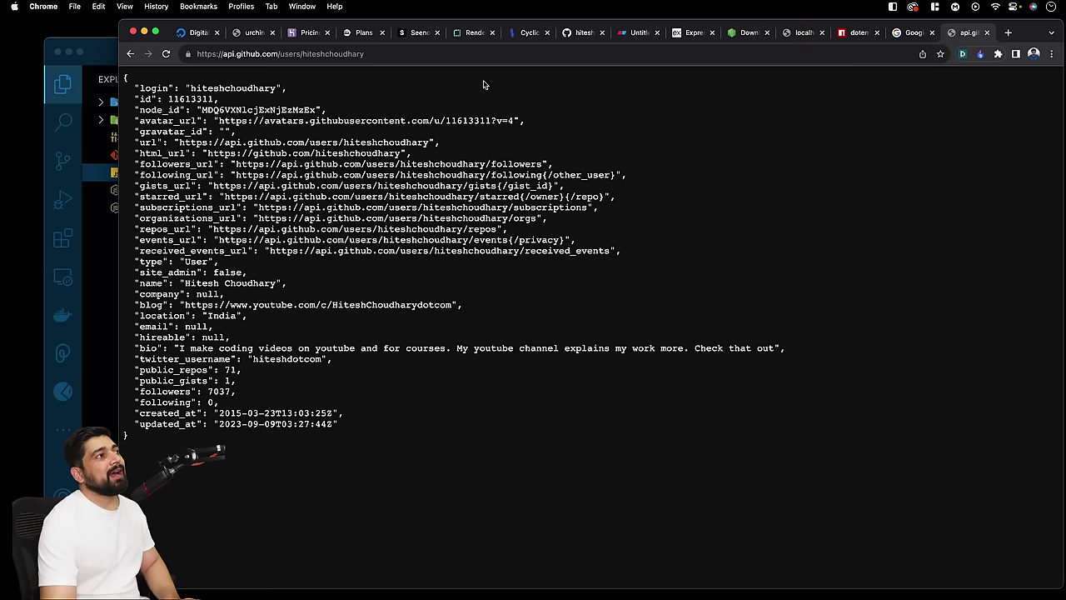
- Copy the entire JSON response and return to index.js in VS Code
key(super+a)
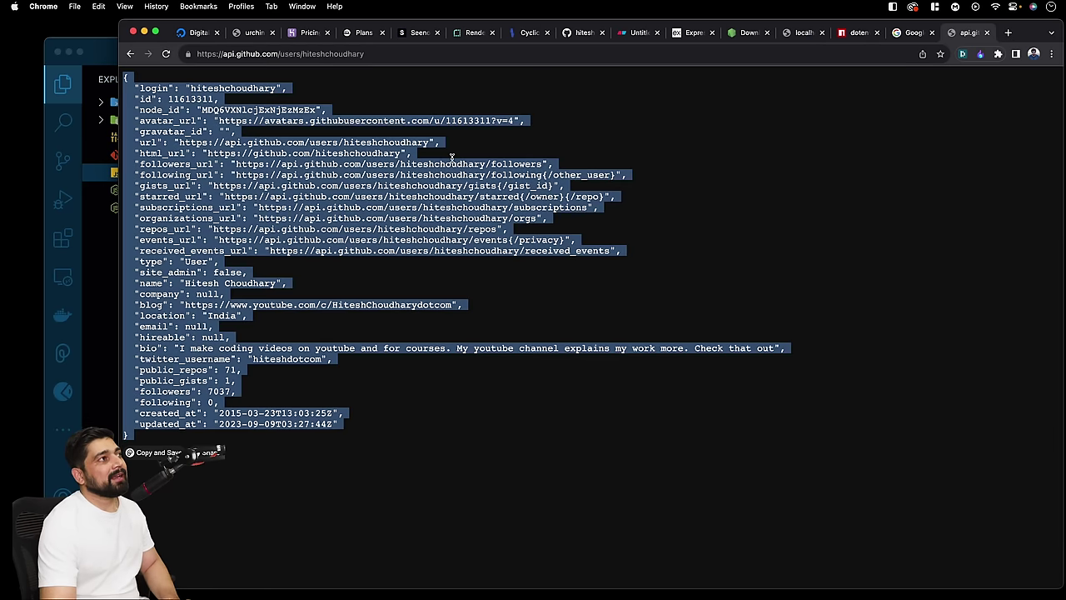
key(super+c)
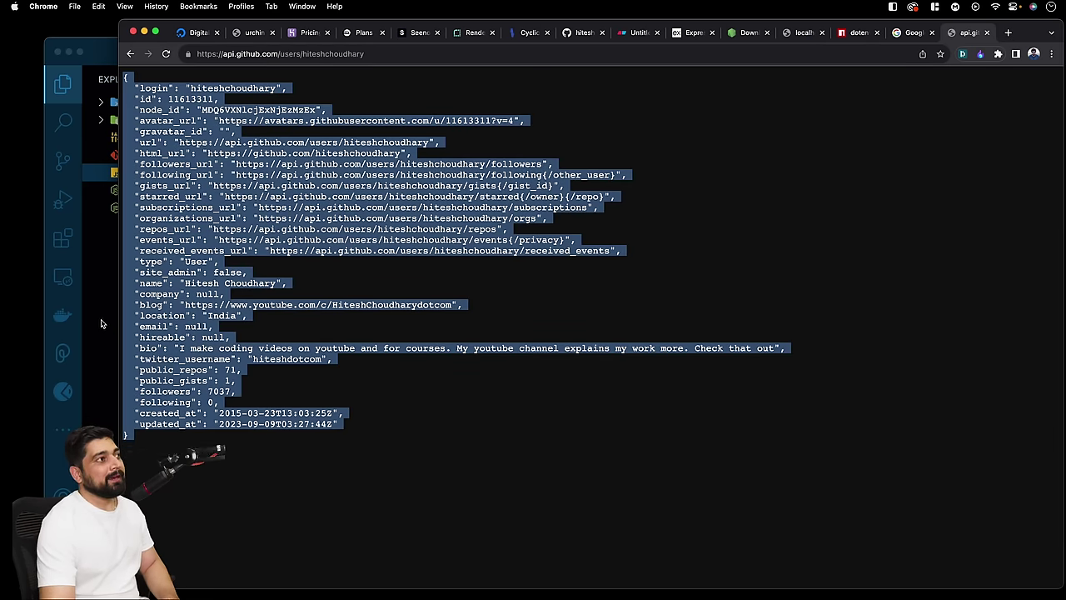
click(102, 323)
scroll(626, 312, up, 5)
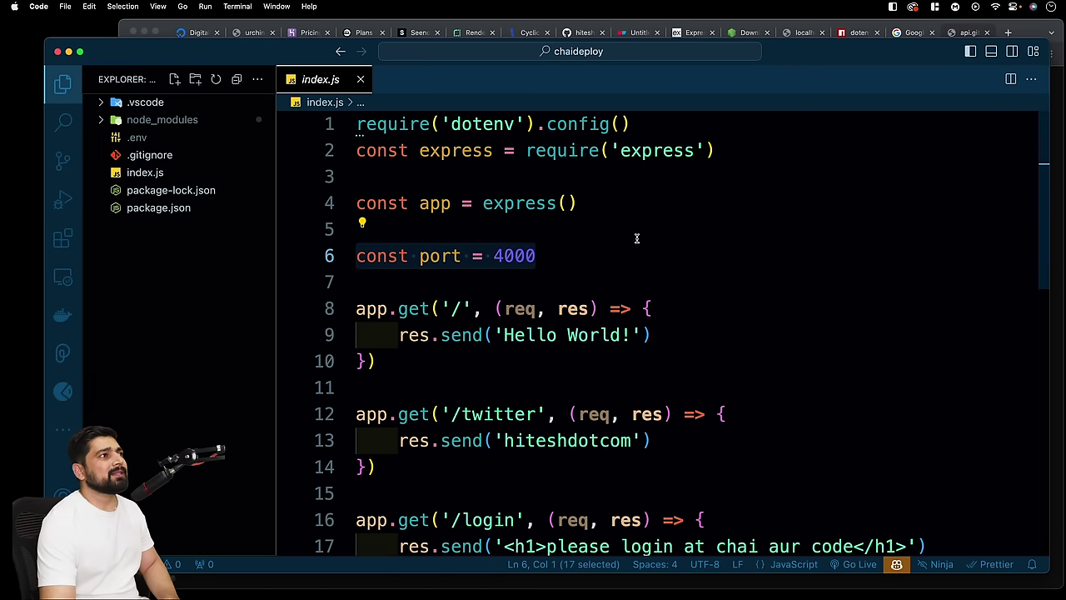
- Declare const githubData in index.js holding the pasted GitHub JSON, and save
click(687, 245)
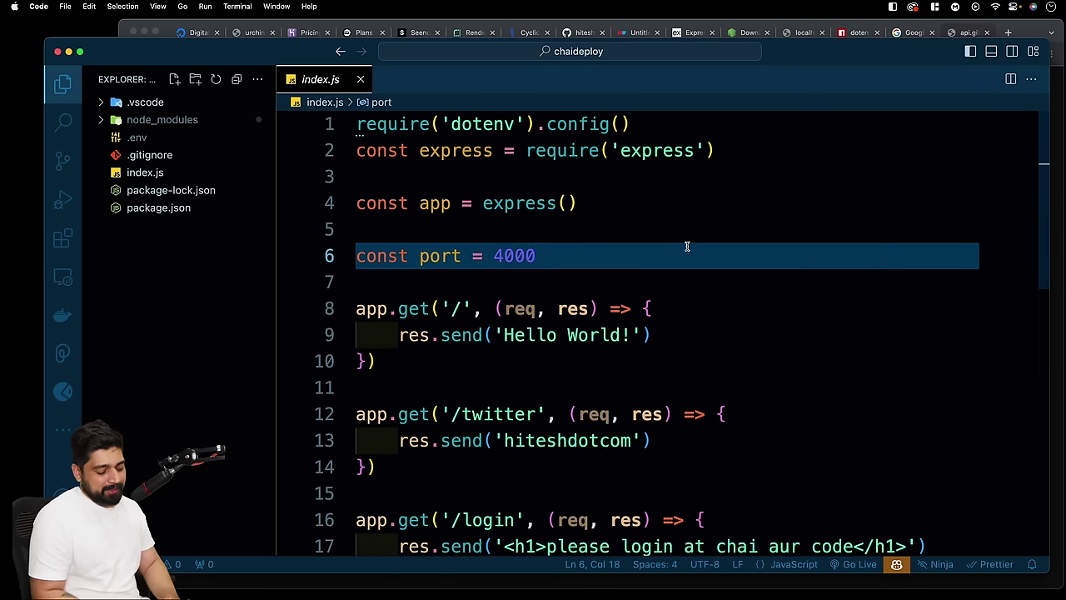
key(Return)
key(Return)
text(const )
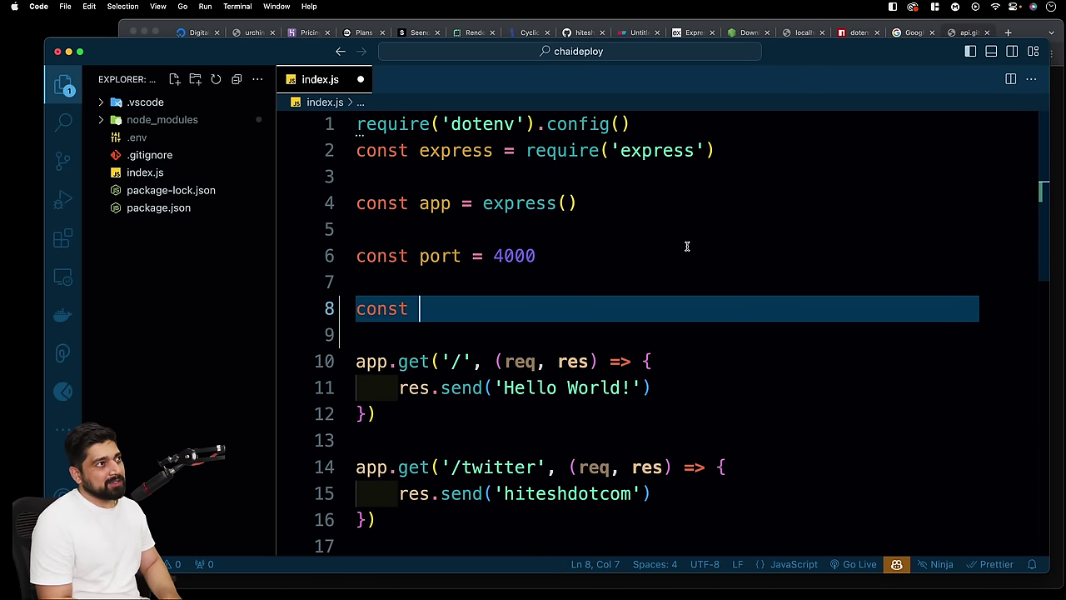
text(g)
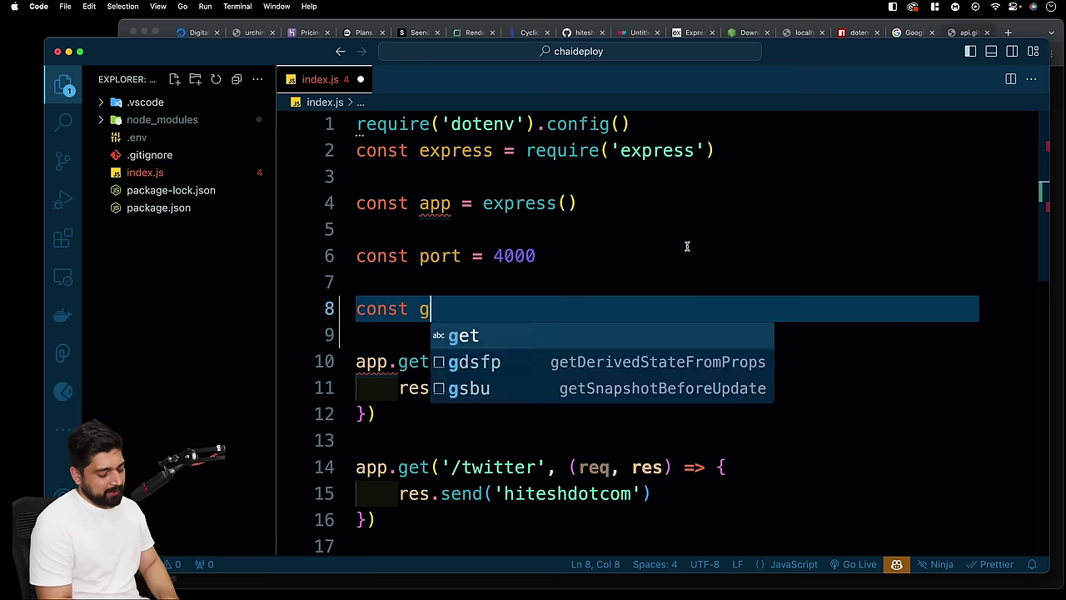
text(ithubData =)
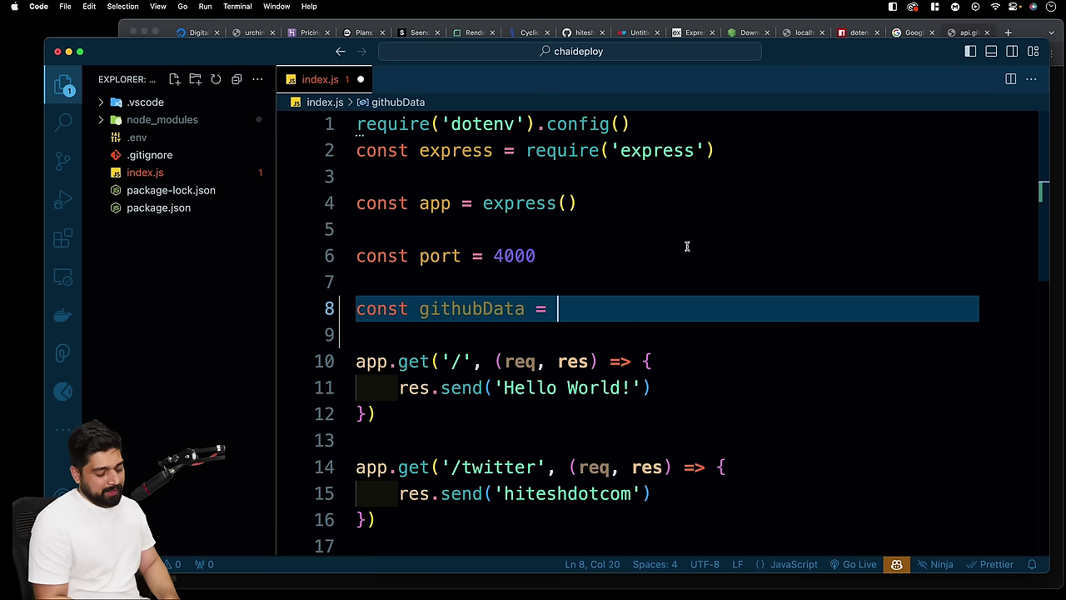
key(super+v)
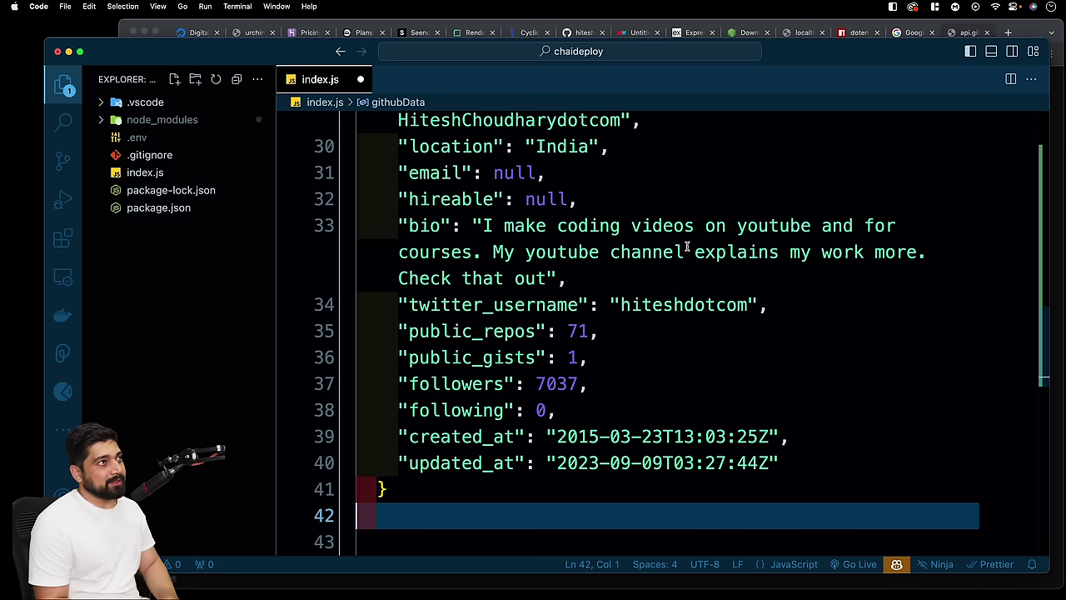
scroll(653, 250, up, 5)
scroll(653, 249, up, 10)
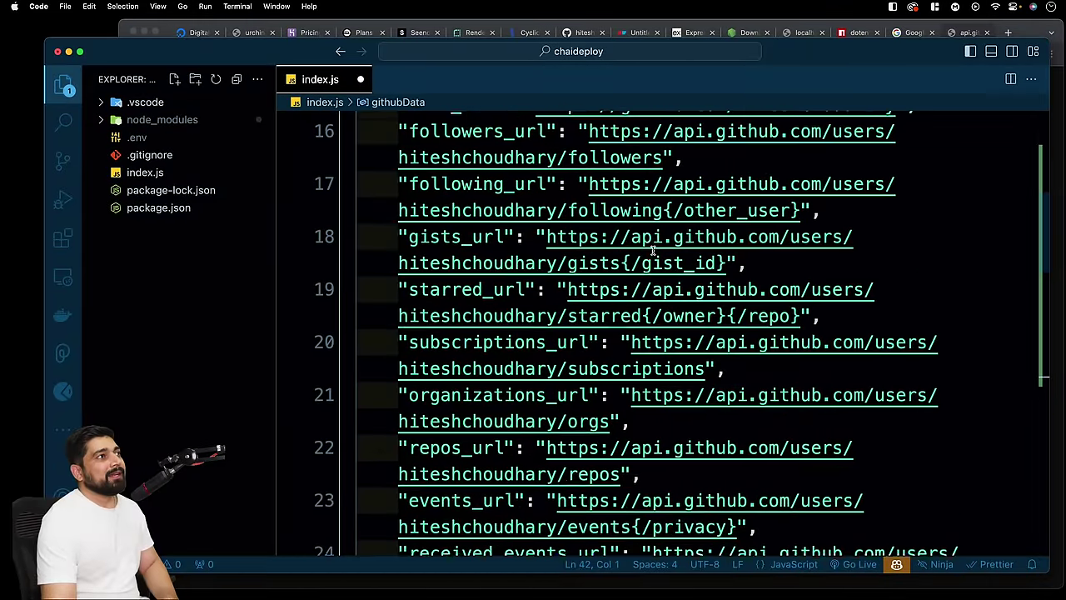
scroll(643, 287, down, 12)
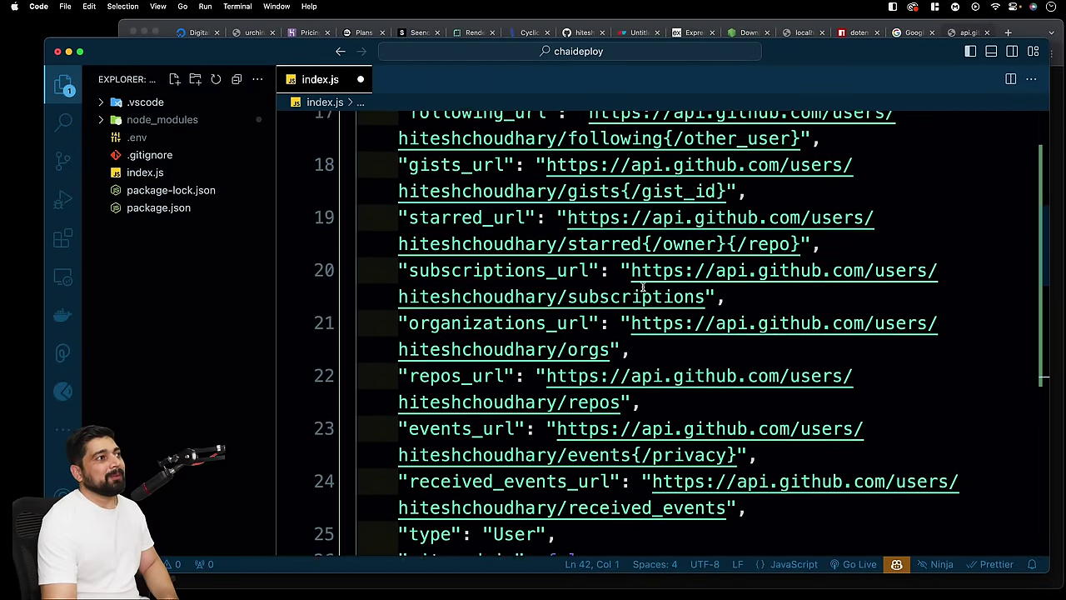
scroll(643, 287, down, 5)
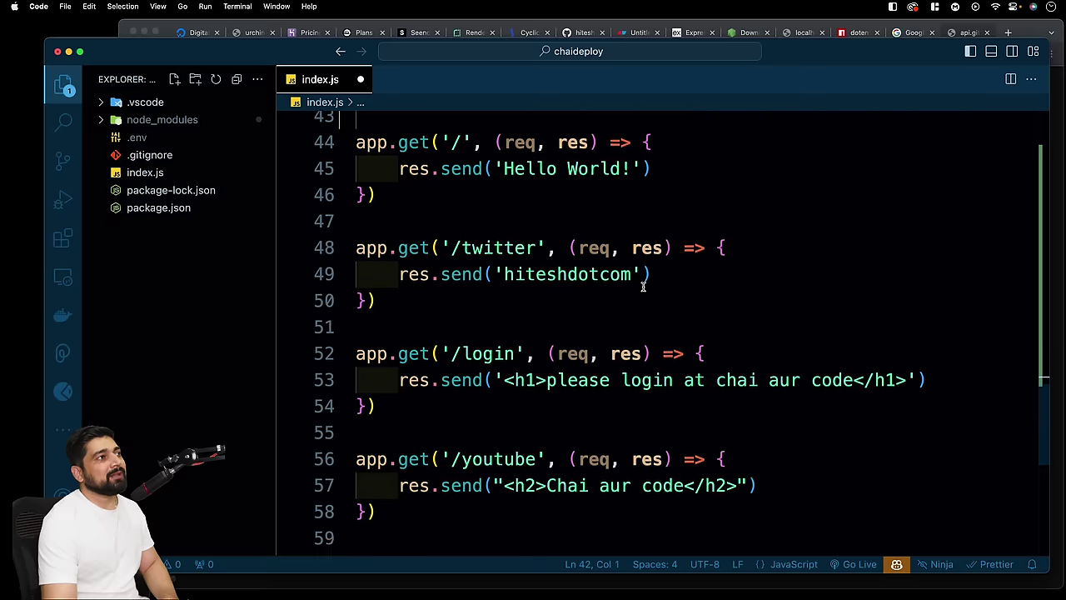
scroll(643, 286, up, 3)
click(491, 253)
key(super+s)
- Write an app.get('/github', (req, res) => { res.send() }) route after the /youtube route
scroll(596, 247, up, 10)
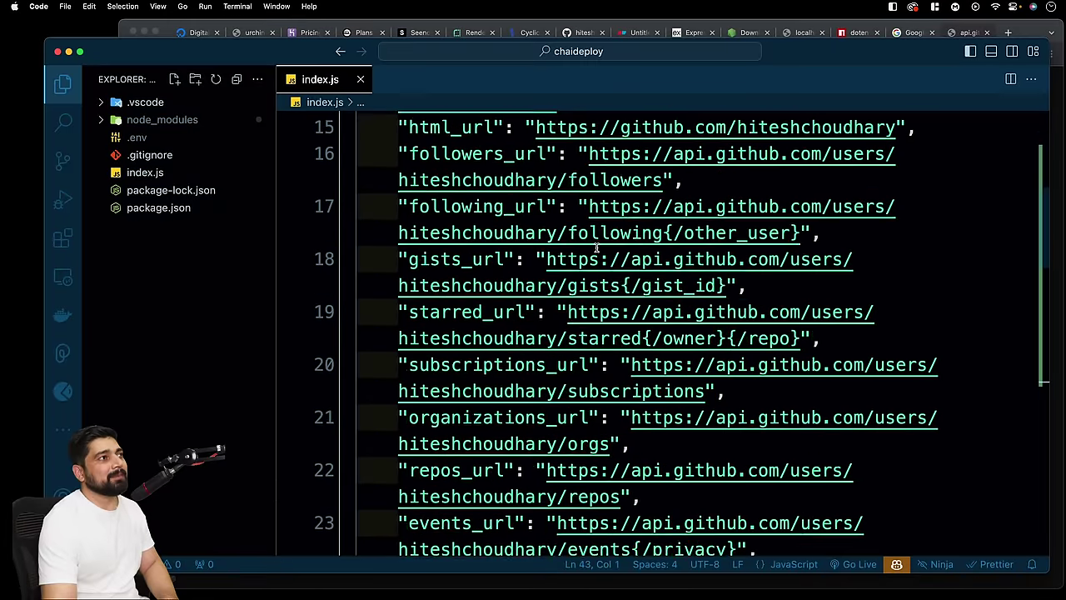
scroll(596, 247, up, 6)
scroll(597, 246, down, 20)
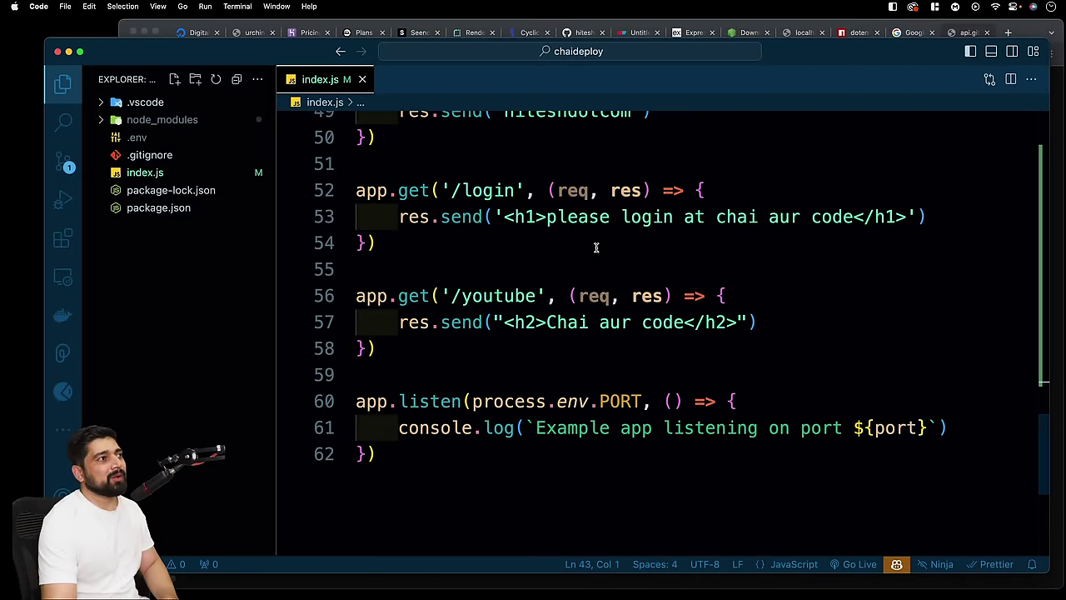
scroll(597, 247, down, 4)
scroll(597, 247, up, 3)
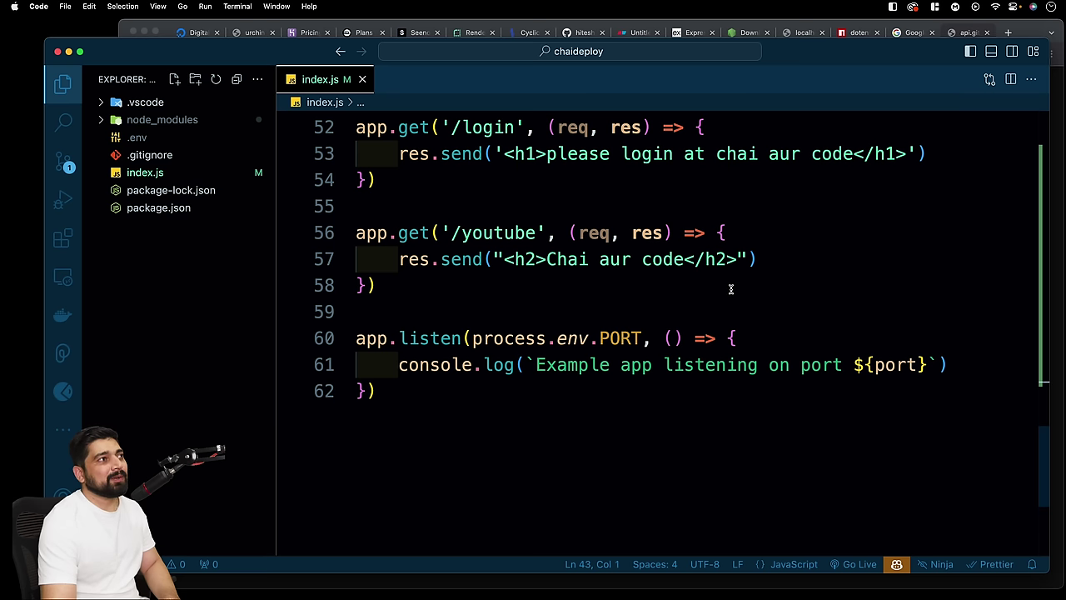
click(766, 281)
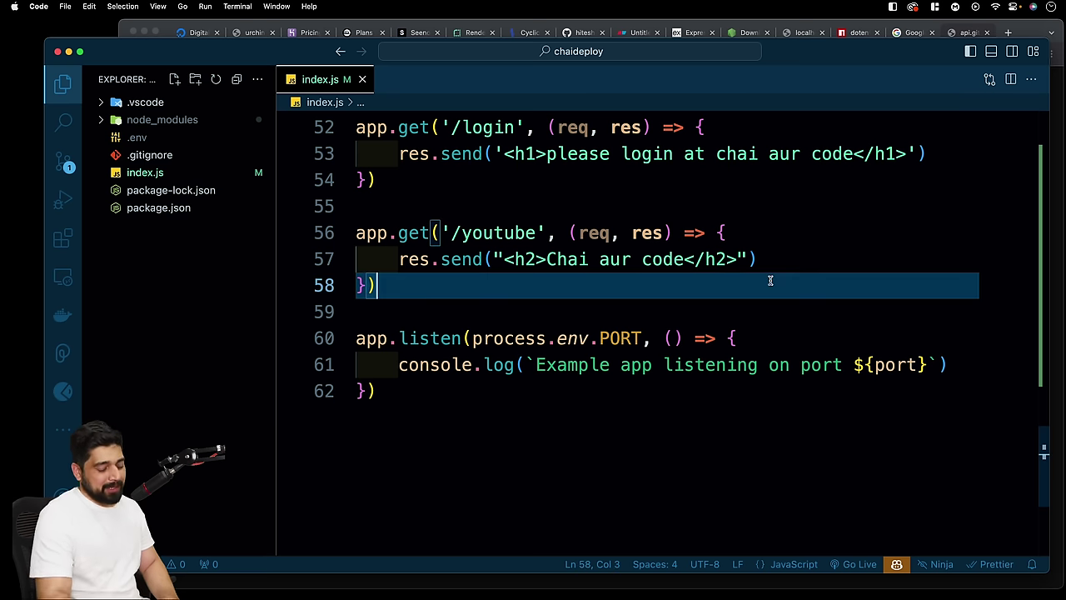
key(Return)
key(Return)
text(app)
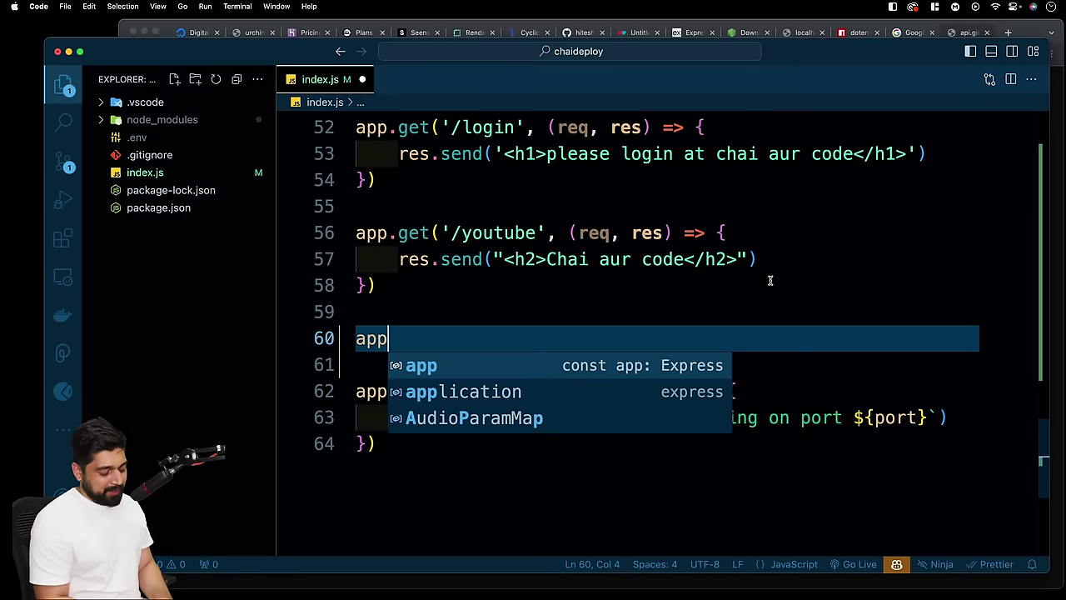
text(.get()
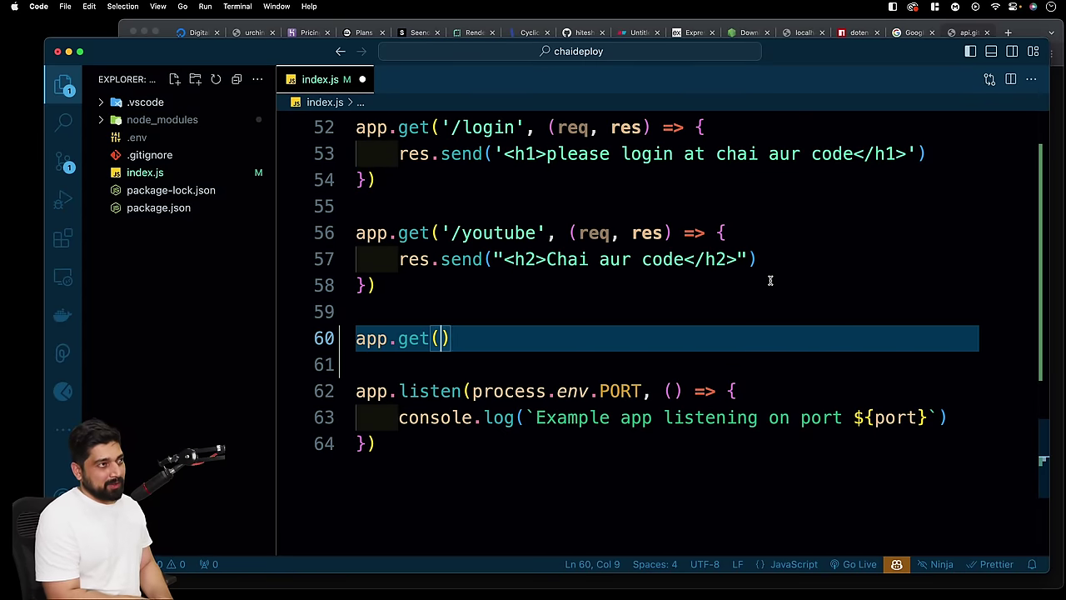
text('/)
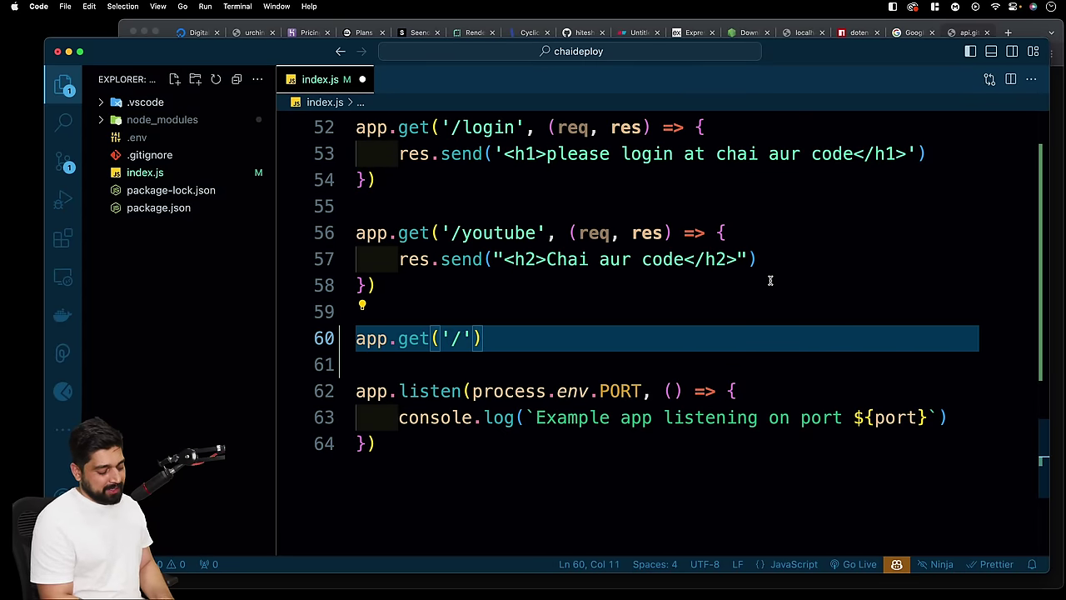
text(github')
text(, ()r)
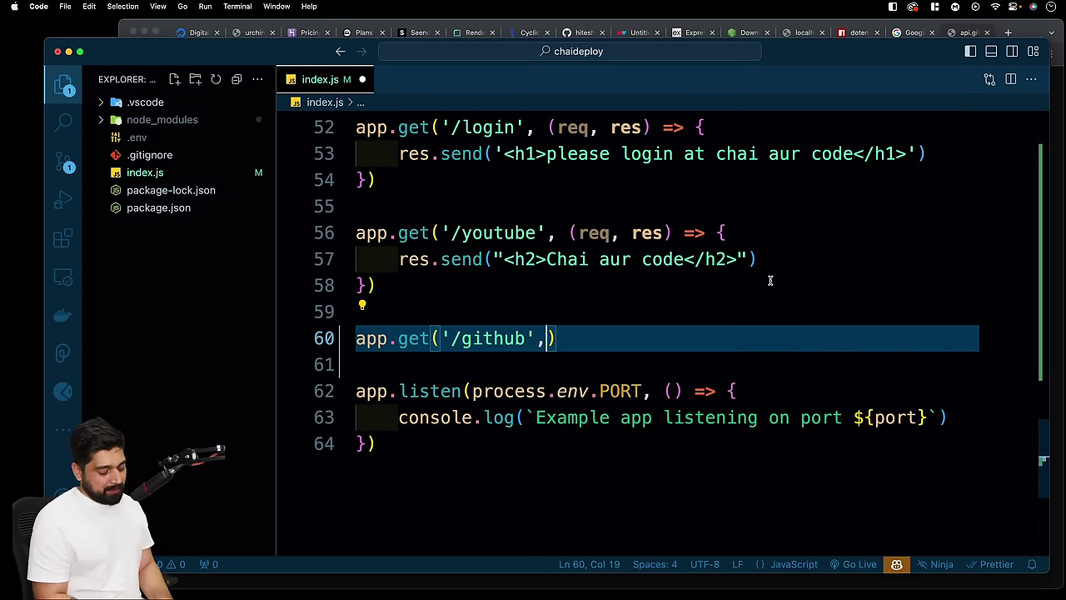
key(BackSpace)
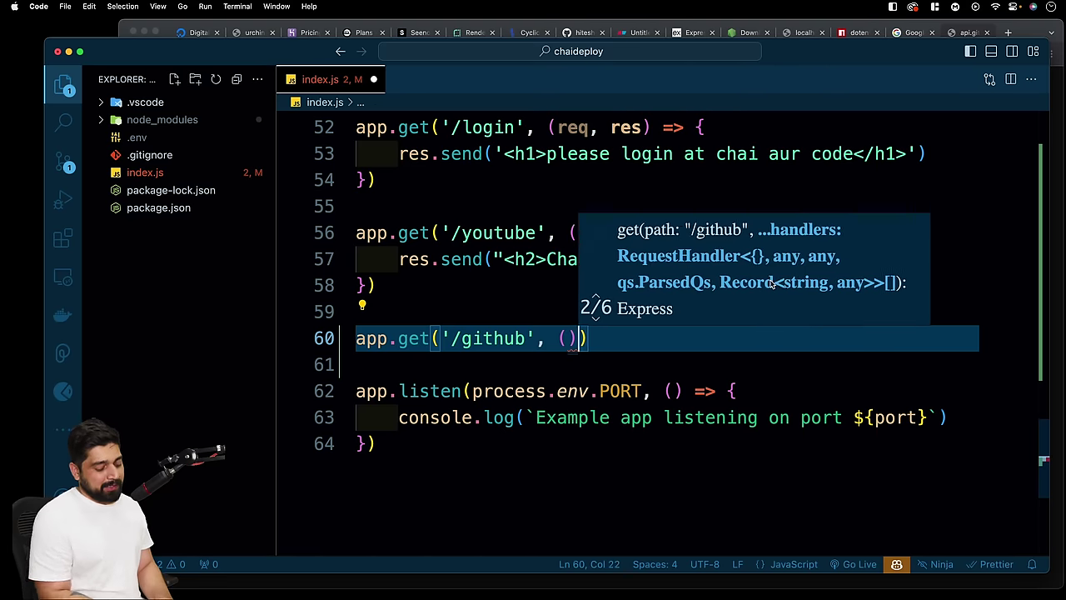
key(Left)
text(rq)
key(BackSpace)
text(eq, res)
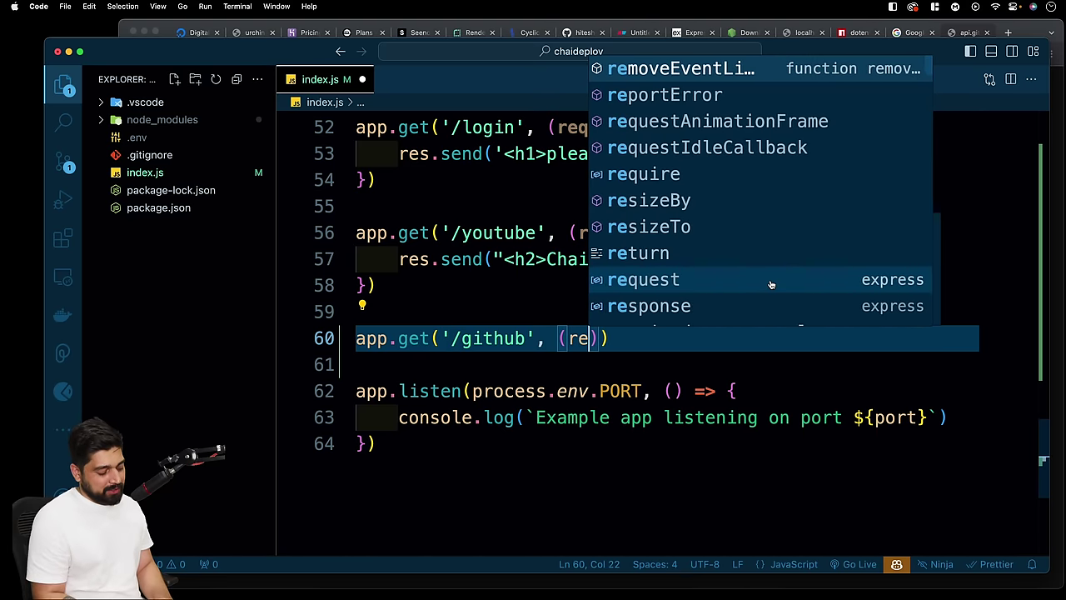
text() => {)
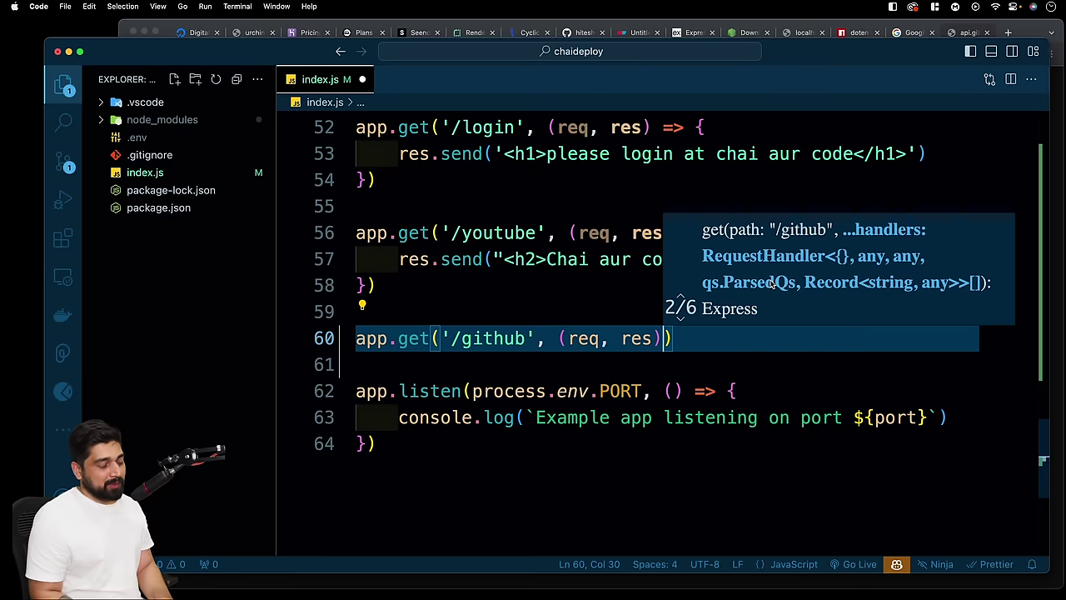
key(Return)
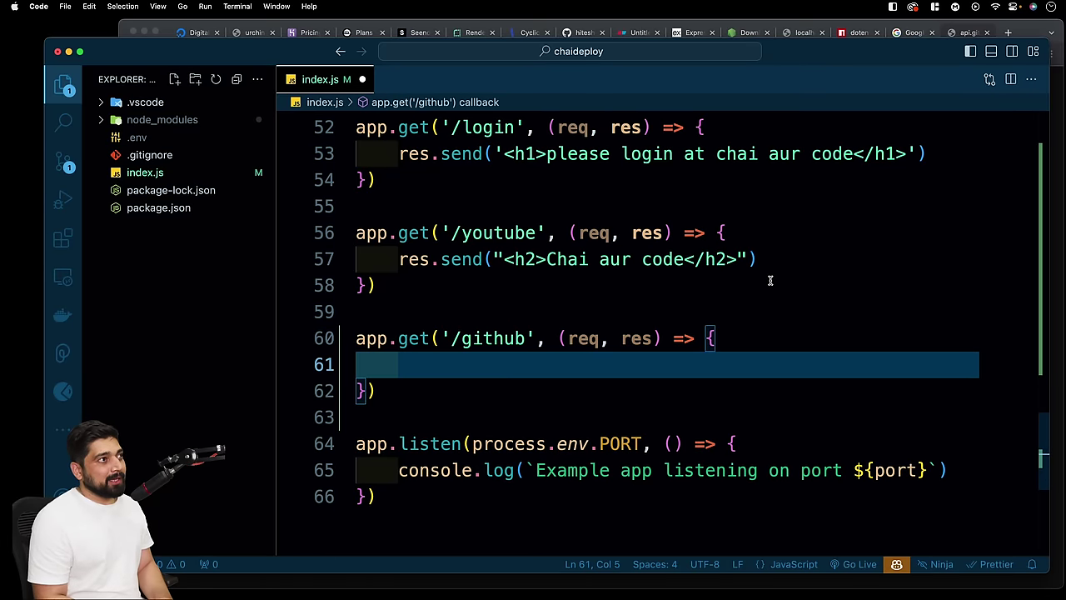
text(res)
text(.send())
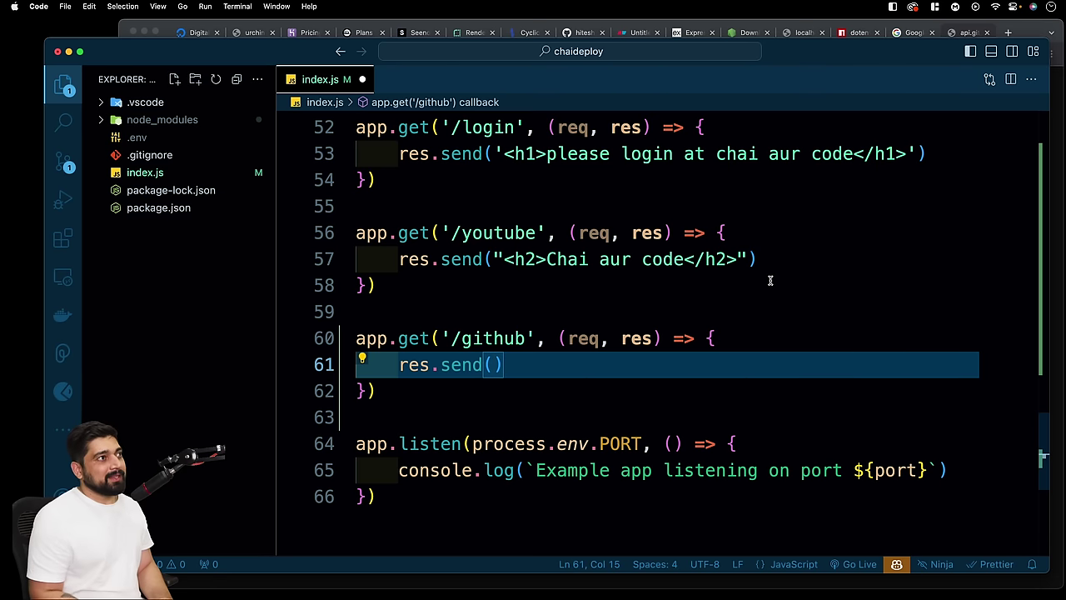
key(Left)
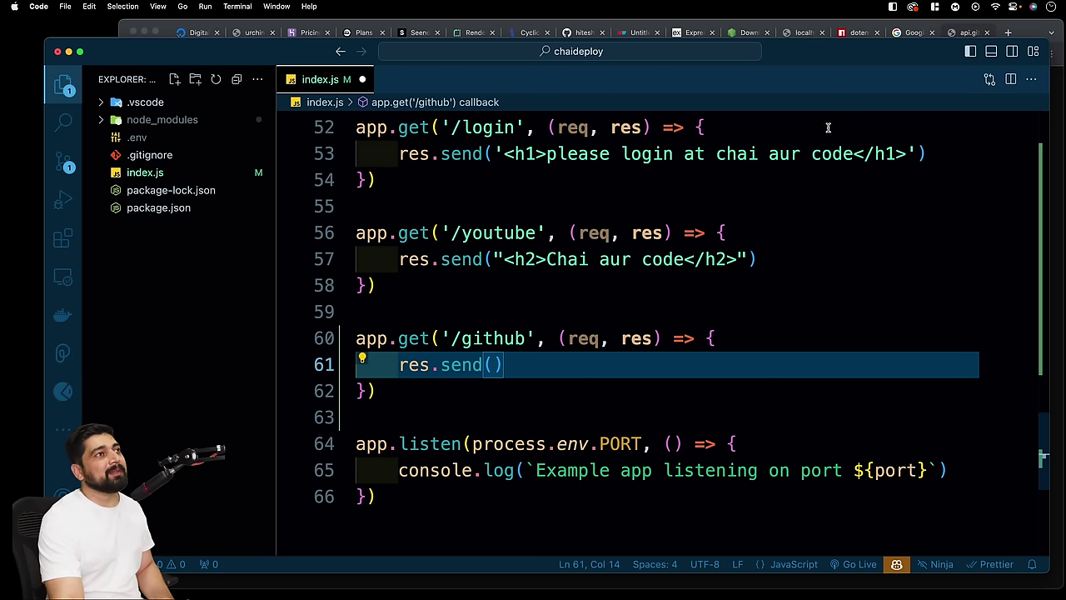
- Find the res.json section in the Express API docs and select its { user: 'tobi' } example
click(694, 33)
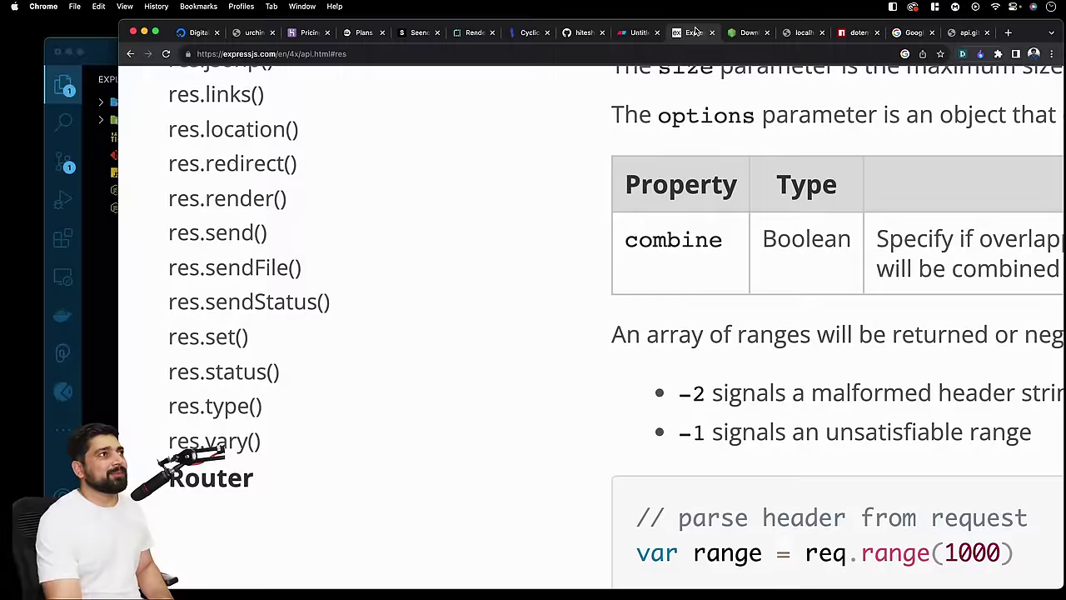
scroll(298, 245, up, 7)
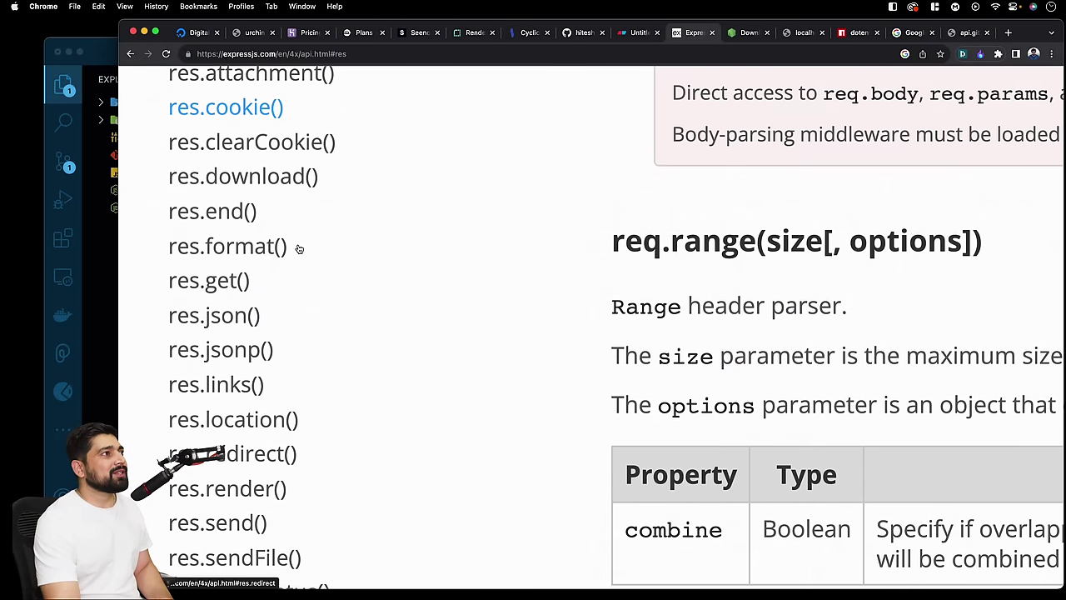
click(244, 317)
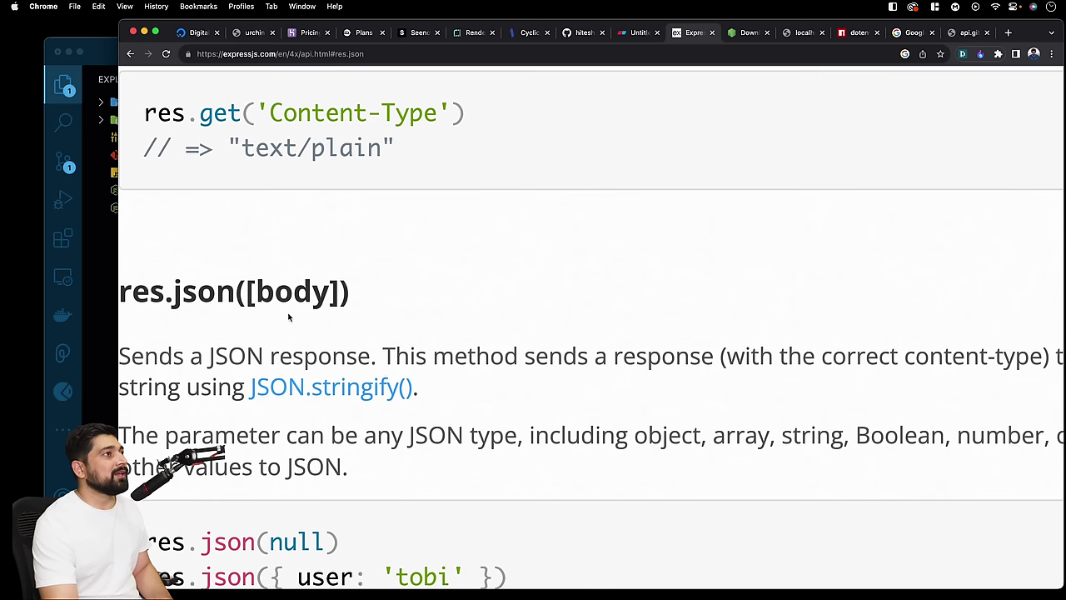
scroll(283, 309, down, 5)
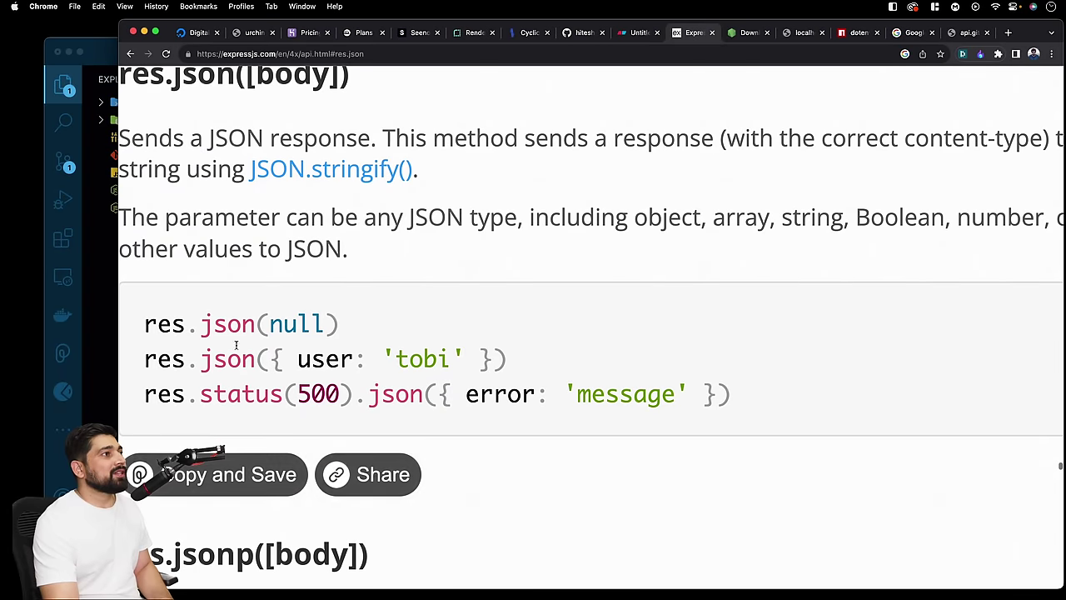
drag(269, 358, 493, 359)
- Make the /github route return res.json(githubData) instead of res.send, then bring up the terminal
key(super+Tab)
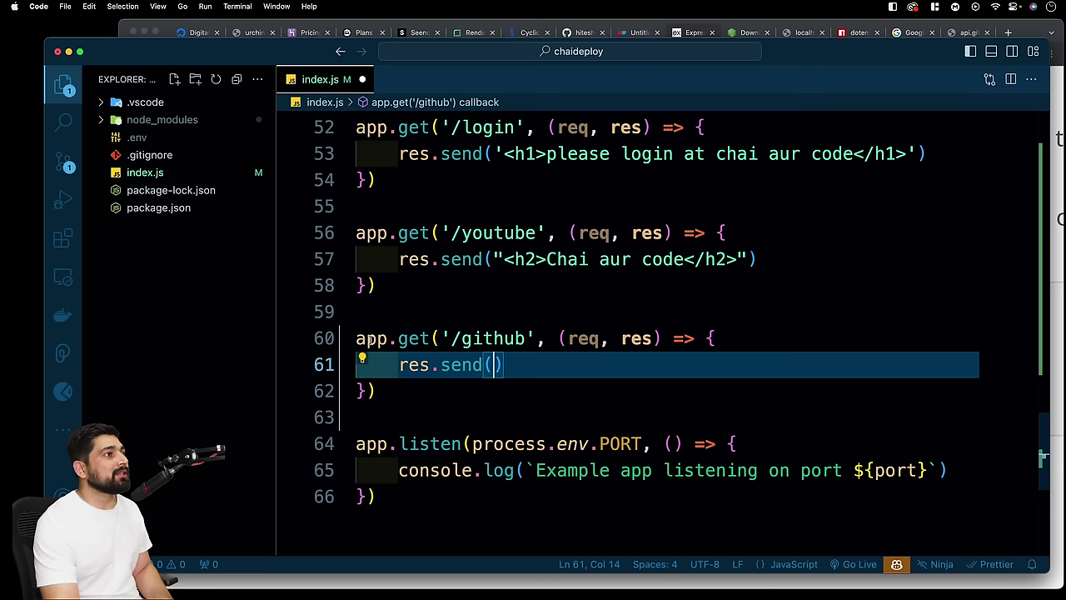
double_click(485, 364)
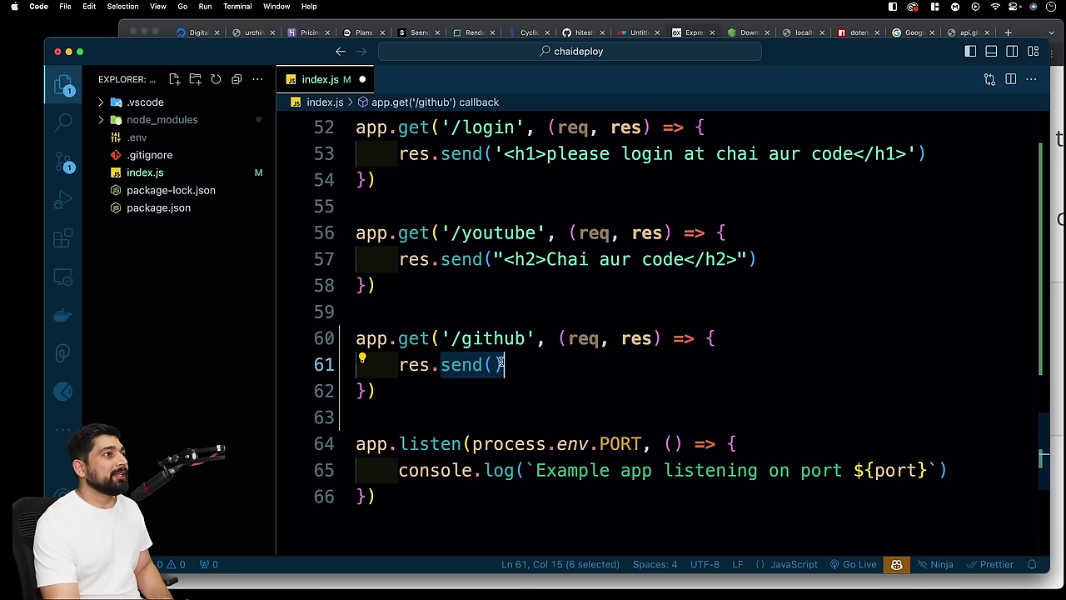
text(json()
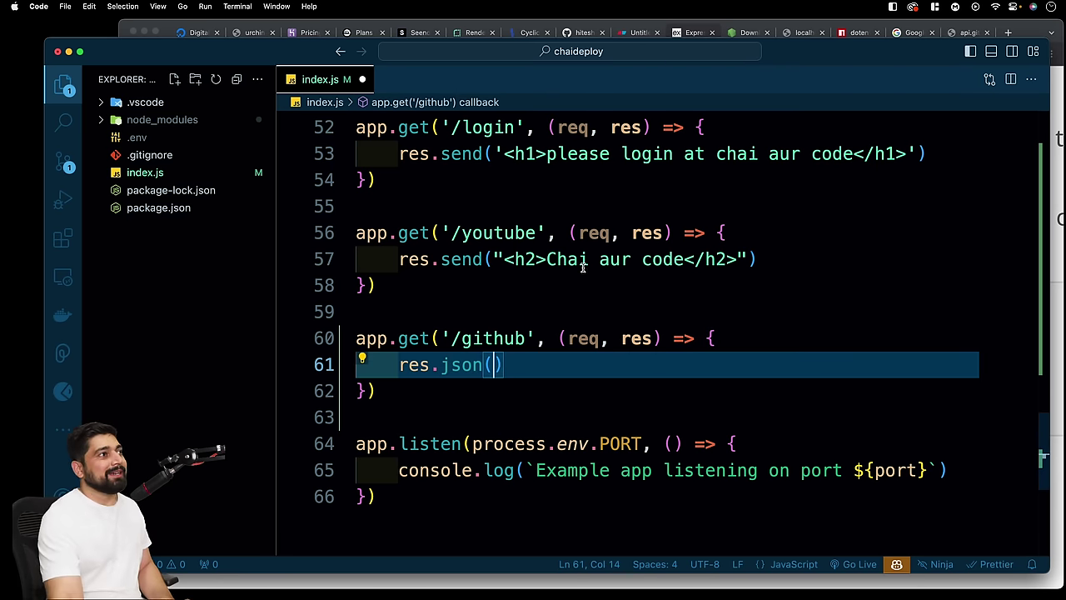
scroll(583, 266, up, 10)
scroll(478, 265, up, 10)
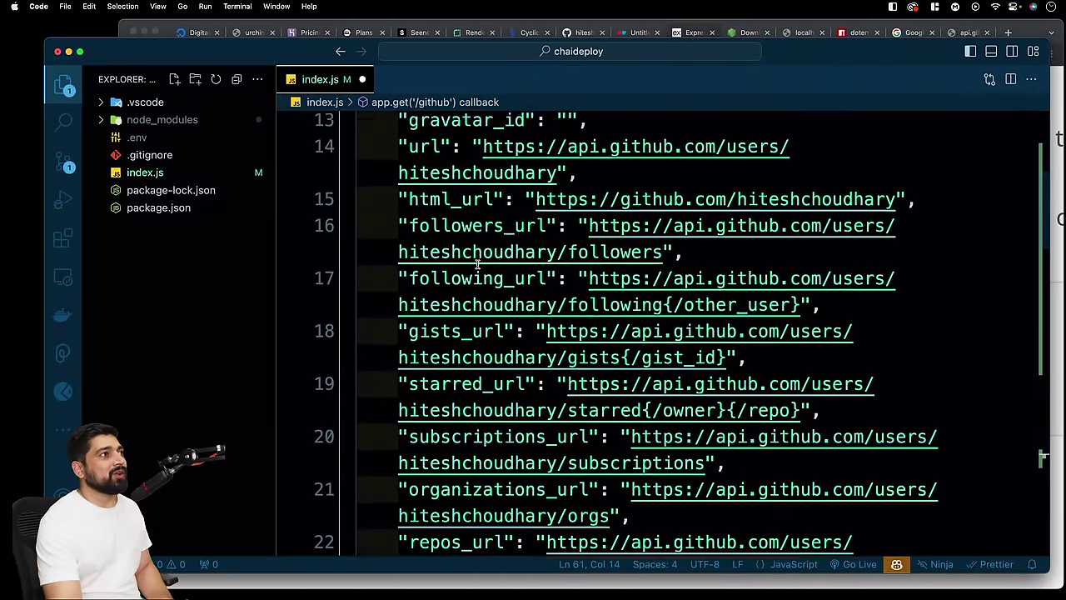
scroll(572, 269, down, 15)
scroll(572, 270, down, 7)
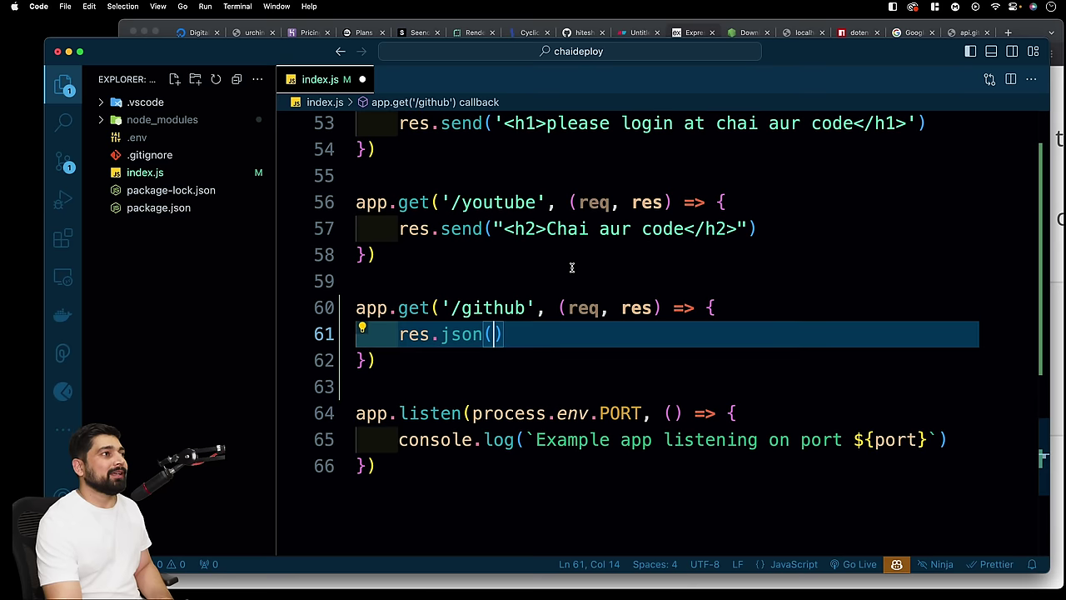
text(git)
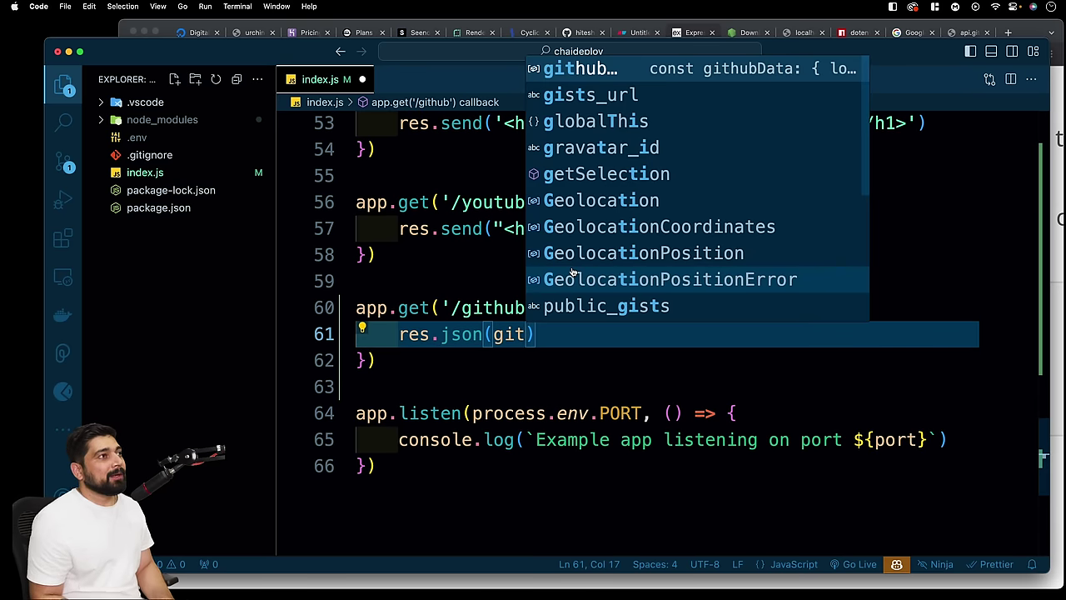
key(Return)
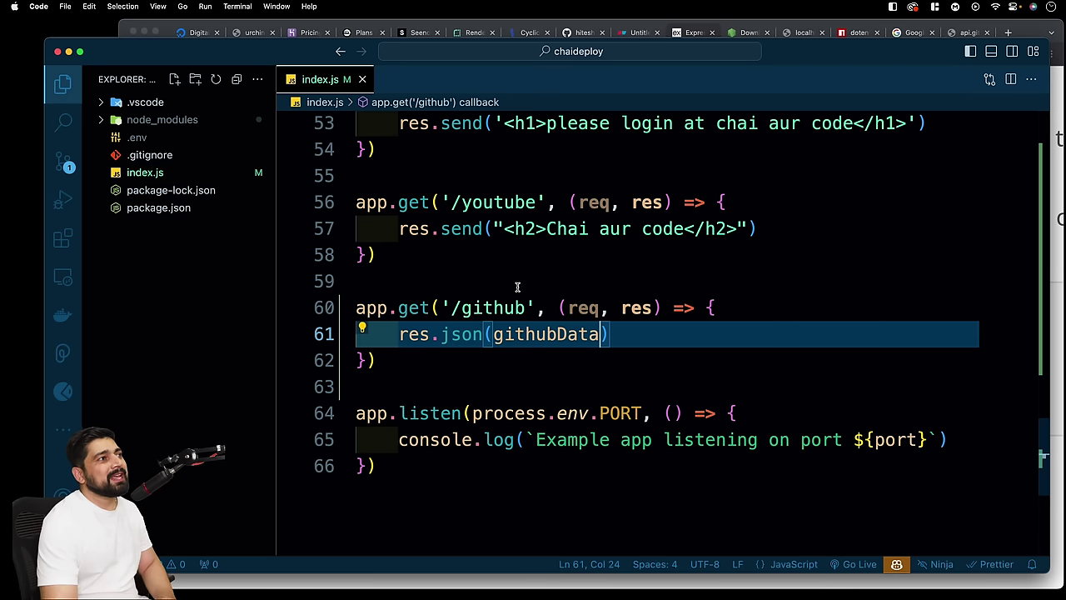
click(613, 280)
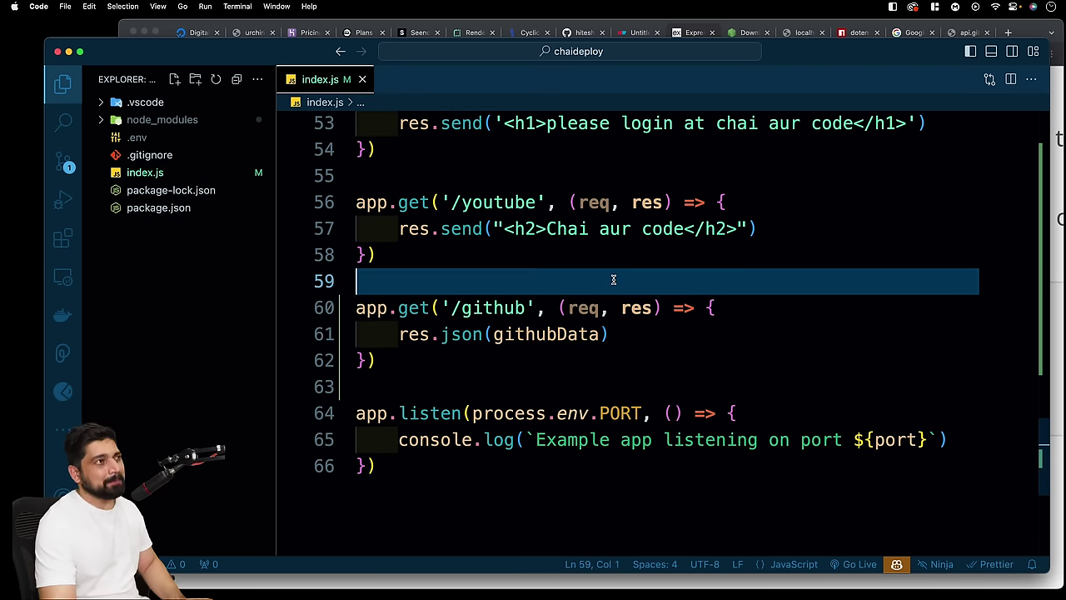
key(ctrl+grave)
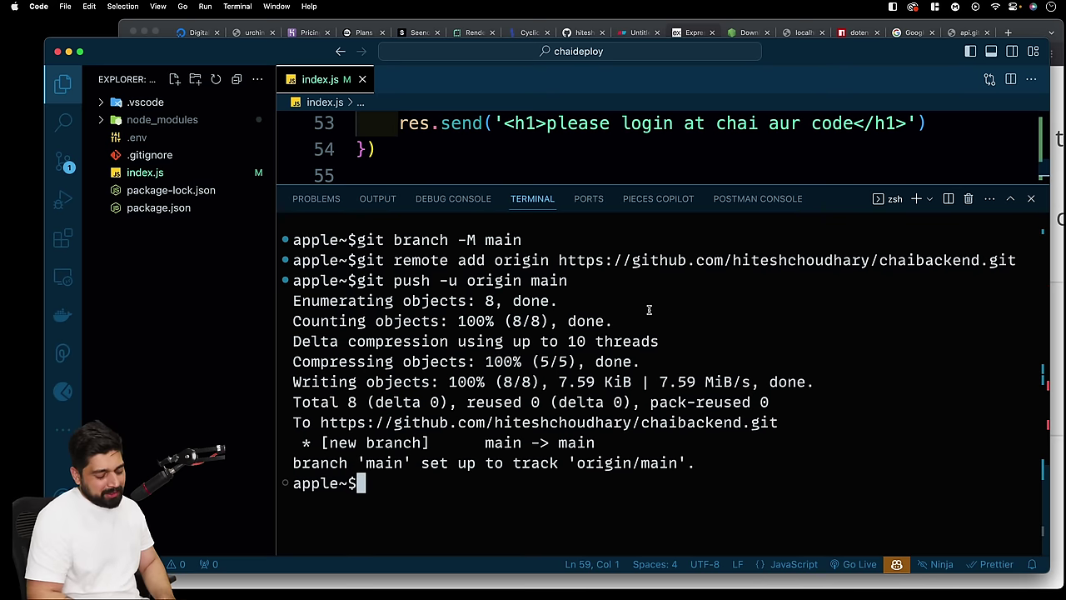
- Start the server with npm run start and load localhost:4000/github in Chrome
text(npm run start)
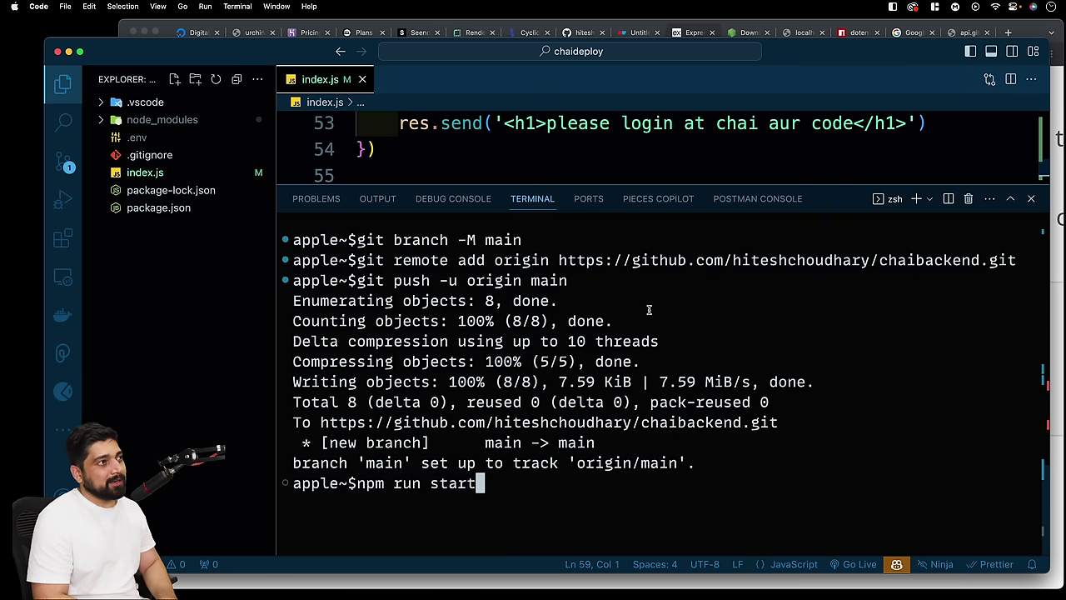
key(Return)
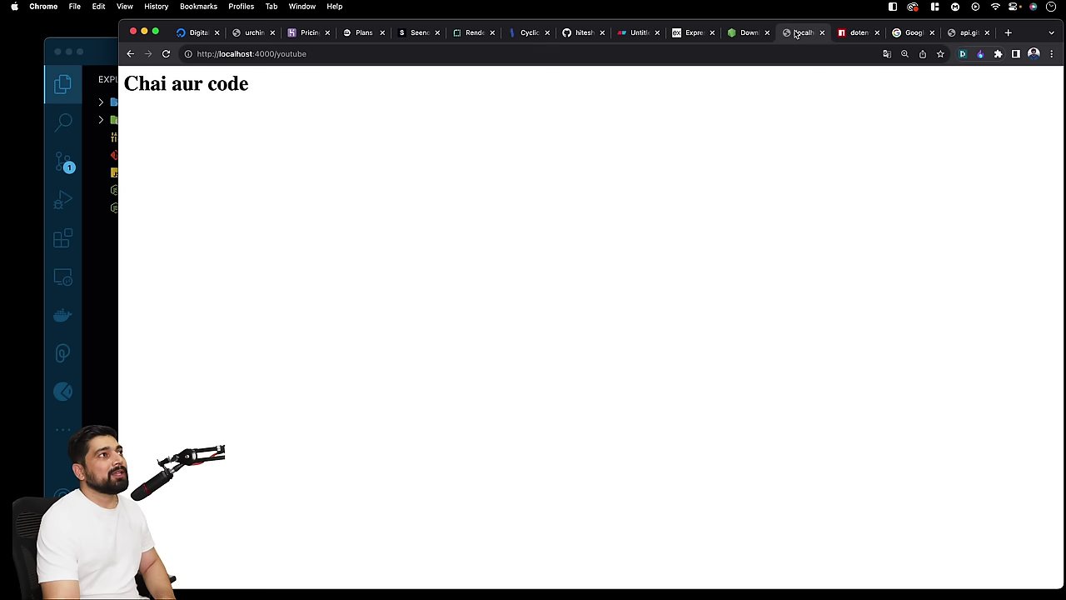
click(797, 35)
drag(276, 55, 373, 81)
key(BackSpace)
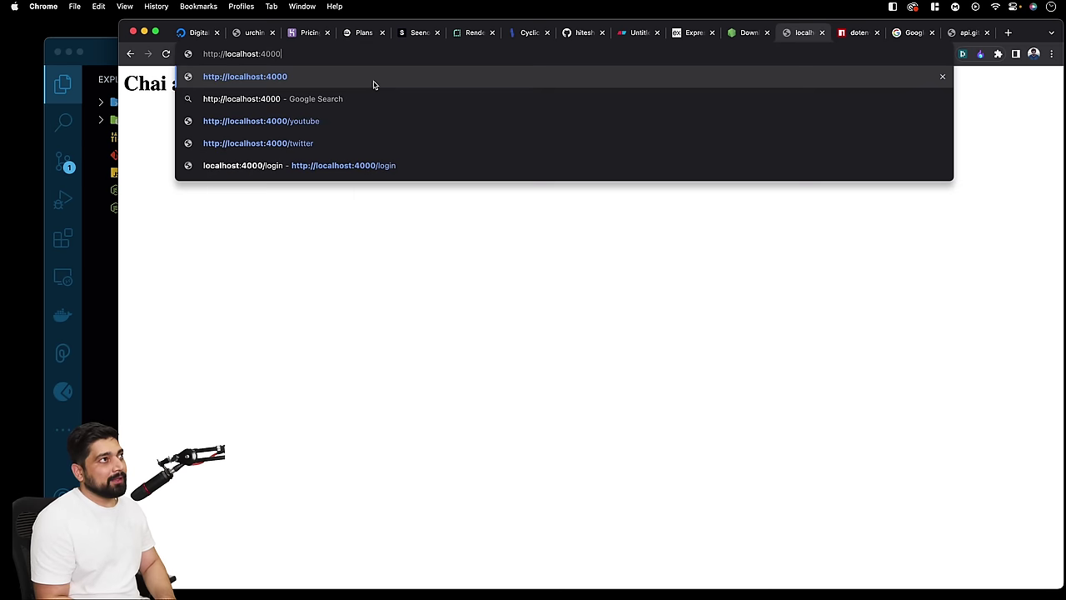
text(/github)
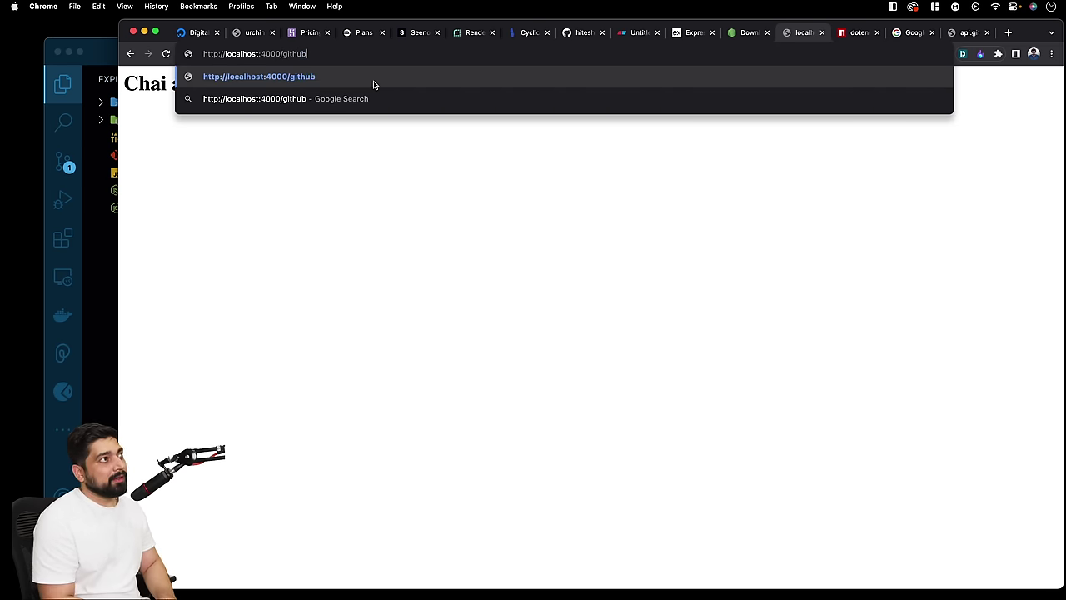
key(Return)
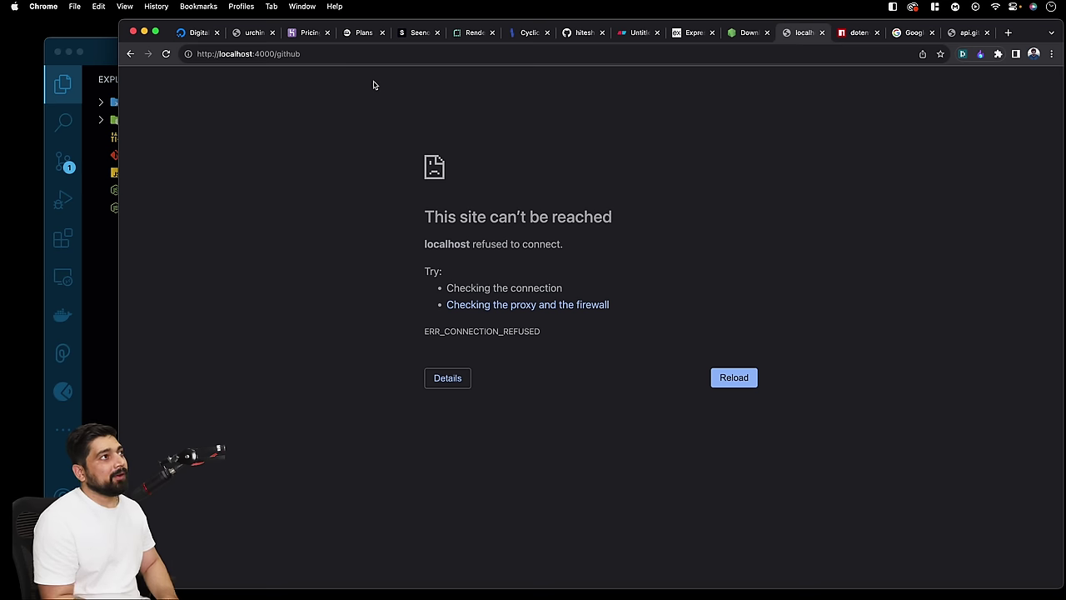
- Retry the bare localhost:4000 address after the /github request is refused
key(super+Tab)
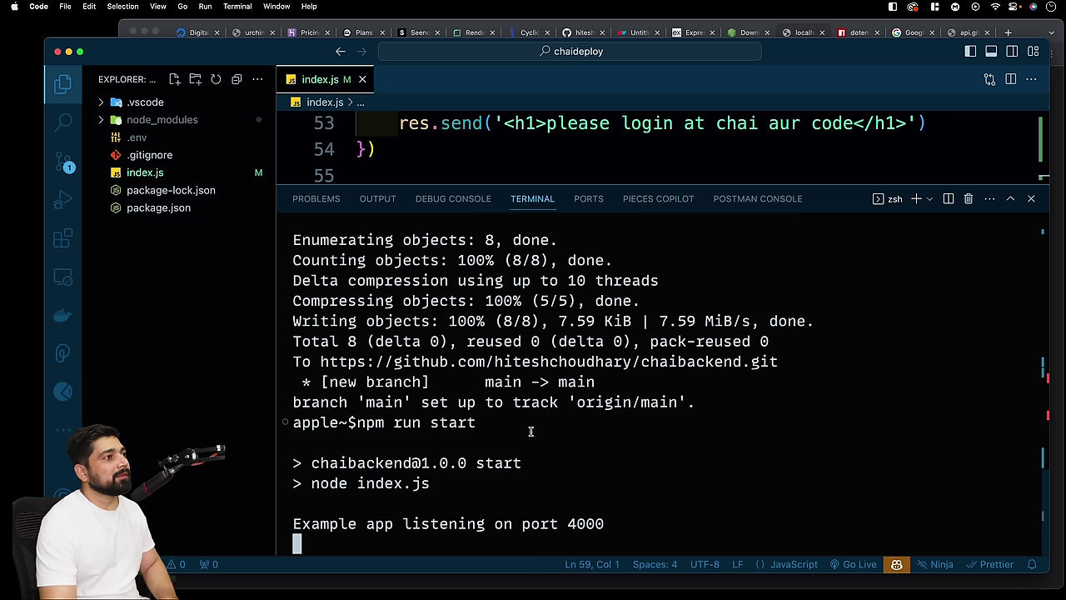
key(super+Tab)
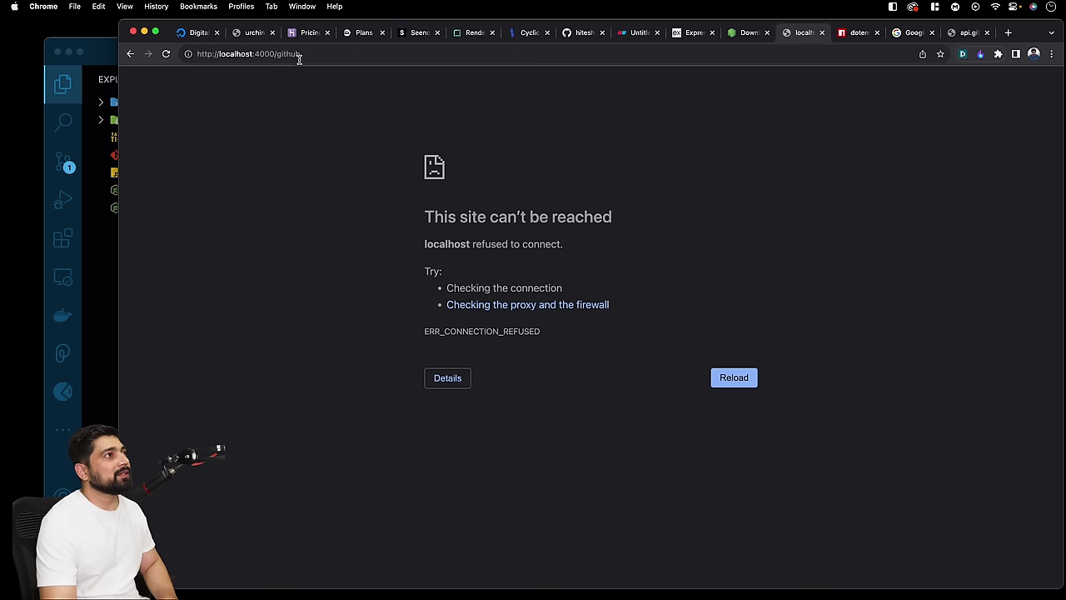
drag(275, 53, 374, 64)
key(BackSpace)
key(Return)
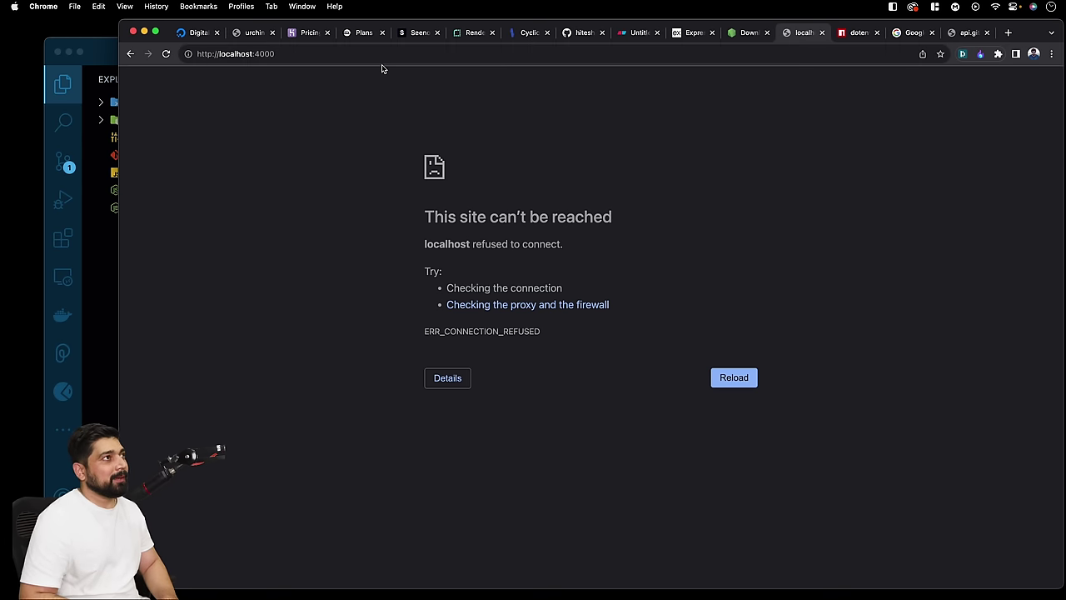
- Stop the server with Ctrl+C and rerun npm run start
key(super+Tab)
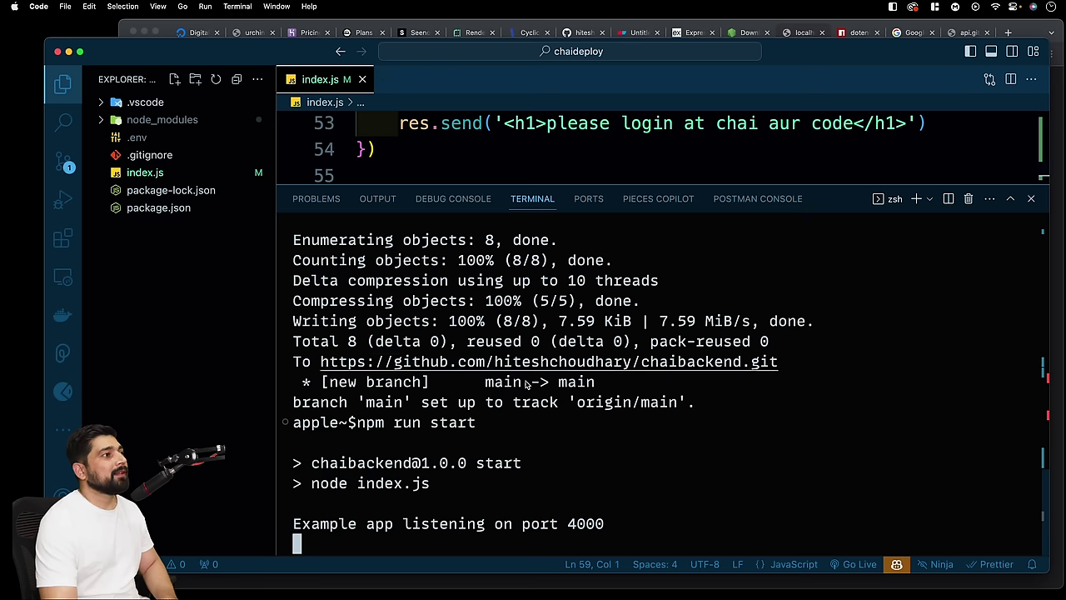
key(ctrl+c)
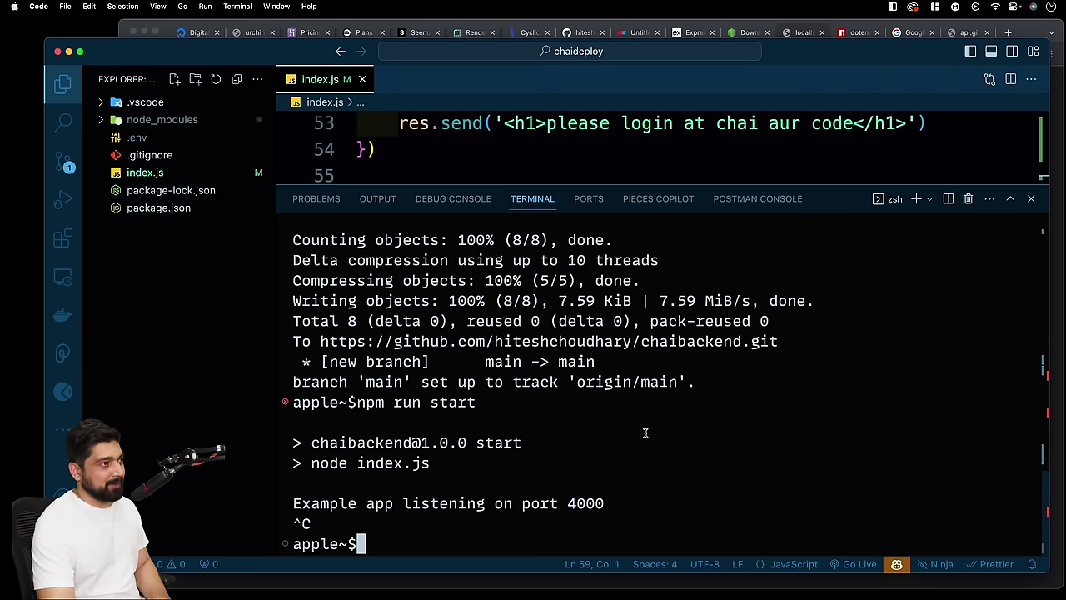
key(Up)
text(\)
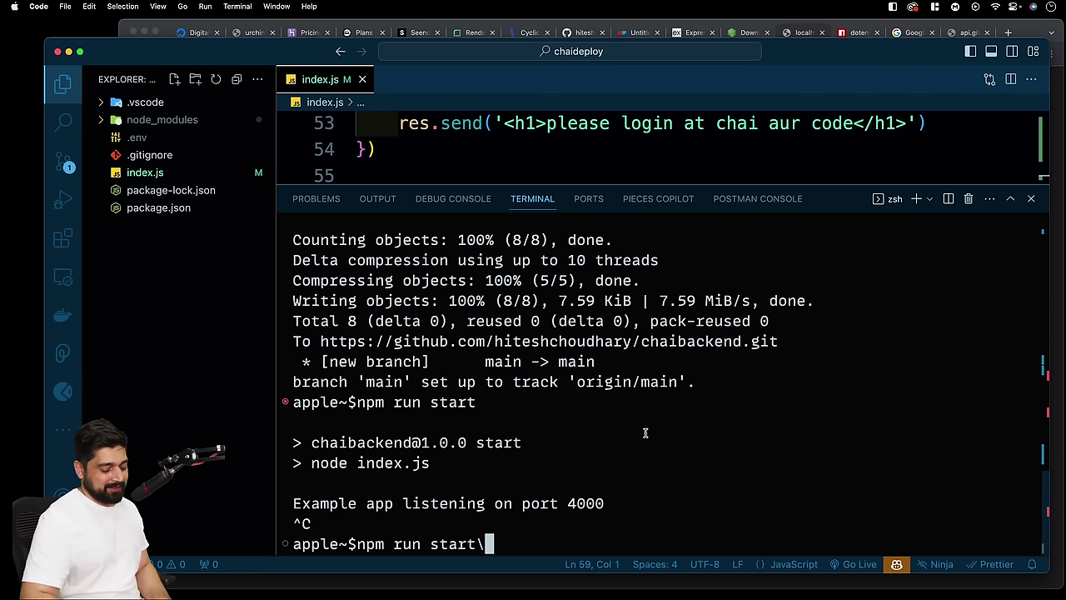
key(BackSpace)
key(Return)
key(super+Tab)
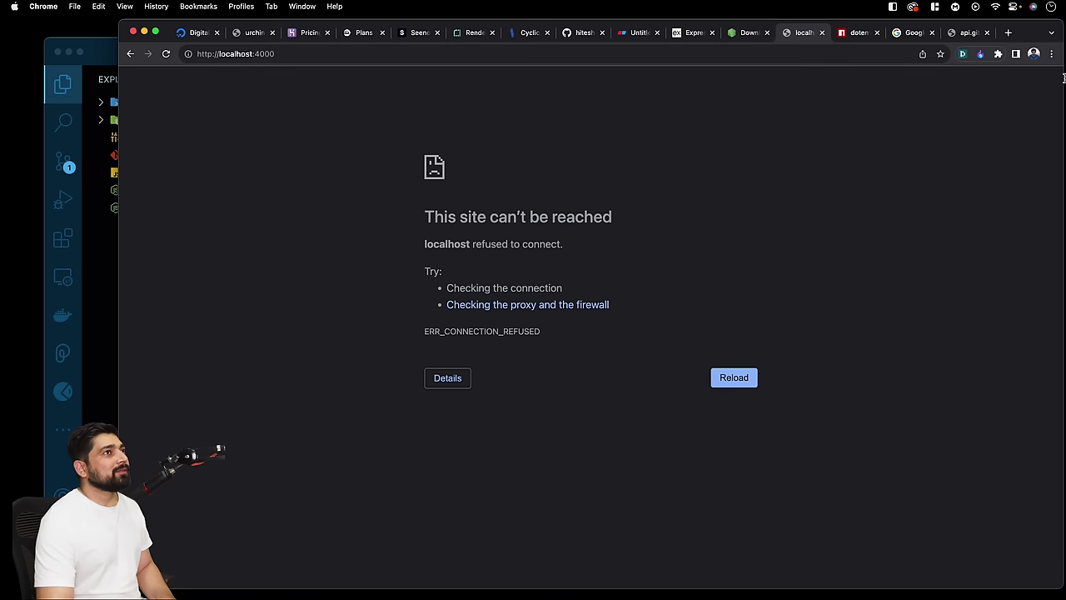
- Load localhost:4000 in a new Chrome tab
click(1007, 33)
text(local)
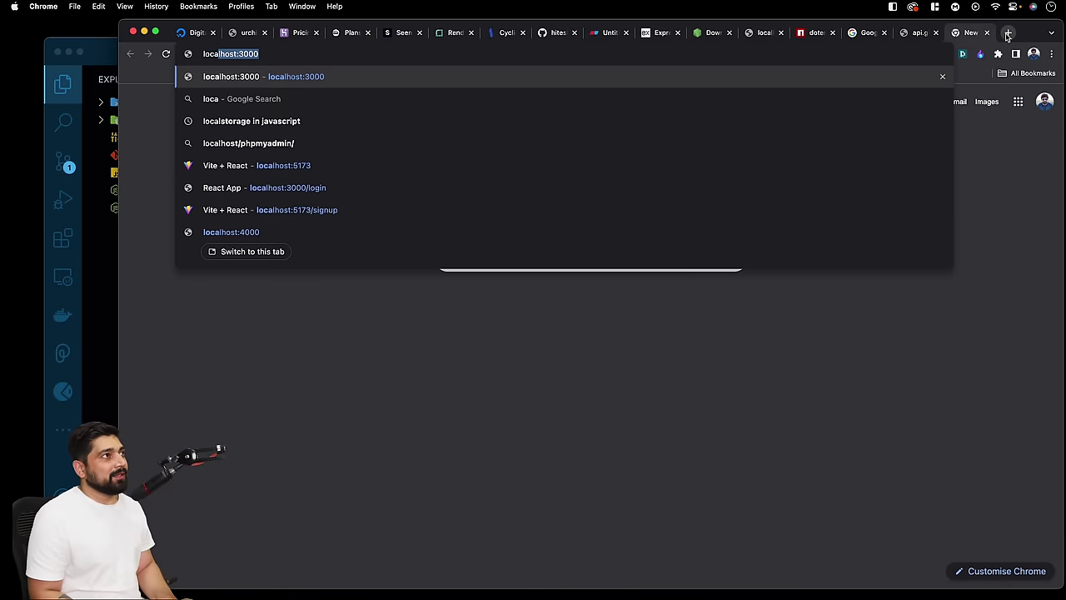
key(Right)
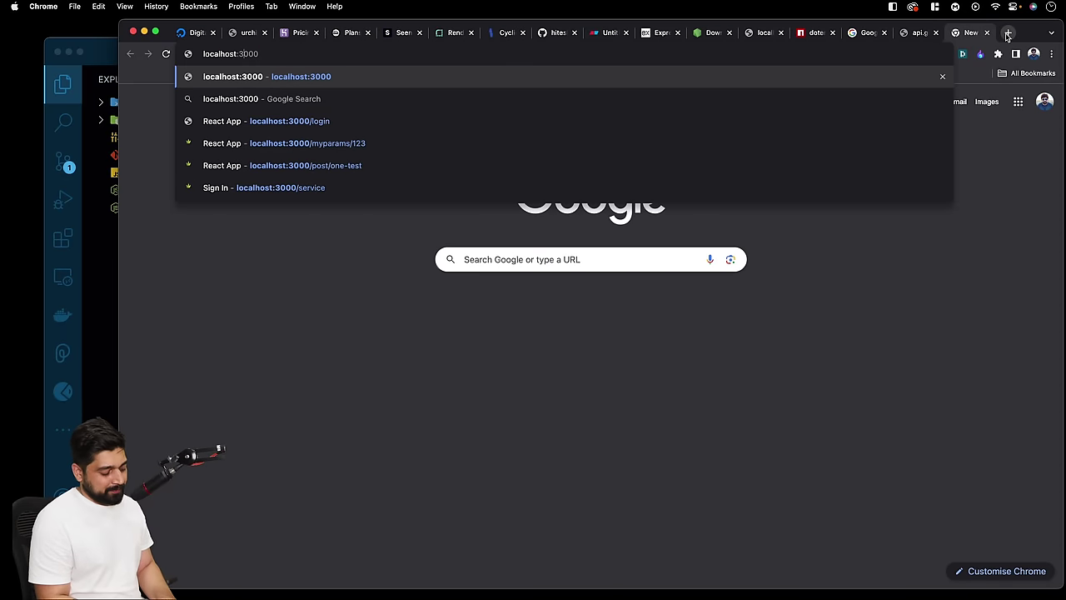
key(BackSpace)
key(BackSpace)
key(BackSpace)
key(BackSpace)
text(4000)
key(Return)
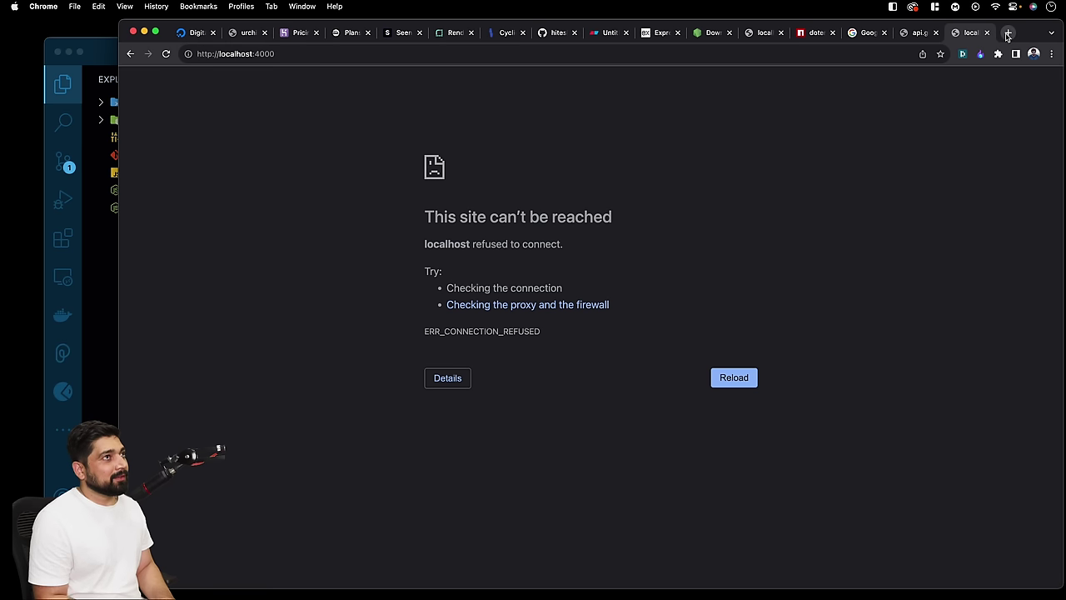
- Change the address to localhost:3000, then load localhost:3000/github to see the JSON
double_click(260, 53)
text(3000)
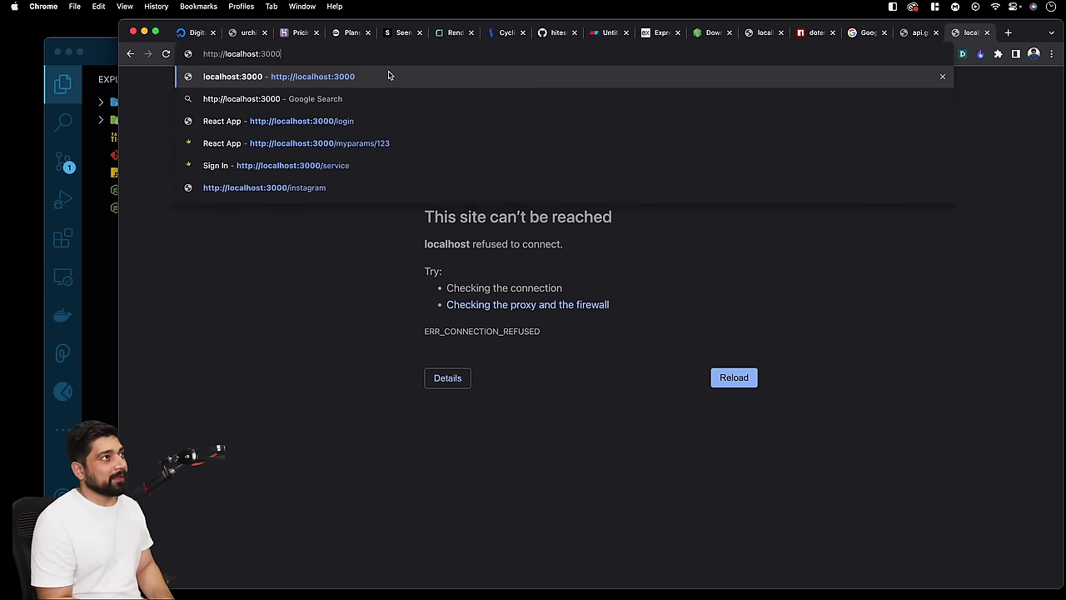
key(Return)
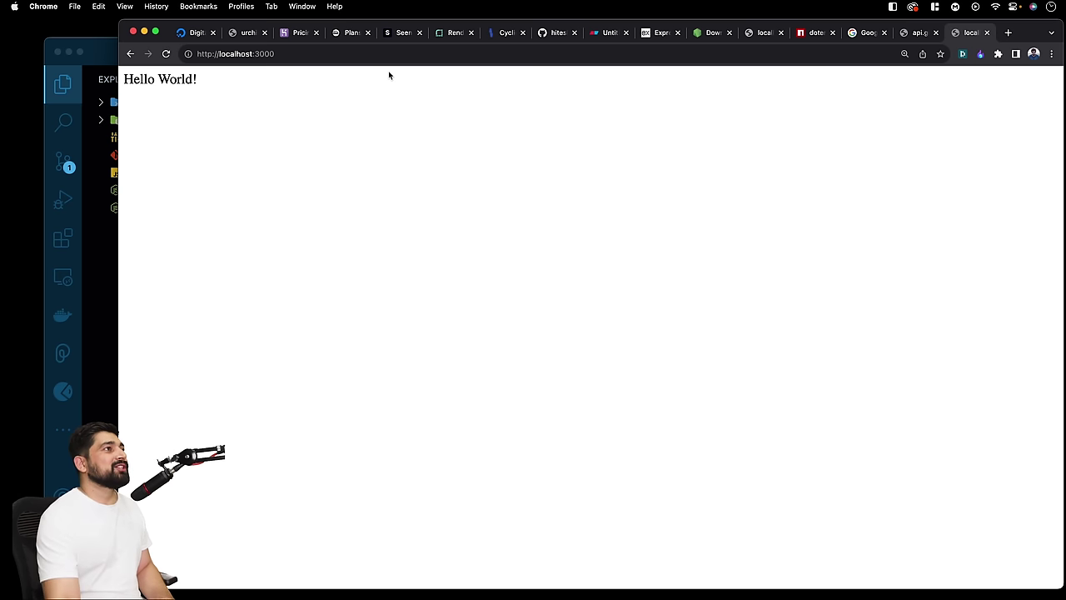
click(314, 53)
click(405, 55)
text(/github)
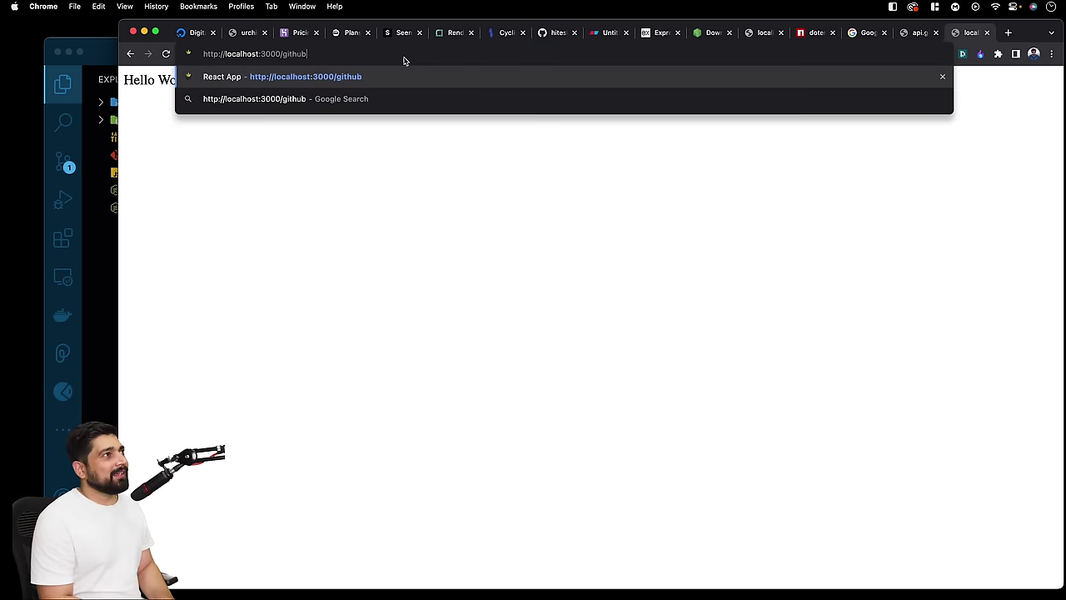
key(Return)
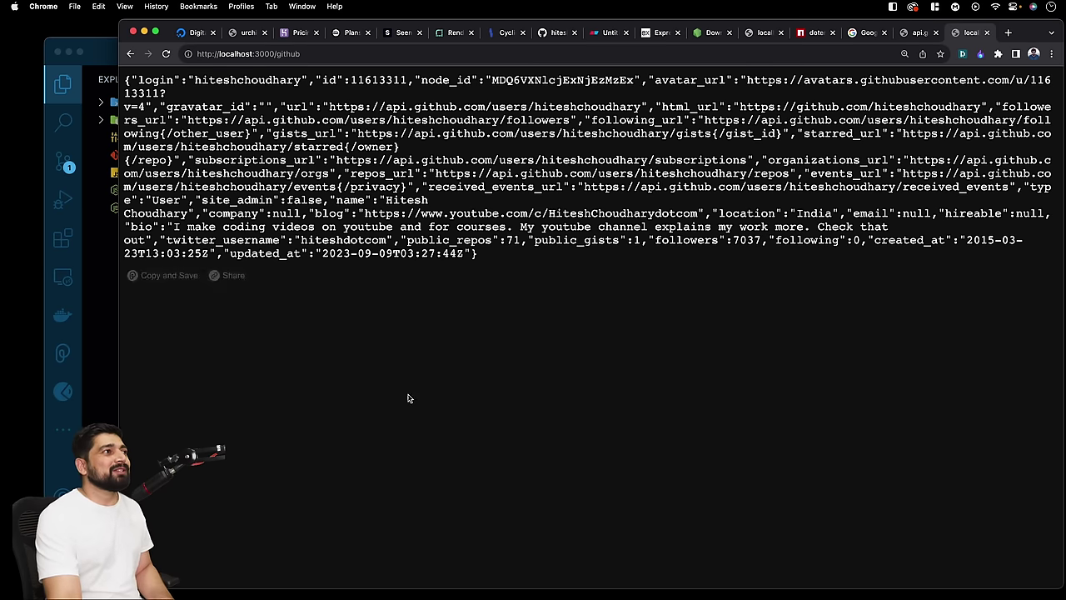
- Stage index.js and commit it with the message 'github data added'
click(103, 308)
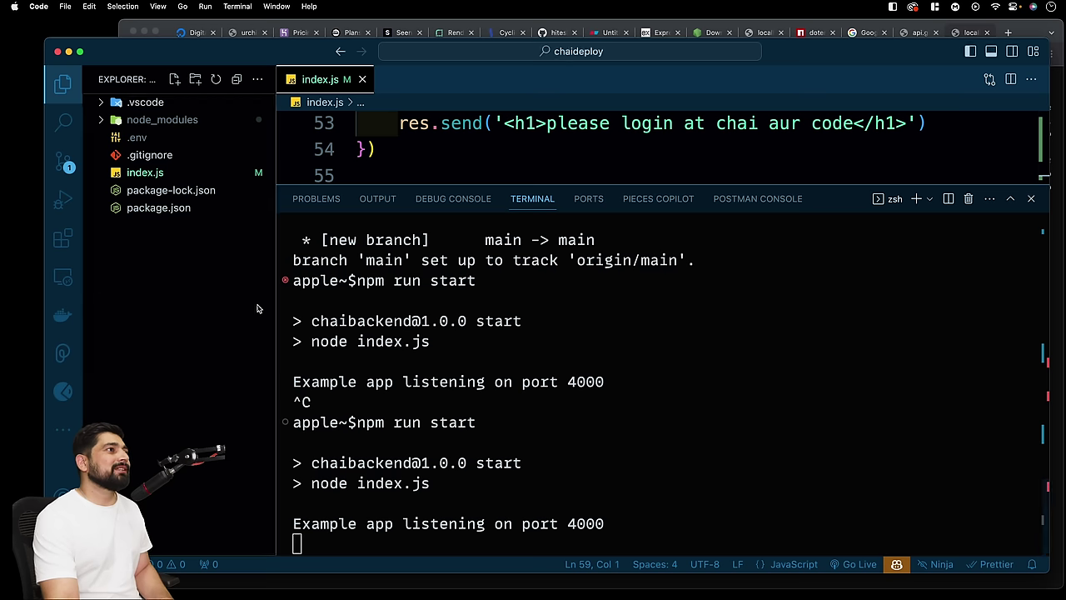
click(65, 163)
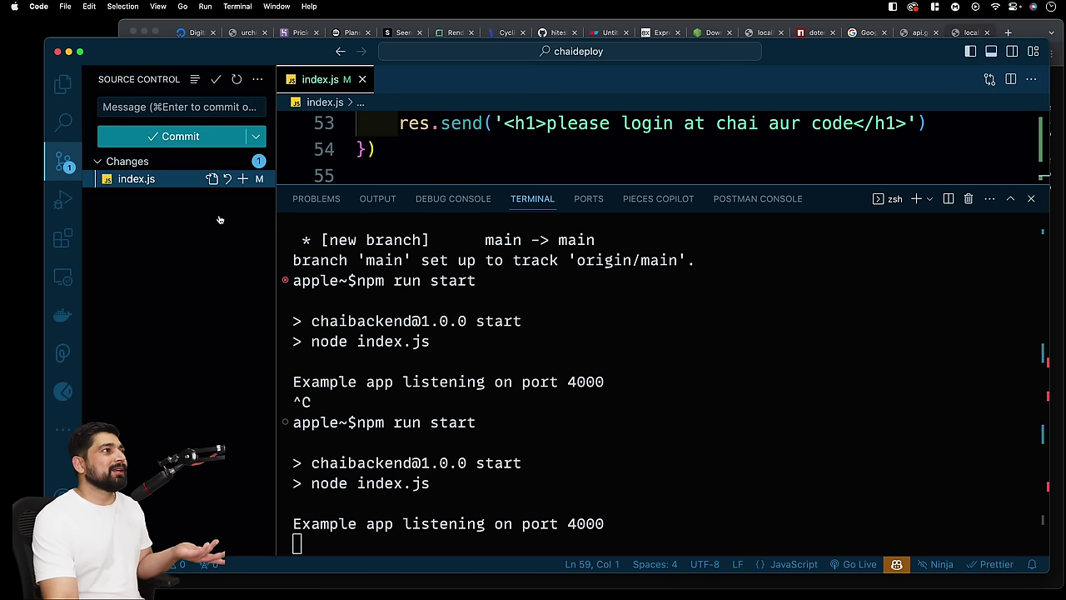
click(243, 179)
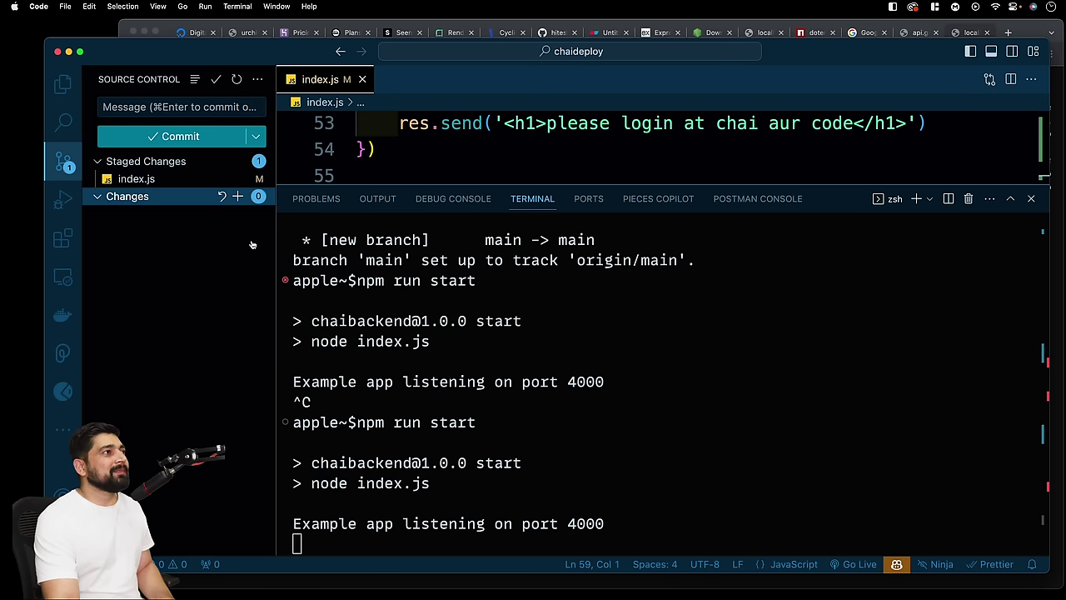
click(185, 102)
text(g)
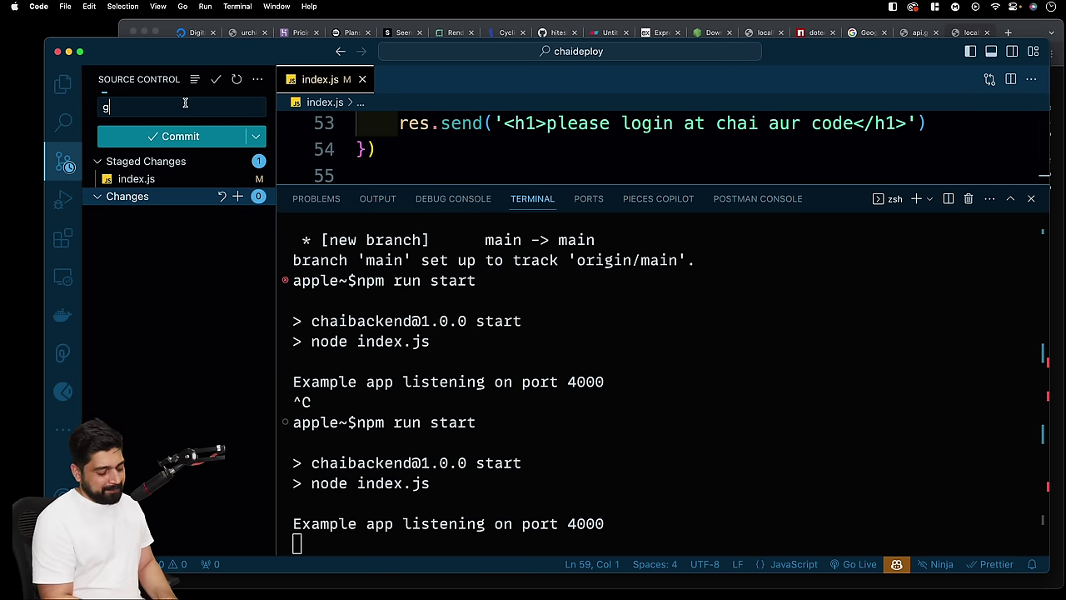
text(ithub data added)
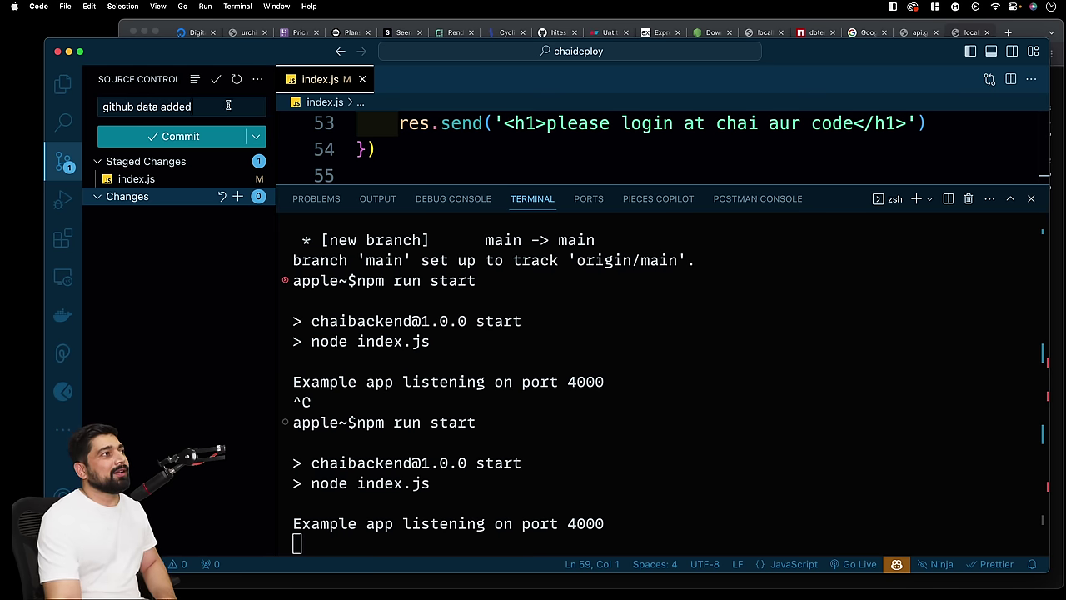
click(186, 137)
- Push the new commit to the remote repository
click(260, 80)
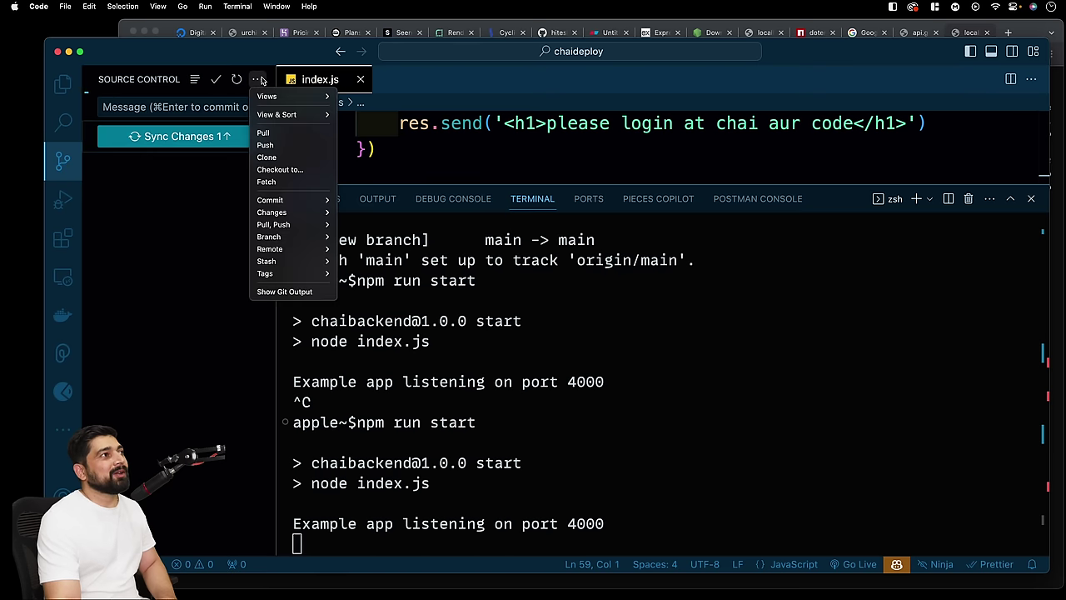
click(290, 146)
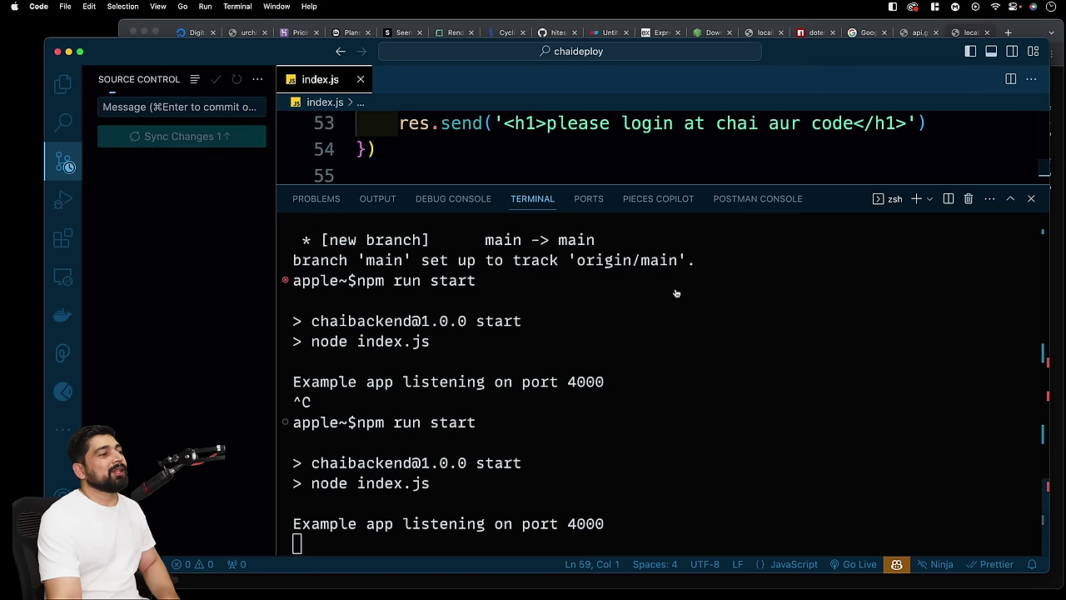
key(super+Tab)
- Open urchin-app on the DigitalOcean dashboard and check the chaibackend rebuild banner
click(198, 33)
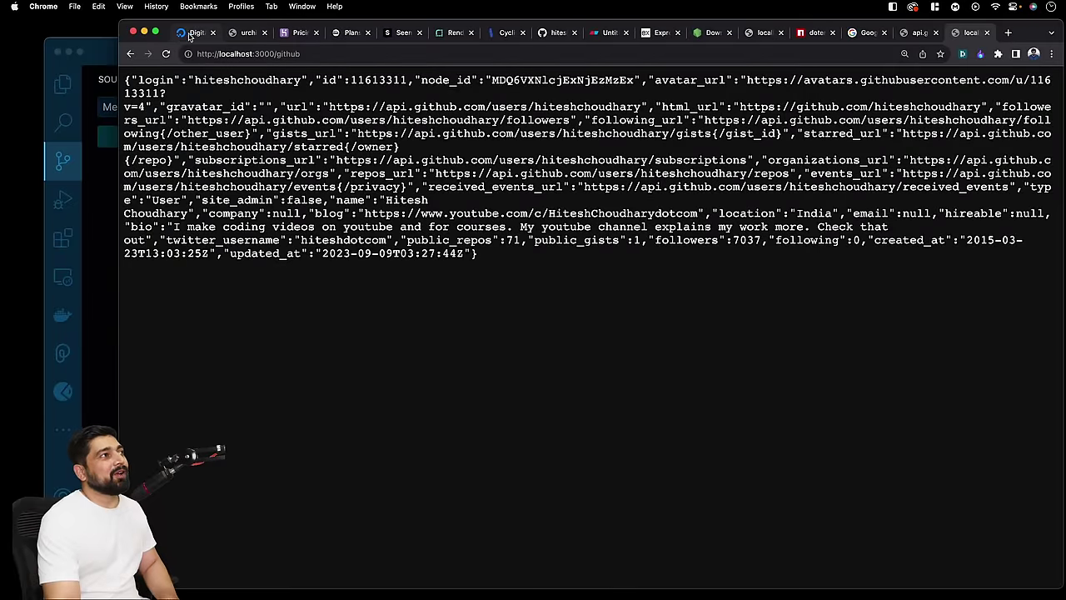
click(374, 193)
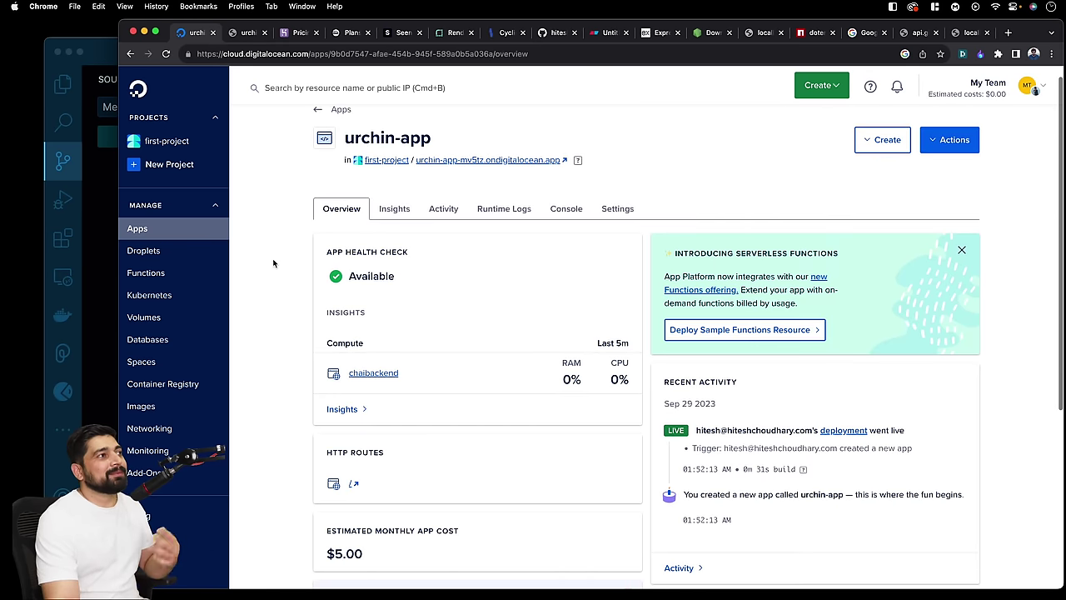
scroll(273, 263, down, 2)
scroll(273, 264, up, 3)
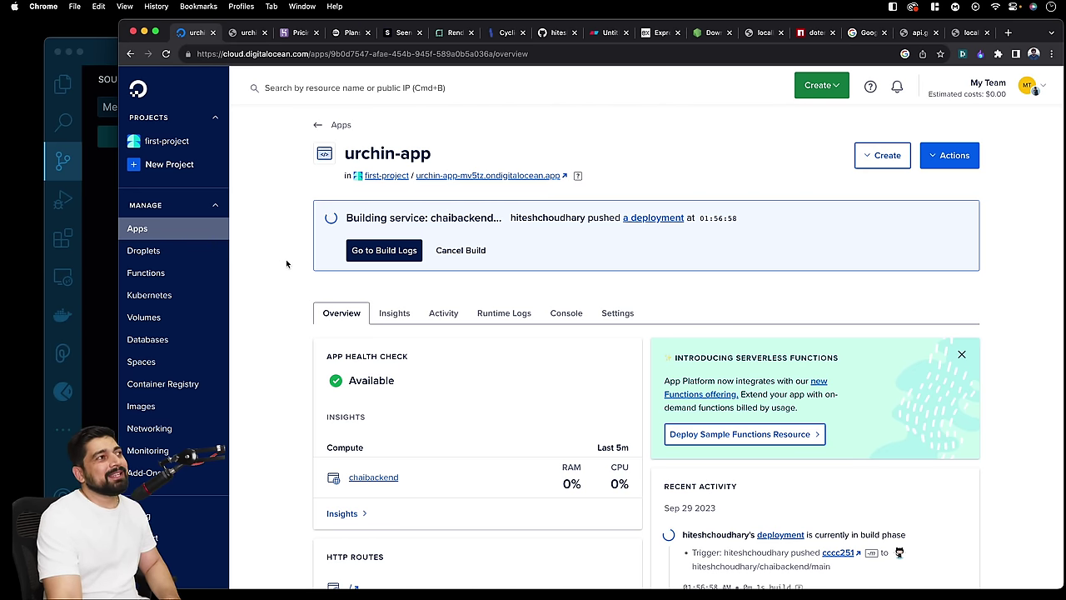
key(super+Tab)
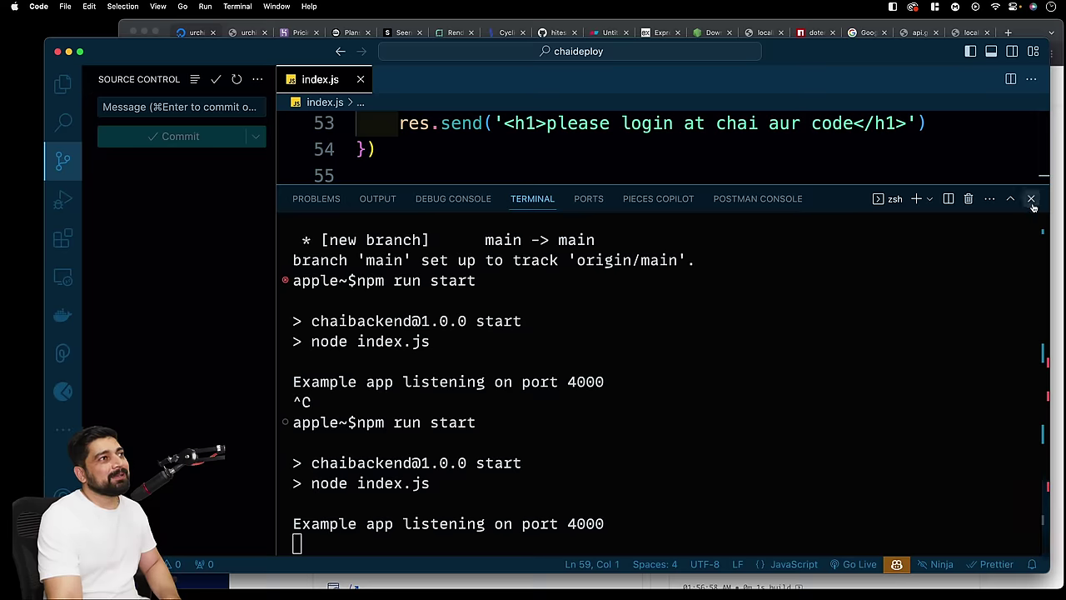
- Close the terminal panel and collapse the githubData object on line 8 to review the routes
click(1031, 199)
scroll(708, 249, up, 20)
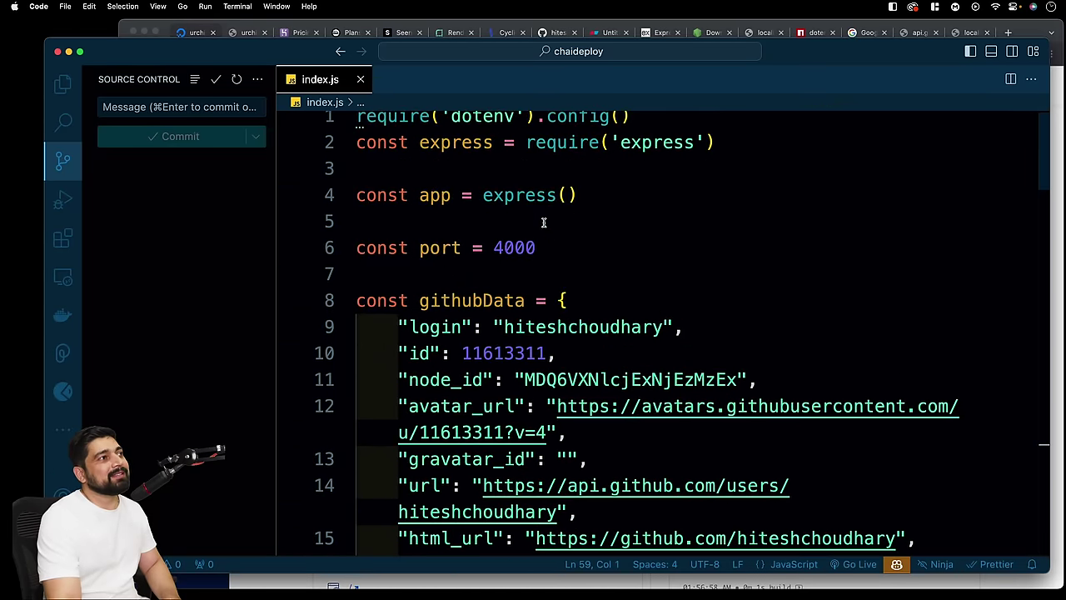
click(344, 301)
scroll(669, 333, down, 4)
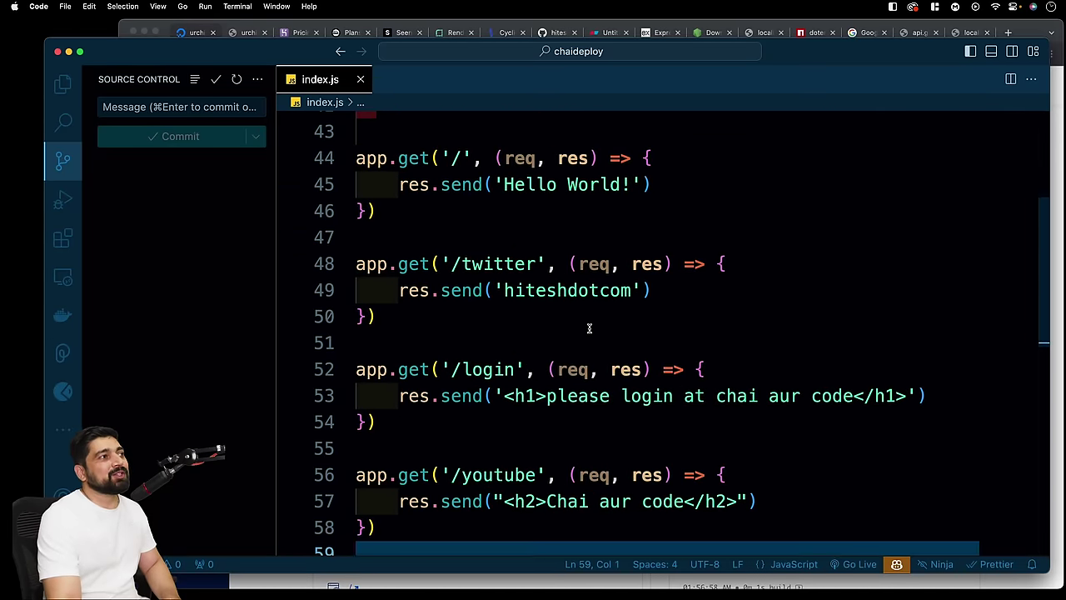
scroll(596, 329, down, 3)
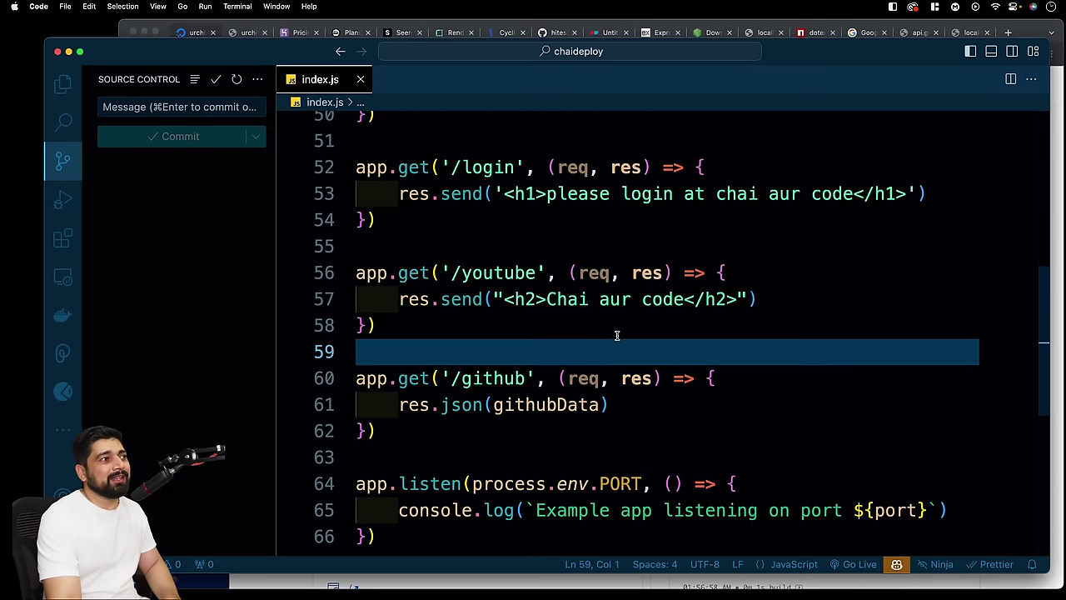
scroll(611, 330, up, 3)
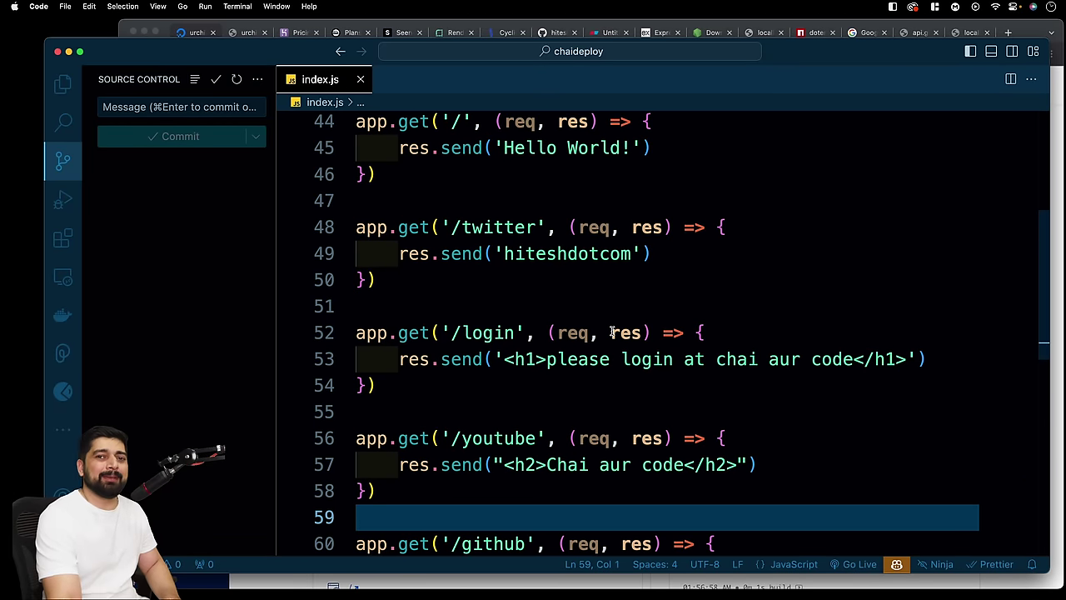
scroll(612, 332, up, 2)
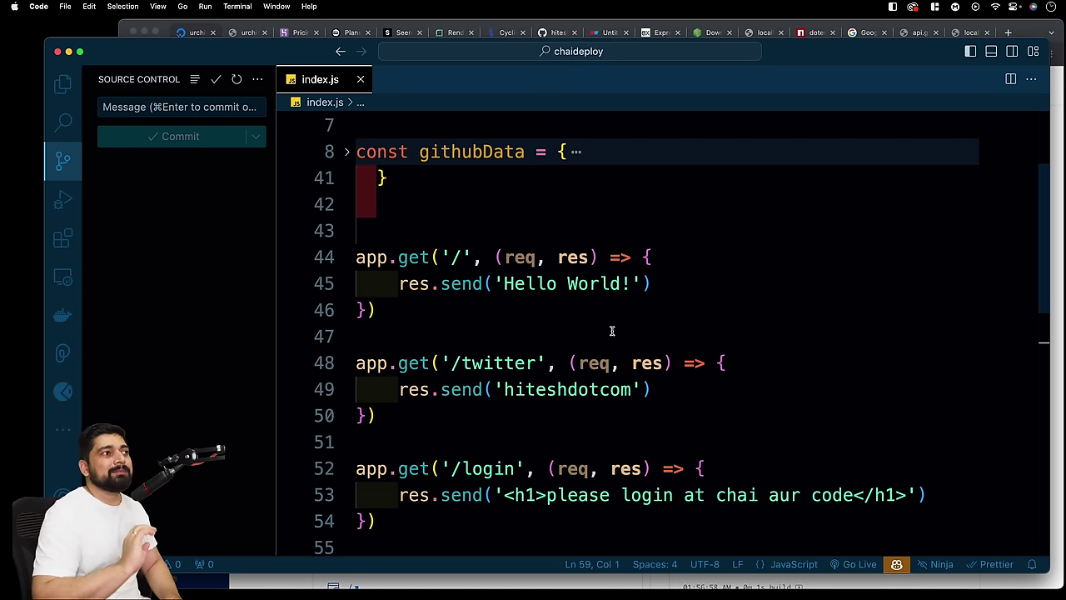
key(super+Tab)
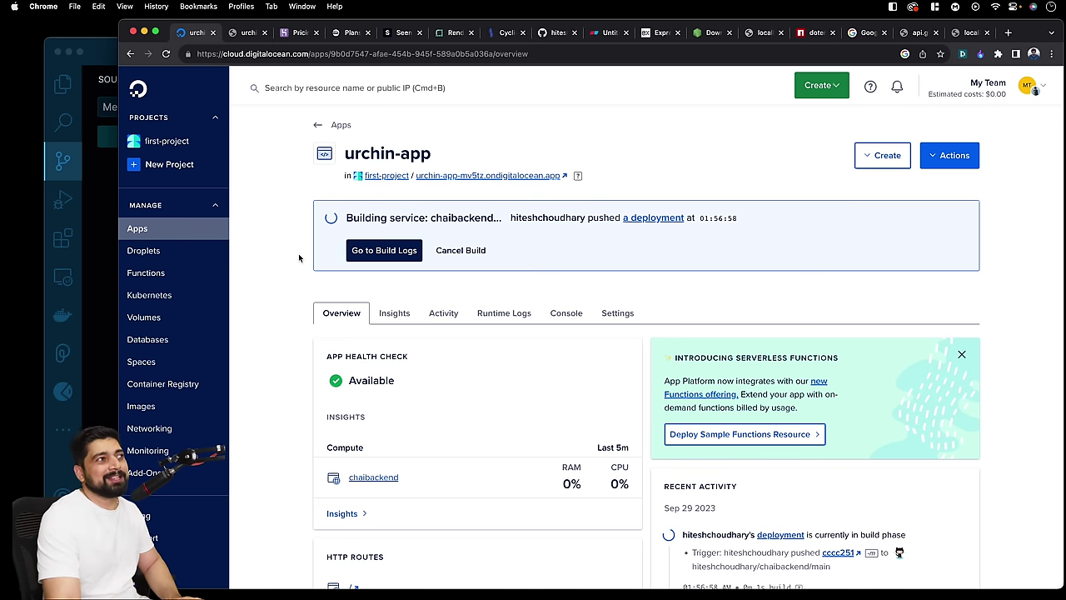
- Reload the urchin-app overview and look over the build status
click(166, 54)
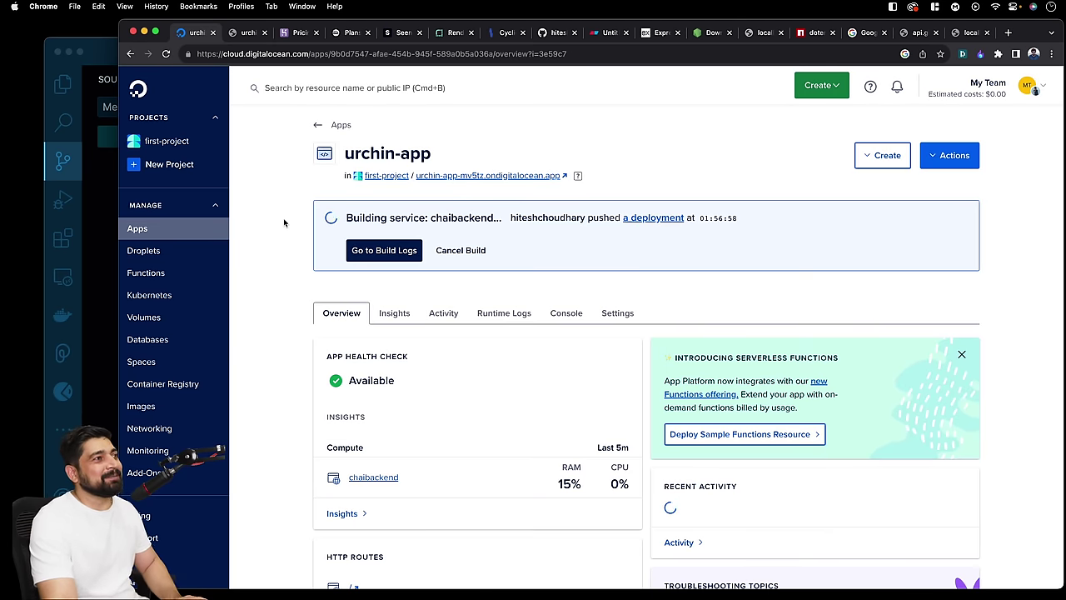
scroll(293, 228, down, 1)
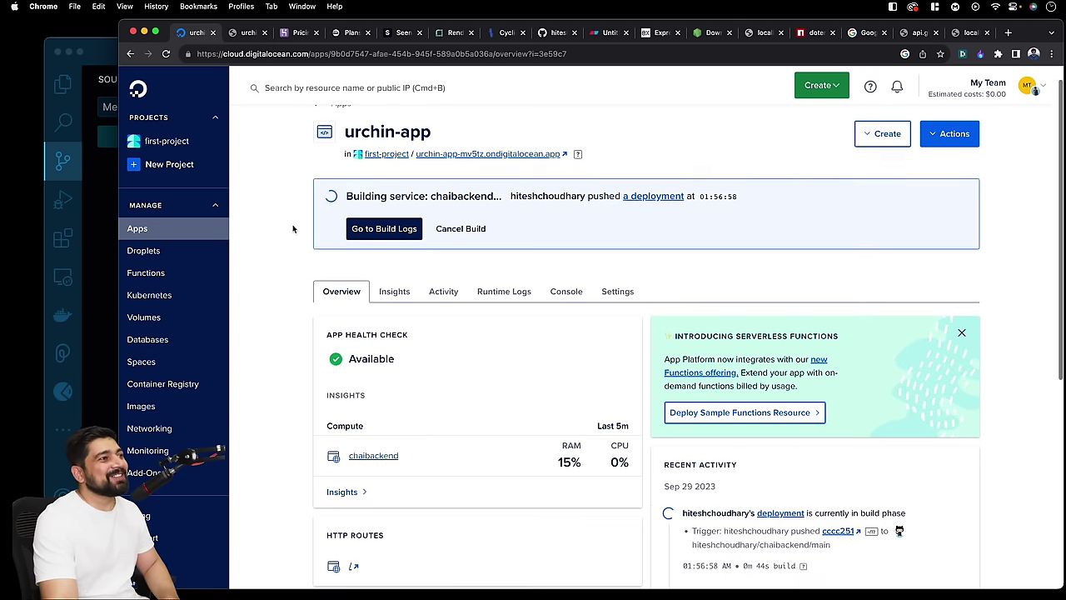
scroll(293, 228, down, 4)
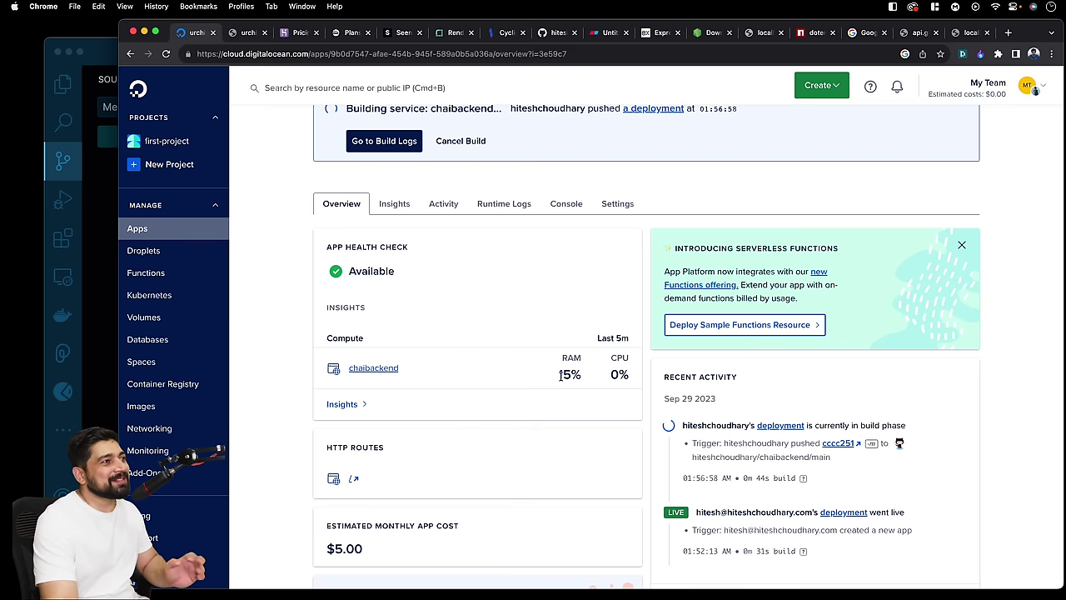
scroll(563, 375, up, 4)
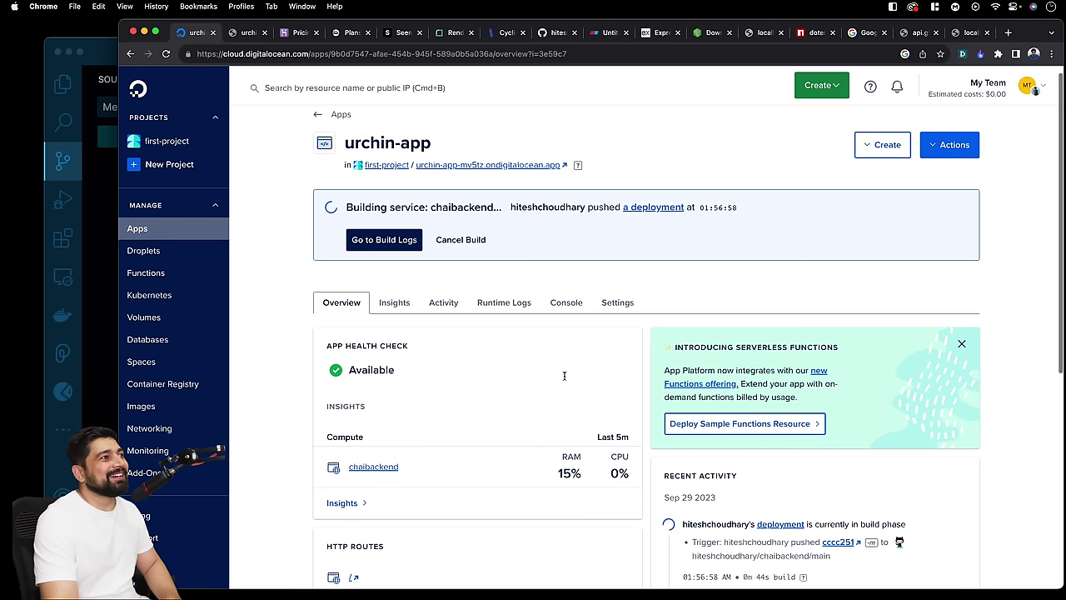
scroll(441, 323, down, 1)
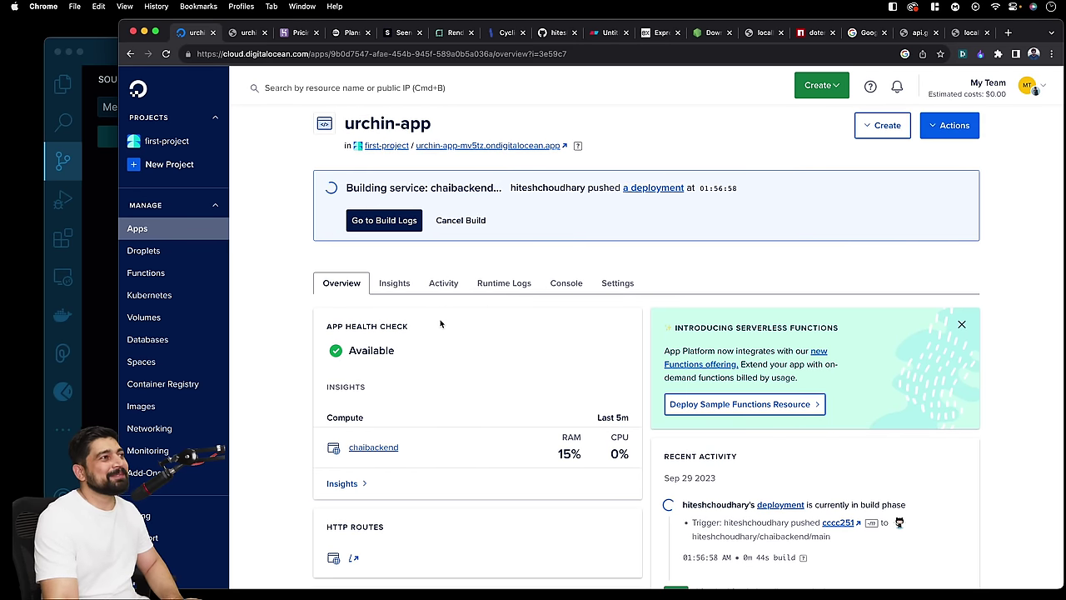
- Open the urchin-app Settings tab and browse through the App Settings
click(621, 284)
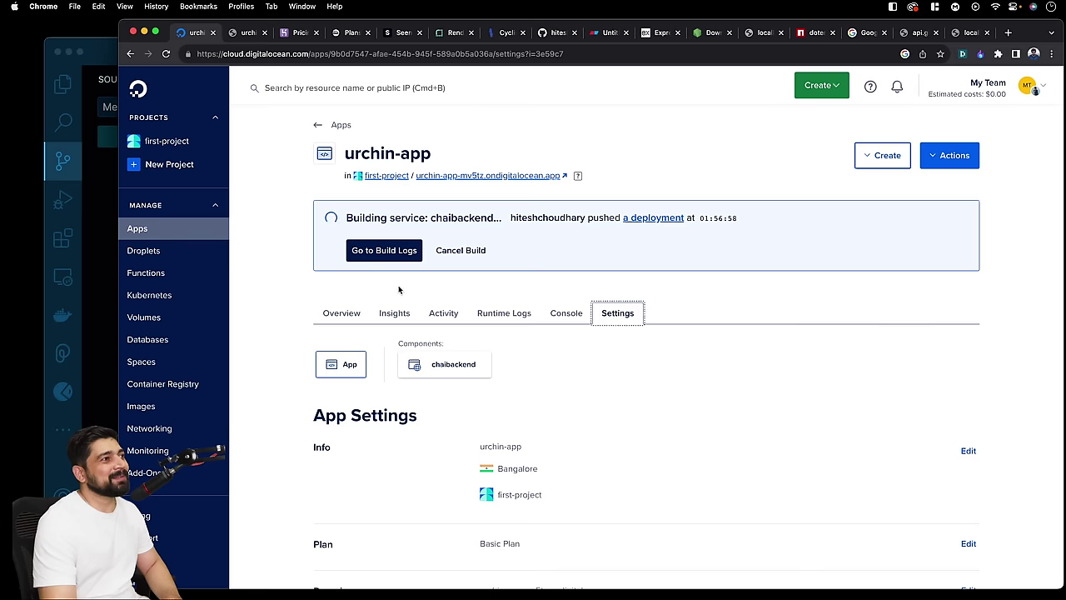
scroll(665, 394, down, 1)
scroll(665, 394, down, 10)
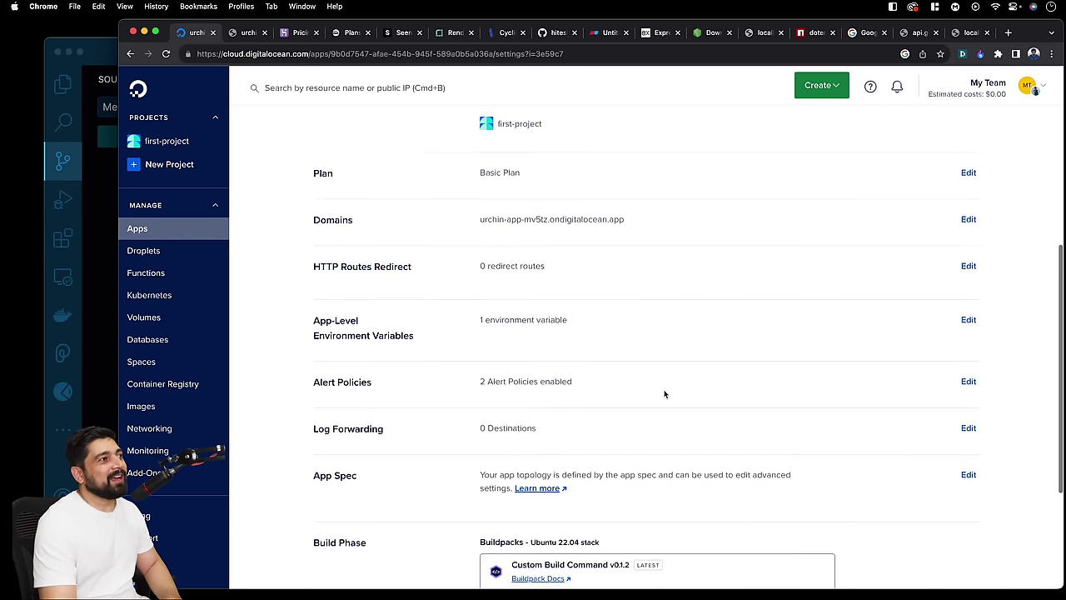
scroll(665, 394, down, 4)
scroll(664, 394, up, 2)
scroll(664, 394, up, 3)
scroll(344, 374, up, 1)
scroll(344, 374, up, 1)
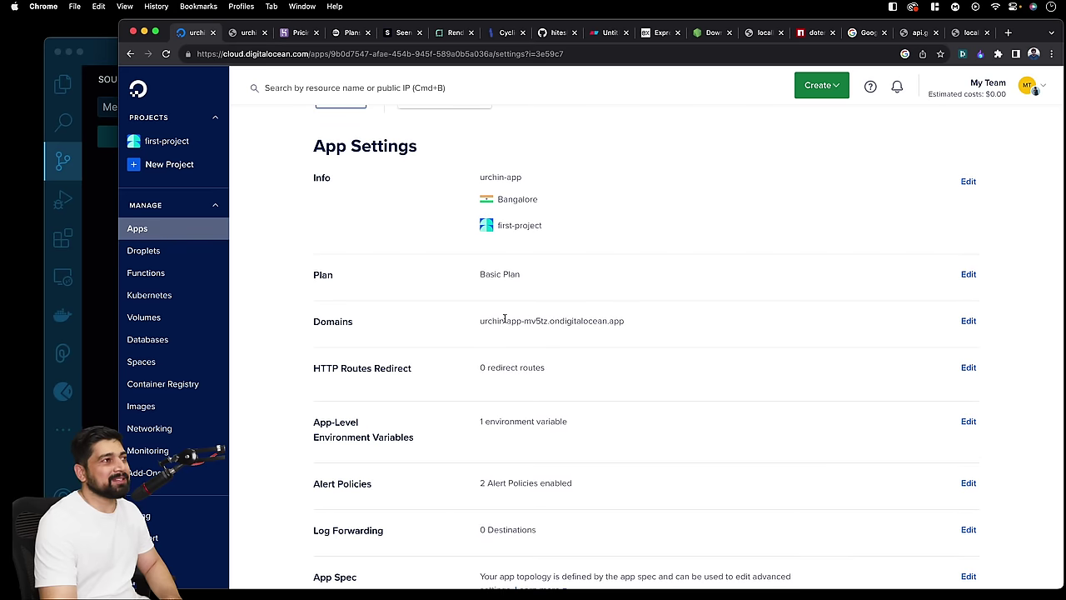
scroll(505, 319, down, 5)
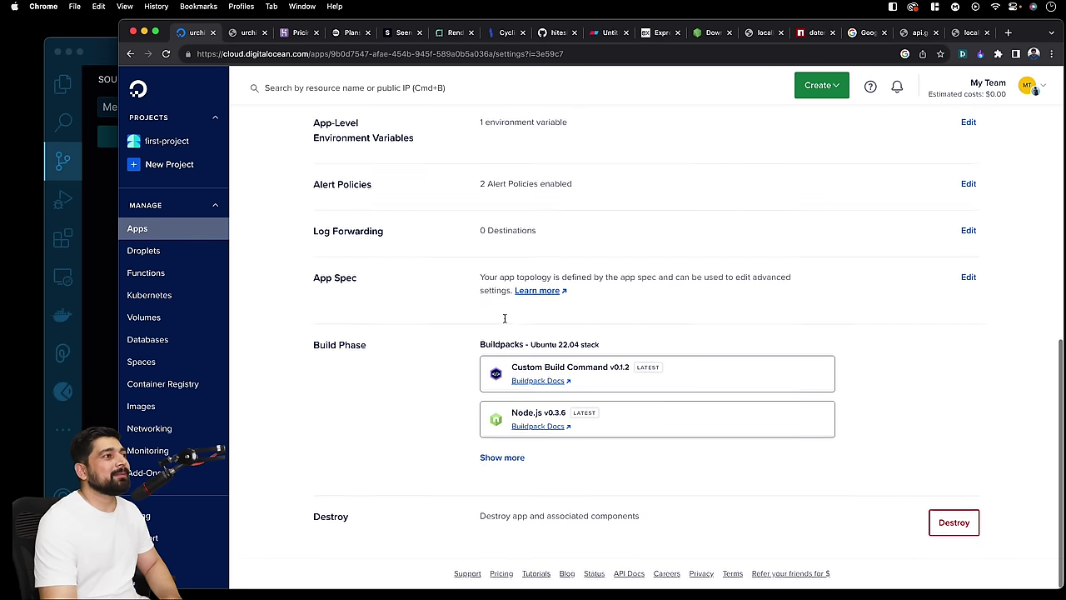
scroll(572, 333, up, 5)
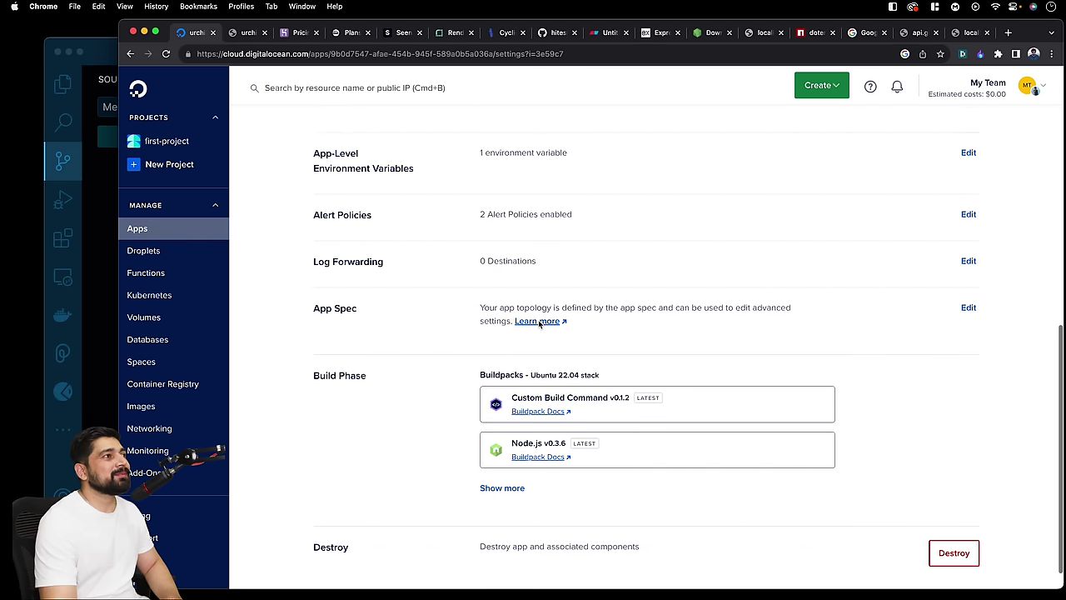
scroll(538, 321, up, 2)
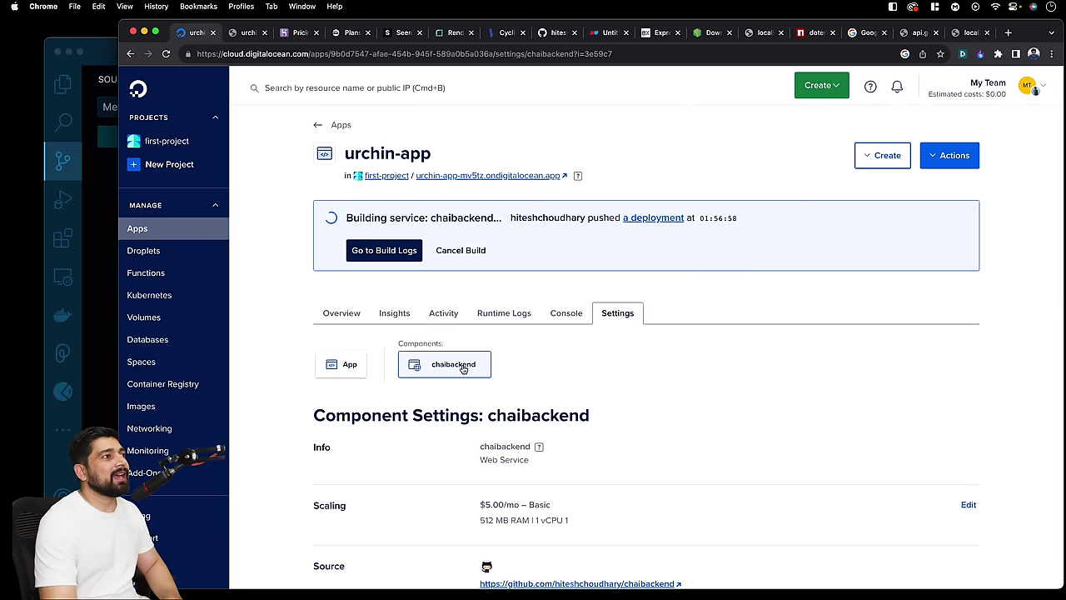
- Open the chaibackend build and run commands editor, then cancel without changes
scroll(683, 404, down, 6)
scroll(683, 404, down, 2)
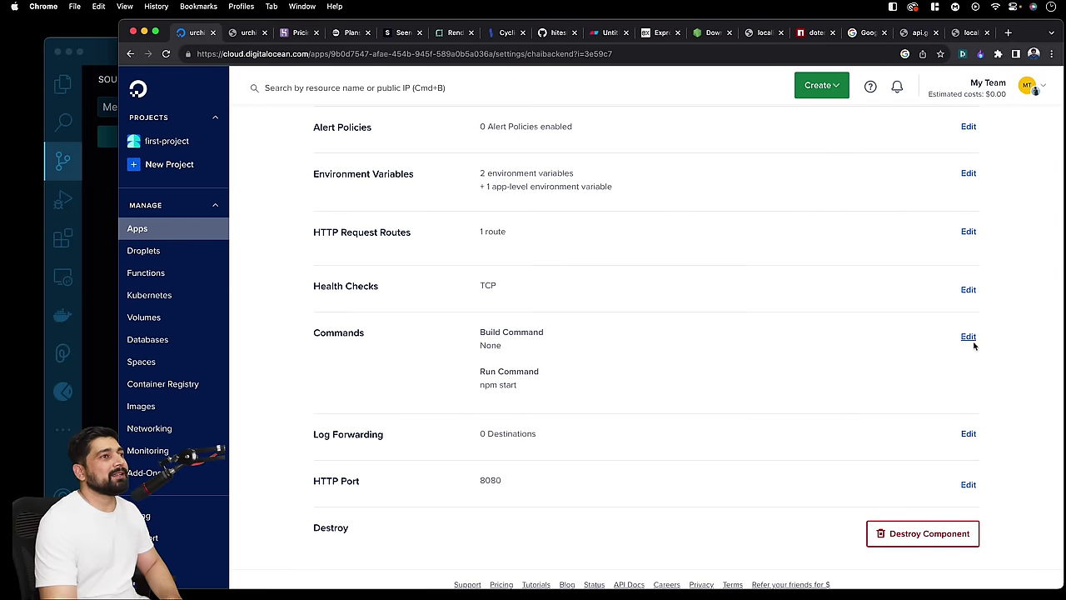
click(969, 337)
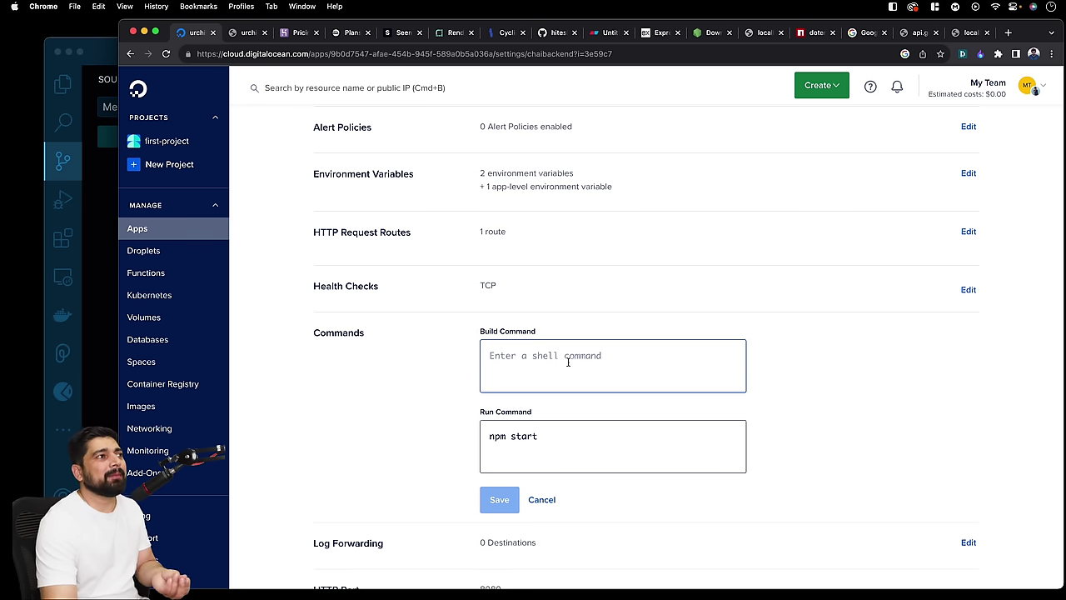
click(541, 499)
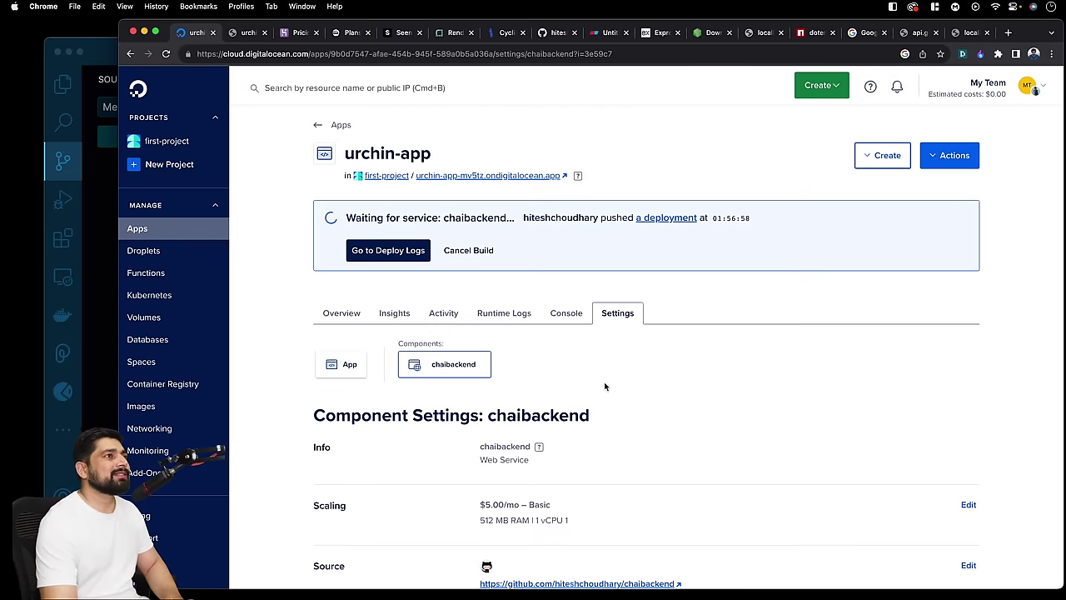
- Review the console, deployment activity and chaibackend CPU and memory insights, then return to Overview
click(566, 313)
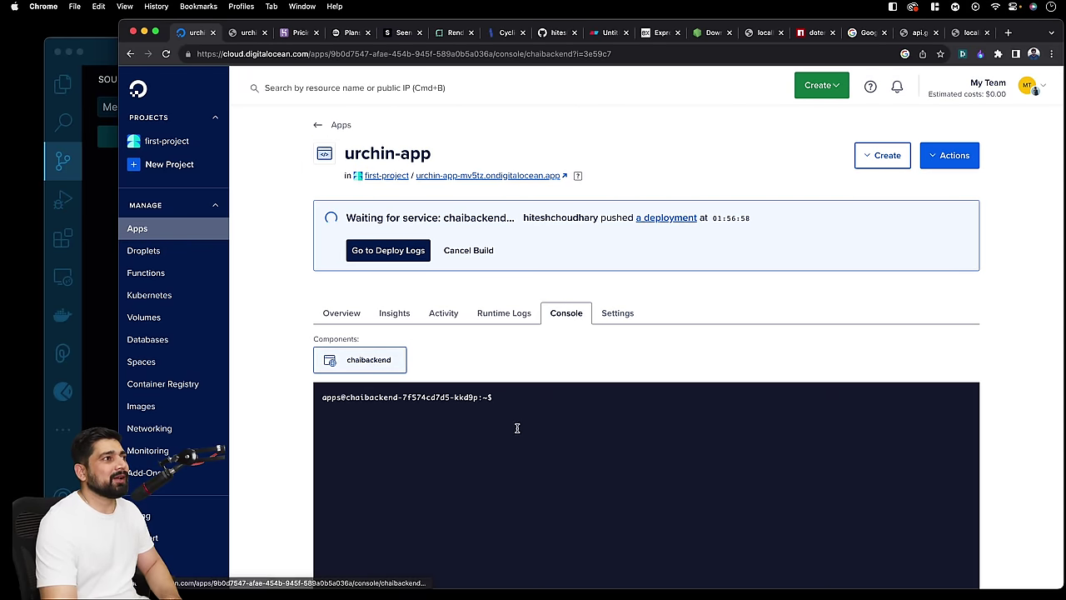
click(449, 315)
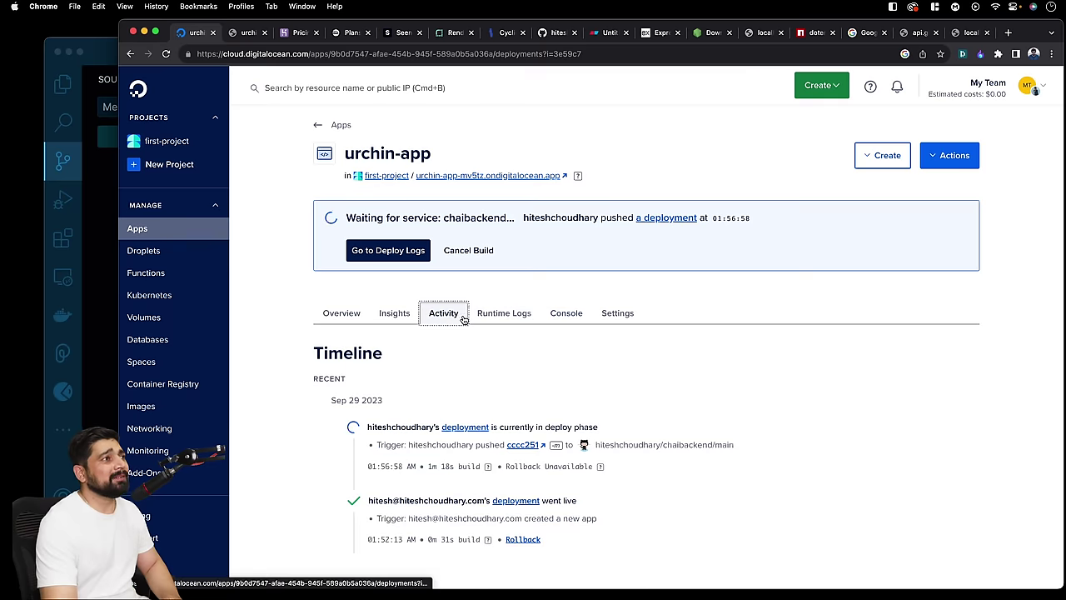
click(399, 311)
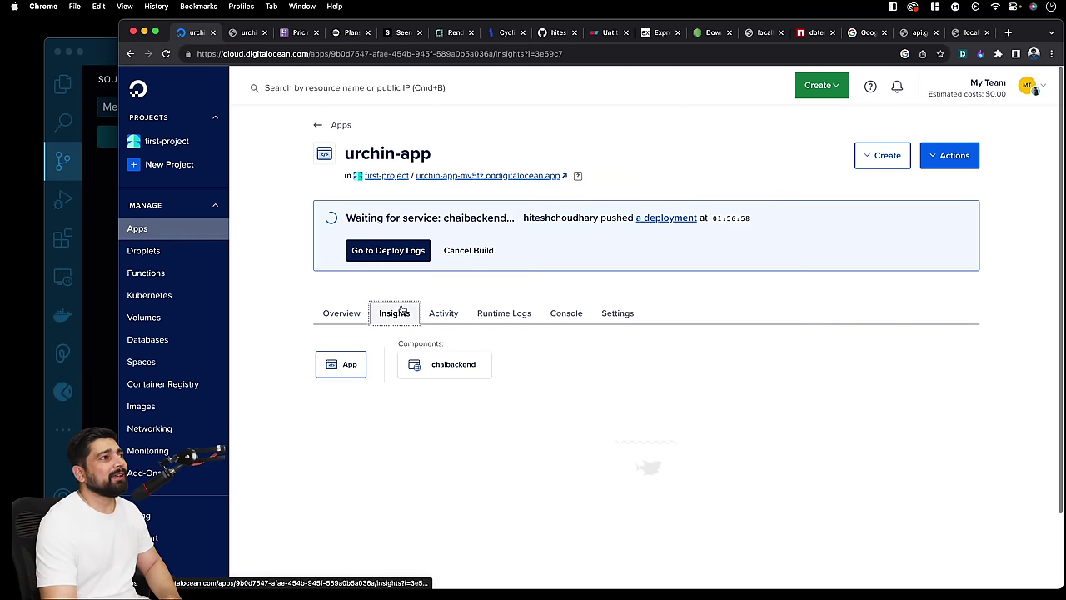
click(473, 369)
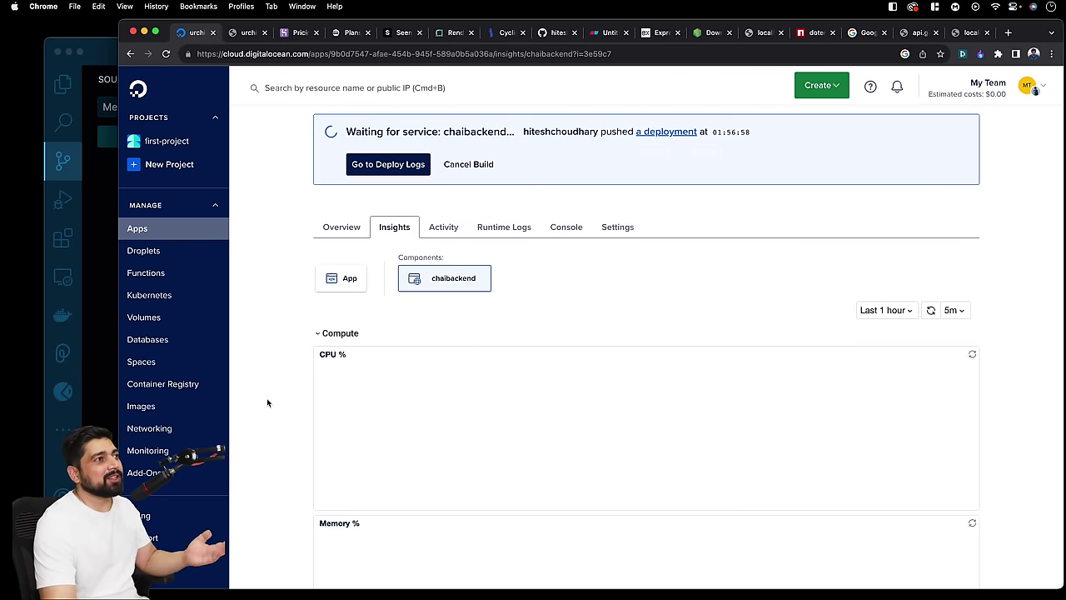
scroll(465, 414, down, 5)
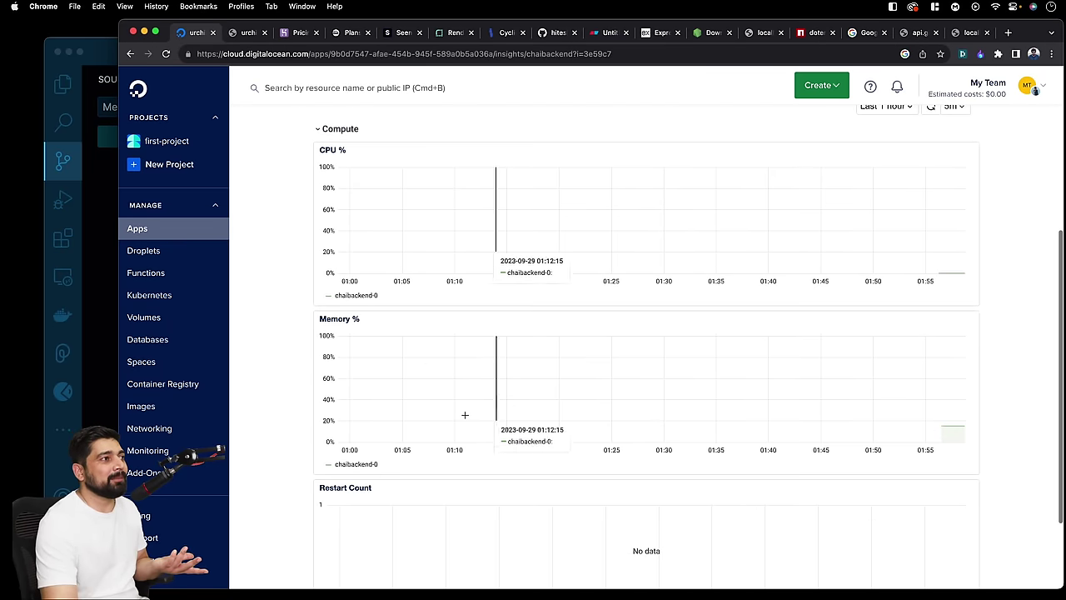
scroll(301, 370, down, 3)
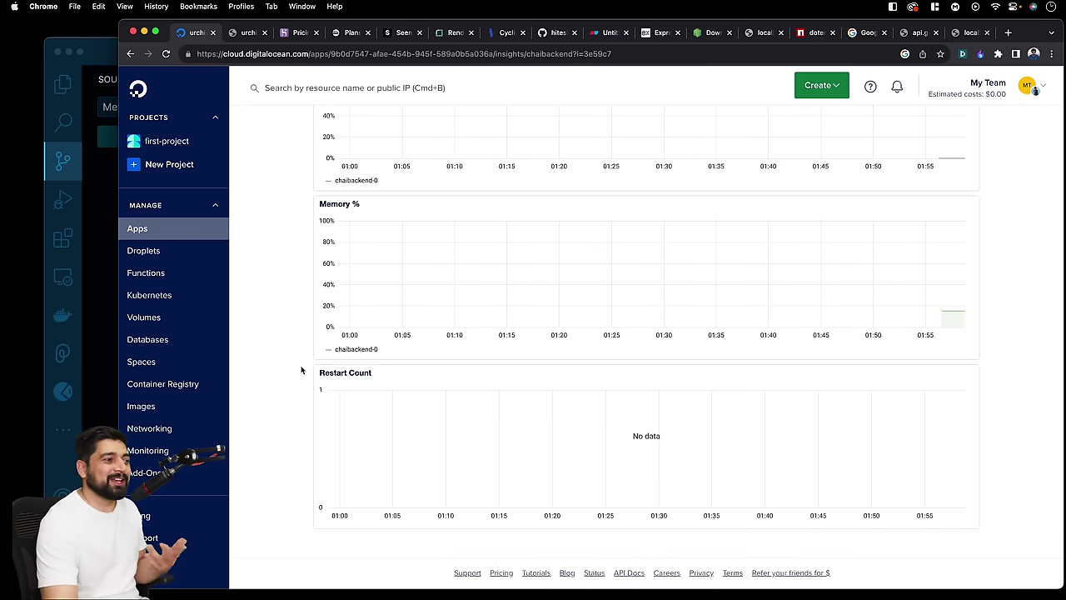
scroll(301, 370, up, 10)
click(340, 311)
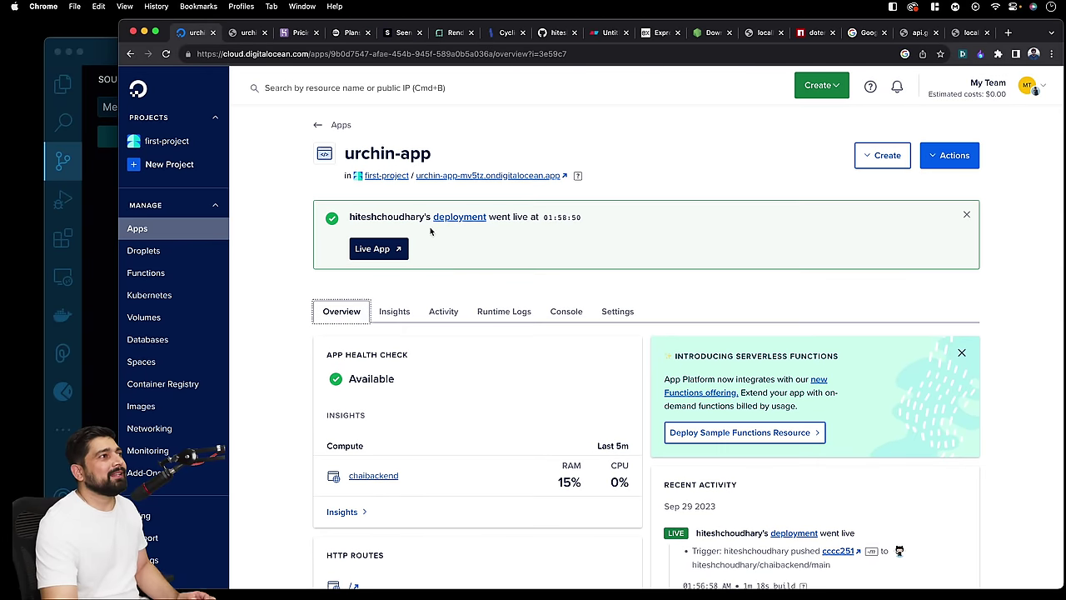
- Open the live ondigitalocean.app site and load its /github route to see the profile JSON
click(491, 177)
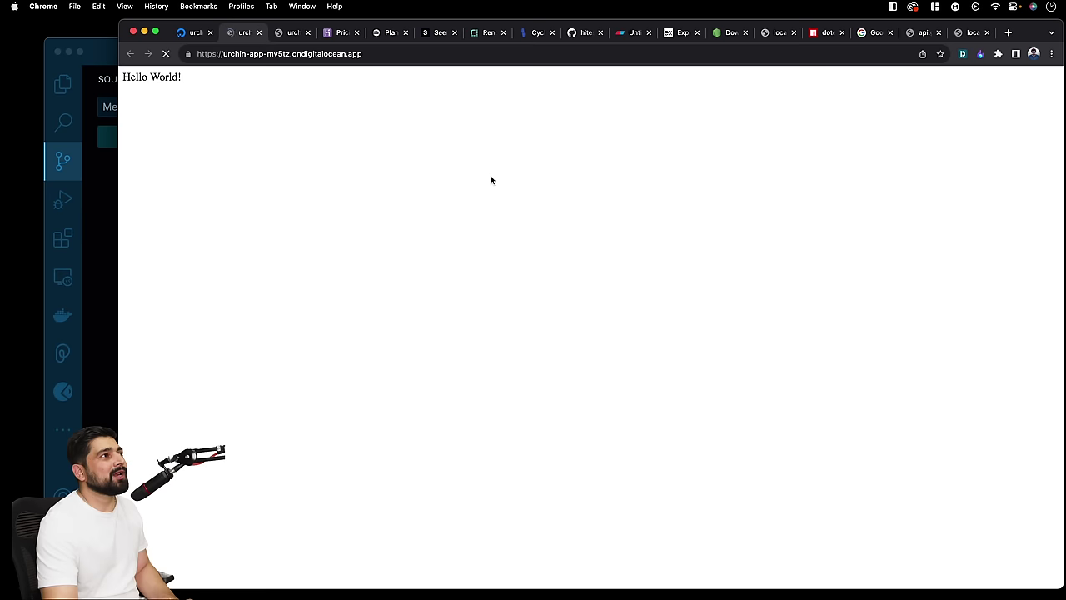
click(455, 54)
click(455, 53)
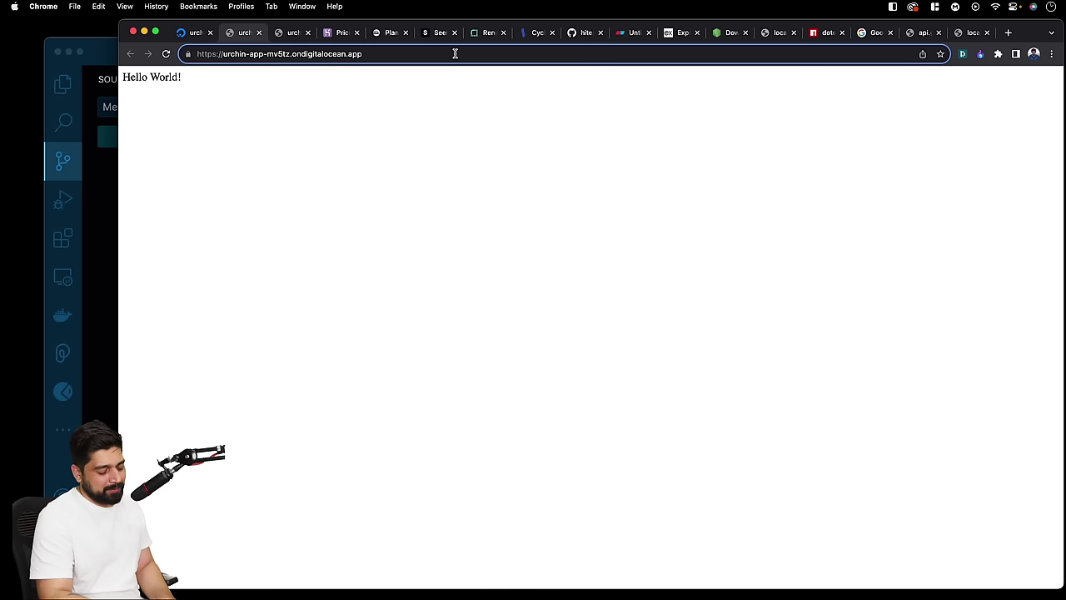
text(/github)
key(Return)
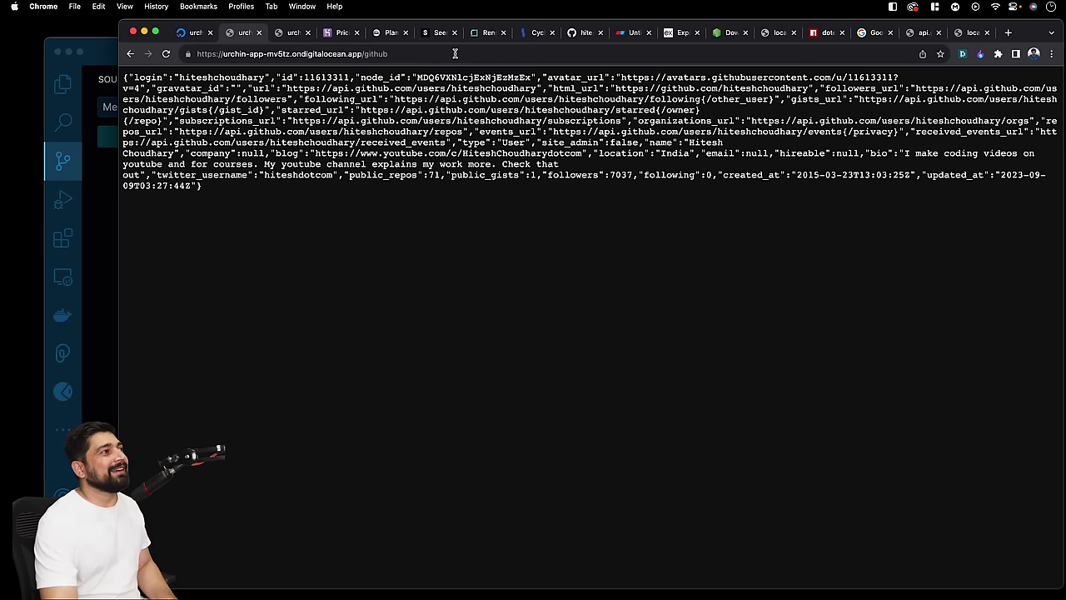
mouse_move(463, 209)
key(super+1)
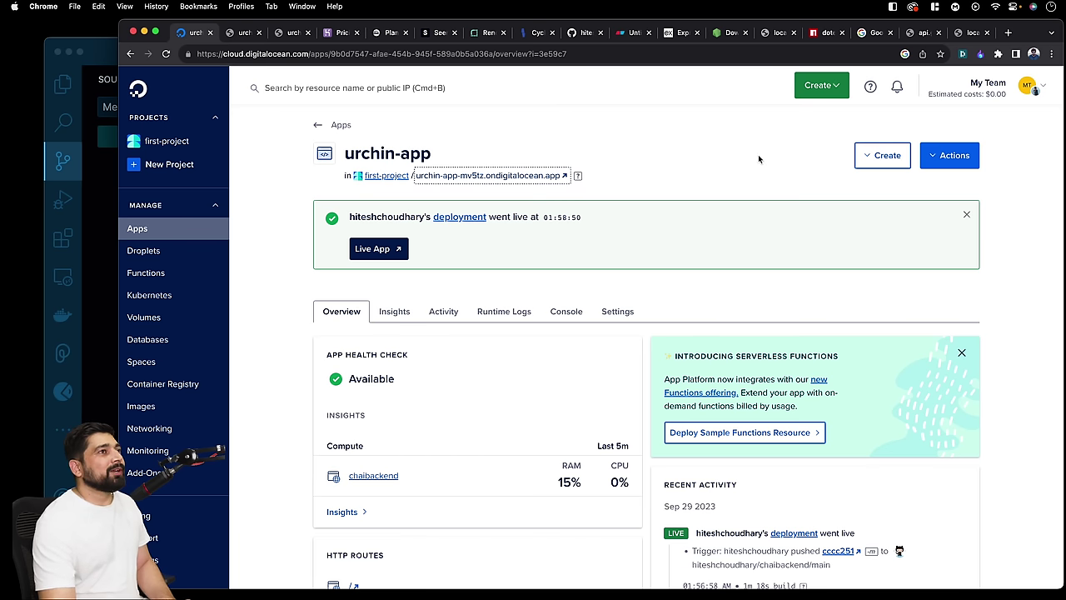
- Destroy urchin-app, confirming by pasting the app name
click(936, 157)
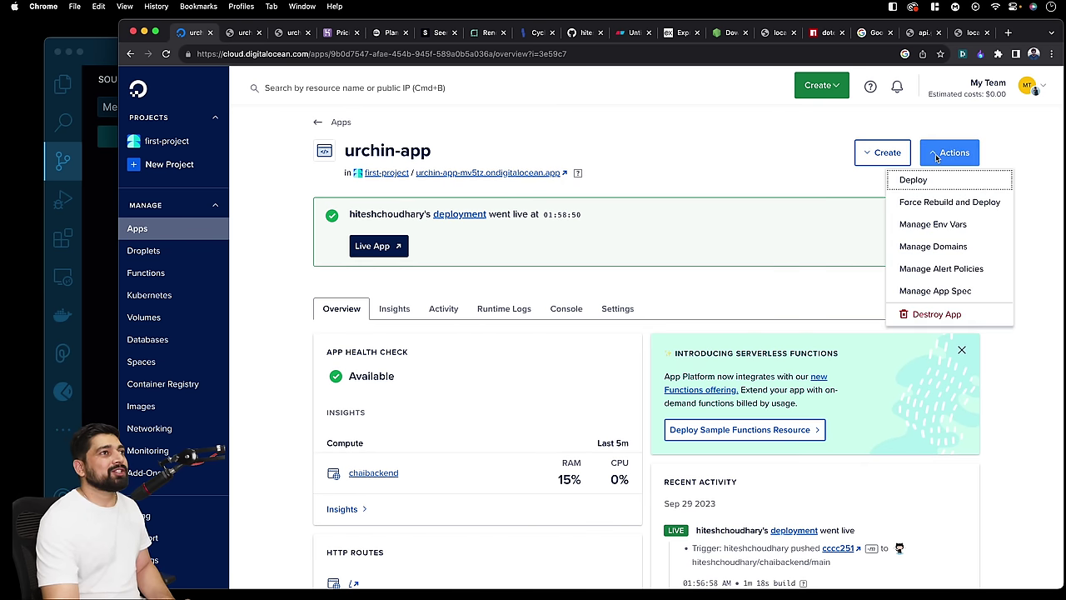
click(948, 316)
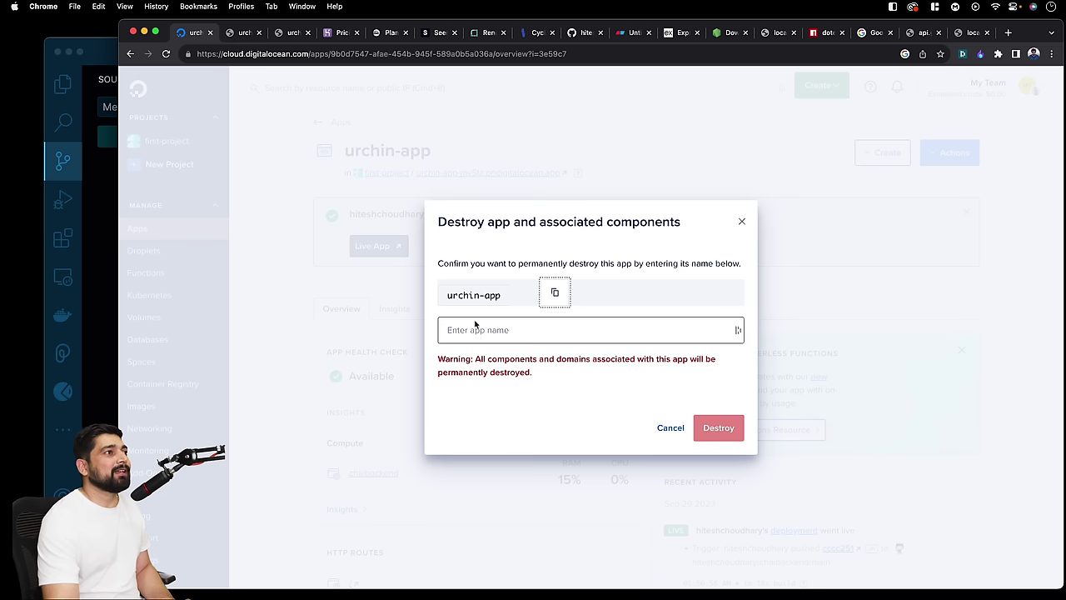
click(555, 292)
click(547, 331)
key(super+v)
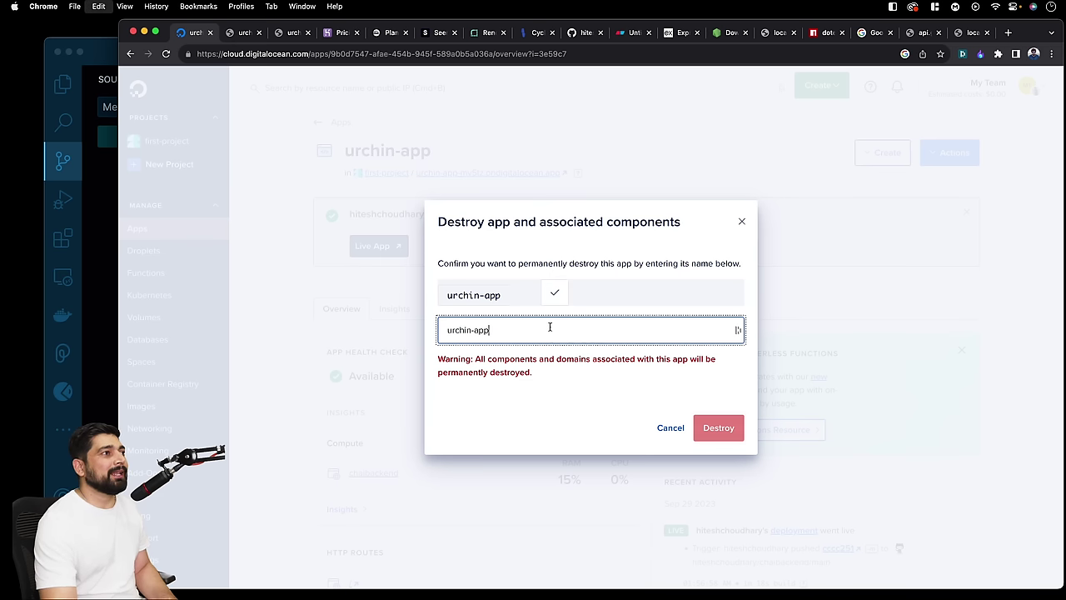
click(727, 429)
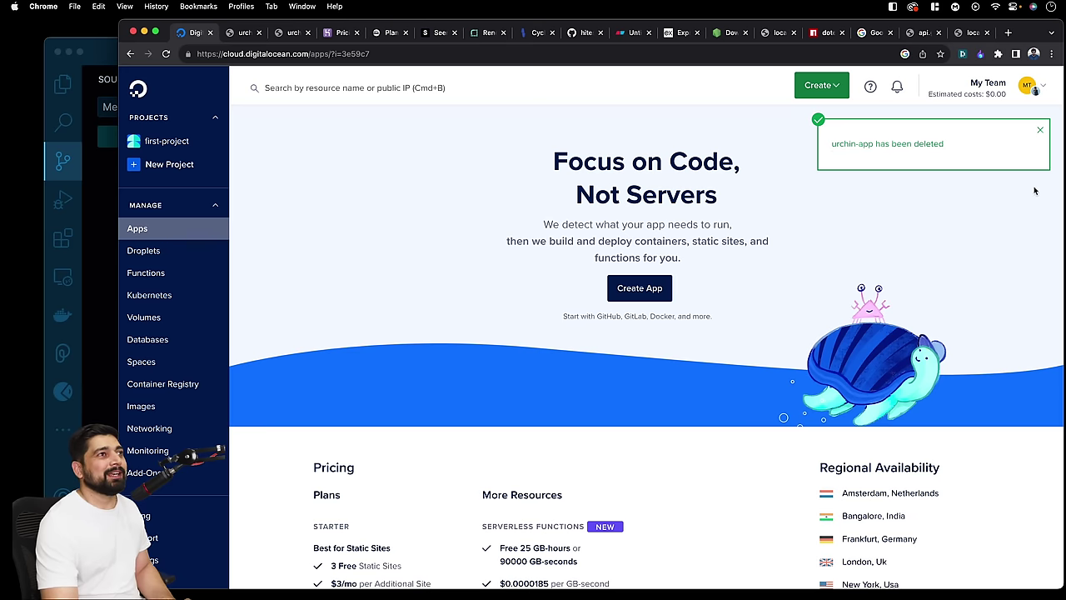
- Dismiss the deletion notice and return to the project files in VS Code
click(1039, 133)
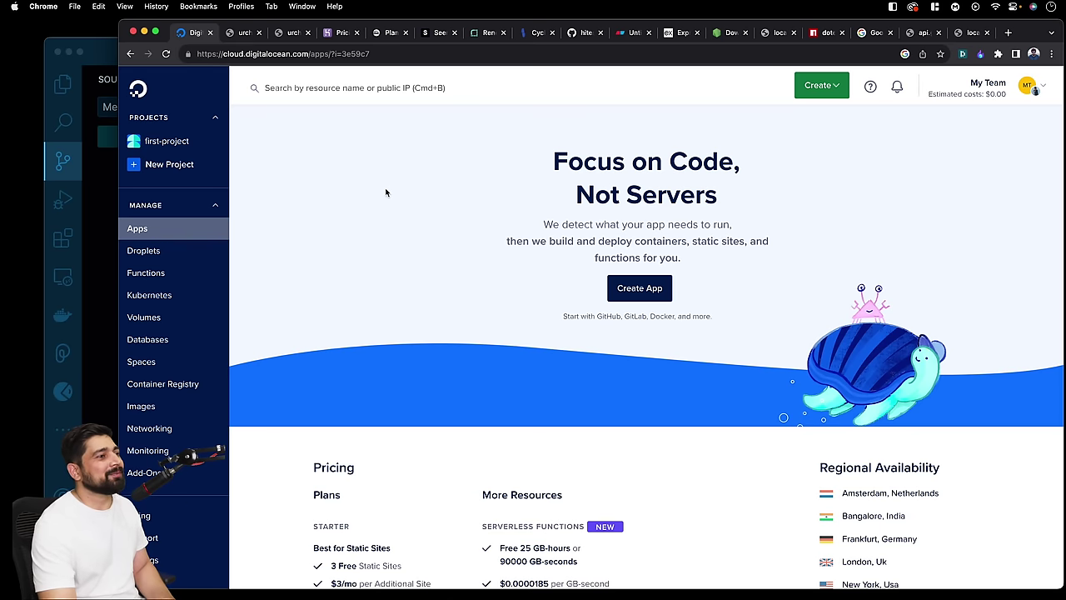
click(98, 313)
click(61, 83)
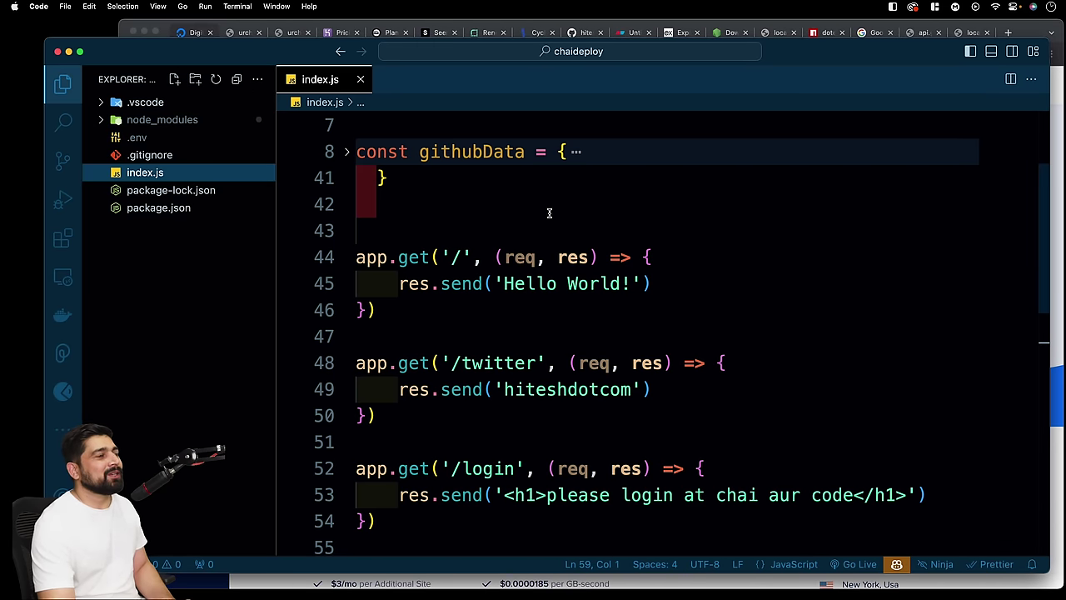
click(768, 230)
scroll(750, 221, up, 2)
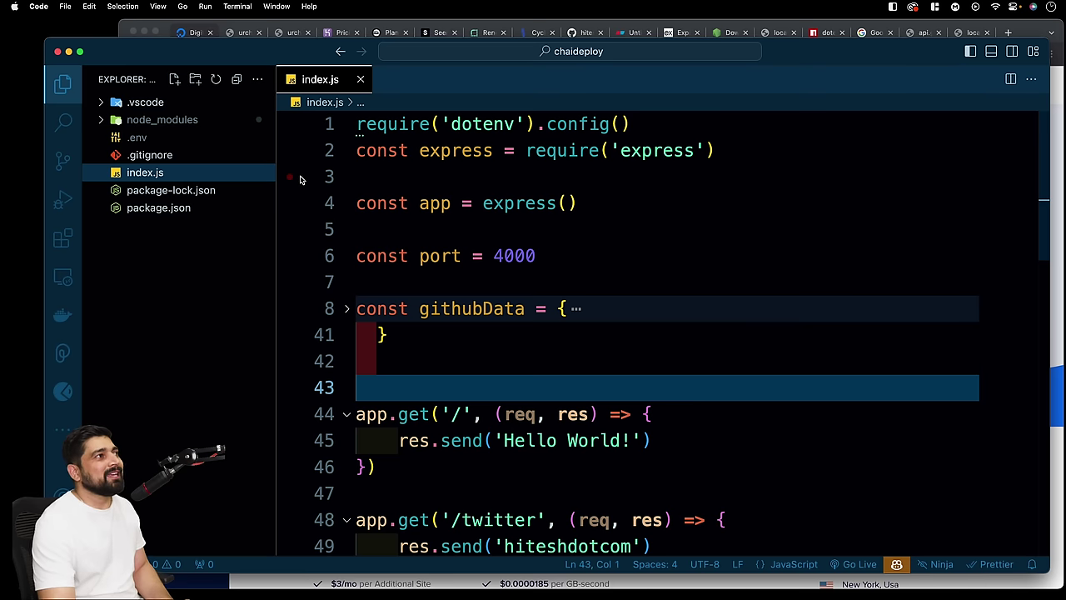
click(154, 140)
click(478, 217)
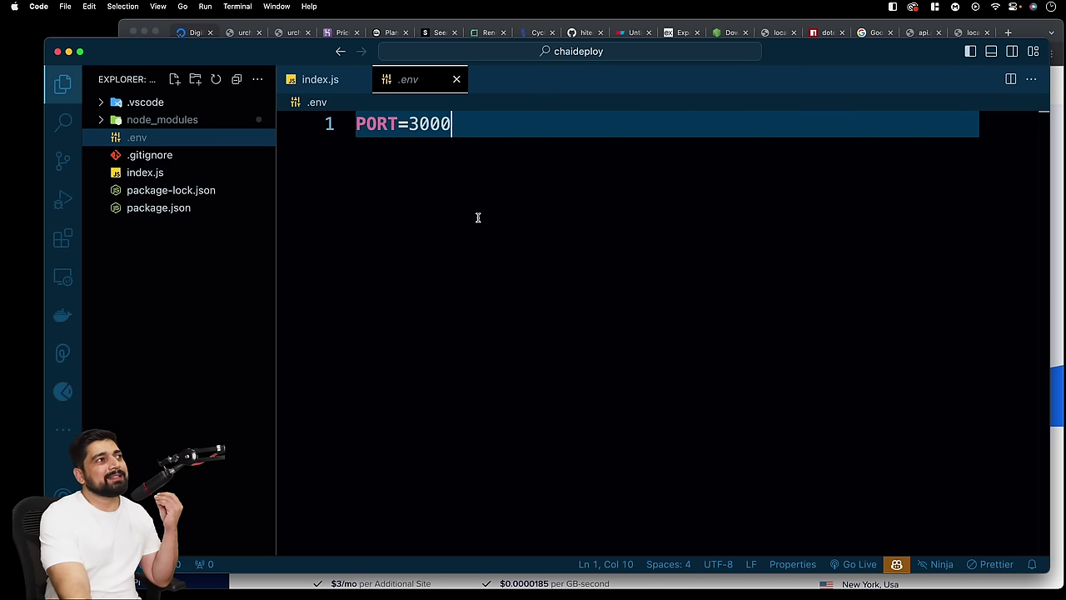
click(456, 79)
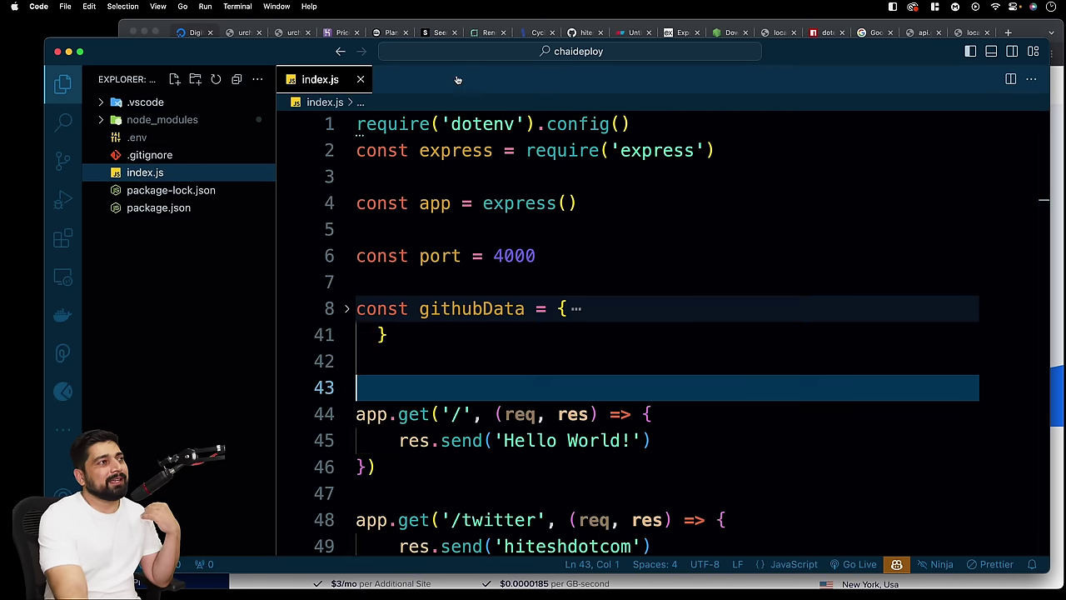
scroll(607, 417, down, 4)
scroll(583, 333, up, 4)
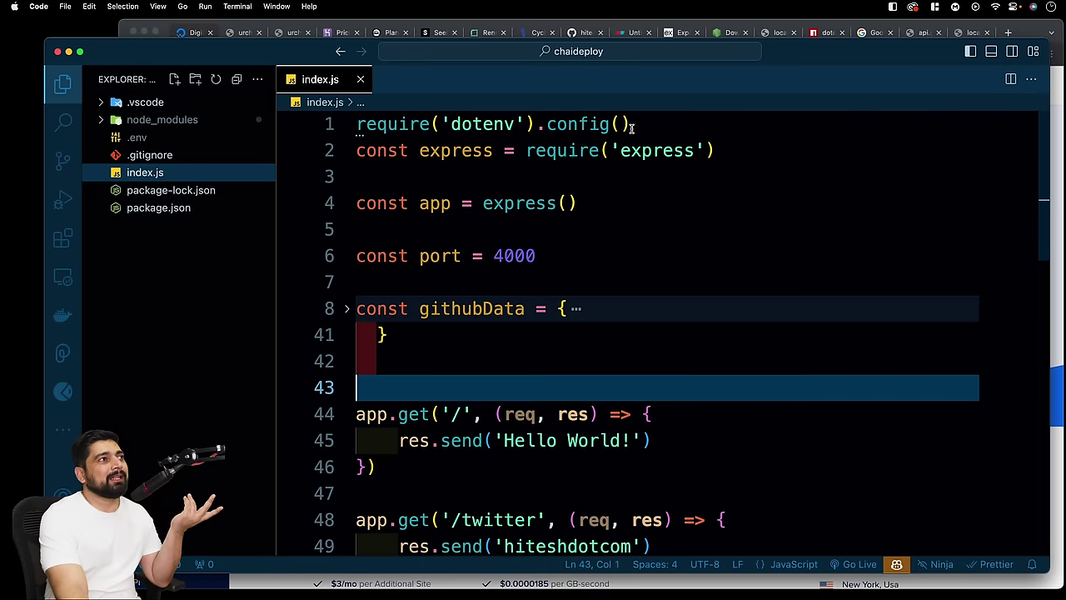
drag(632, 125, 516, 125)
scroll(629, 259, down, 15)
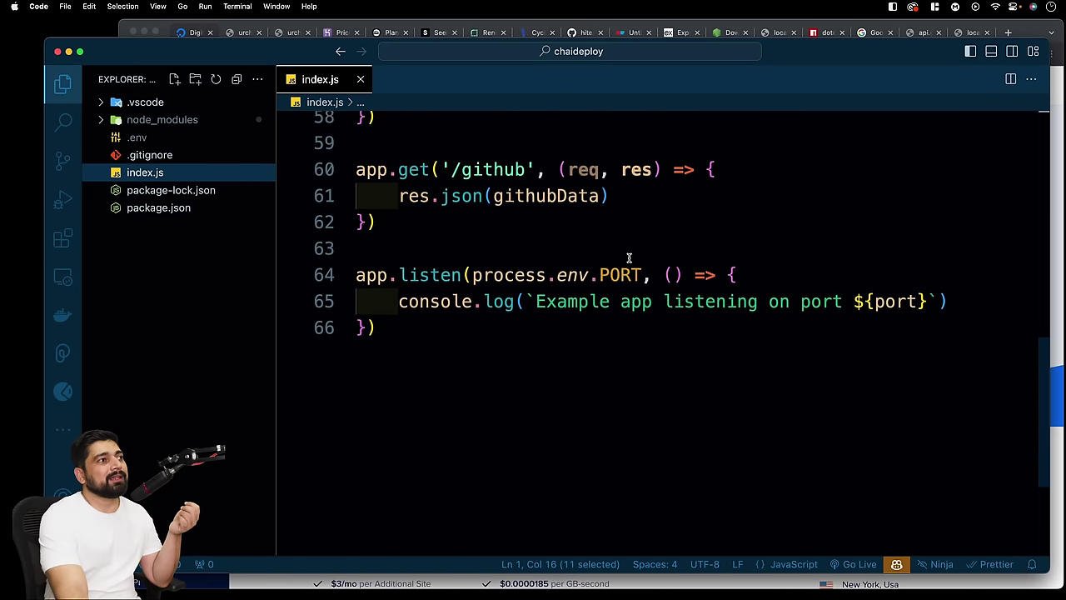
scroll(628, 258, up, 1)
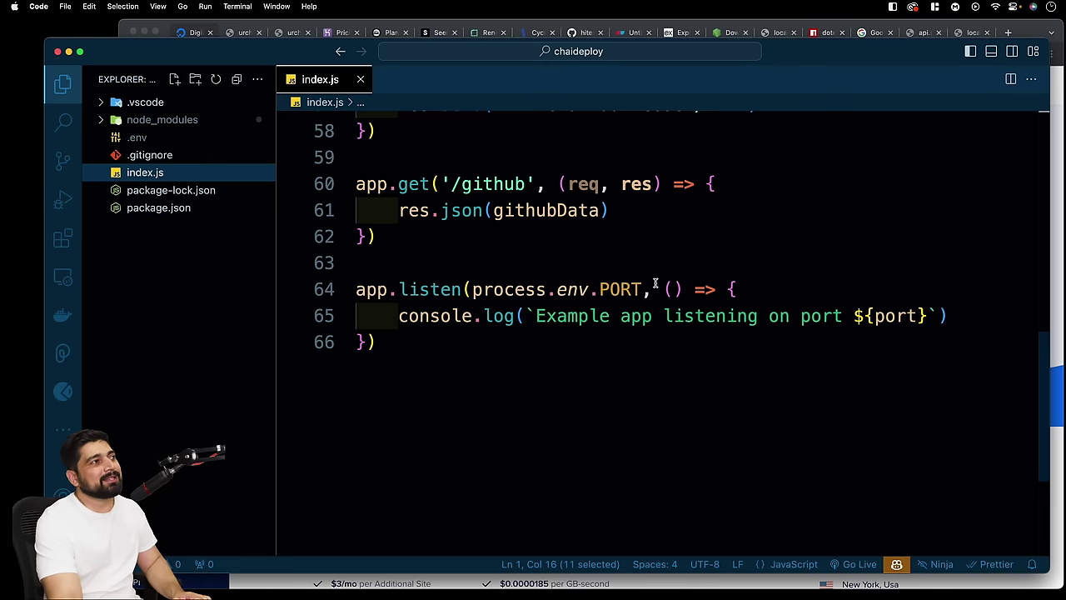
scroll(655, 284, up, 12)
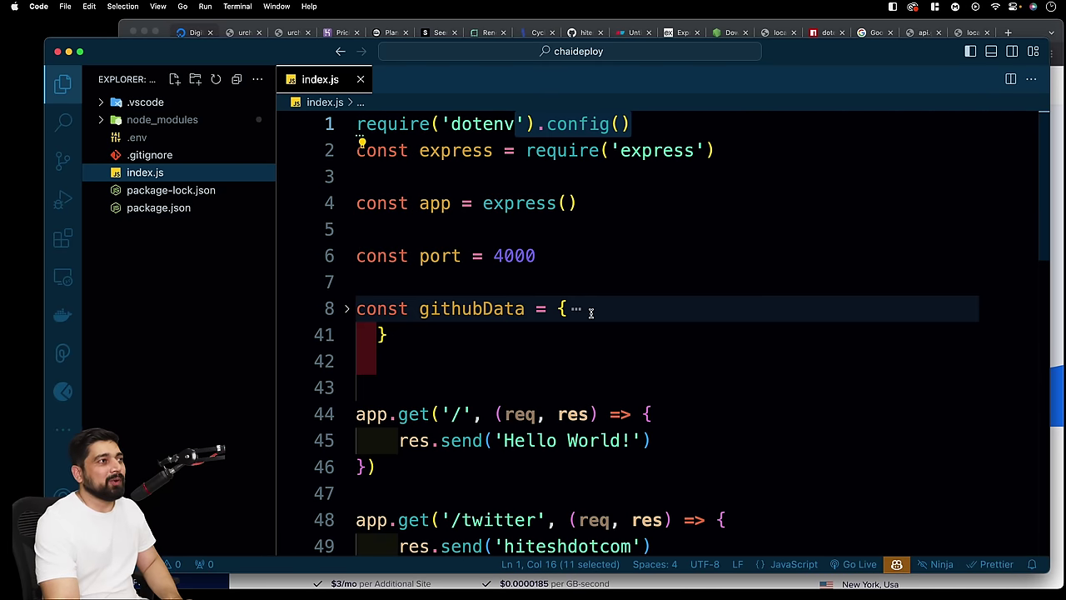
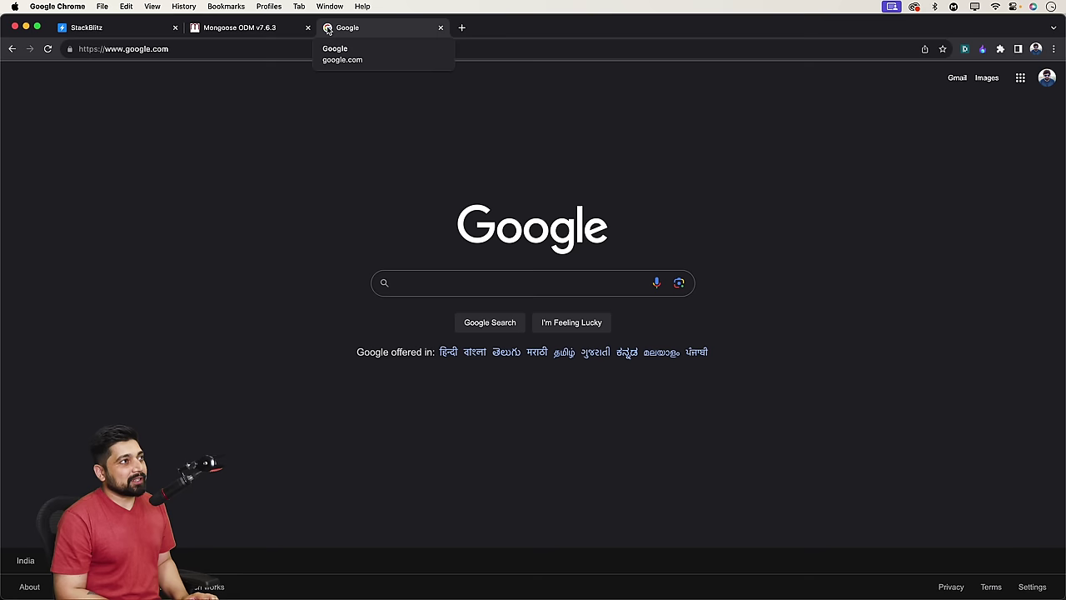
- Search Google for 'moon modeler' and open the datensen.com Moon Modeler page
text(modeler)
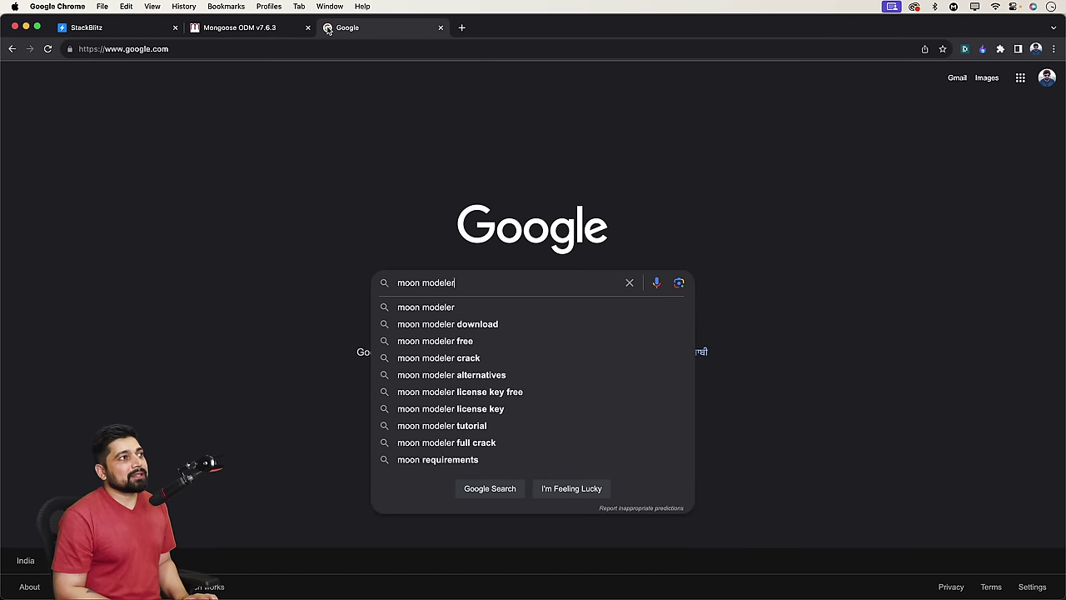
key(Return)
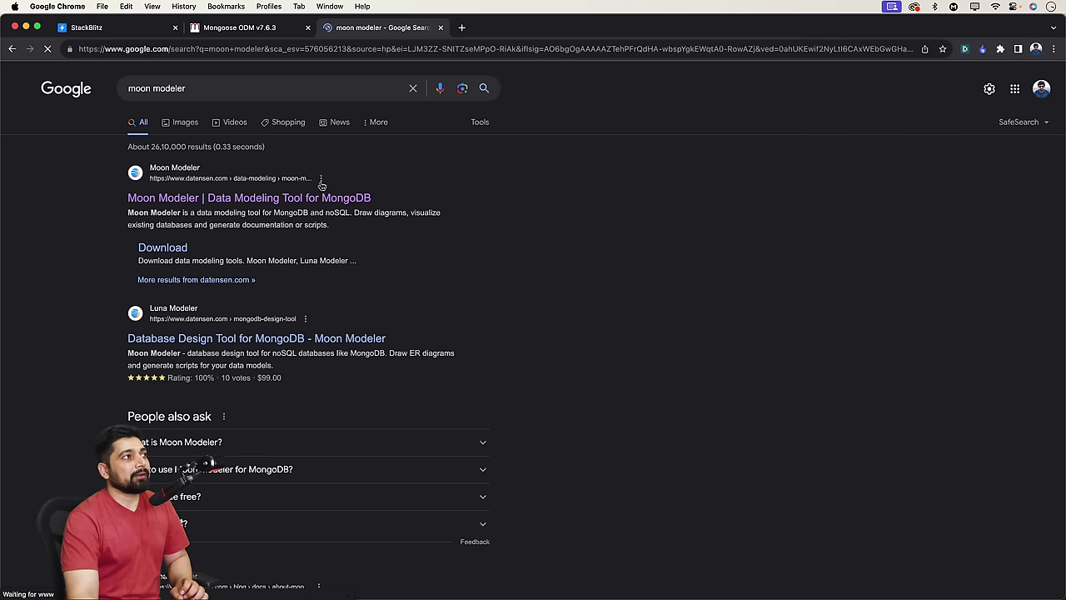
click(313, 200)
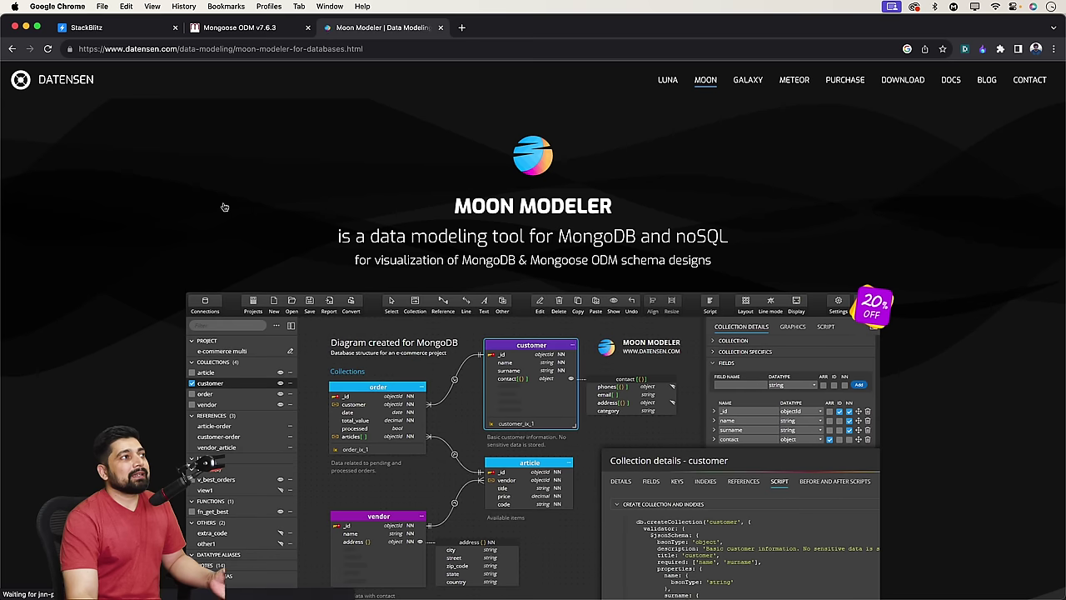
drag(372, 237, 573, 215)
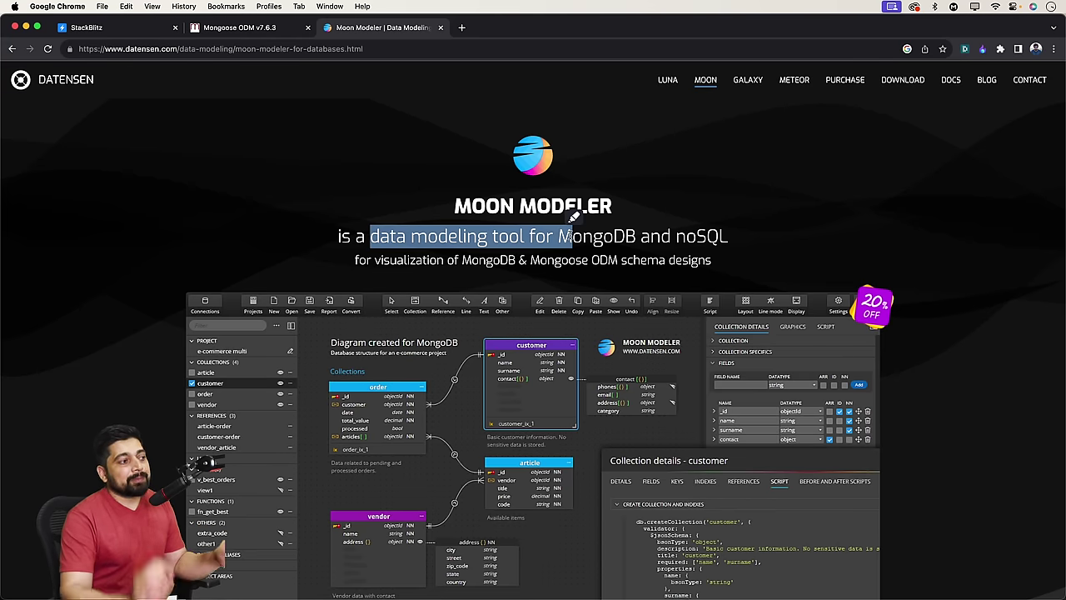
click(267, 231)
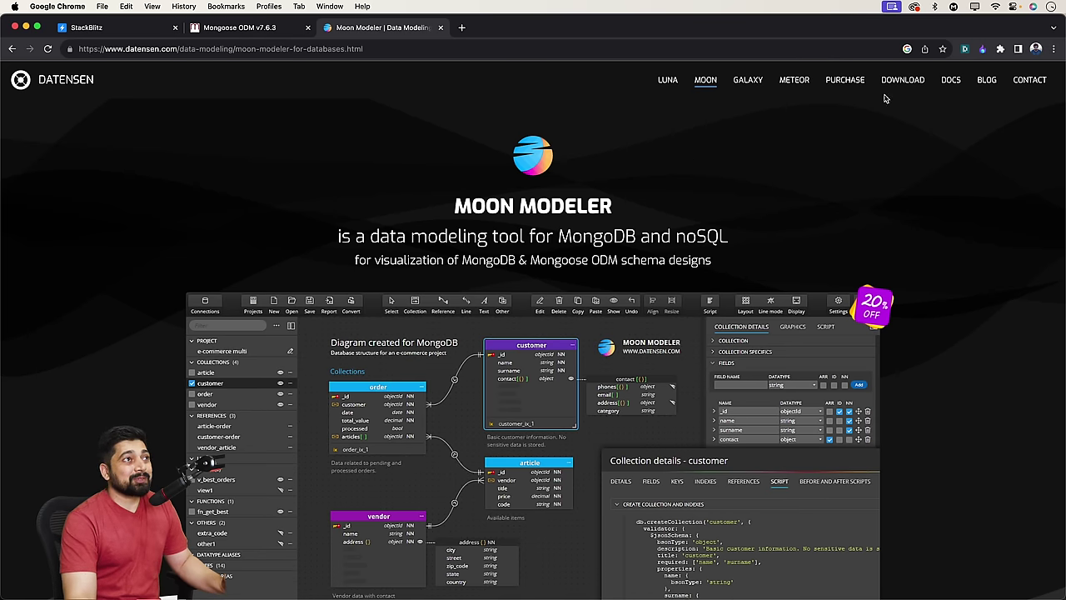
click(845, 79)
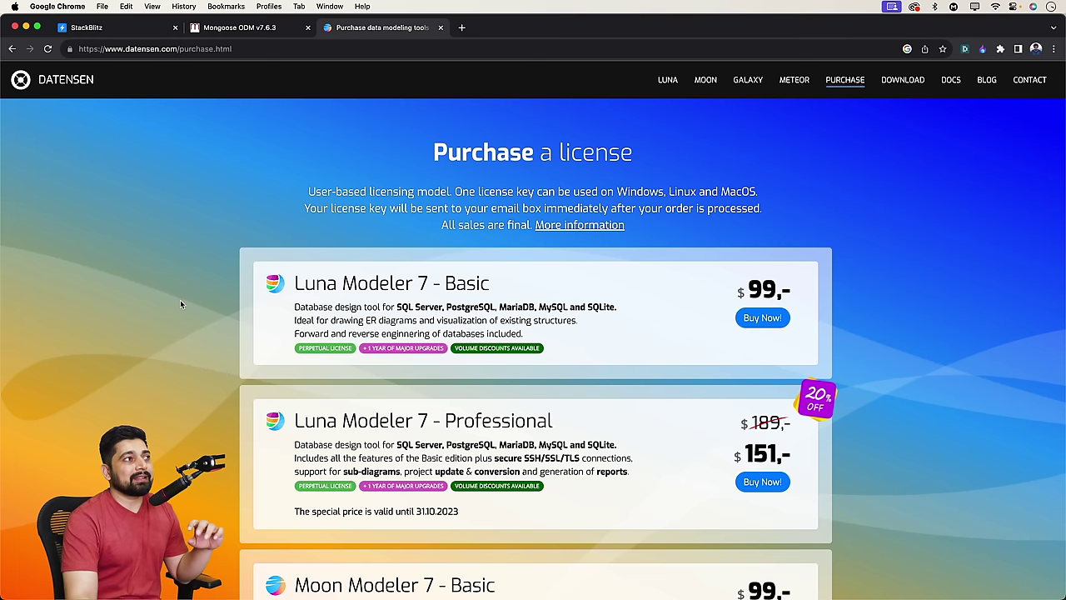
scroll(180, 303, down, 2)
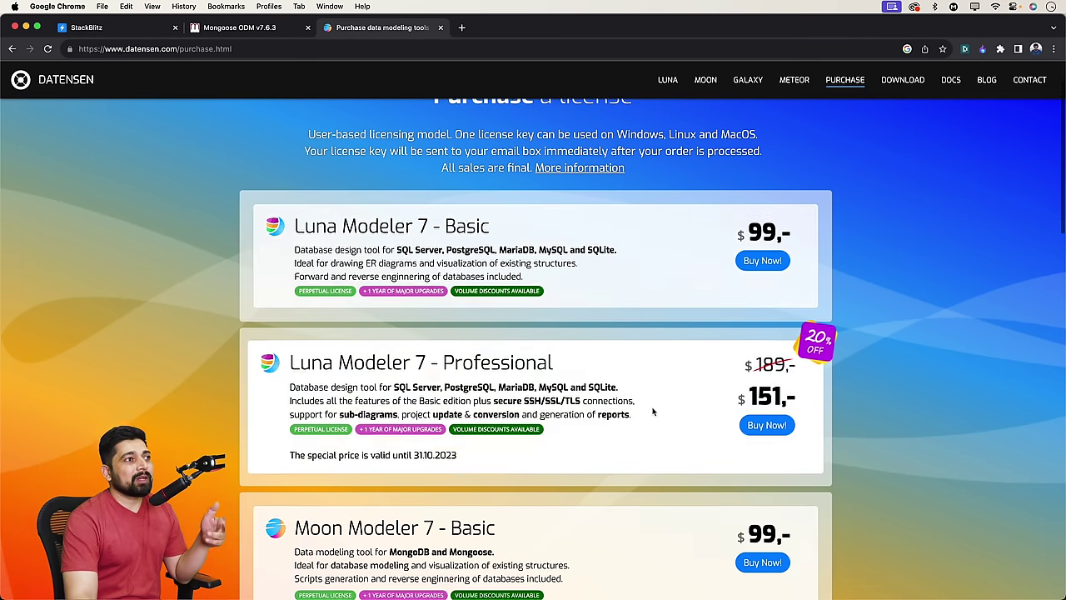
scroll(655, 409, down, 3)
scroll(636, 436, down, 2)
scroll(637, 436, up, 5)
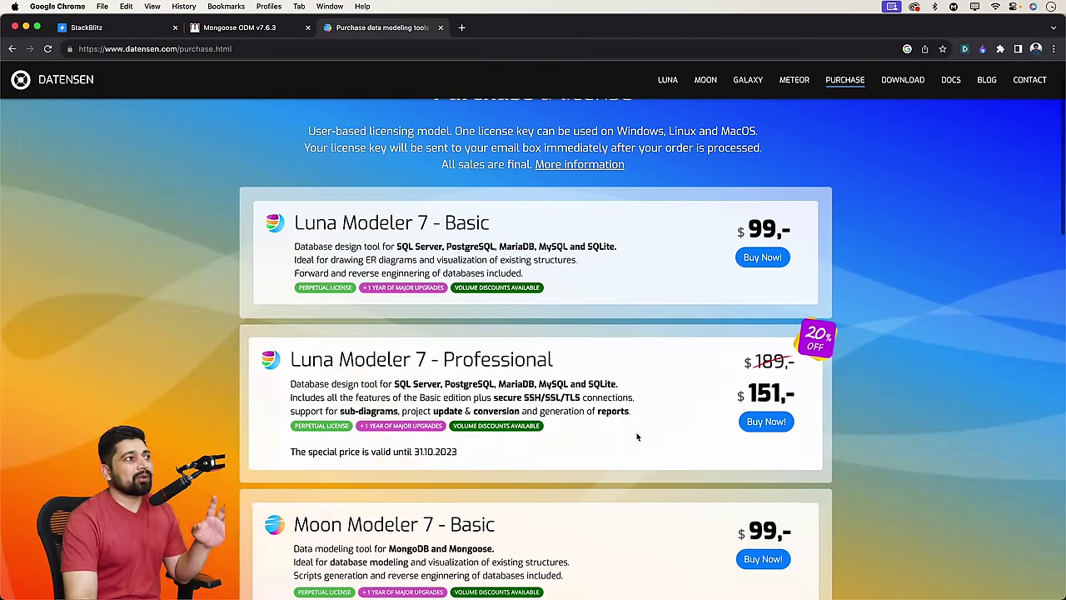
click(11, 48)
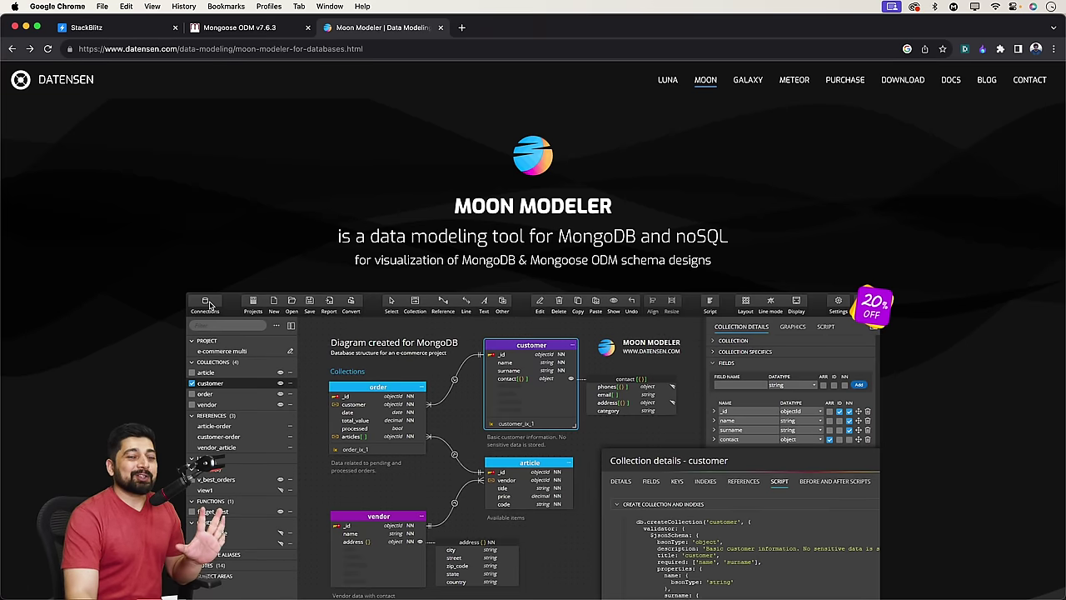
scroll(507, 403, down, 3)
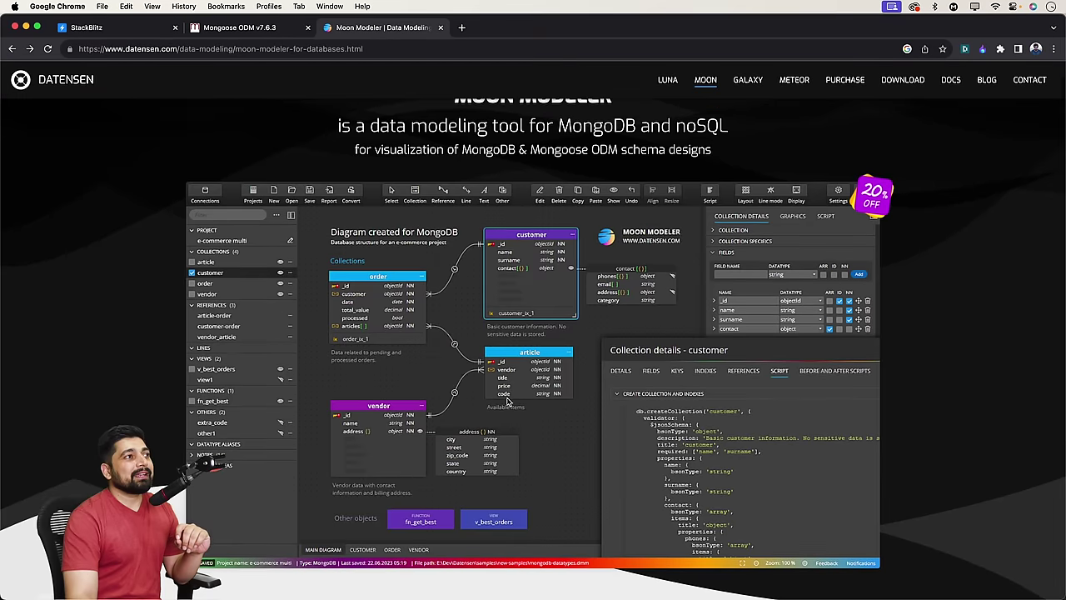
scroll(507, 403, down, 1)
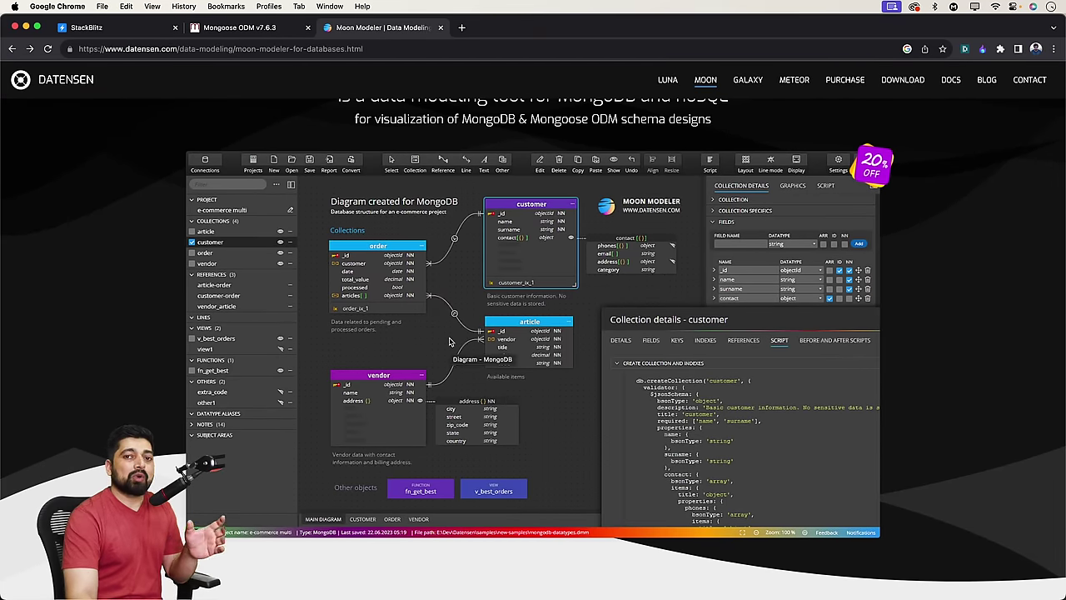
scroll(449, 341, down, 15)
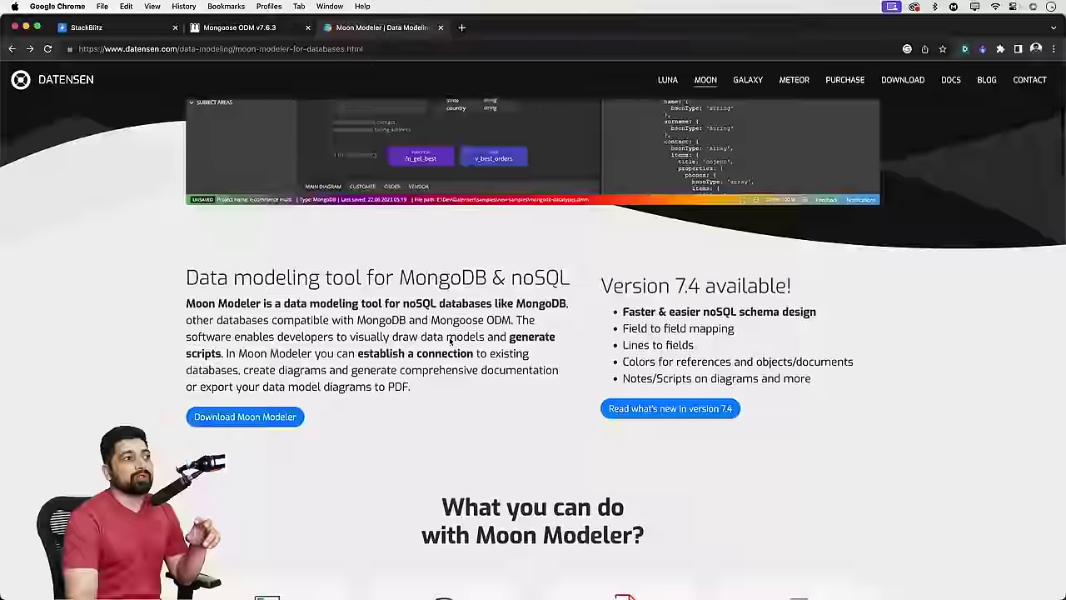
scroll(451, 336, down, 5)
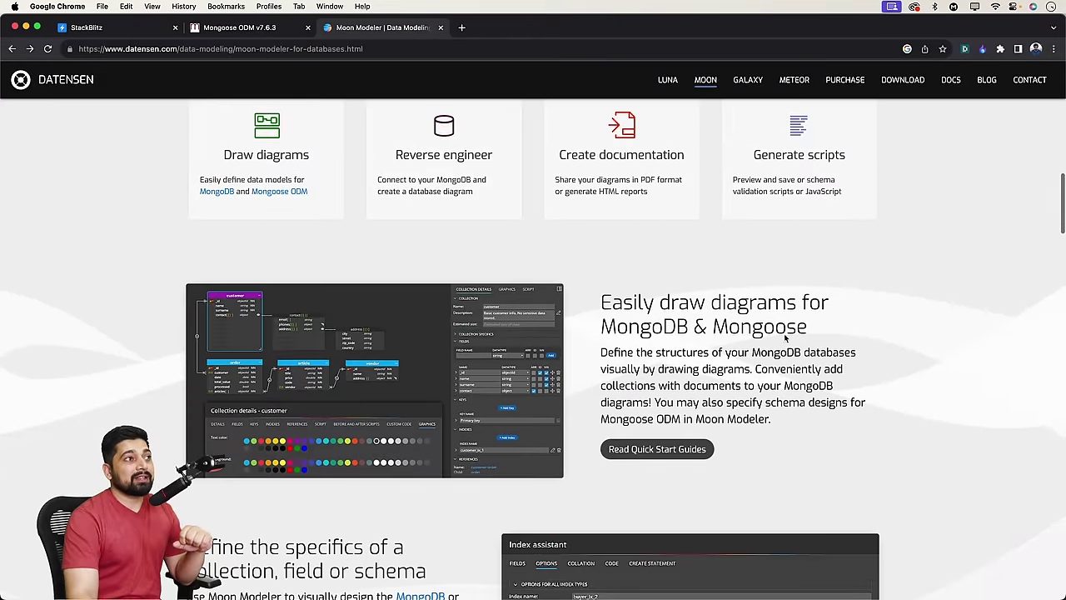
drag(621, 301, 776, 303)
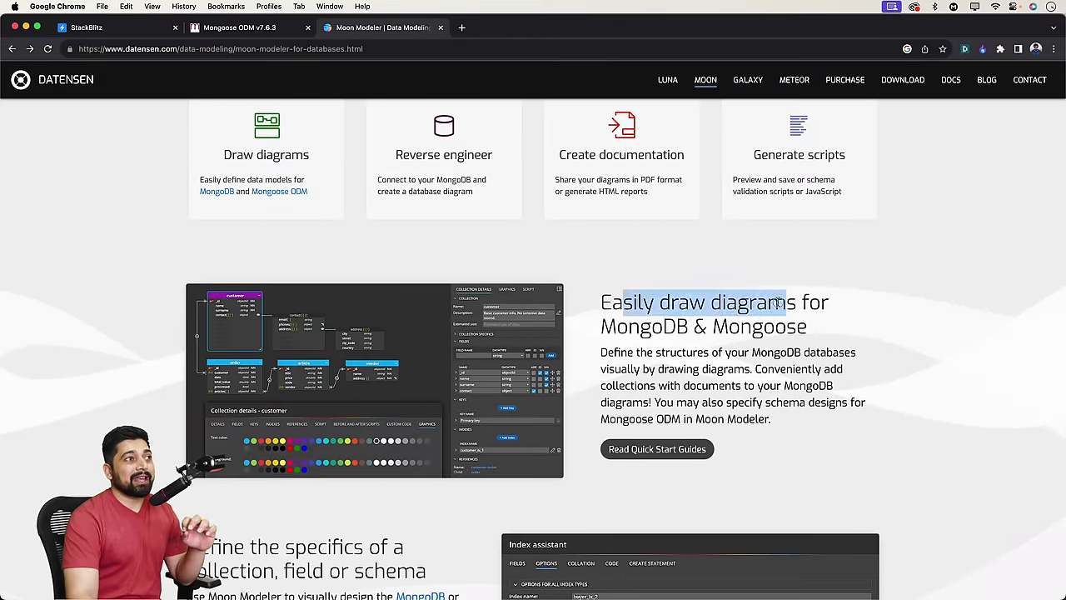
drag(628, 327, 805, 326)
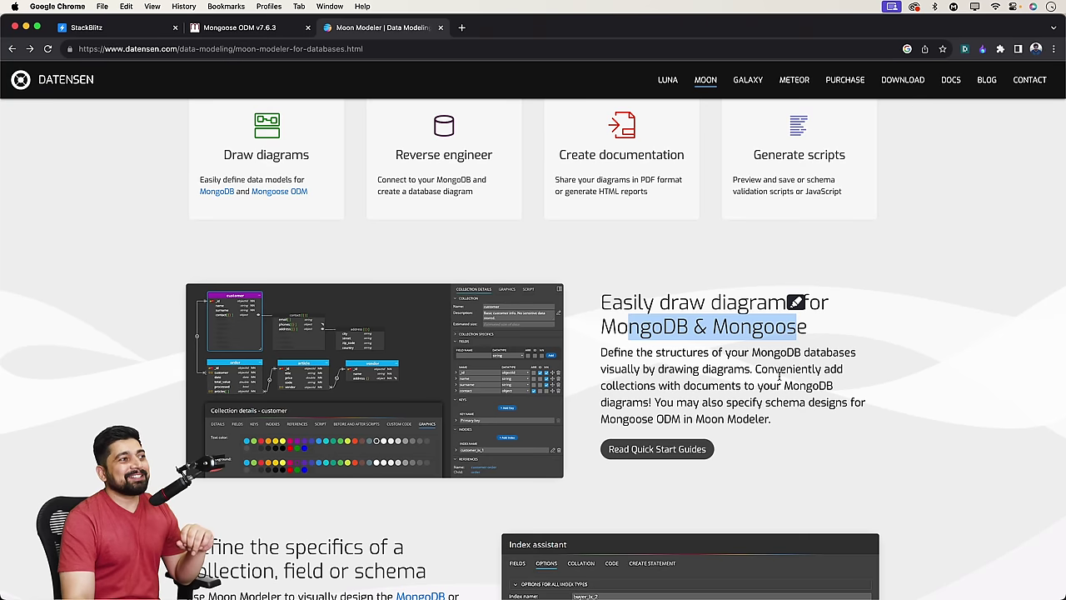
scroll(719, 382, down, 3)
scroll(720, 382, up, 3)
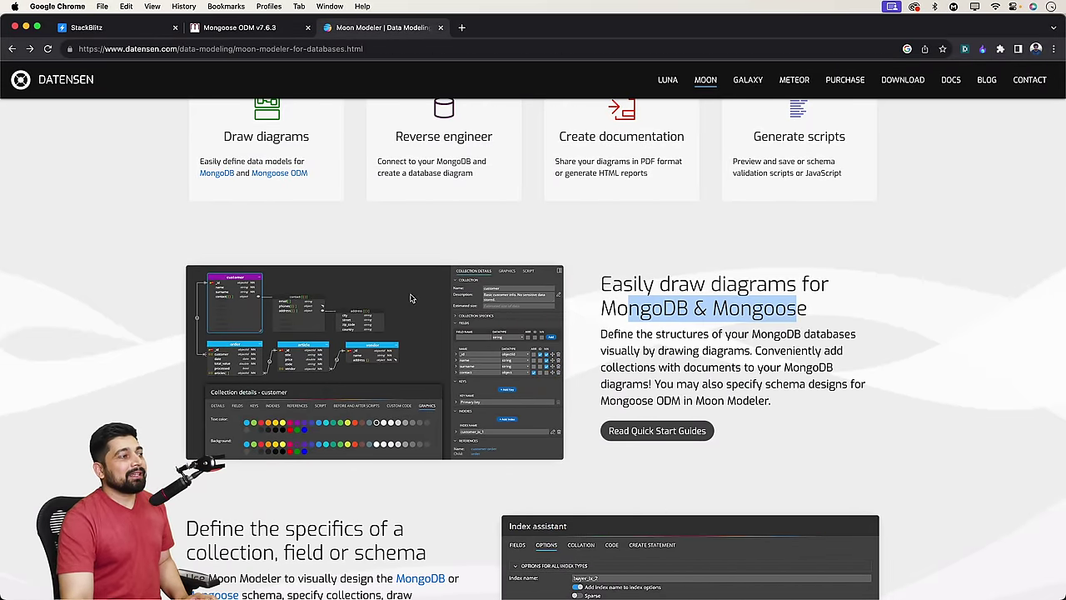
scroll(410, 298, up, 10)
scroll(410, 297, down, 2)
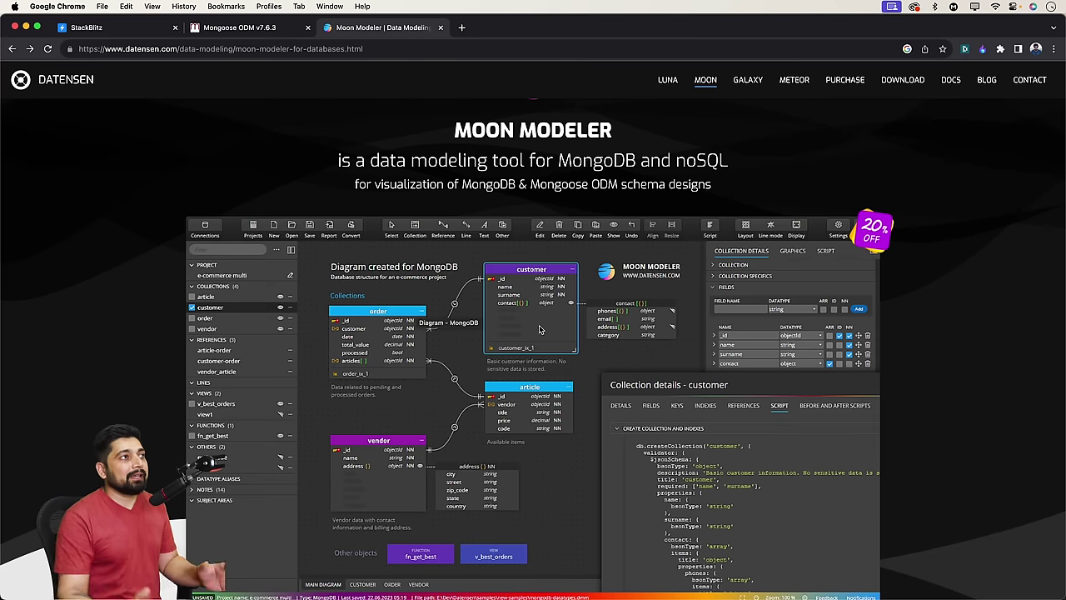
- Go to Eraser in a new tab and open the reactjs file from the dashboard
click(463, 29)
text(er)
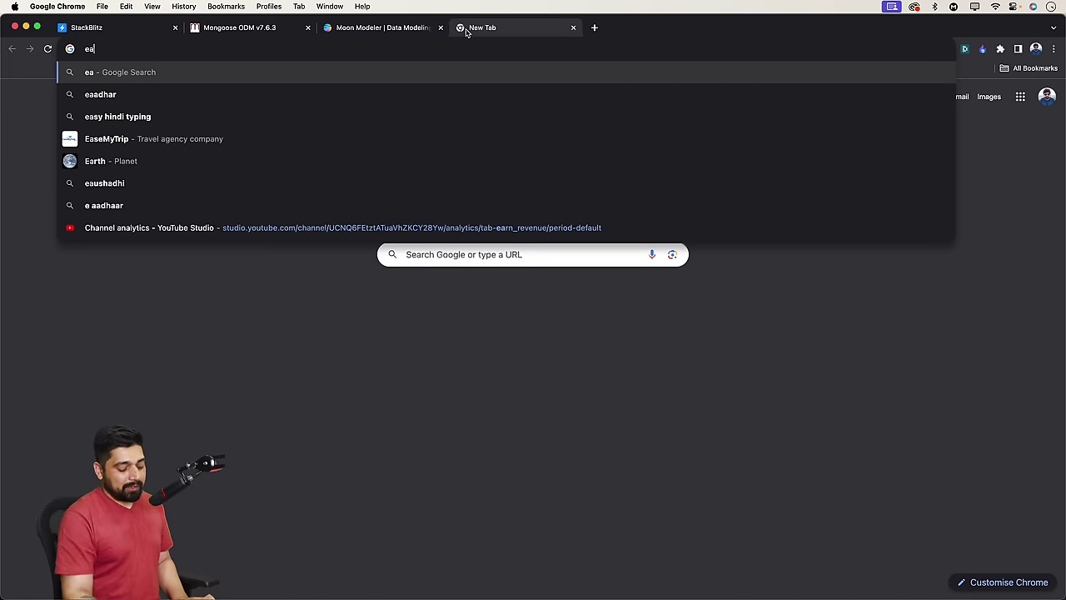
key(Return)
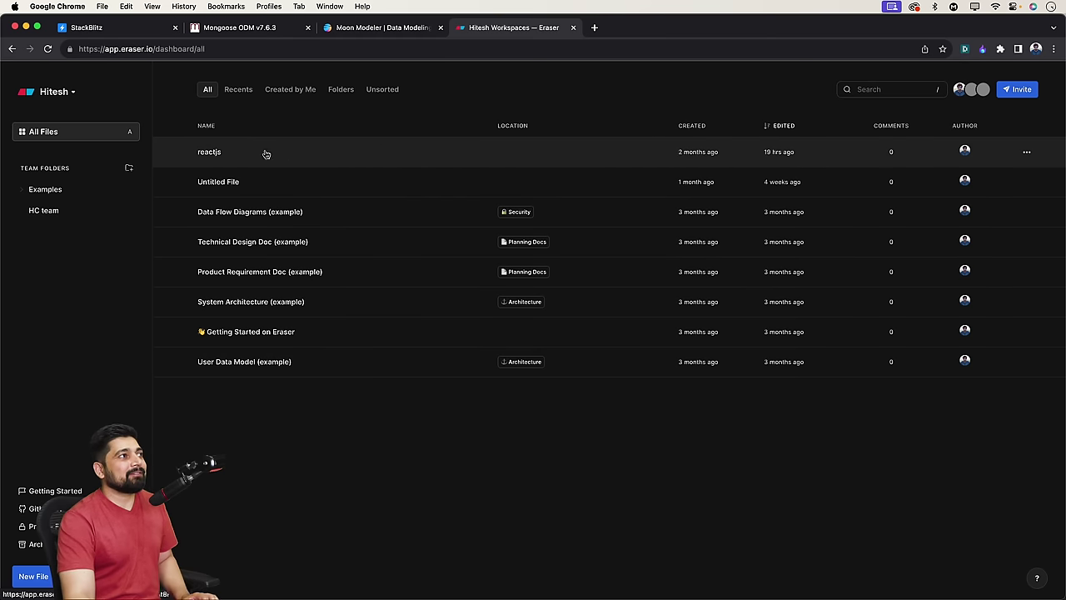
click(209, 152)
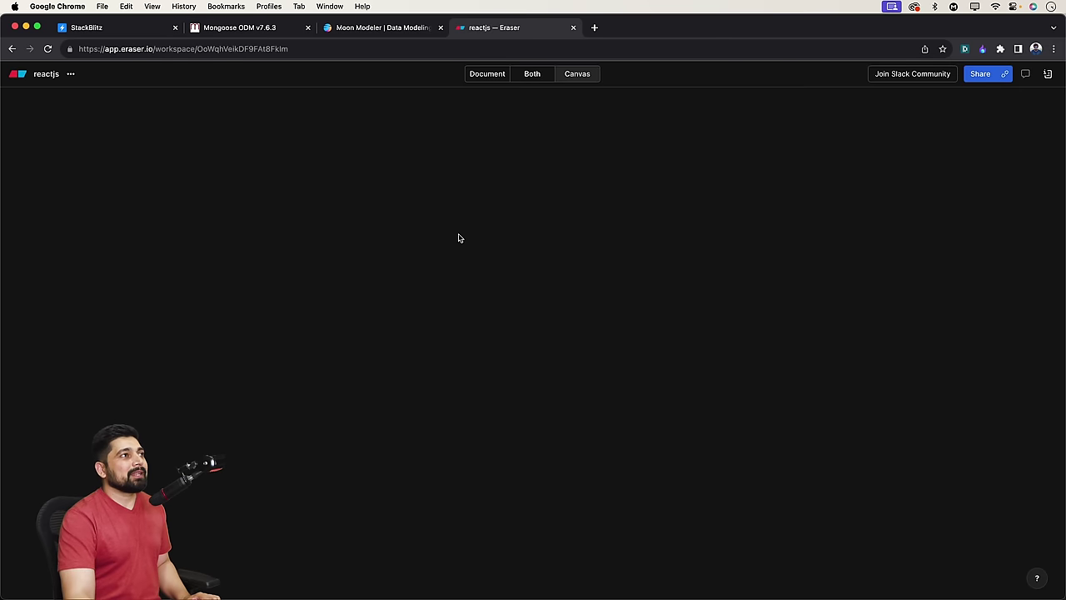
- Insert a diagram-as-code Entity Relationship template onto empty reactjs canvas
scroll(538, 281, right, 5)
scroll(534, 280, right, 15)
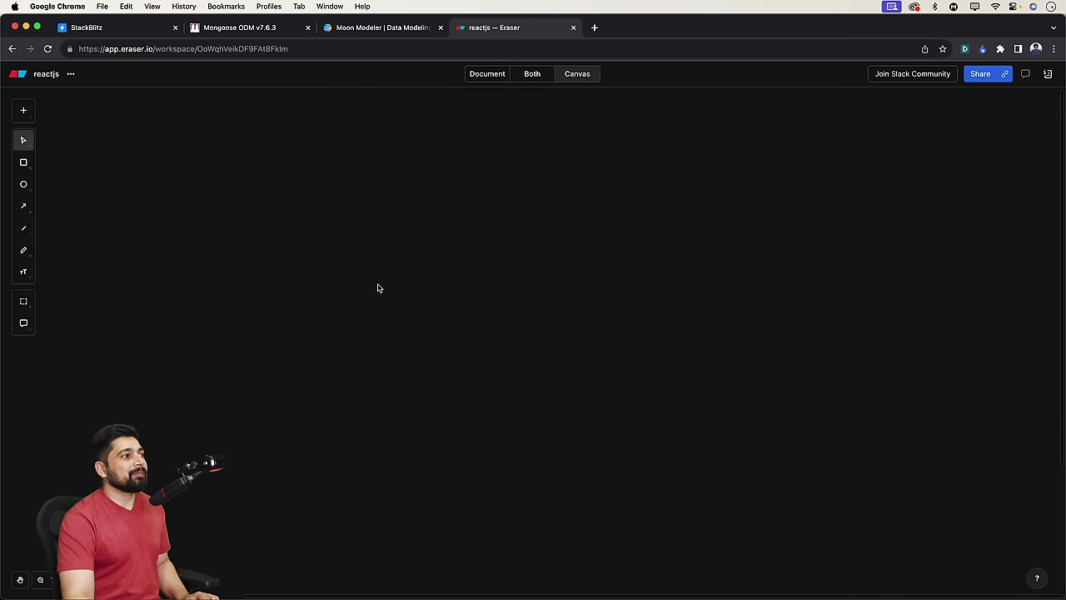
scroll(377, 287, right, 5)
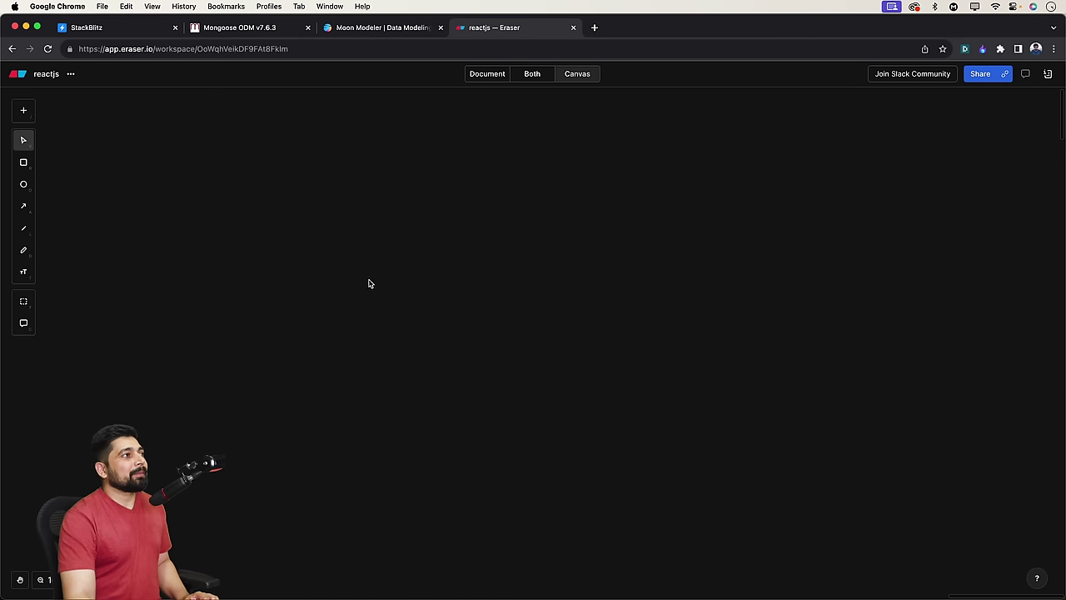
click(24, 113)
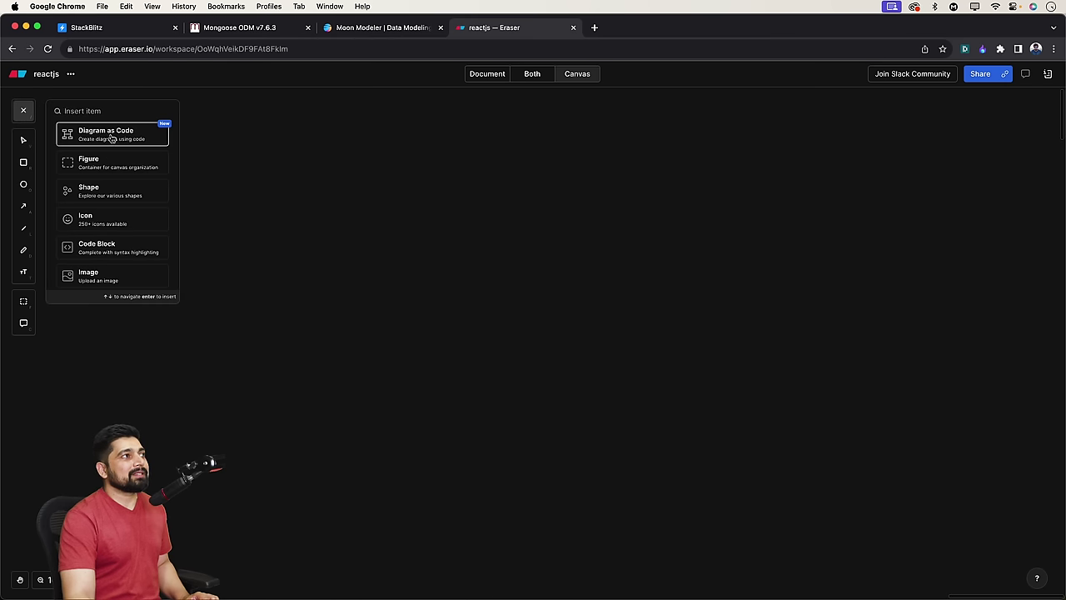
click(116, 138)
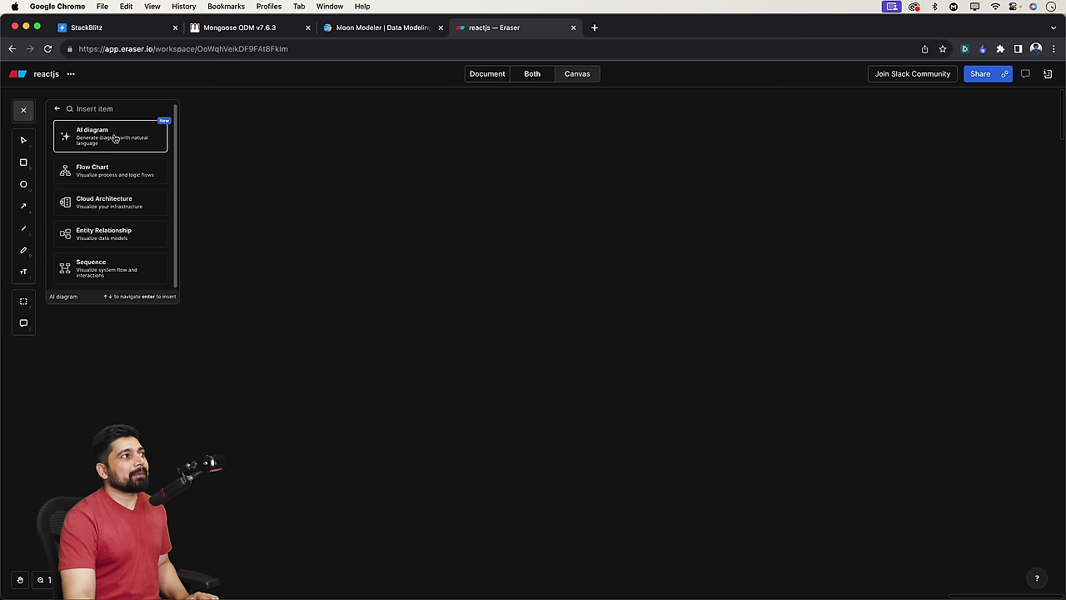
click(109, 234)
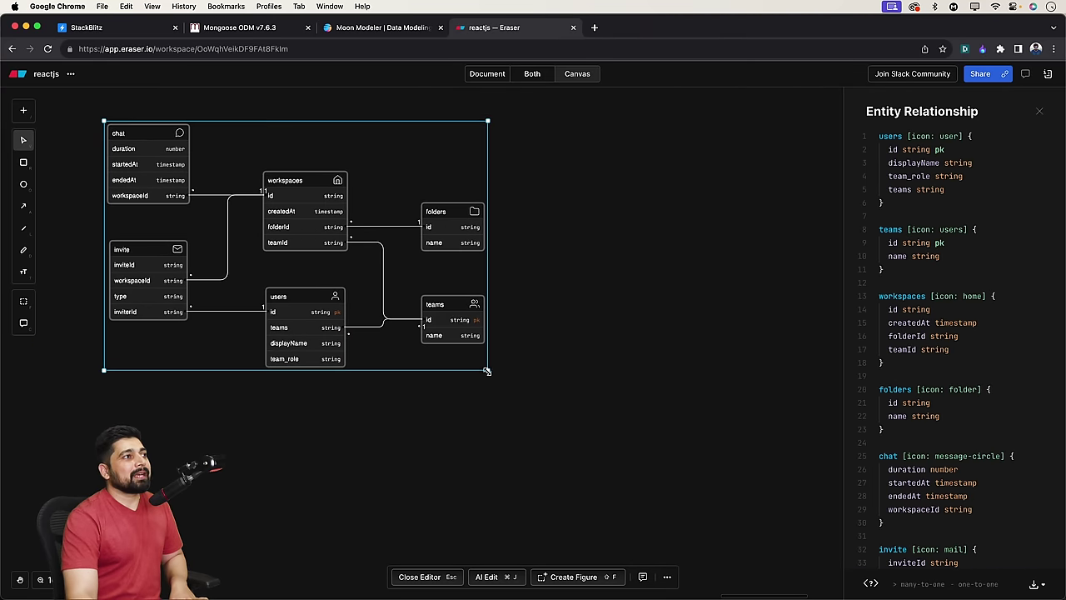
- Enlarge the ER diagram, show its code, and compare it with the Moon Modeler page
drag(758, 508, 721, 489)
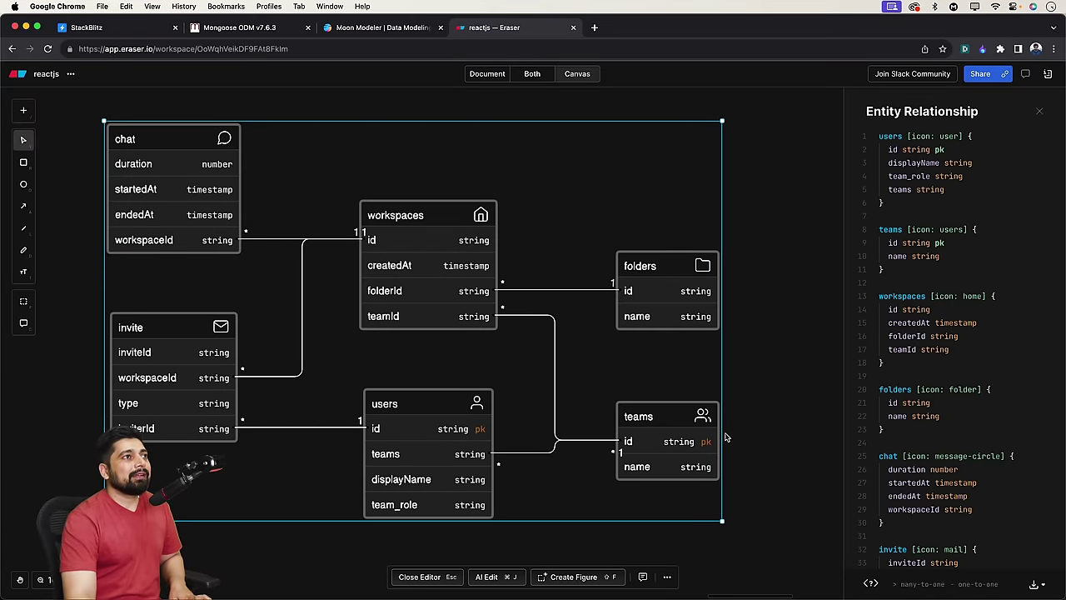
scroll(494, 308, down, 1)
scroll(494, 308, left, 1)
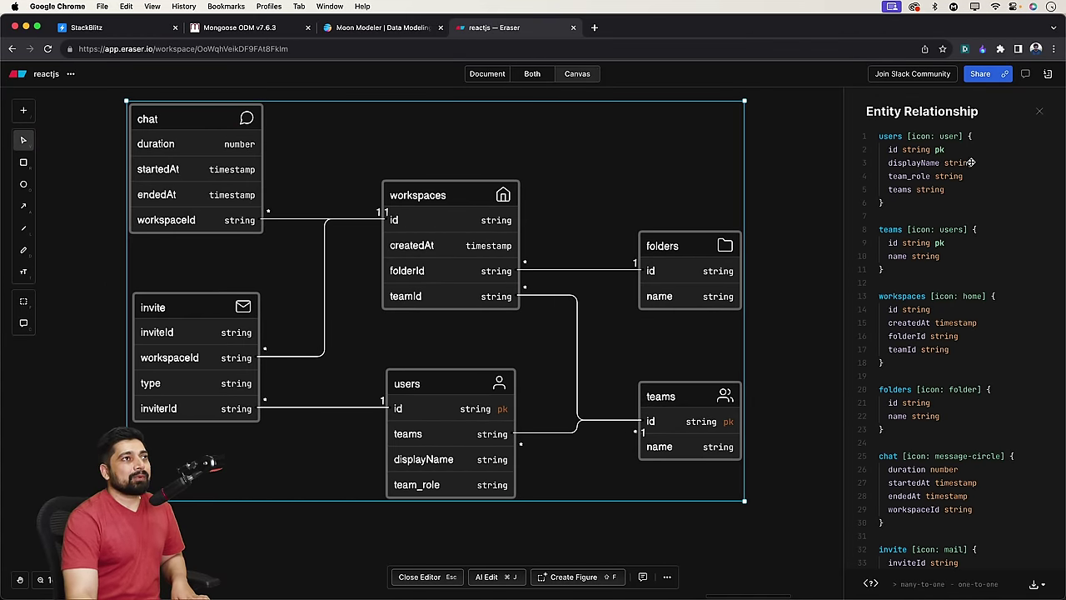
click(1041, 112)
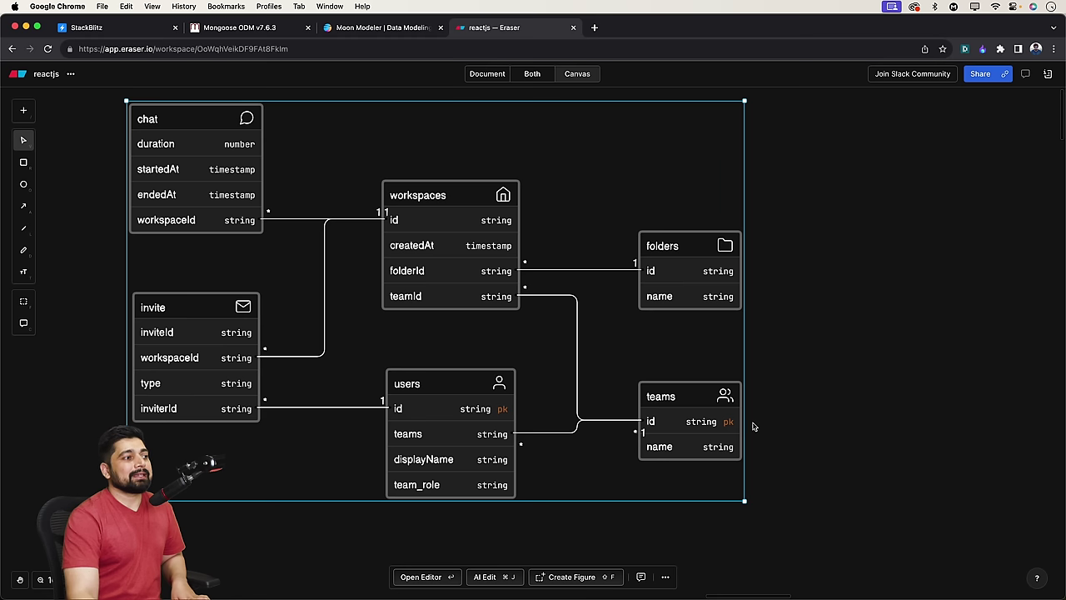
click(408, 578)
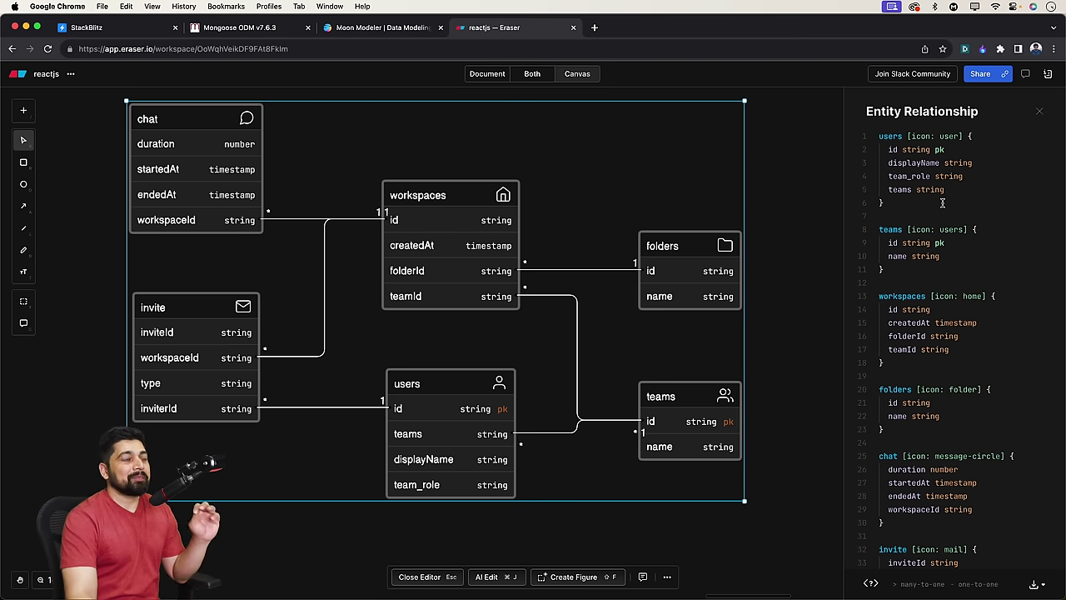
click(395, 32)
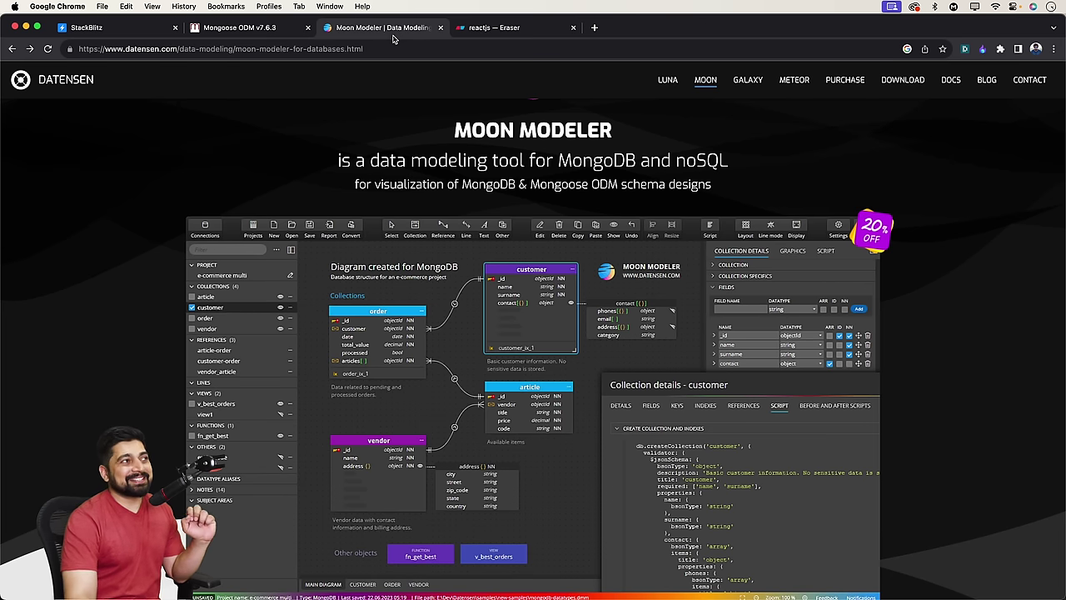
click(501, 30)
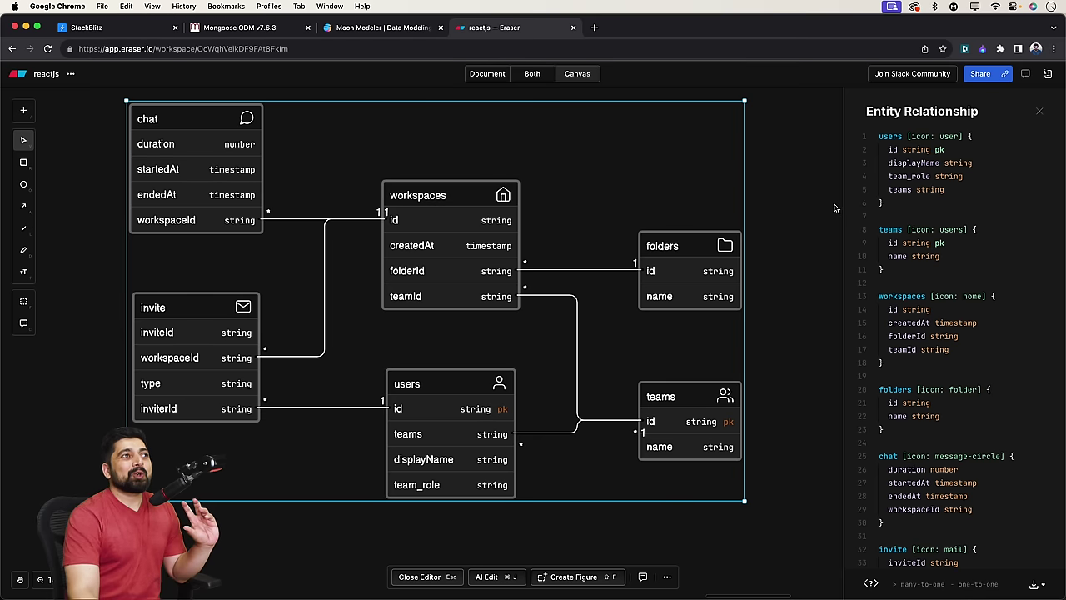
- Walk through the ER code: users table fields, types, icon setting and relationship lines
drag(880, 137, 916, 200)
click(951, 214)
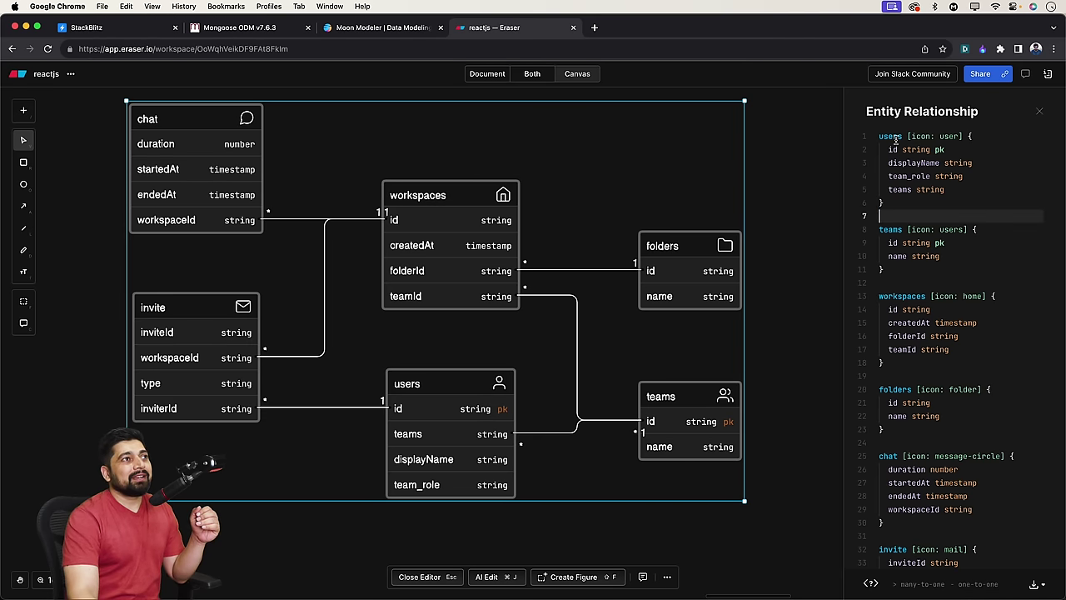
click(904, 148)
drag(904, 140, 973, 137)
drag(889, 149, 958, 190)
scroll(949, 237, down, 4)
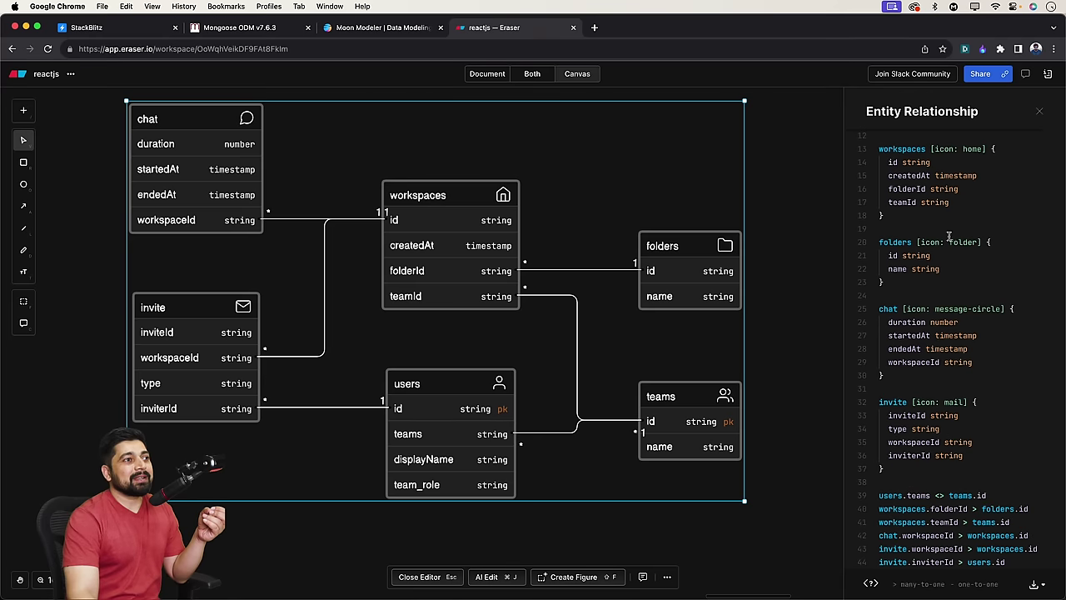
drag(880, 495, 990, 558)
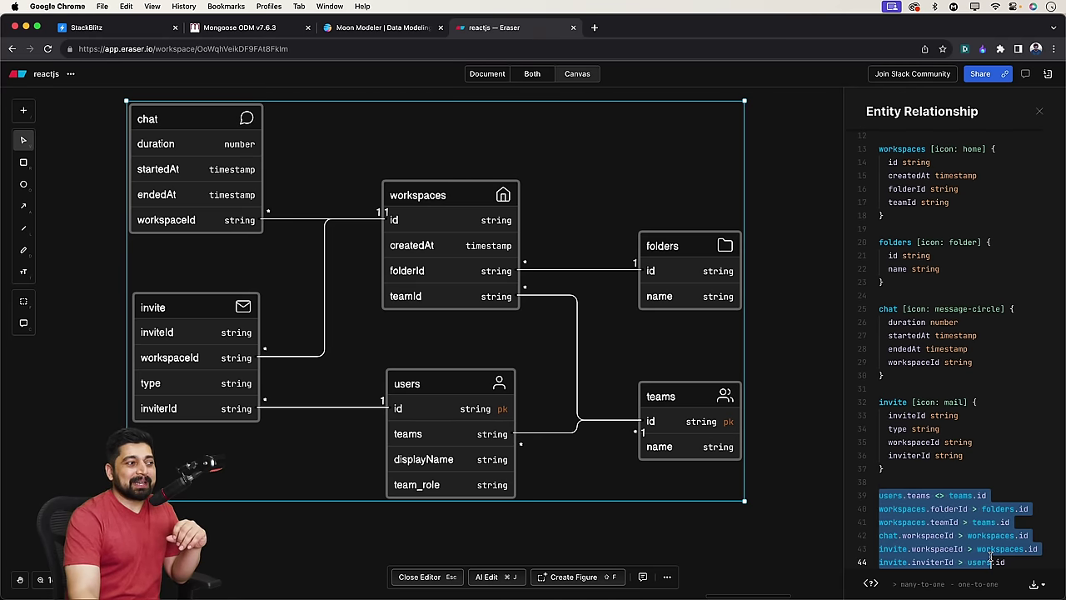
click(900, 481)
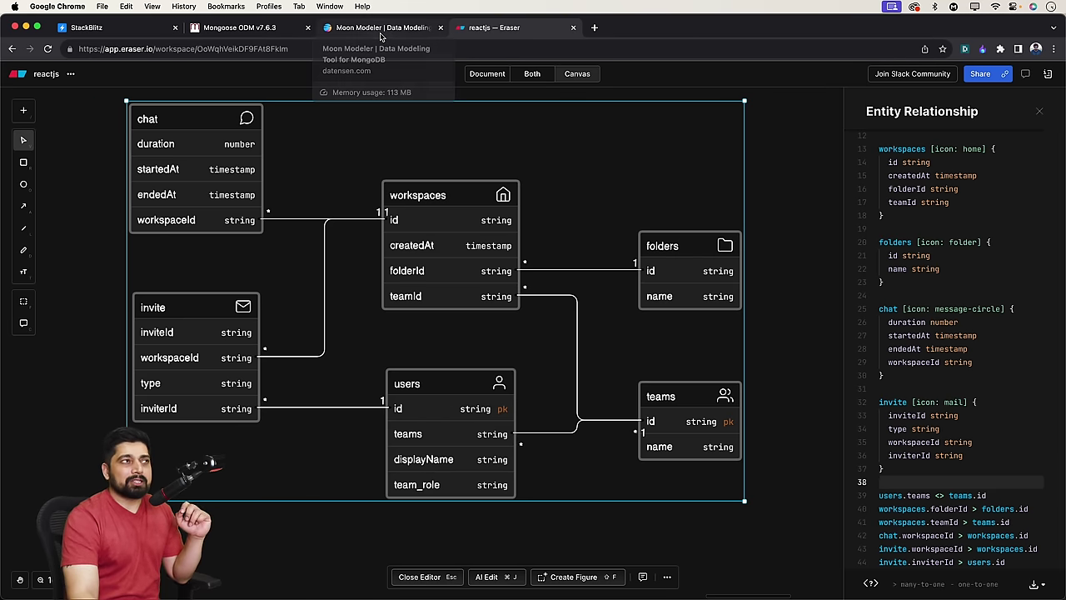
- Recheck Moon Modeler, pan to empty canvas beside the diagram, and close the code editor
click(380, 33)
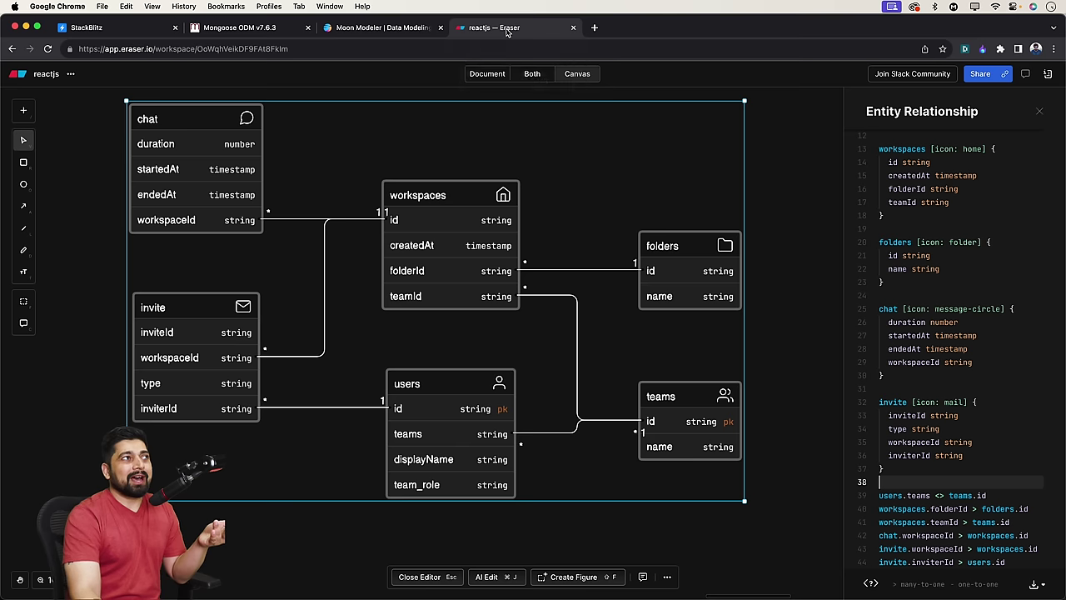
click(507, 31)
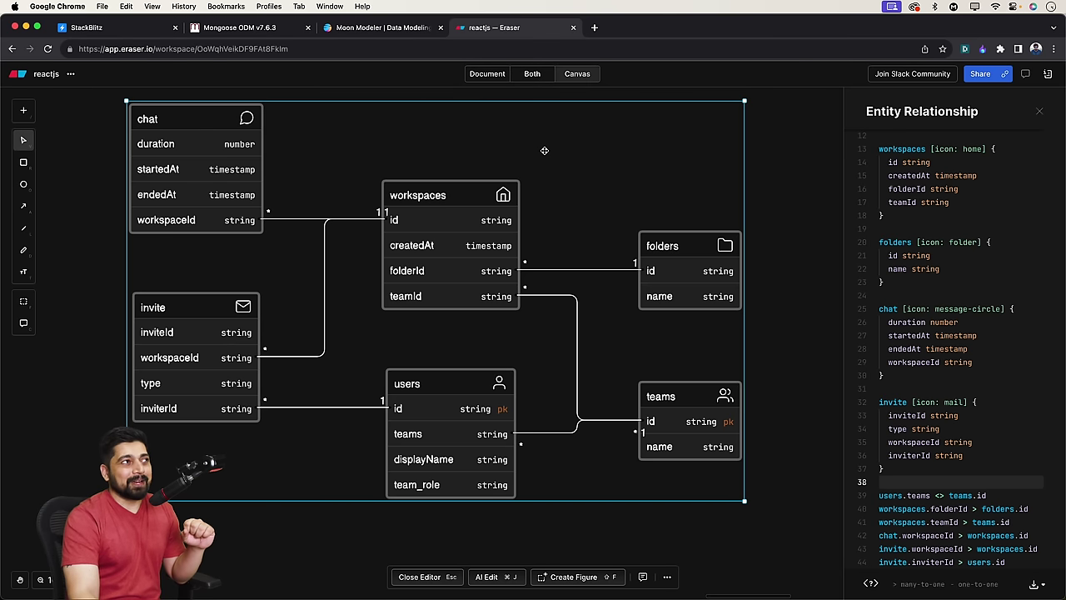
scroll(570, 200, right, 4)
scroll(570, 200, up, 3)
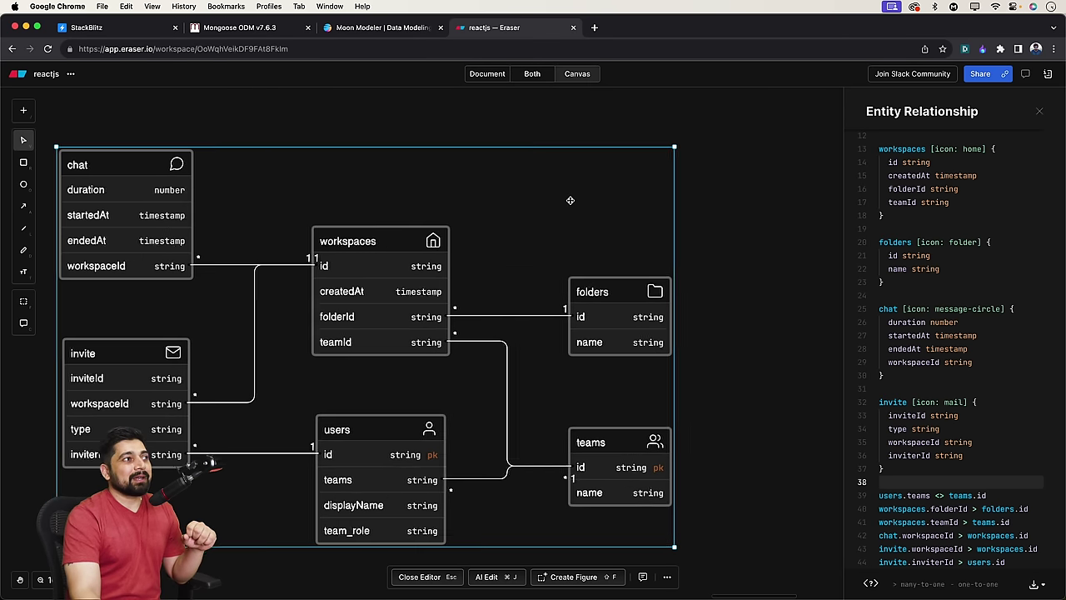
scroll(569, 200, left, 3)
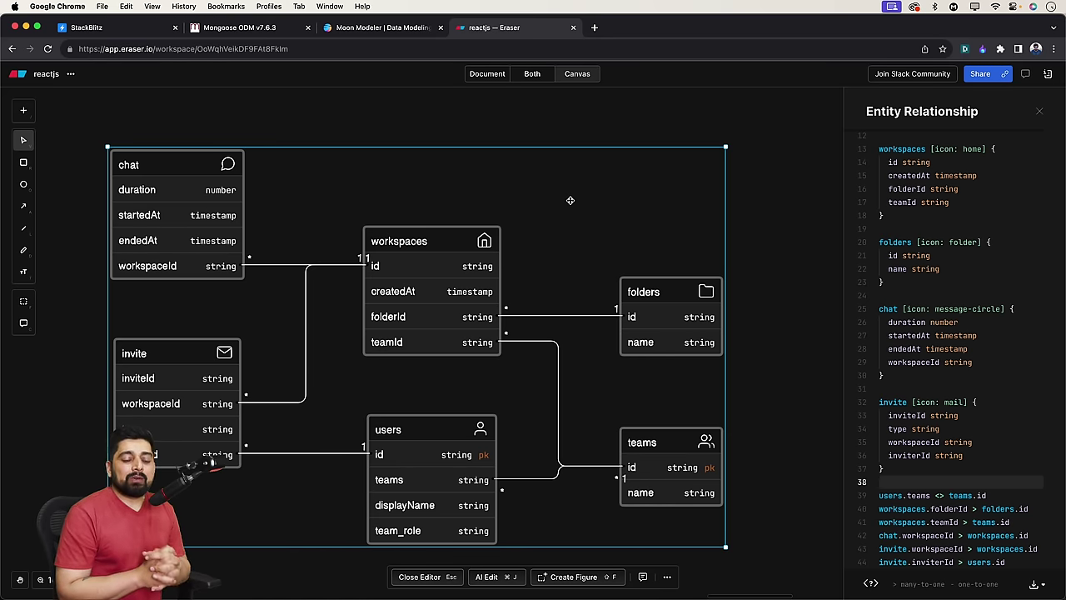
scroll(570, 200, right, 15)
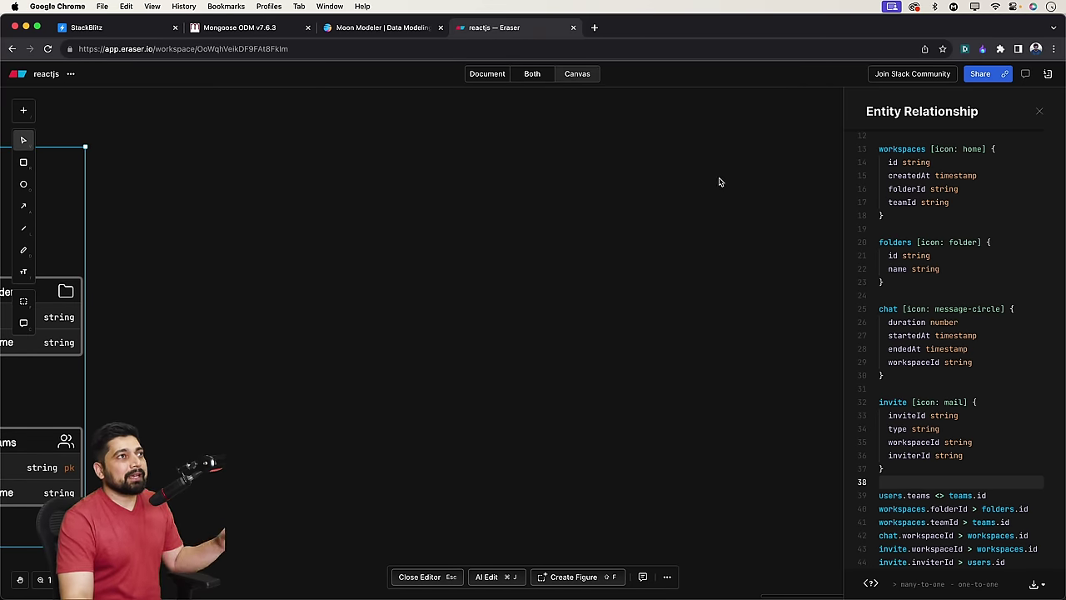
click(1039, 111)
- Draw a large, tall rectangle on the blank canvas with the rectangle tool (R)
scroll(536, 190, right, 5)
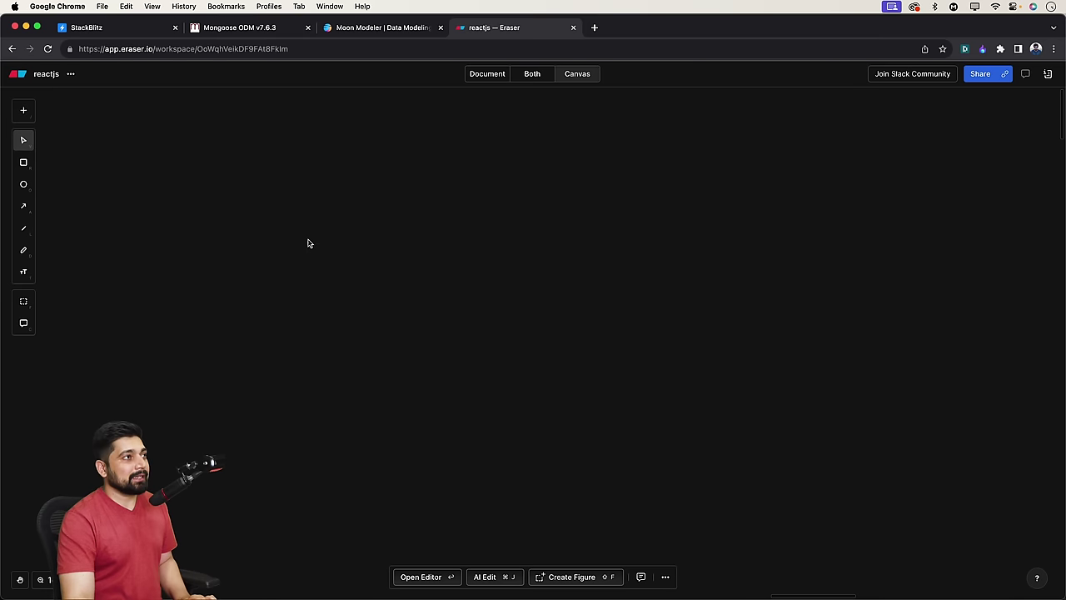
key(r)
drag(288, 149, 588, 504)
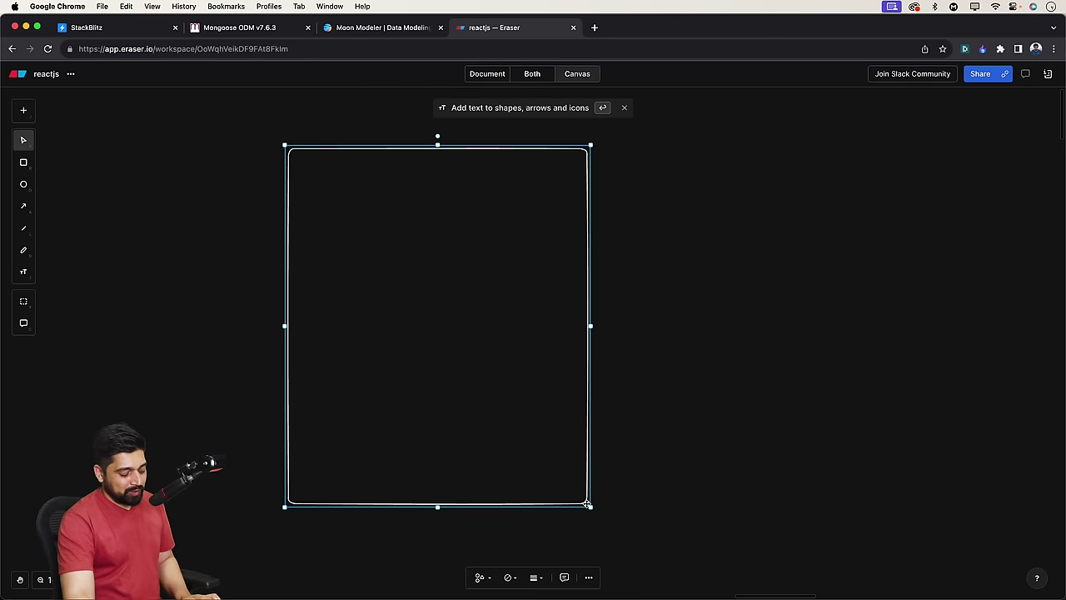
- Add a 'Register' title at the top of the rectangle
click(752, 391)
double_click(500, 221)
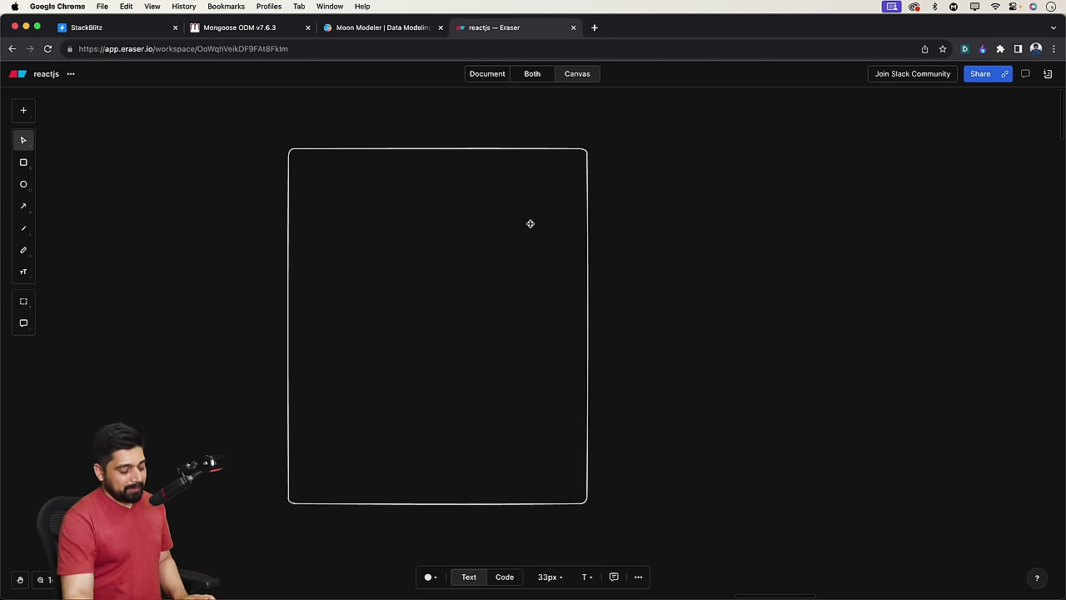
text(Register)
key(Escape)
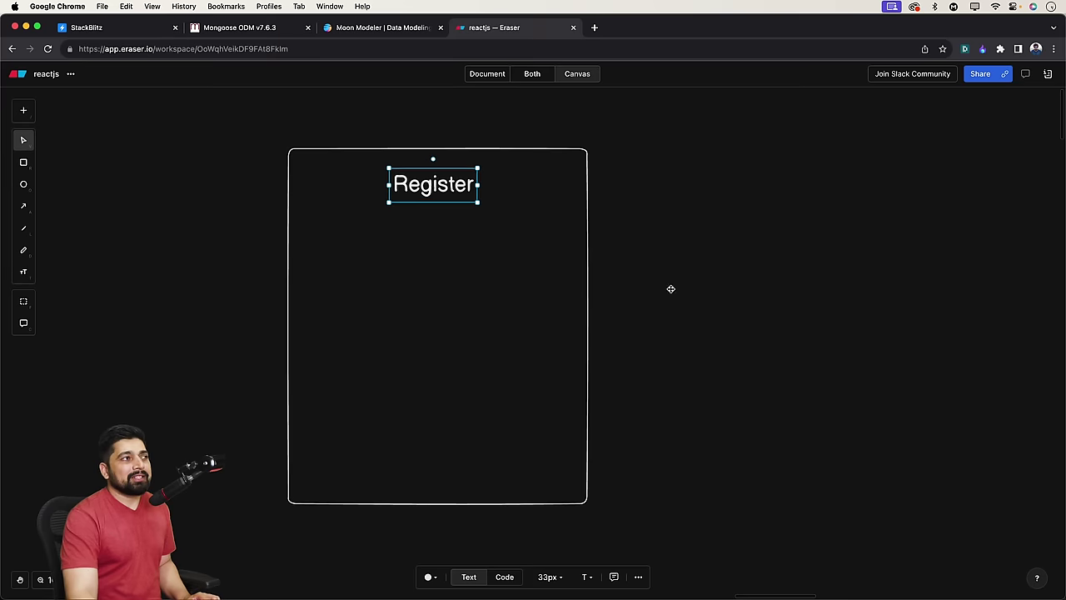
click(675, 309)
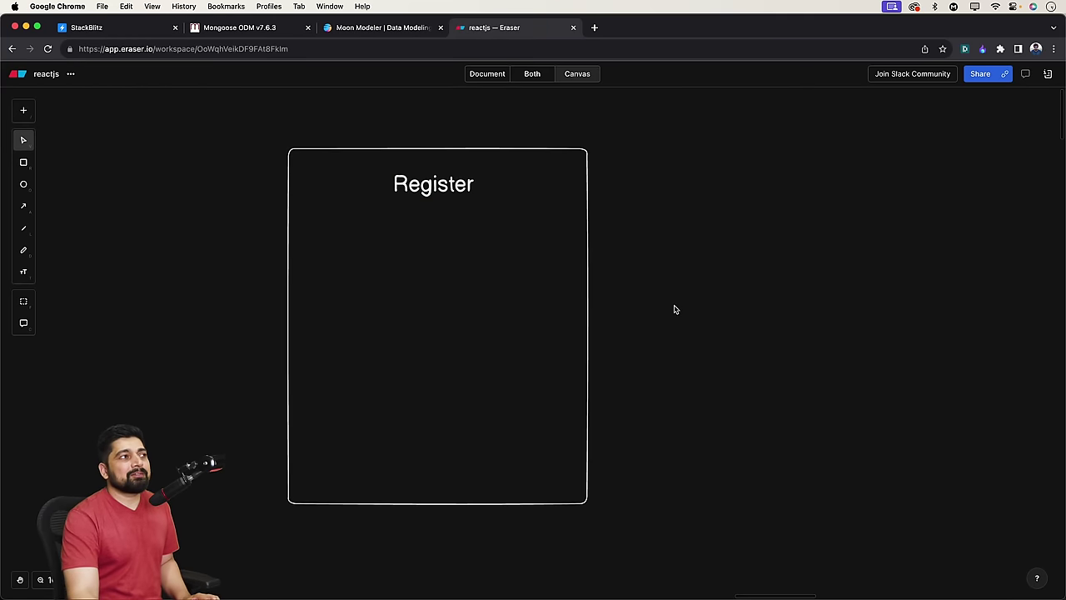
- Add a text block with 'username', 'email' and 'password' on separate lines
key(t)
click(345, 269)
text(username)
key(Return)
text(email)
key(Return)
text(passow)
key(BackSpace)
key(BackSpace)
text(word)
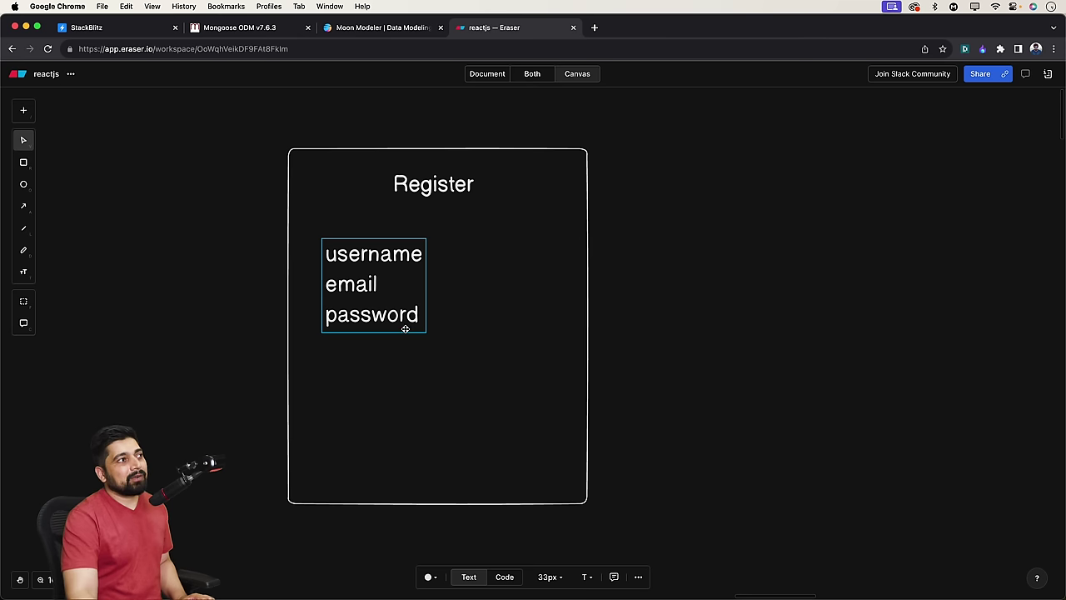
click(435, 379)
- Add a 'register' button label near the bottom of the rectangle
double_click(448, 427)
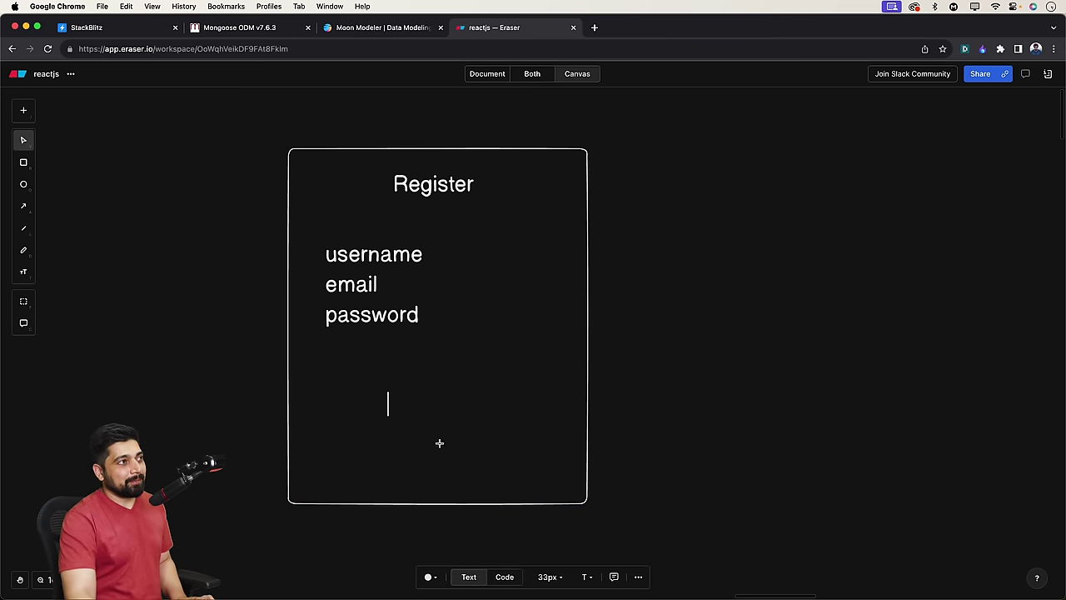
text(submit)
key(BackSpace)
key(BackSpace)
key(BackSpace)
key(BackSpace)
key(BackSpace)
key(BackSpace)
text(register)
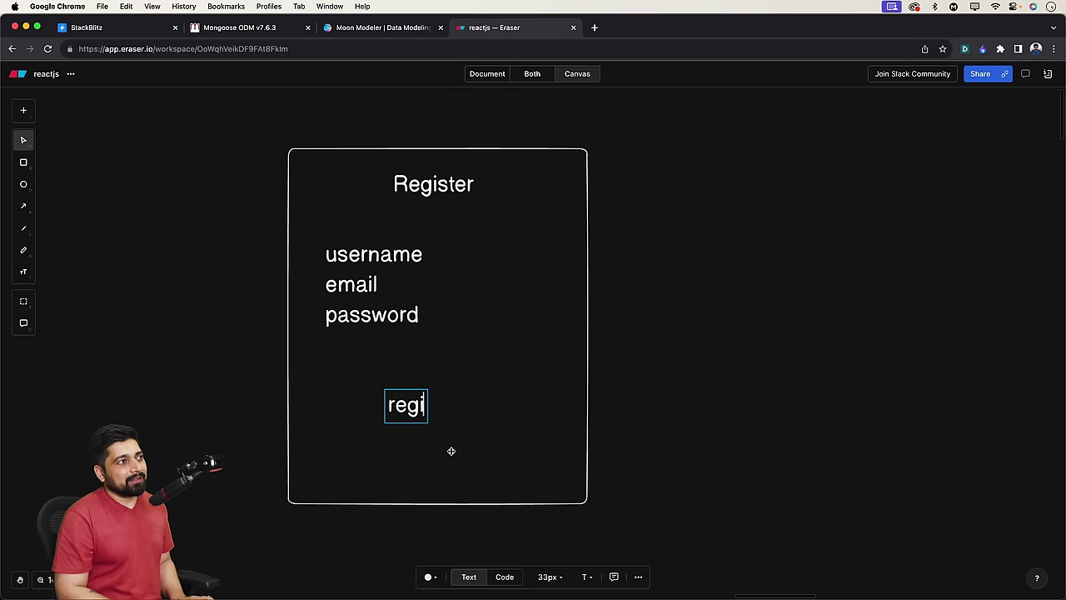
key(Escape)
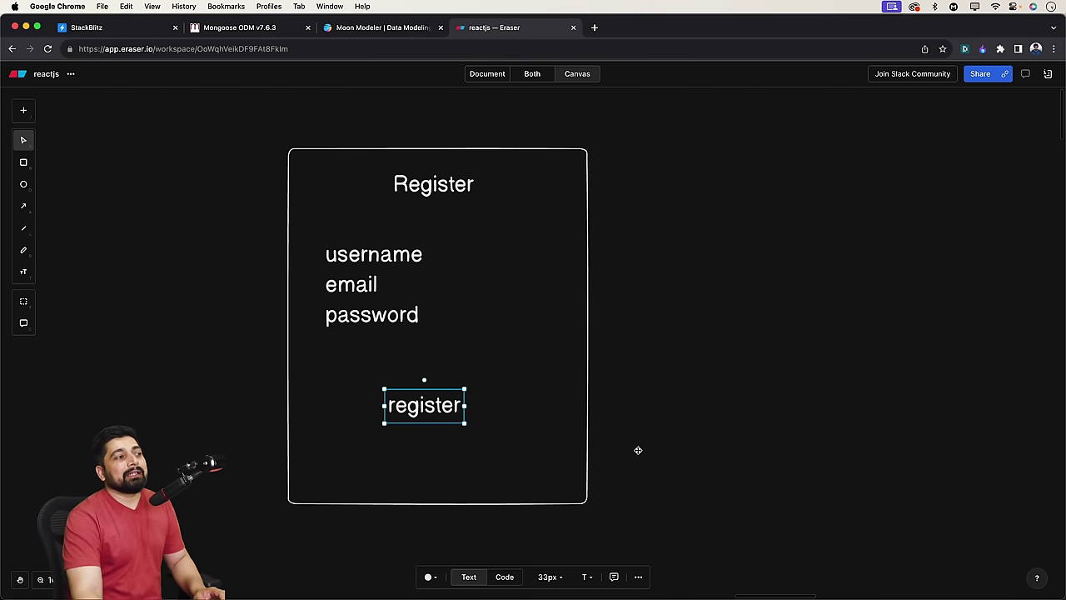
click(621, 424)
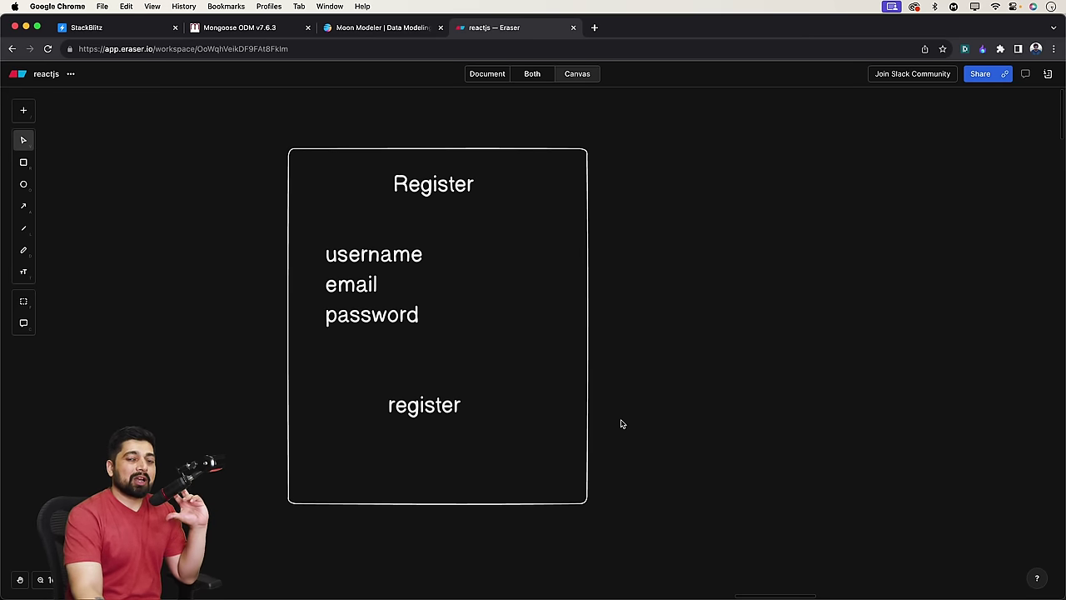
- Shift the register label and field lines down, and add a 'photo' label above the fields
drag(432, 406, 431, 440)
drag(371, 280, 385, 345)
click(421, 255)
double_click(422, 255)
text(photo)
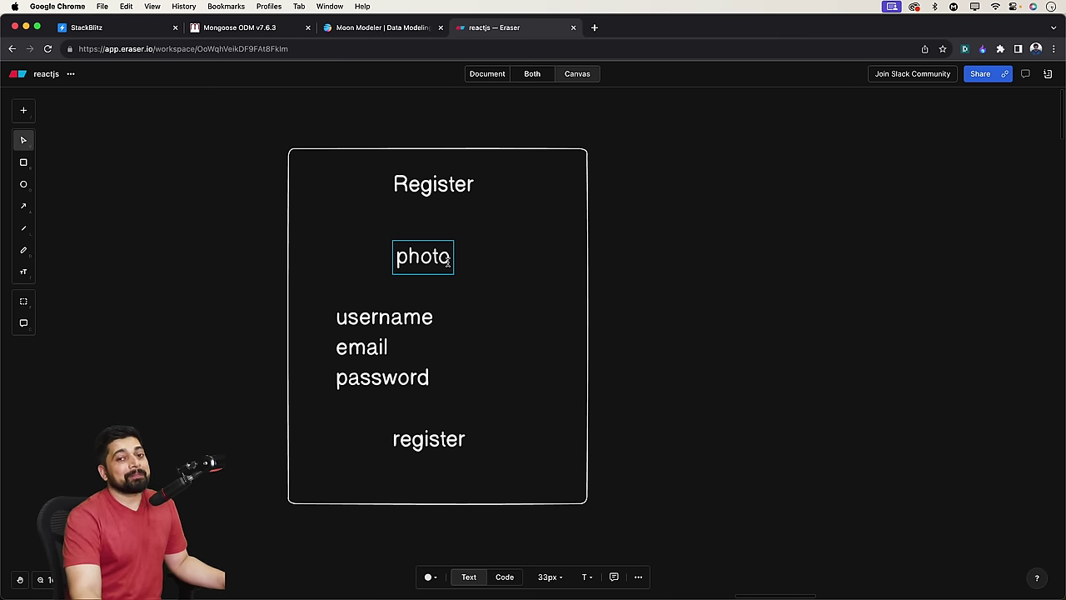
key(Escape)
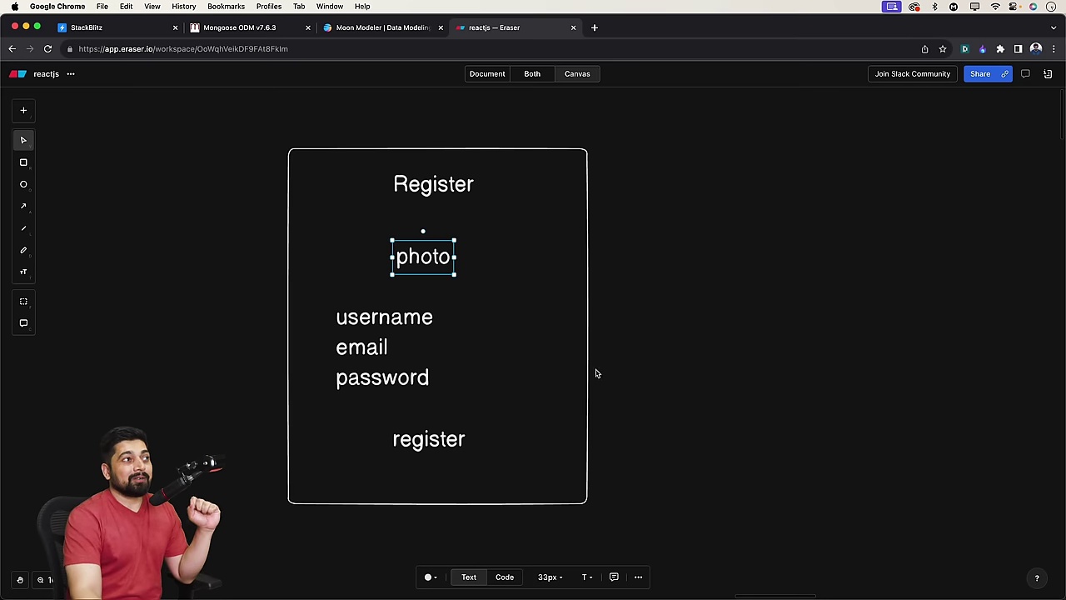
click(626, 376)
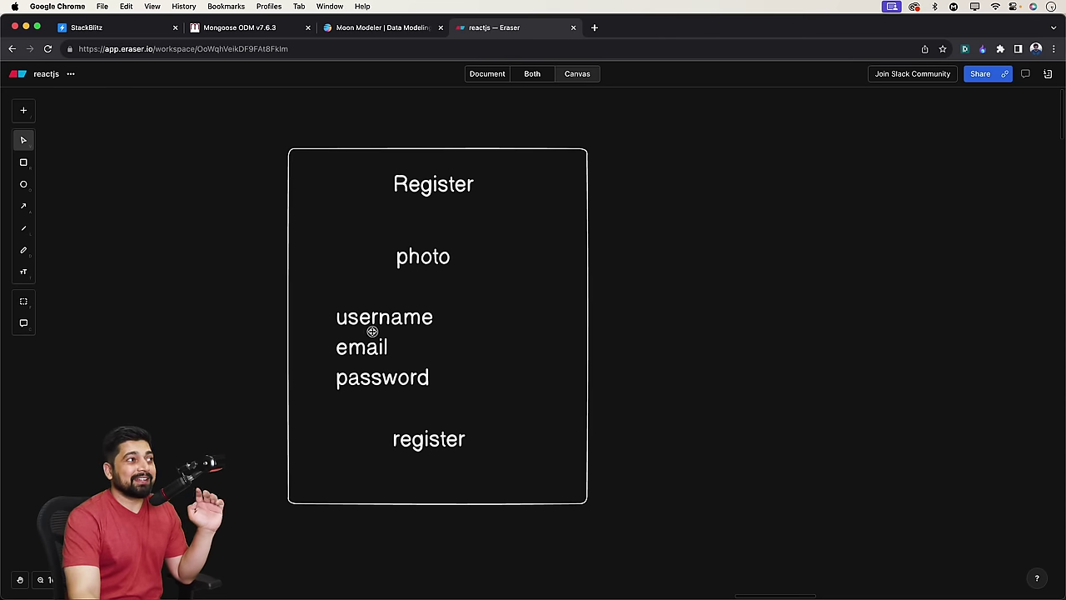
drag(372, 331, 372, 316)
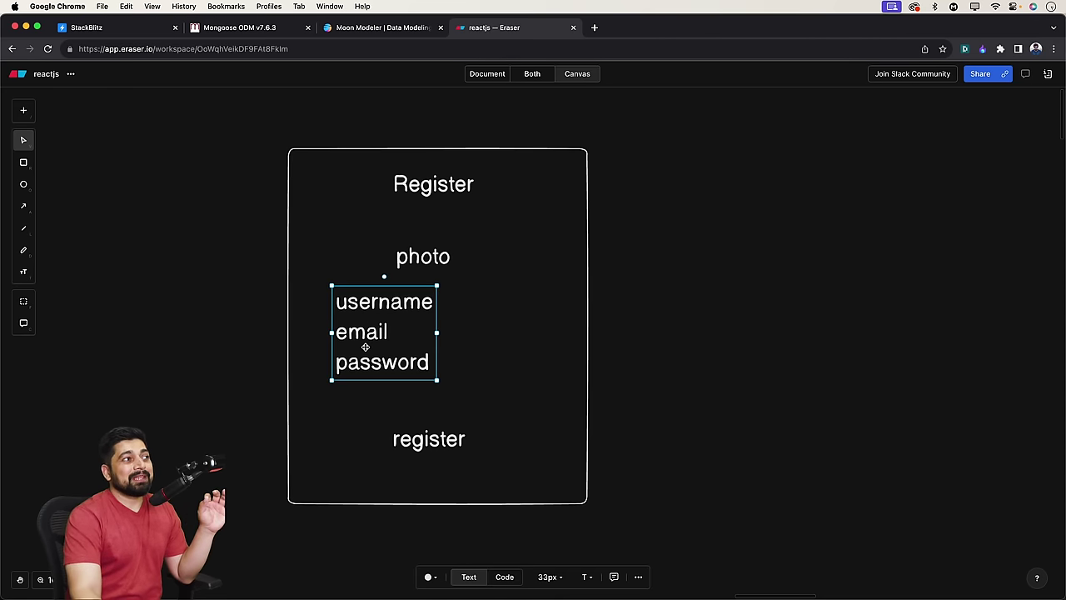
click(331, 437)
- Add a 'DOB' line below password, nudge the frame, and move photo up toward the title
key(t)
click(337, 396)
text(DOB)
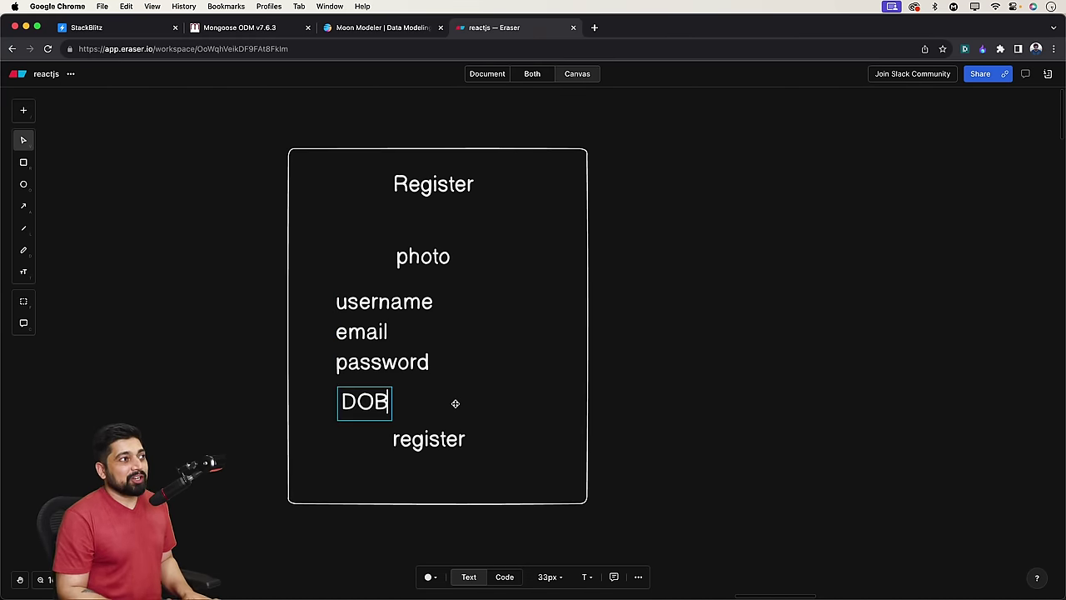
key(Escape)
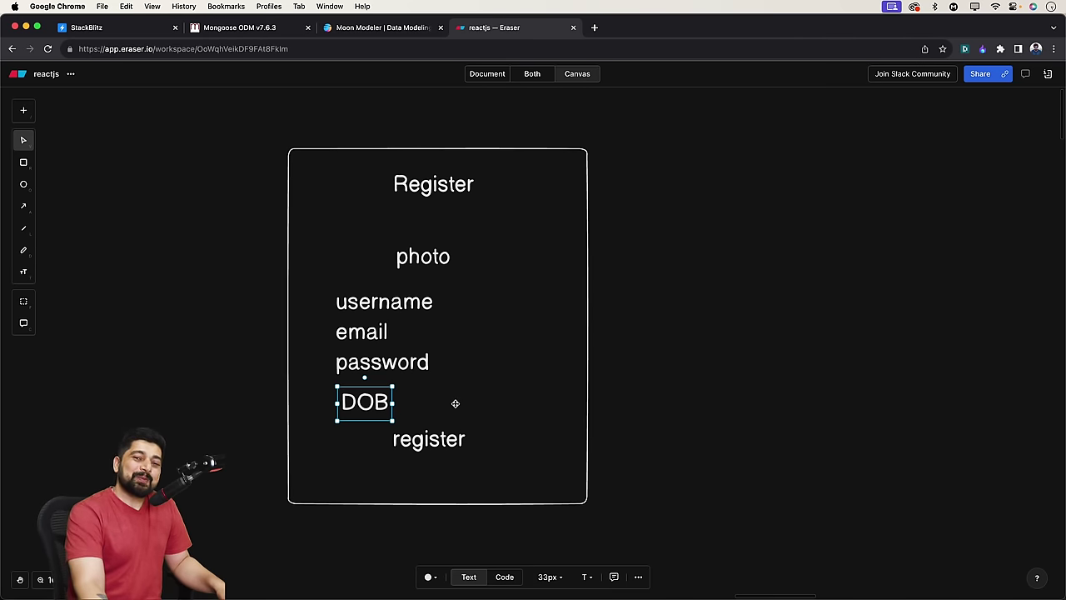
click(422, 479)
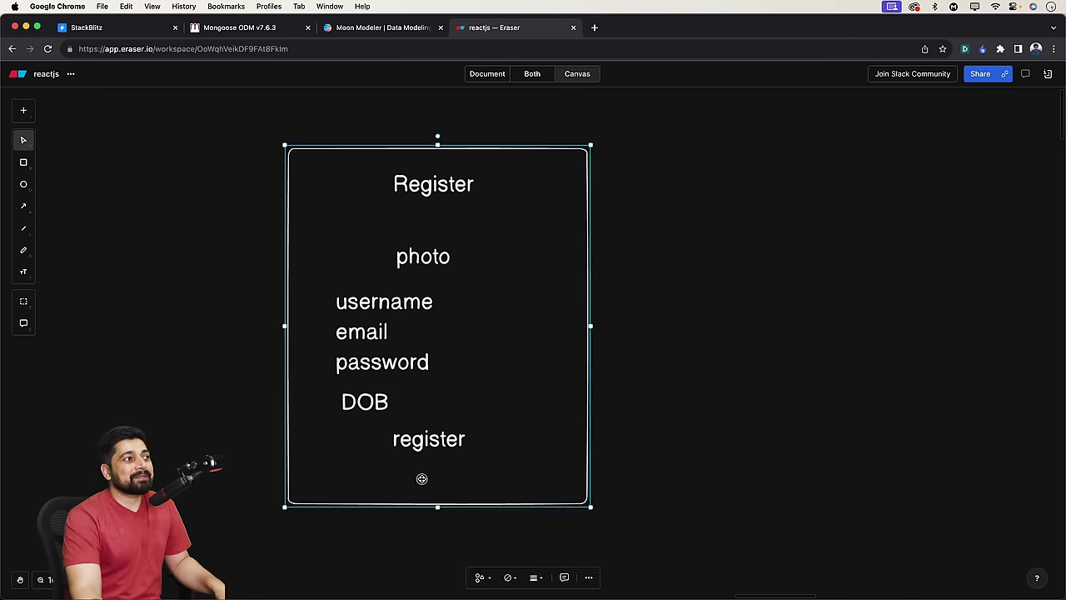
mouse_move(360, 399)
mouse_down()
mouse_move(350, 392)
mouse_move(359, 405)
mouse_up()
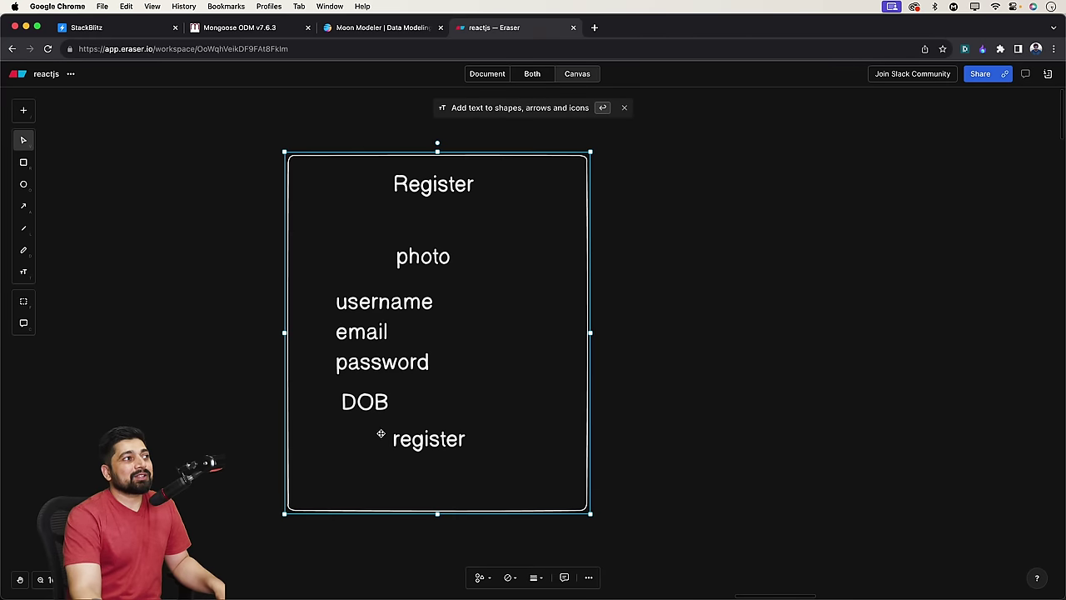
click(695, 451)
drag(430, 259, 429, 242)
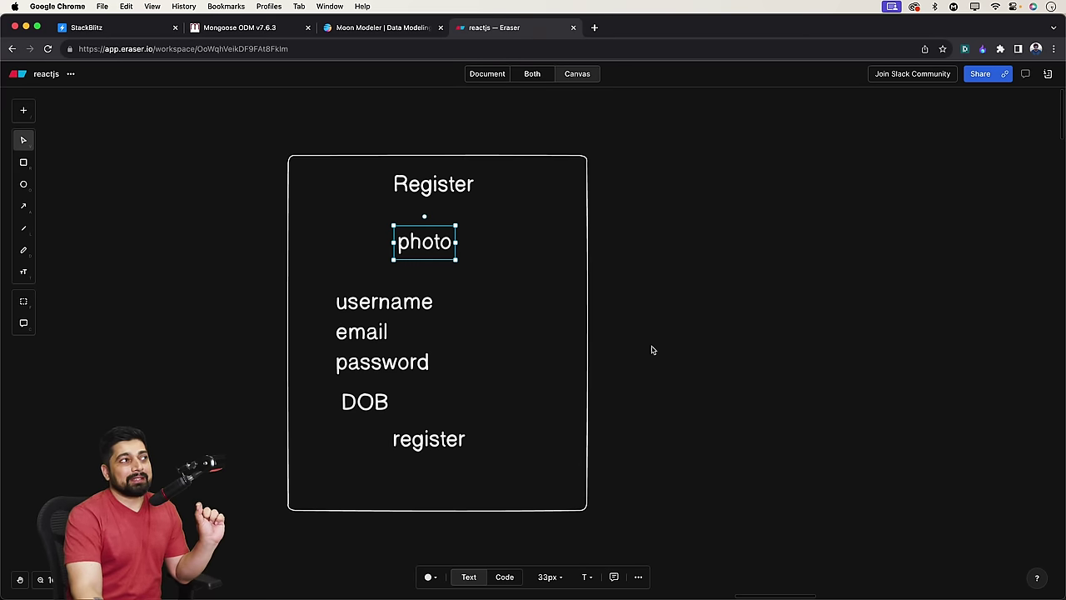
click(681, 383)
key(t)
click(639, 170)
click(761, 415)
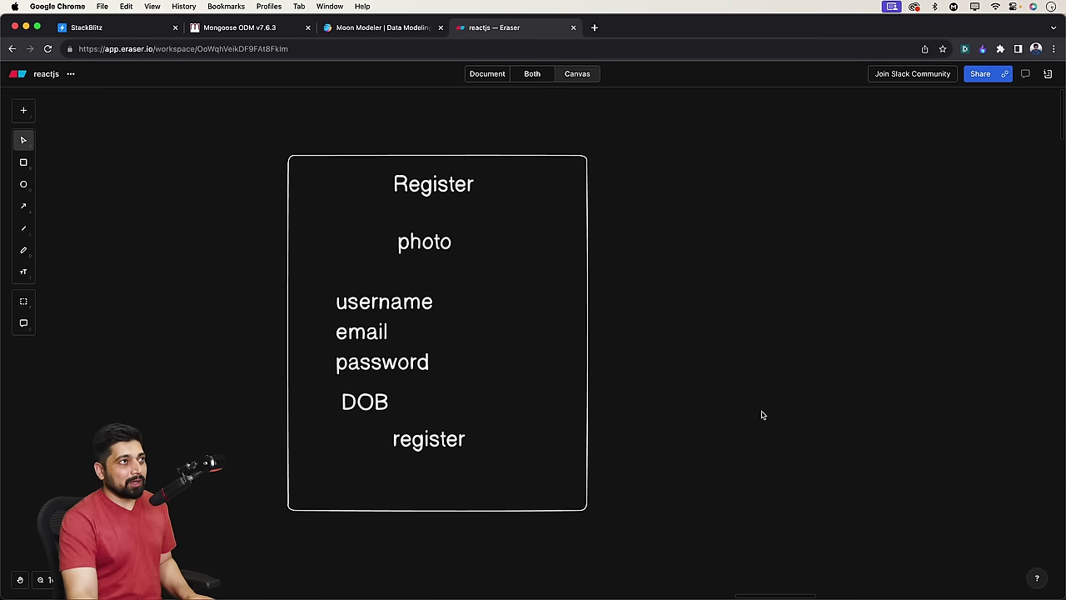
- Draw a second rectangle right of Register and title it 'login'
key(r)
drag(665, 173, 912, 500)
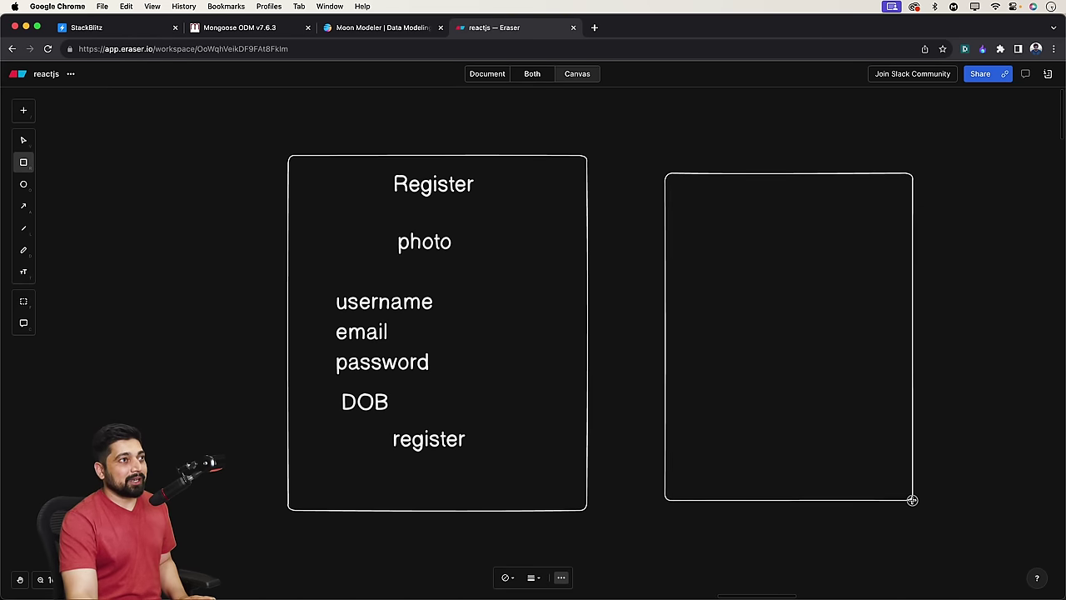
key(t)
click(752, 224)
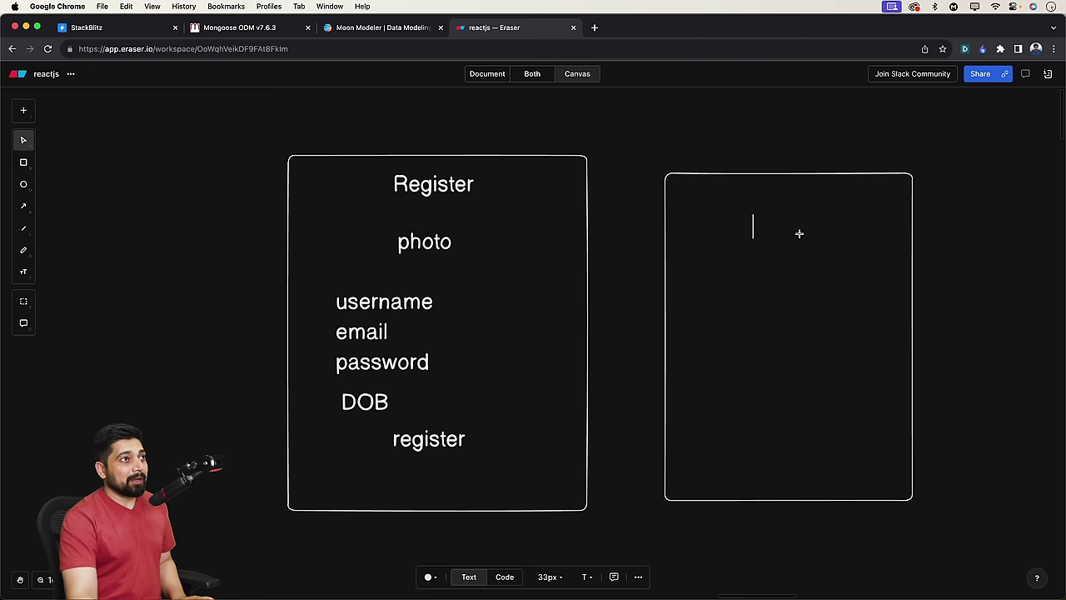
text(login)
key(Escape)
- Add 'email' and 'password' lines below the login title
click(736, 375)
key(t)
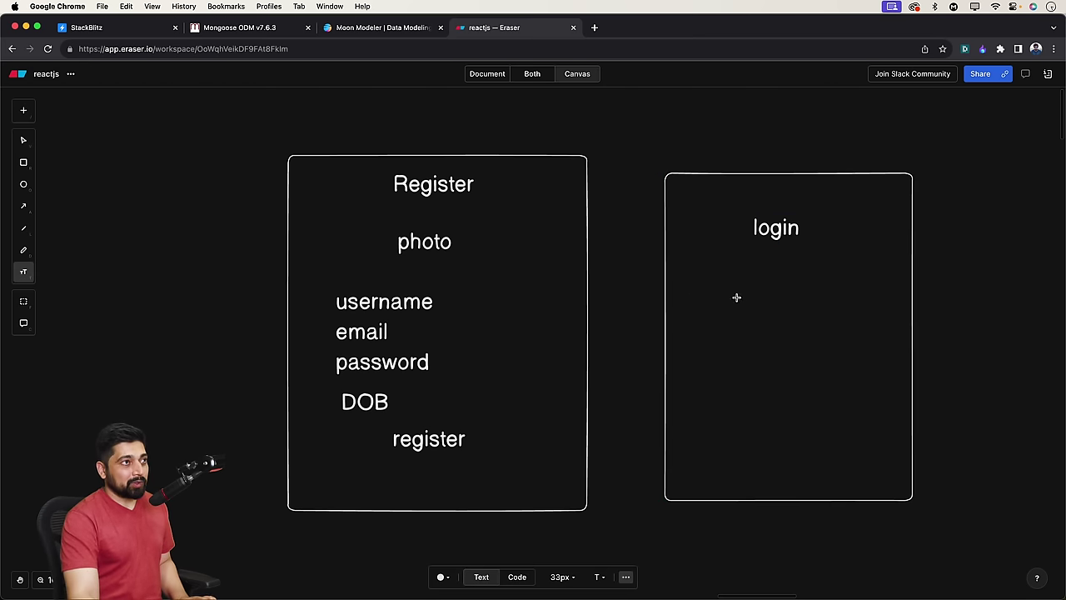
click(699, 304)
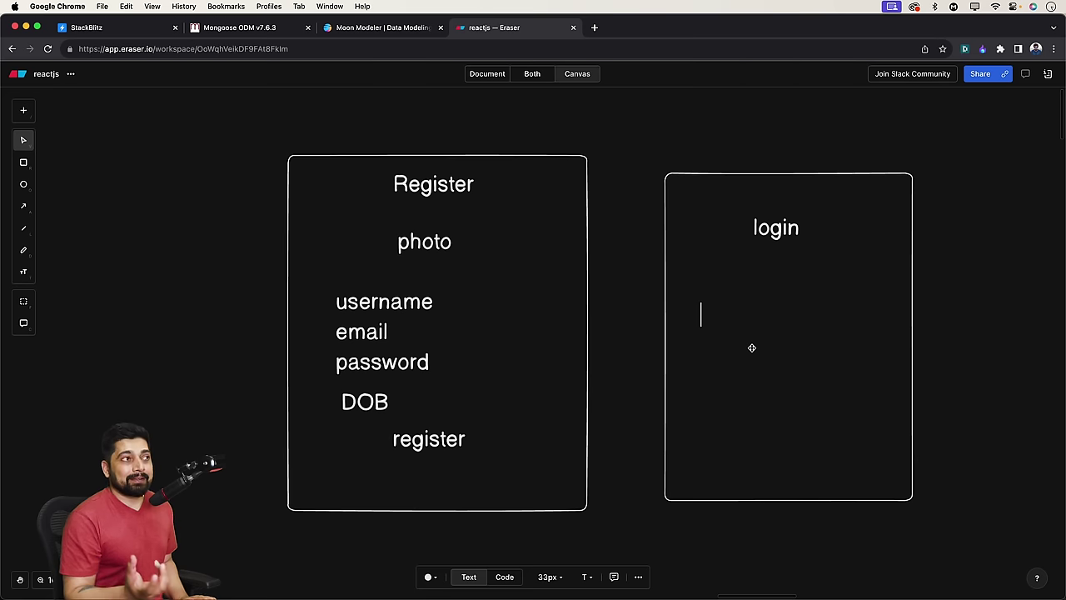
text(email)
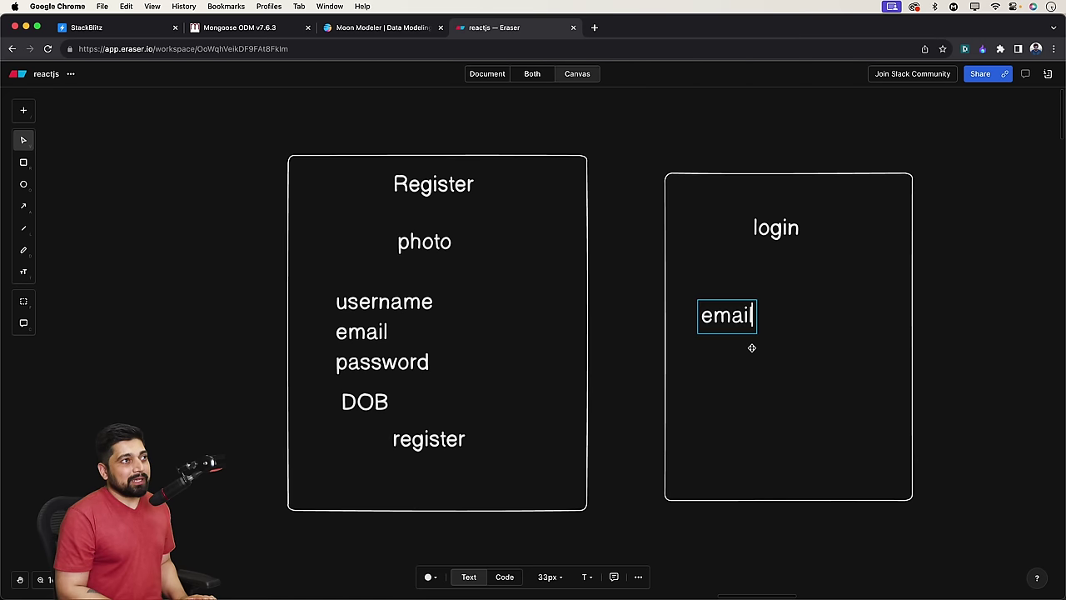
key(Return)
text(password)
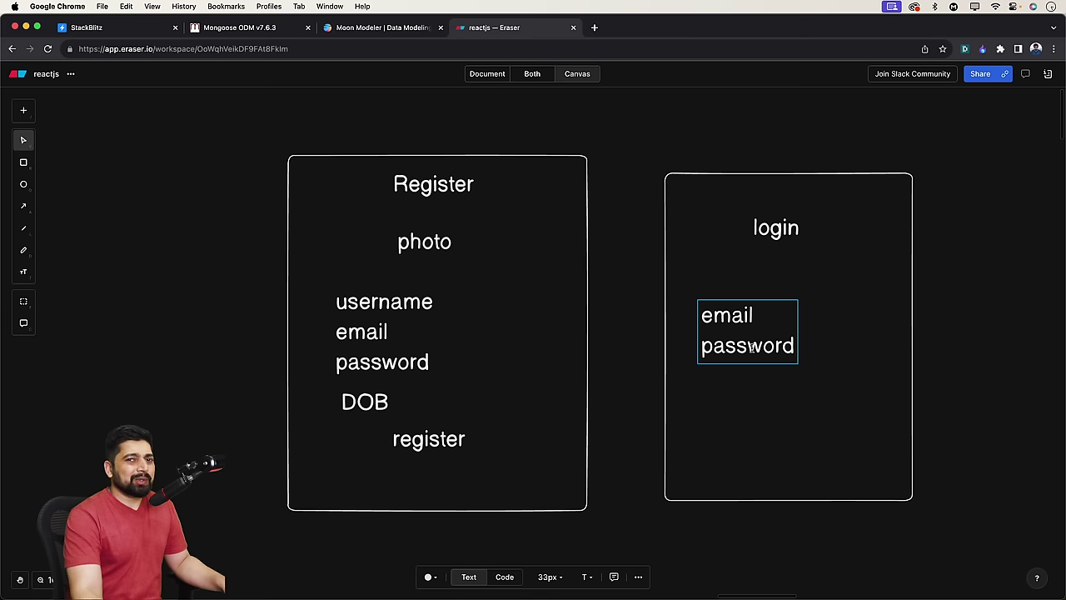
click(384, 301)
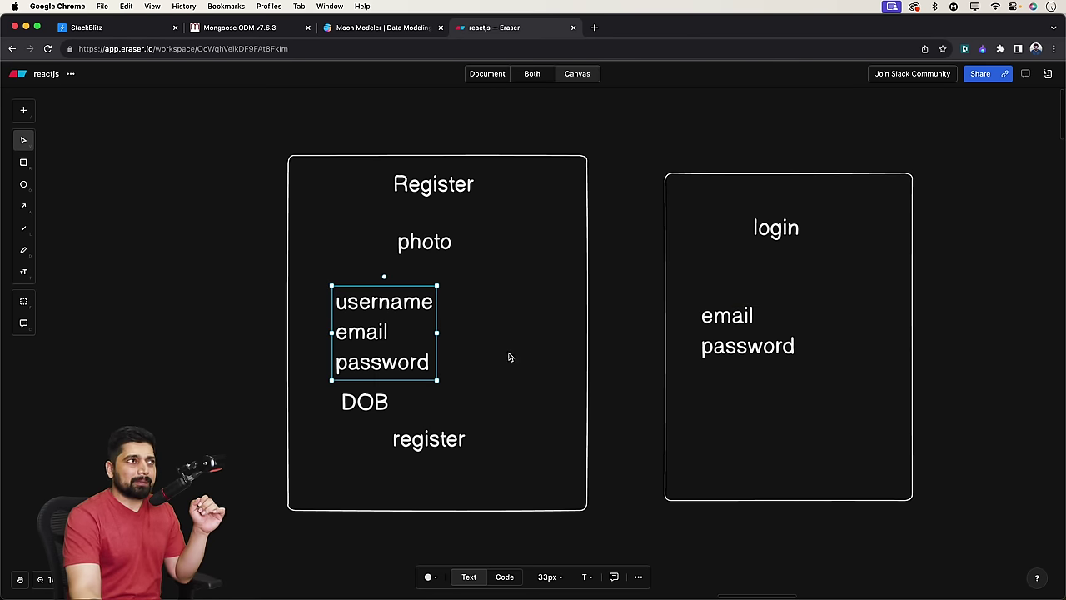
click(628, 371)
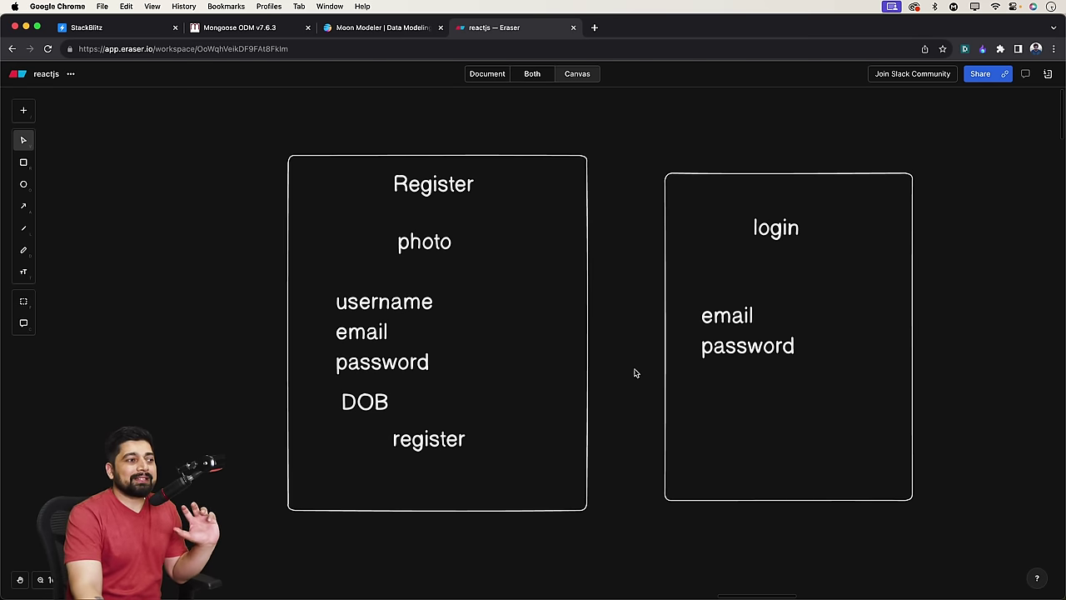
- Draw a large layout rectangle below the Register and login forms
scroll(647, 316, down, 8)
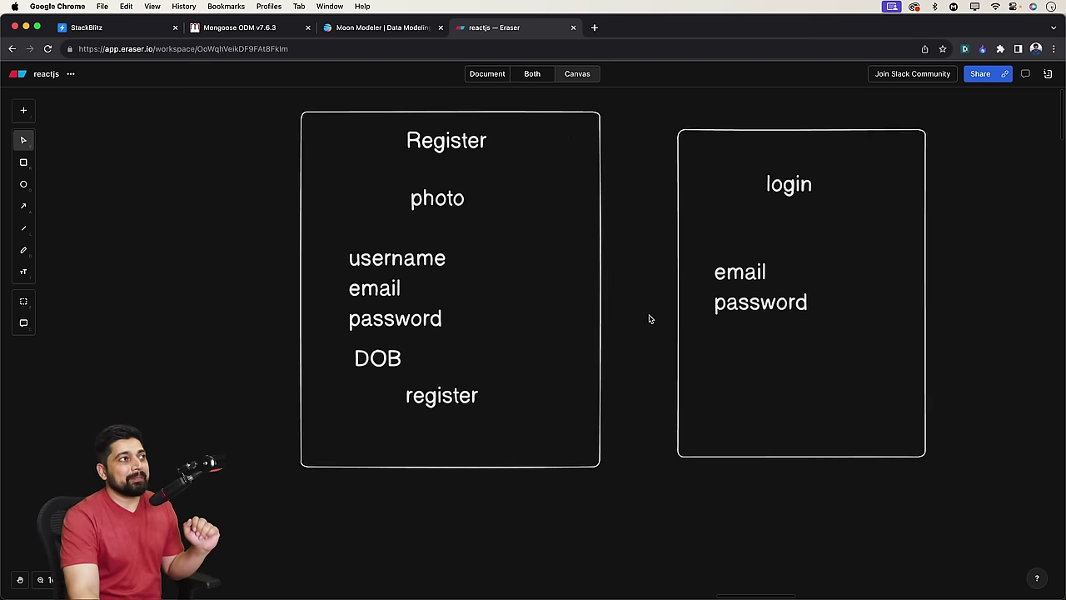
key(r)
drag(314, 292, 684, 539)
scroll(634, 400, down, 1)
scroll(634, 401, down, 1)
click(792, 469)
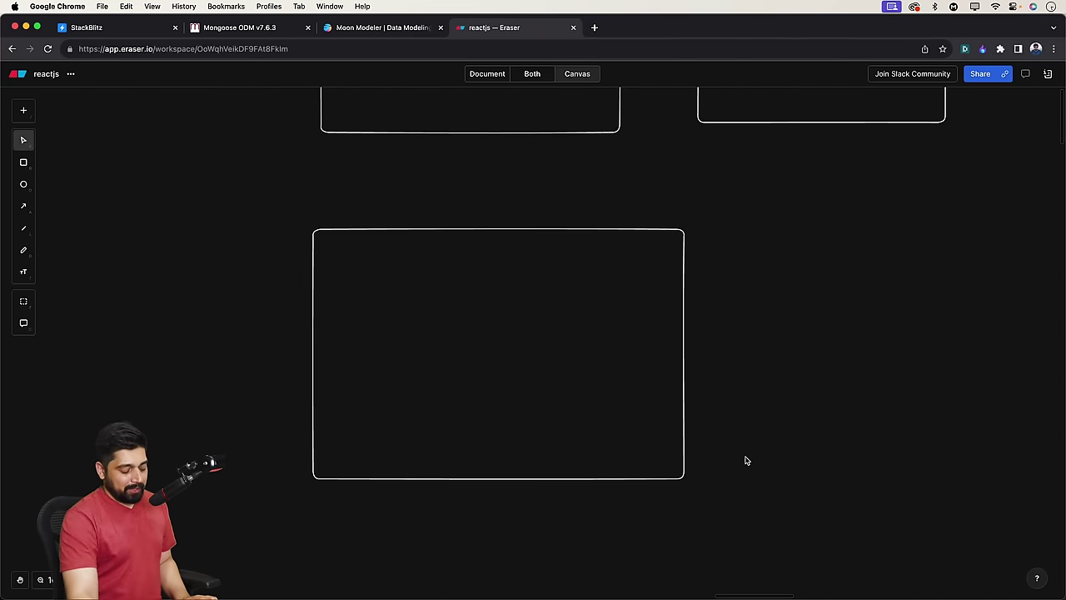
- Draw three tall cards and one smaller lower-left box inside the layout rectangle
key(r)
drag(341, 255, 401, 343)
click(453, 275)
key(r)
drag(449, 266, 509, 353)
key(r)
drag(579, 266, 629, 365)
key(r)
drag(356, 387, 433, 455)
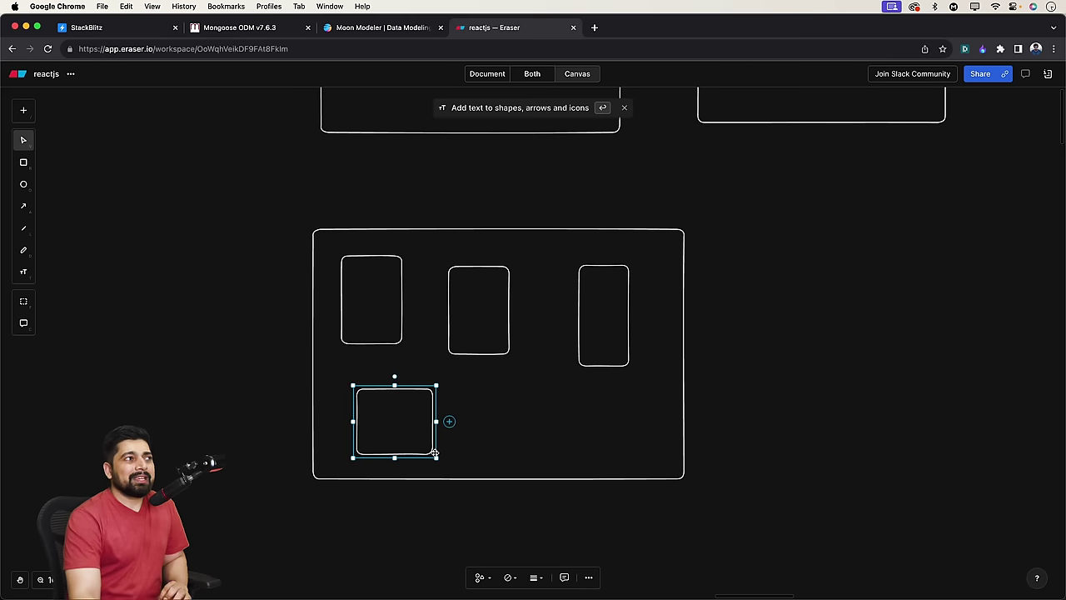
- Move the 'photo' label to the Register box's upper right
scroll(524, 461, up, 5)
scroll(524, 463, up, 3)
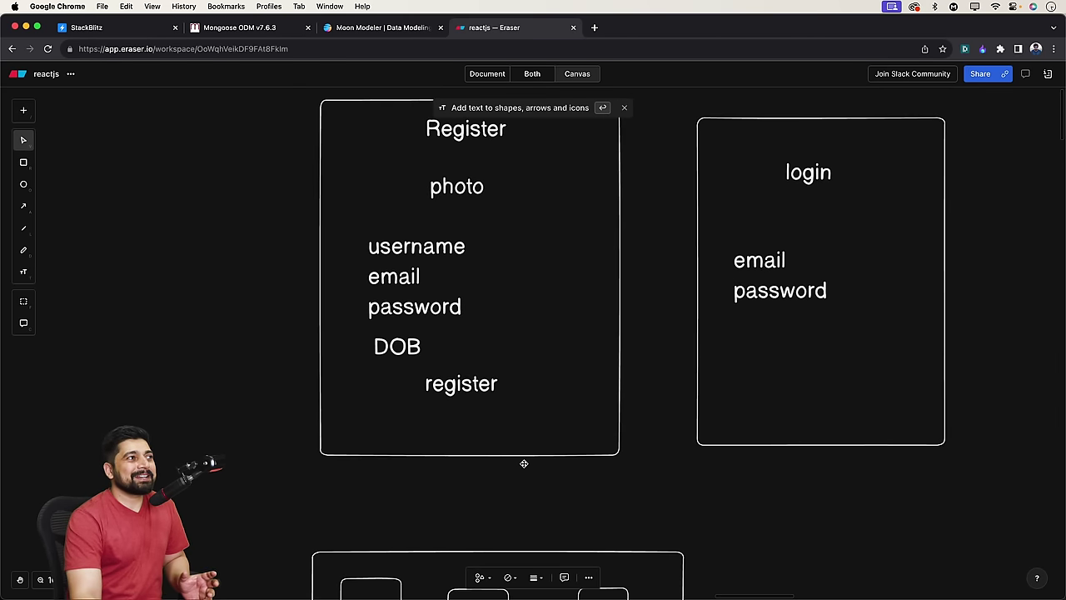
click(474, 186)
drag(474, 187, 569, 187)
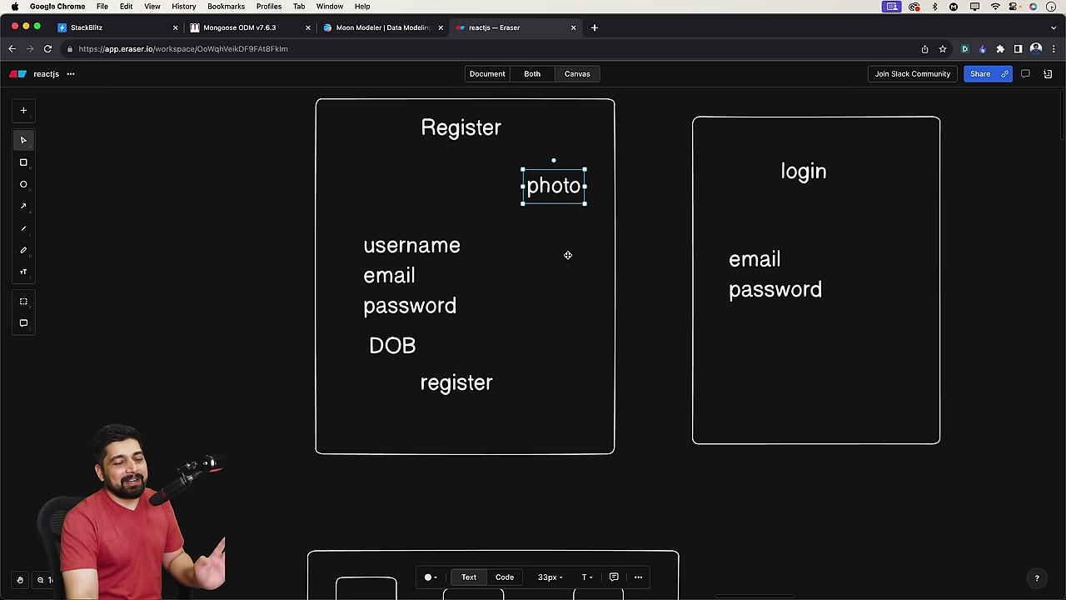
scroll(567, 255, down, 10)
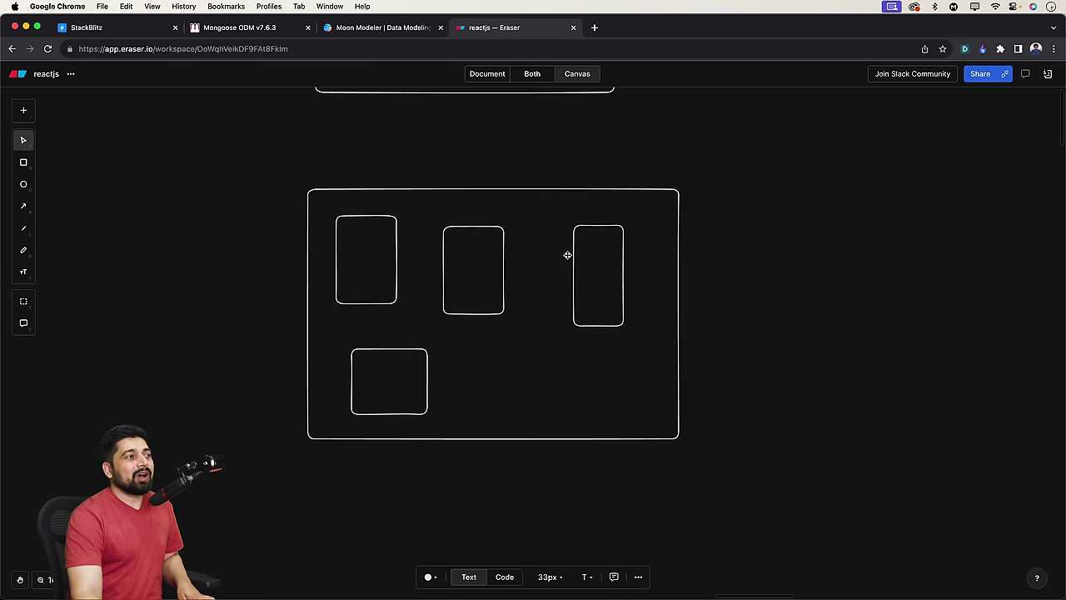
- Label the first tall card 'youtube' and centre the label
click(713, 308)
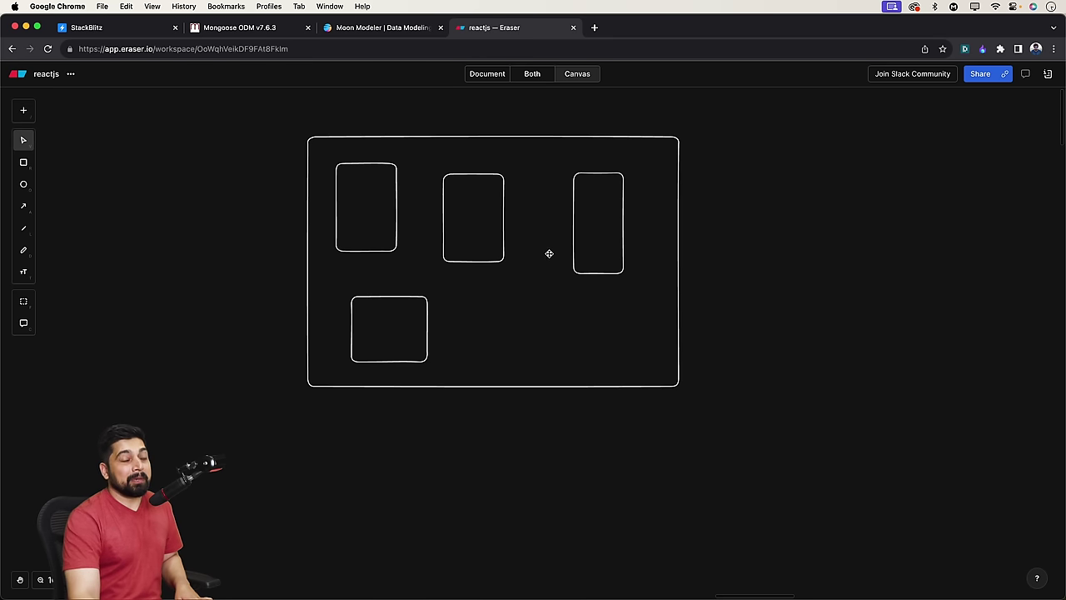
key(t)
click(361, 193)
text(youtub)
key(BackSpace)
key(BackSpace)
text(tube)
key(Escape)
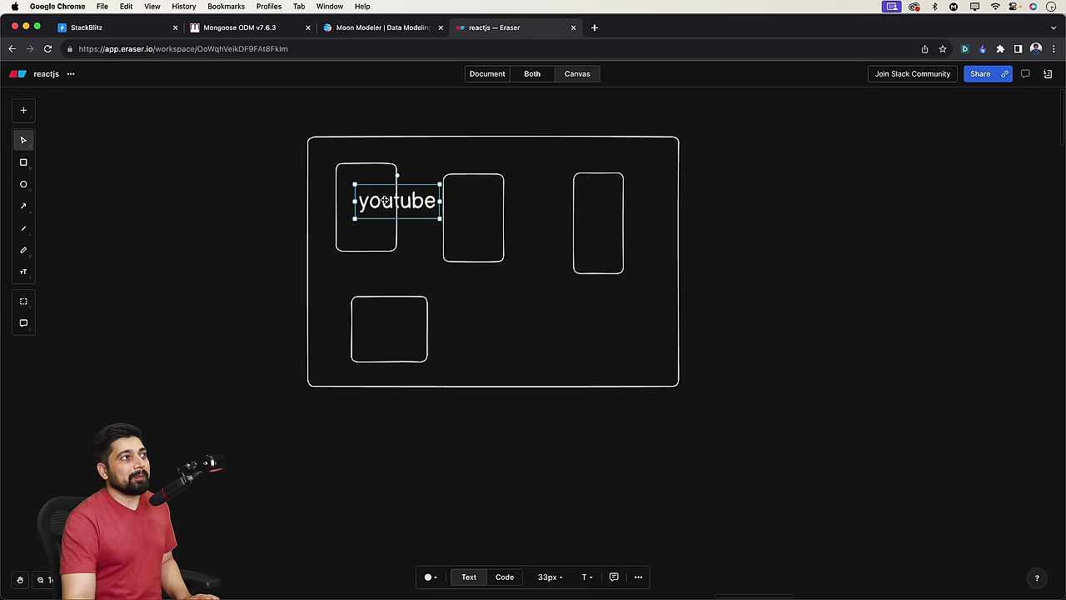
drag(384, 200, 353, 197)
click(488, 314)
- Label the second card 'job', aligned with youtube
key(t)
click(489, 237)
text(job)
key(Escape)
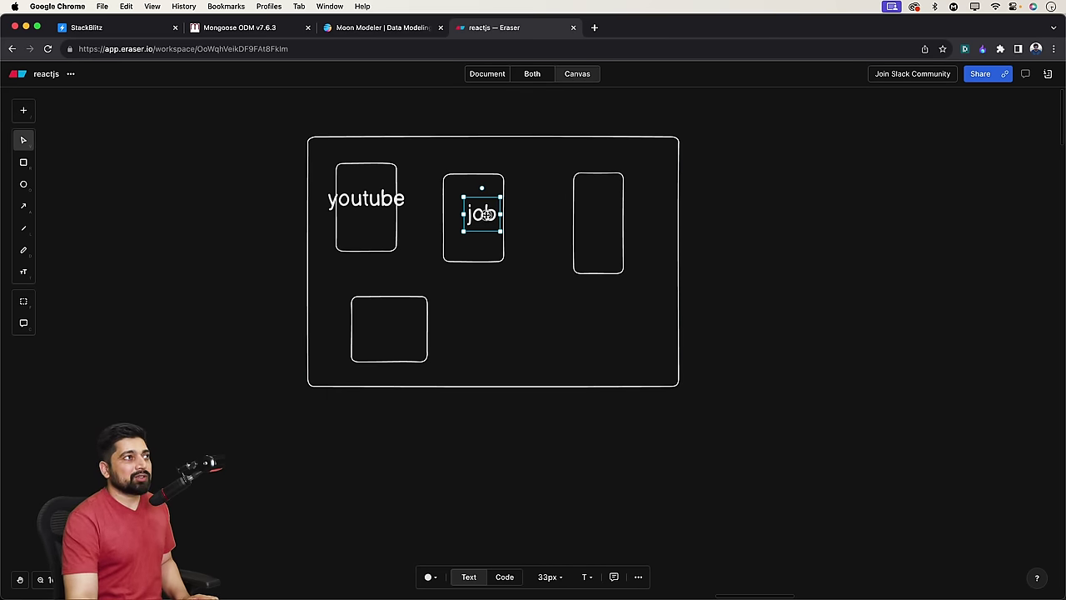
drag(486, 215, 474, 208)
click(564, 311)
- Label the third card 'gym' and align it inside its card
key(t)
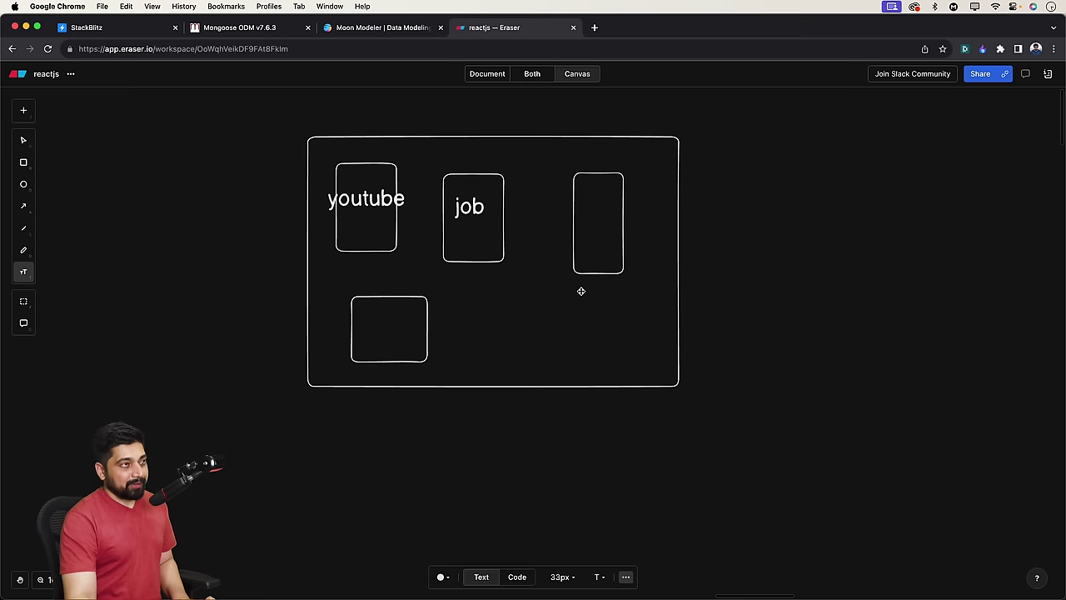
click(591, 203)
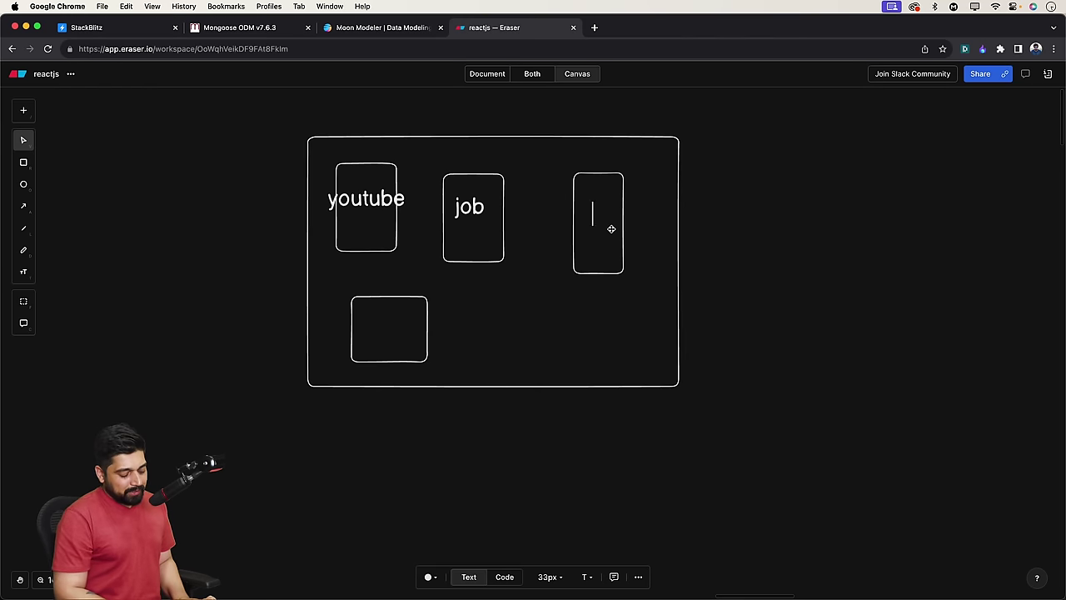
text(gynm)
key(BackSpace)
key(BackSpace)
text(m)
key(Escape)
click(752, 276)
drag(617, 215, 599, 216)
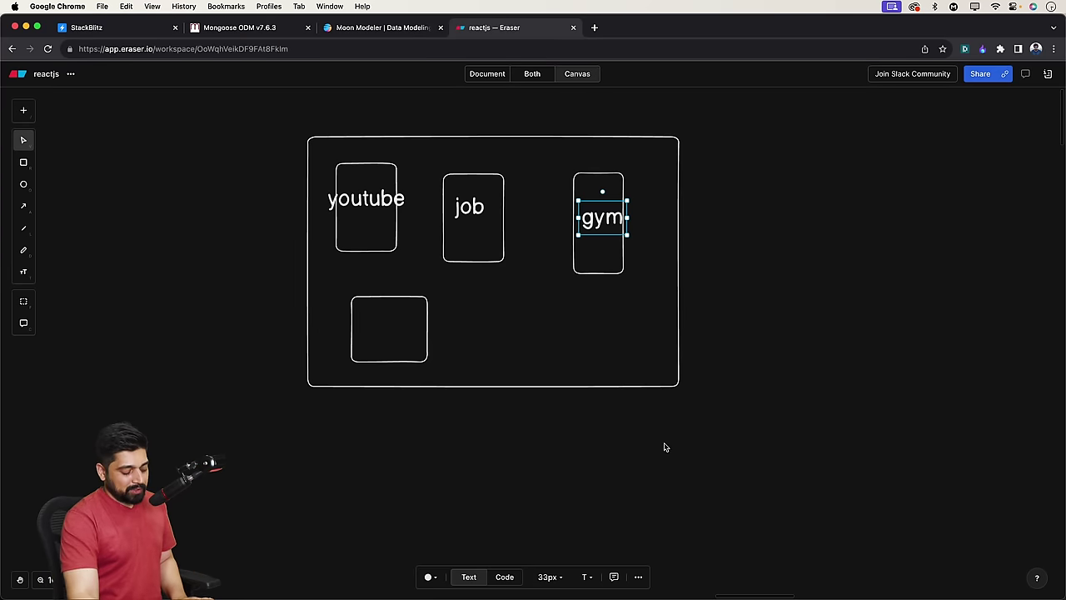
click(637, 415)
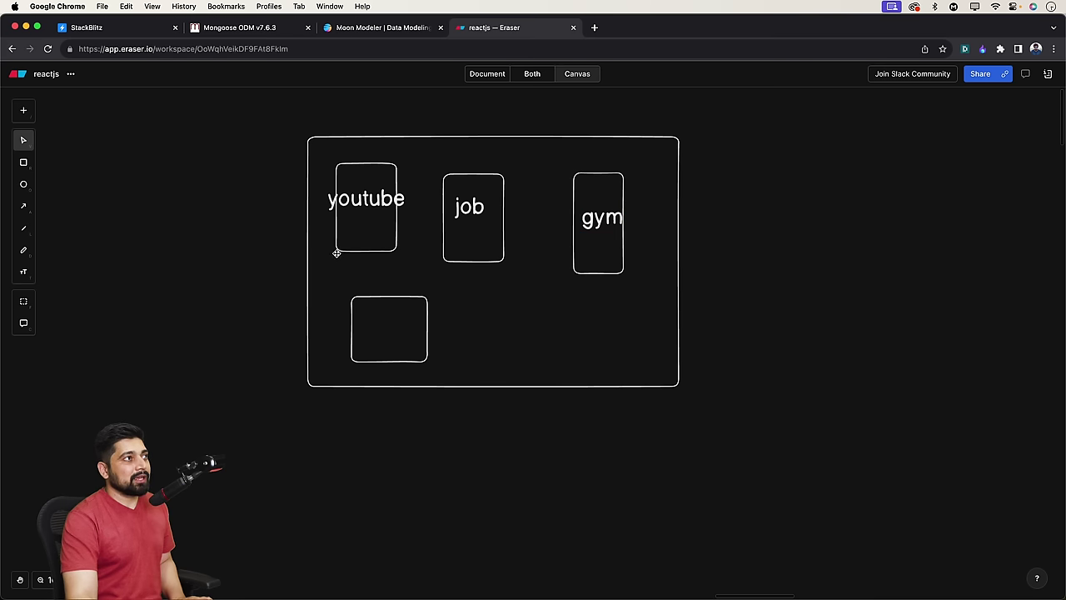
- Draw an arrow out of the youtube card and a rectangle below its tip
key(a)
drag(335, 241, 190, 359)
scroll(310, 456, down, 2)
scroll(310, 456, left, 2)
scroll(300, 442, left, 1)
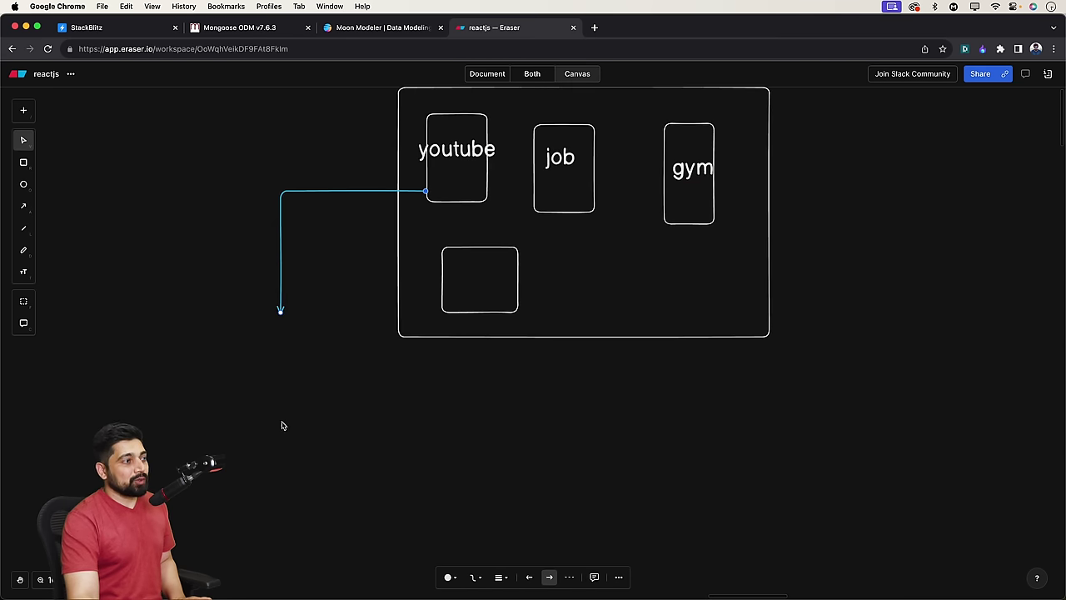
click(281, 427)
key(t)
key(r)
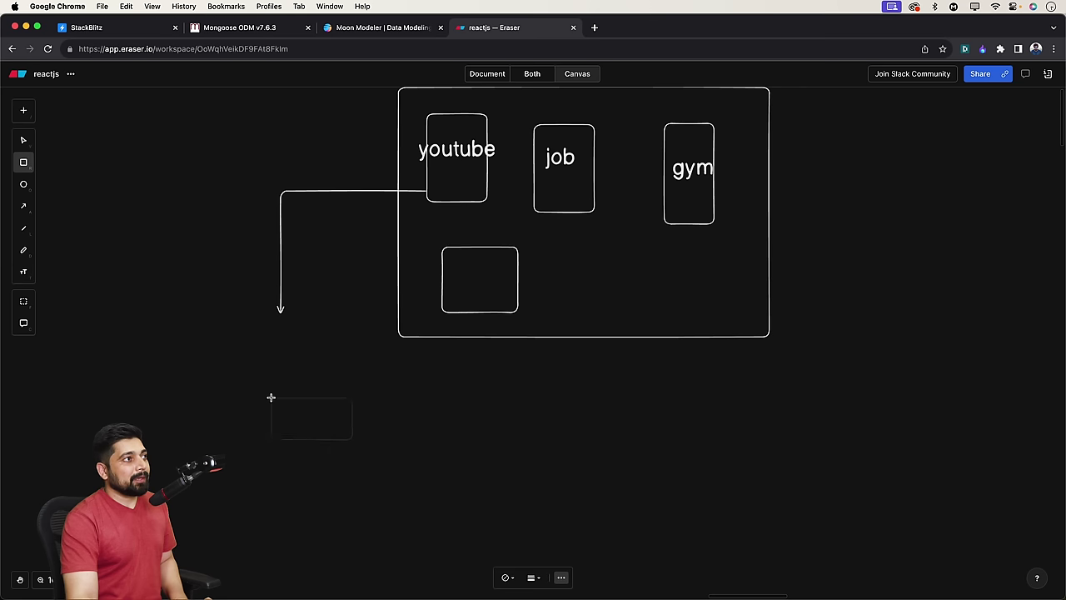
drag(237, 339, 379, 493)
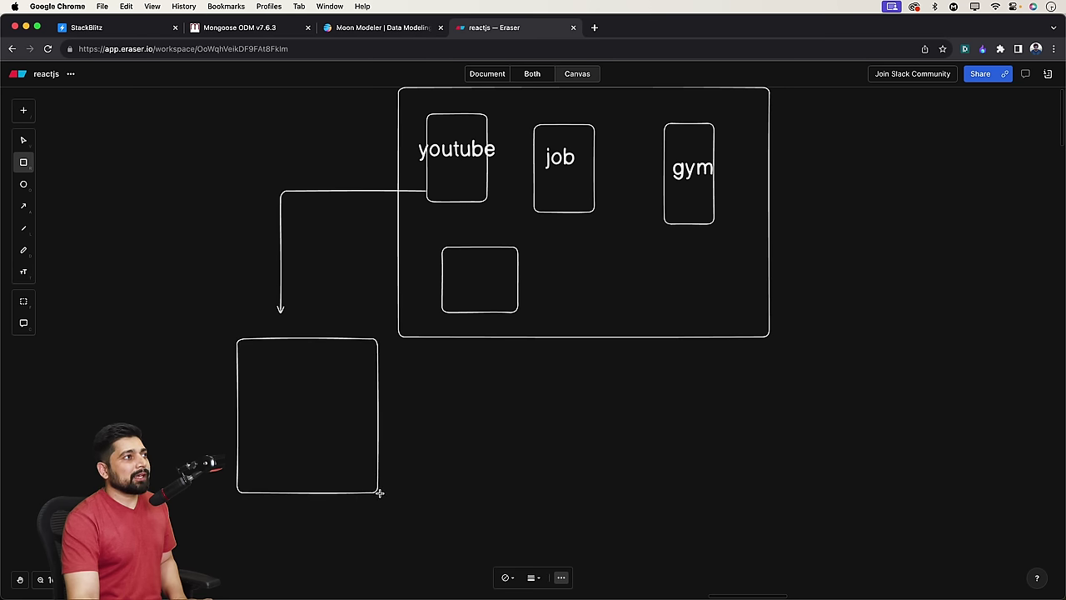
- Write 'content', 'markedAsDone' and 'creation Date' on separate lines inside the new box
key(t)
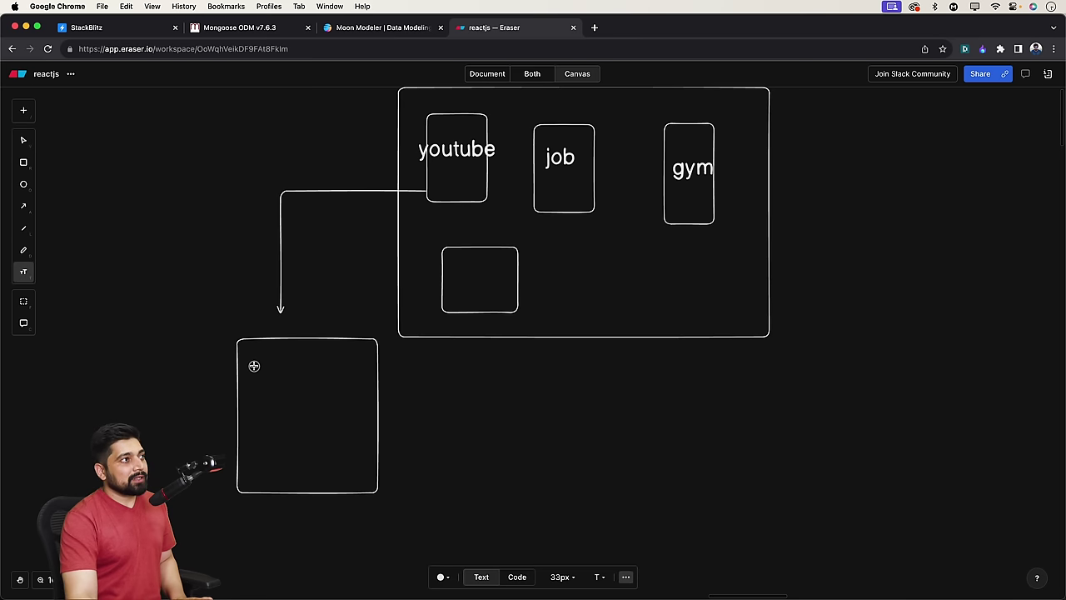
click(254, 366)
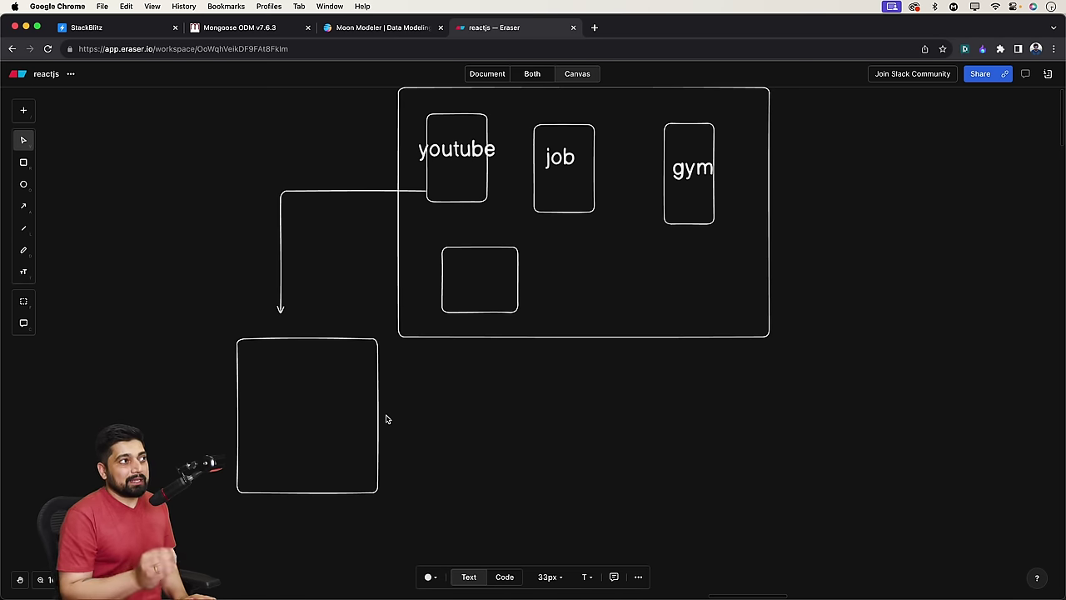
text(contoe)
key(BackSpace)
key(BackSpace)
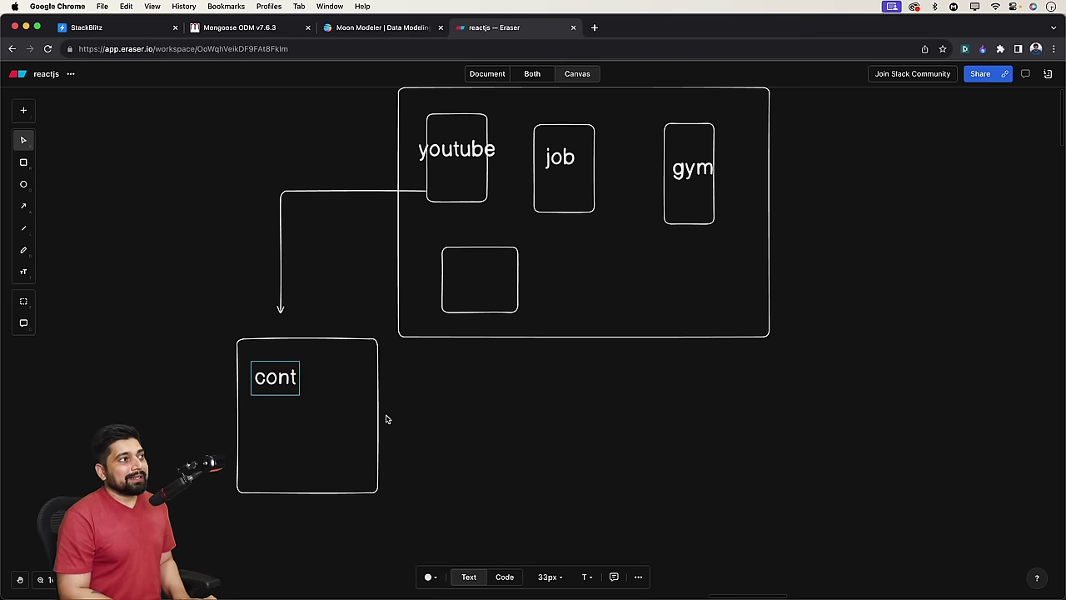
text(ent)
key(Return)
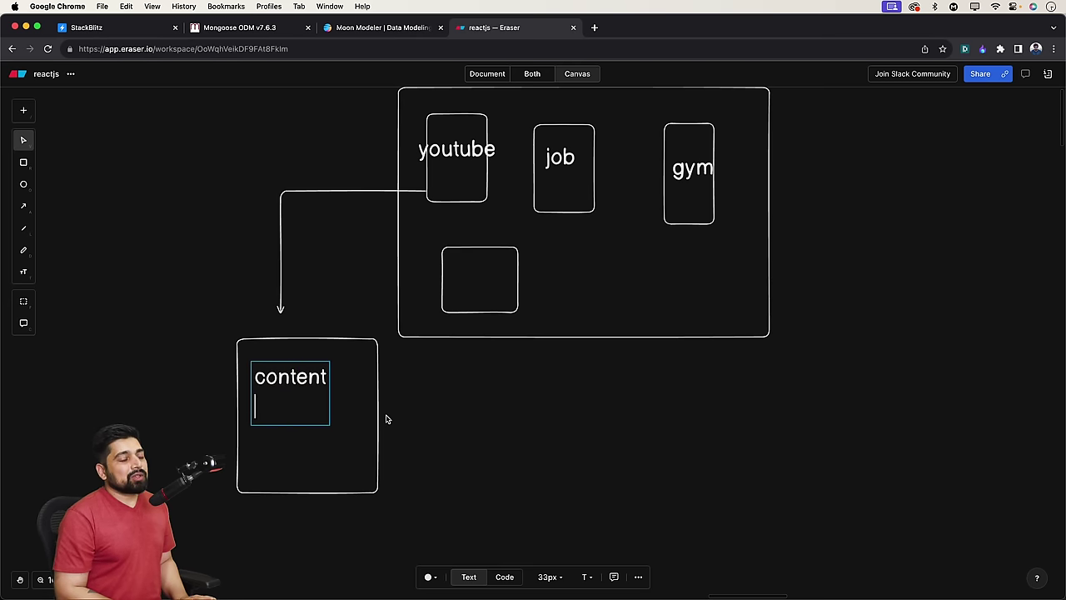
text(mark)
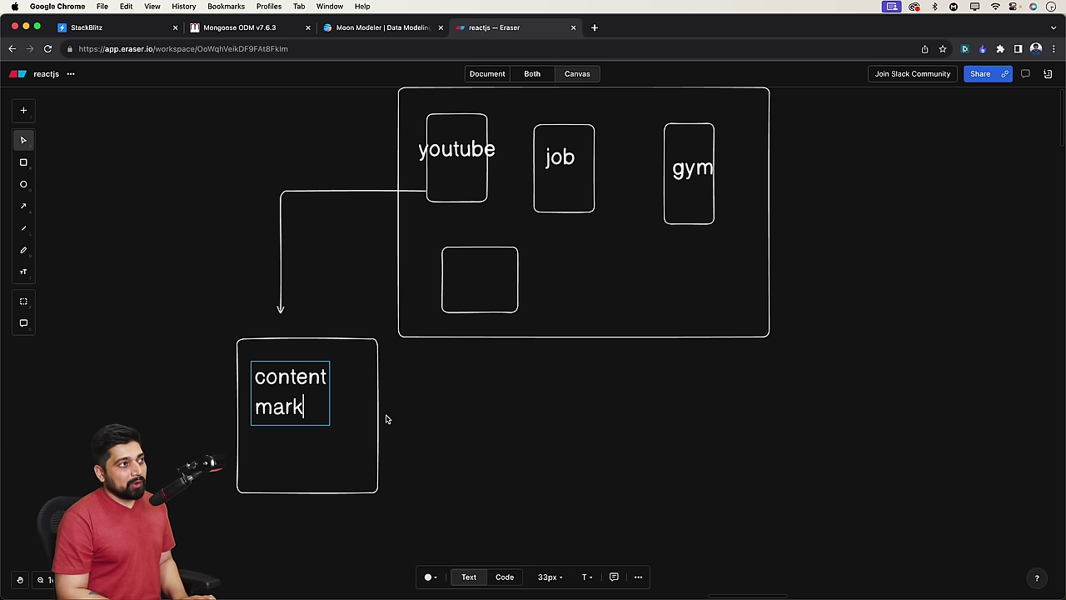
text(edAsDone)
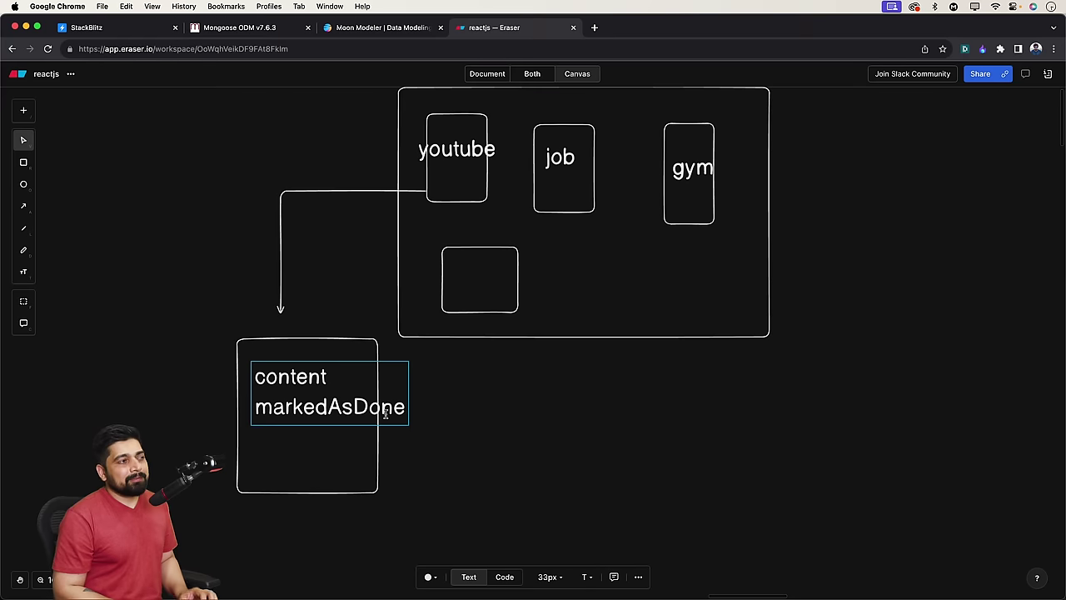
key(Return)
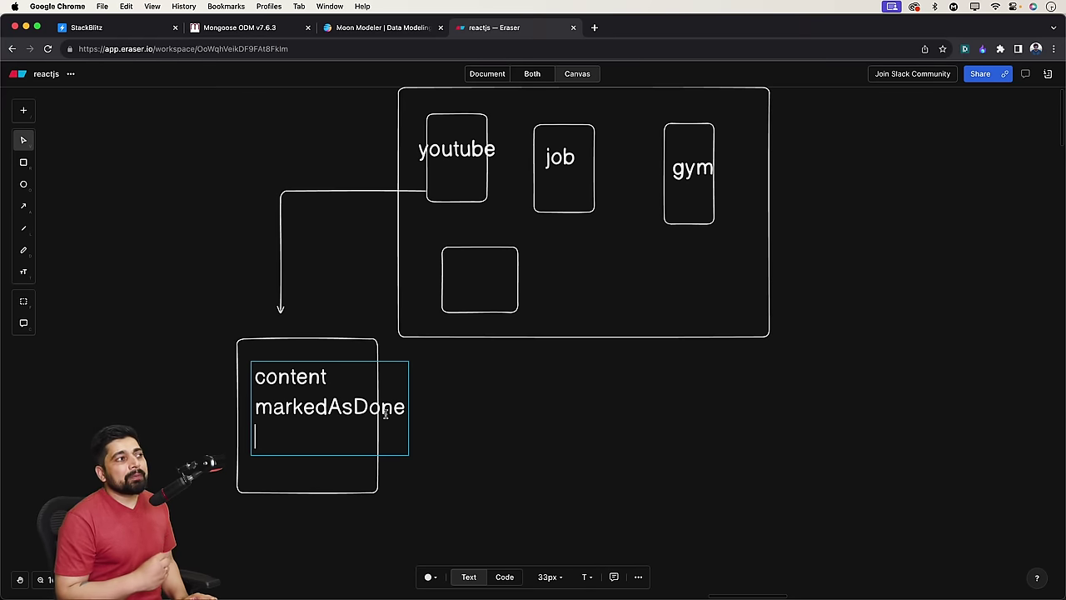
text(cr)
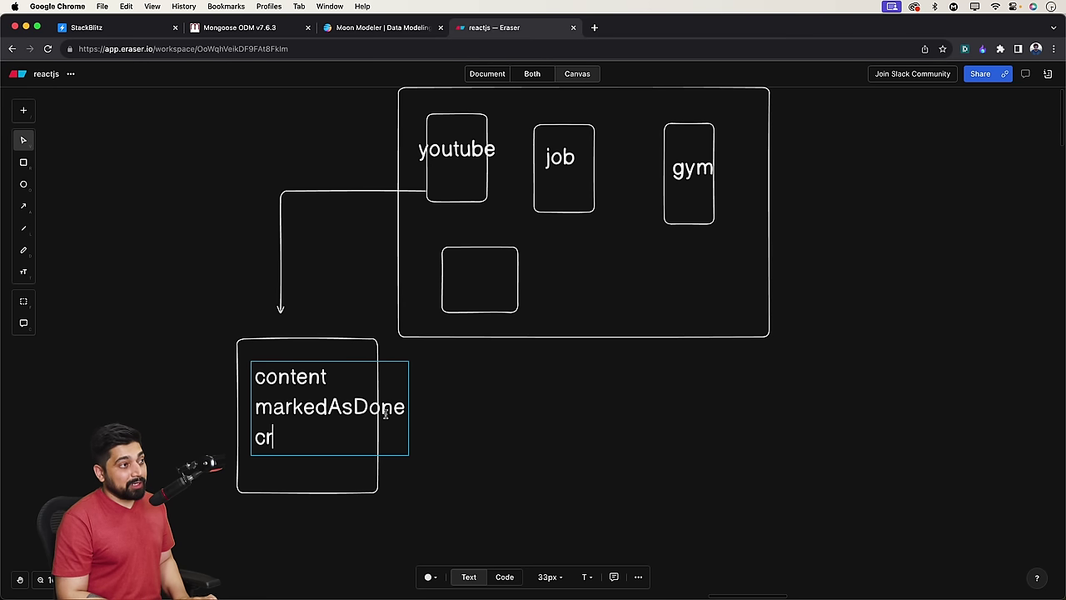
text(eation Date)
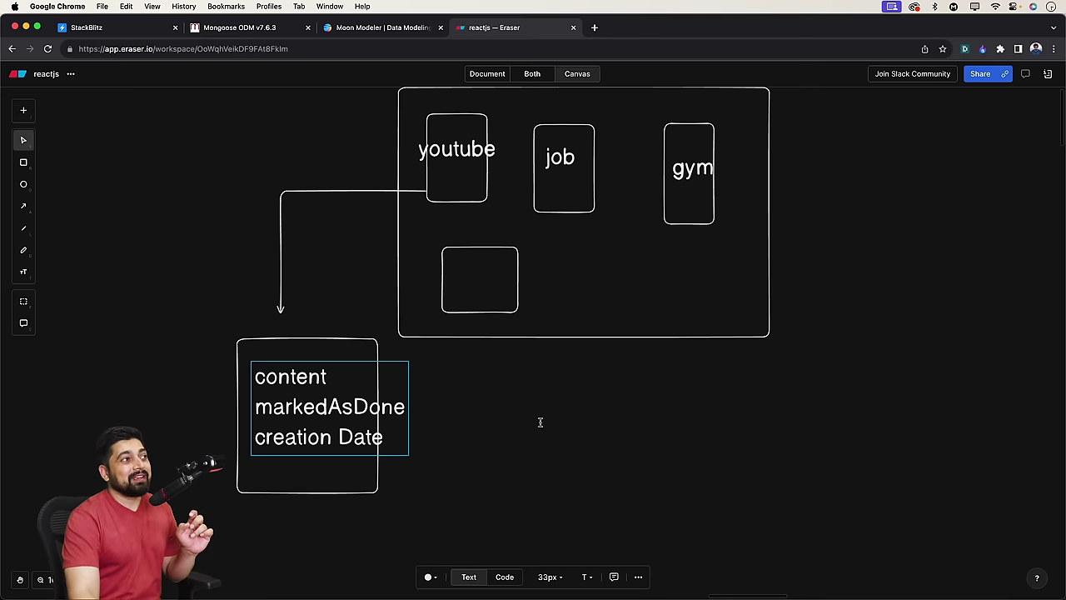
click(468, 410)
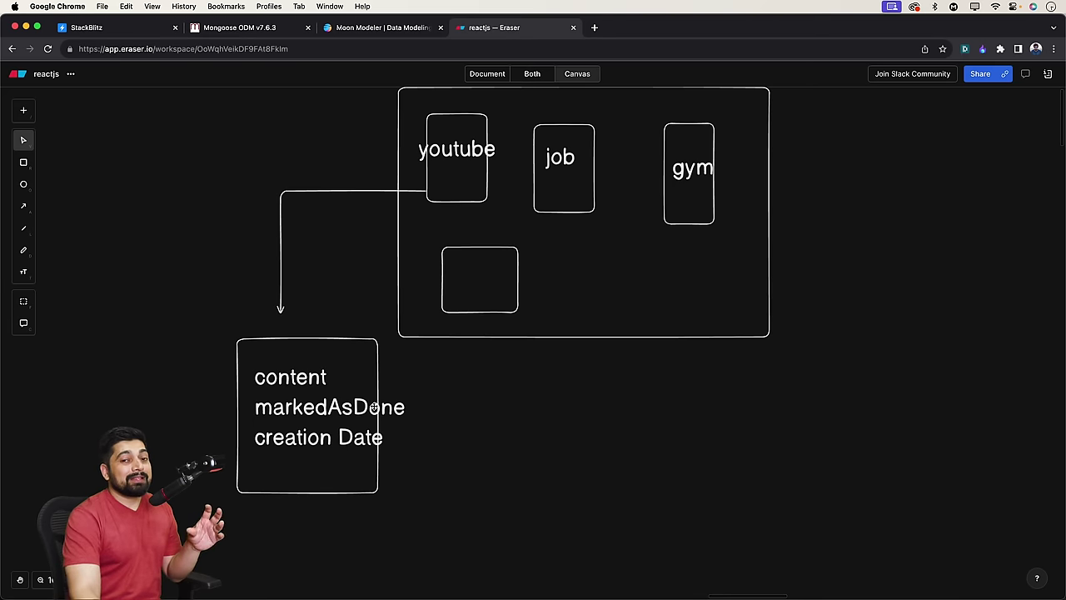
- Shift the empty lower box in the category layout slightly right and widen it
scroll(471, 409, up, 3)
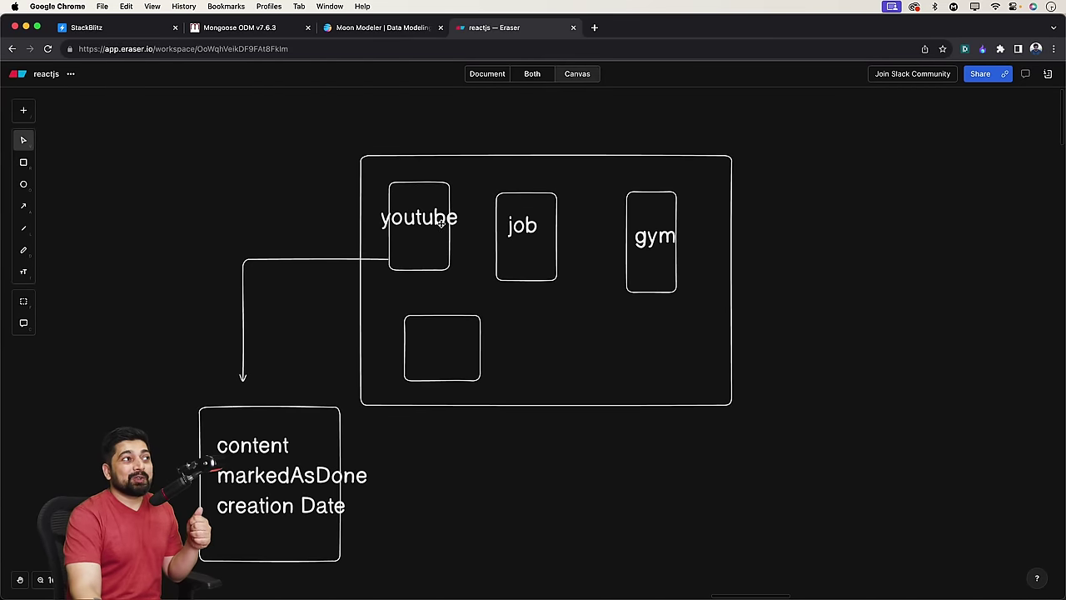
click(441, 223)
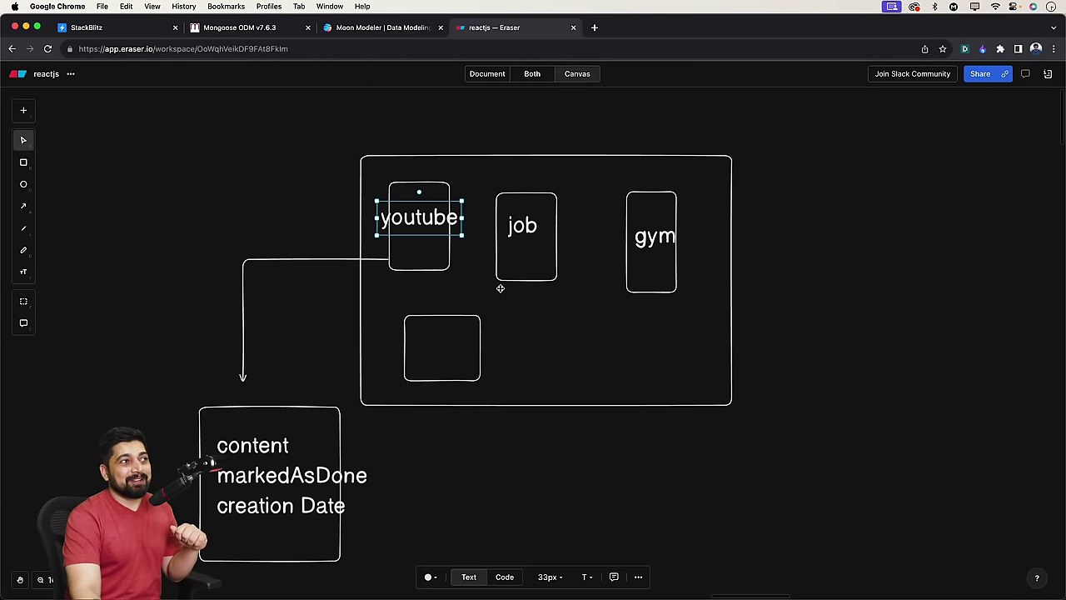
click(476, 366)
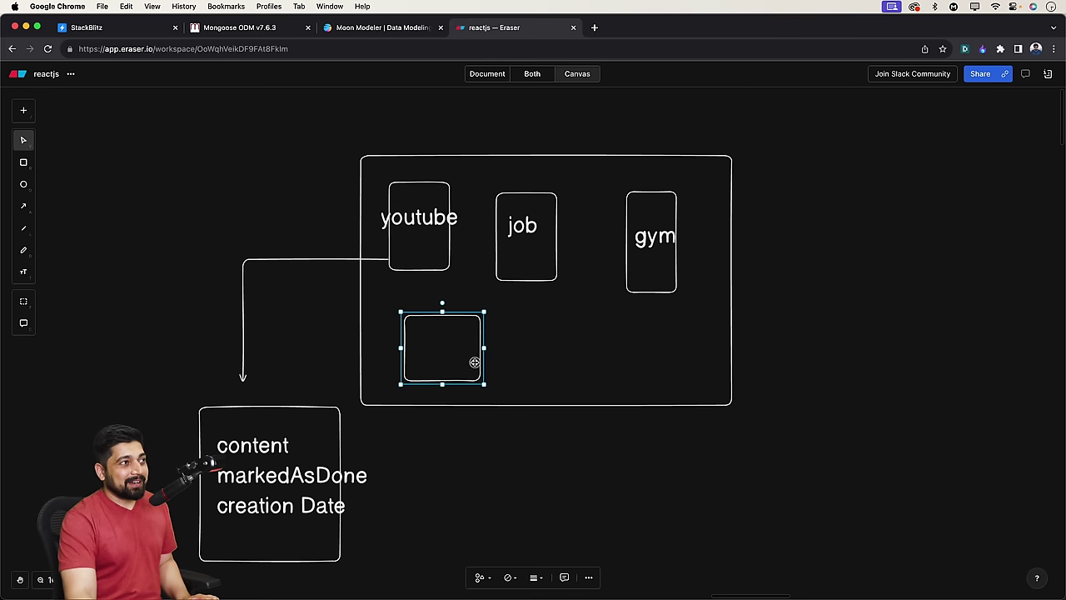
drag(485, 382, 570, 403)
click(583, 445)
- Label the lower box with 'title' and 'color', replacing the initial 'content' line with 'title'
key(t)
click(424, 338)
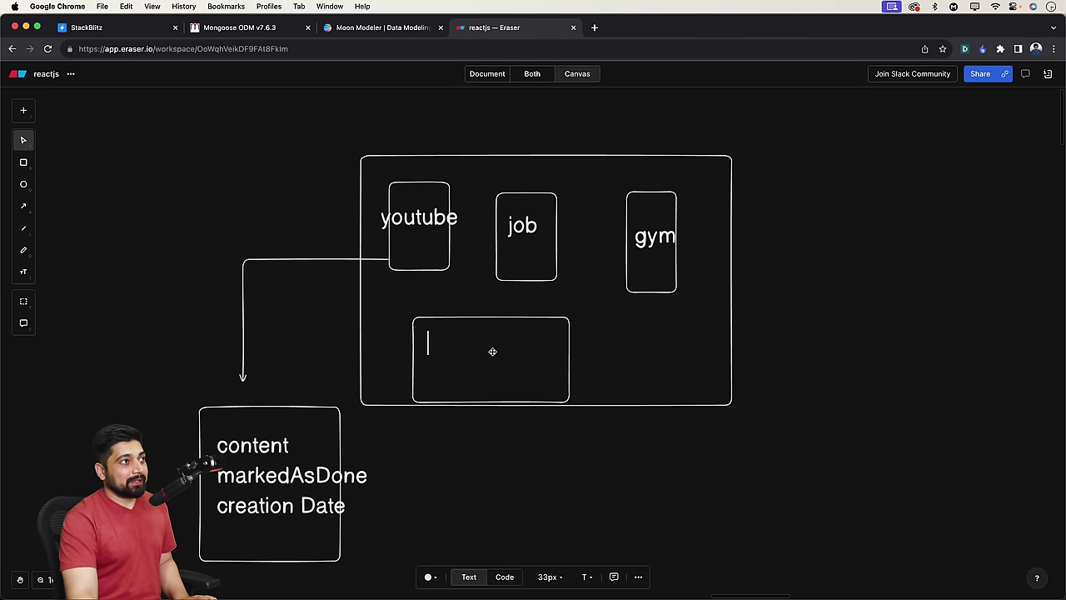
text(content)
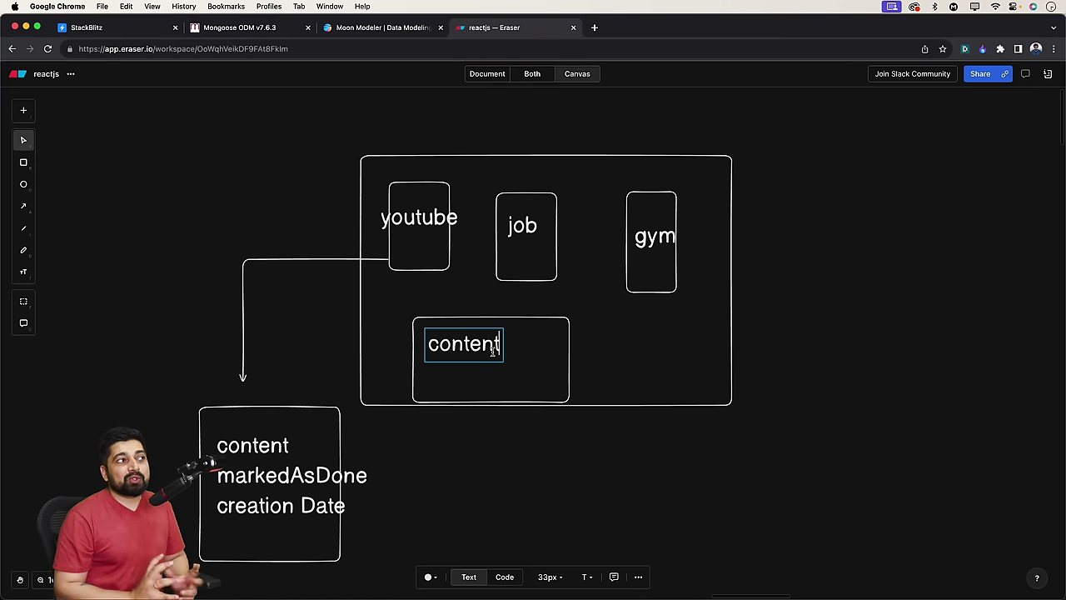
key(Return)
text(color)
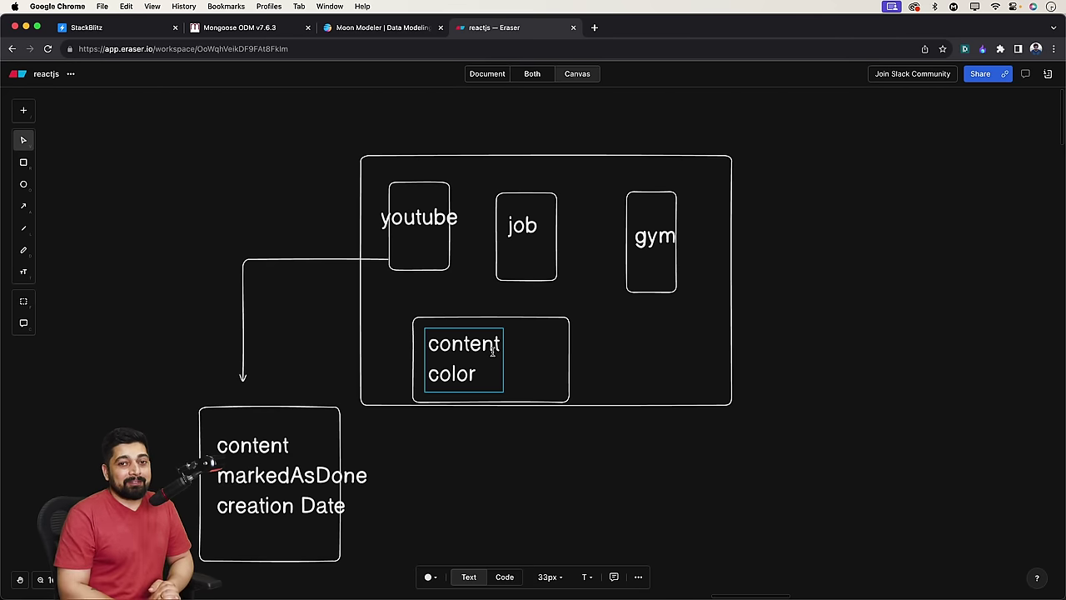
key(Up)
key(Right)
key(Right)
key(Right)
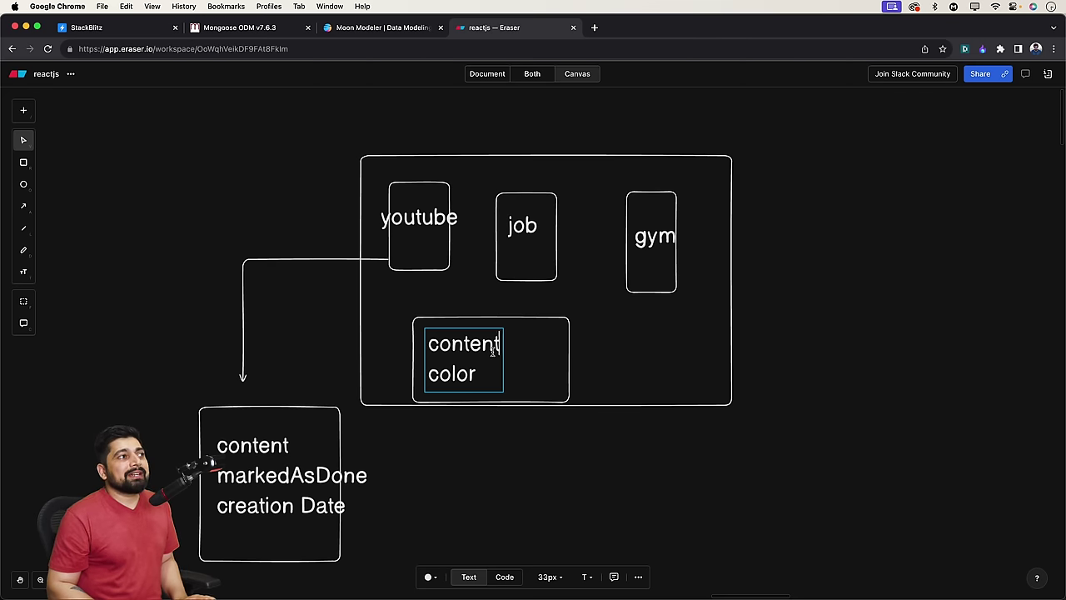
key(BackSpace)
key(BackSpace)
key(BackSpace)
key(BackSpace)
key(BackSpace)
key(BackSpace)
key(BackSpace)
text(title)
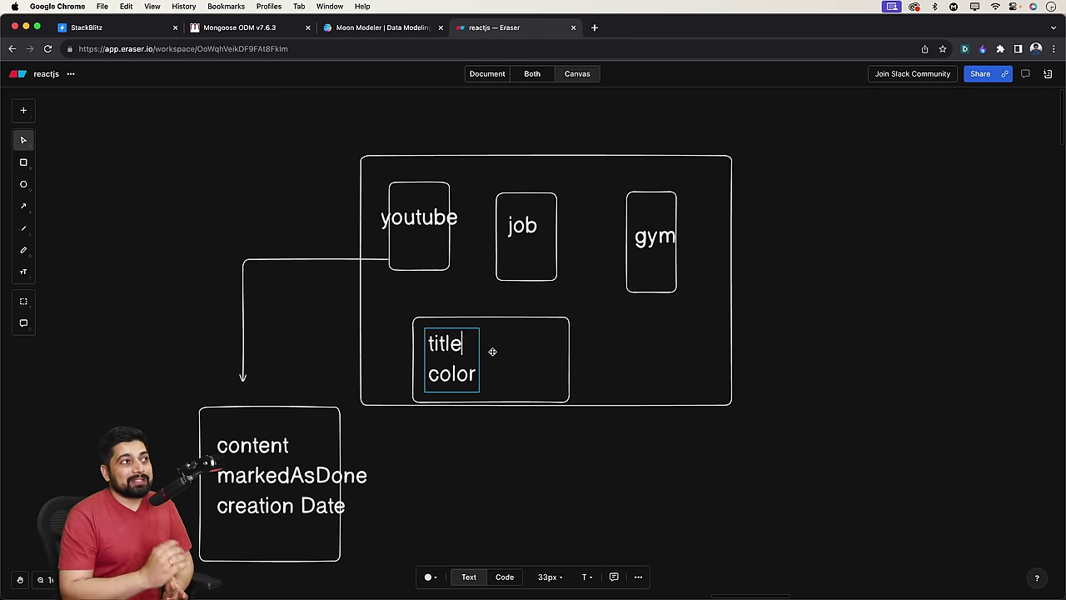
- Add a third line 'createdBy: [user]' below 'title' and 'color' in the category box
click(605, 409)
scroll(606, 413, up, 3)
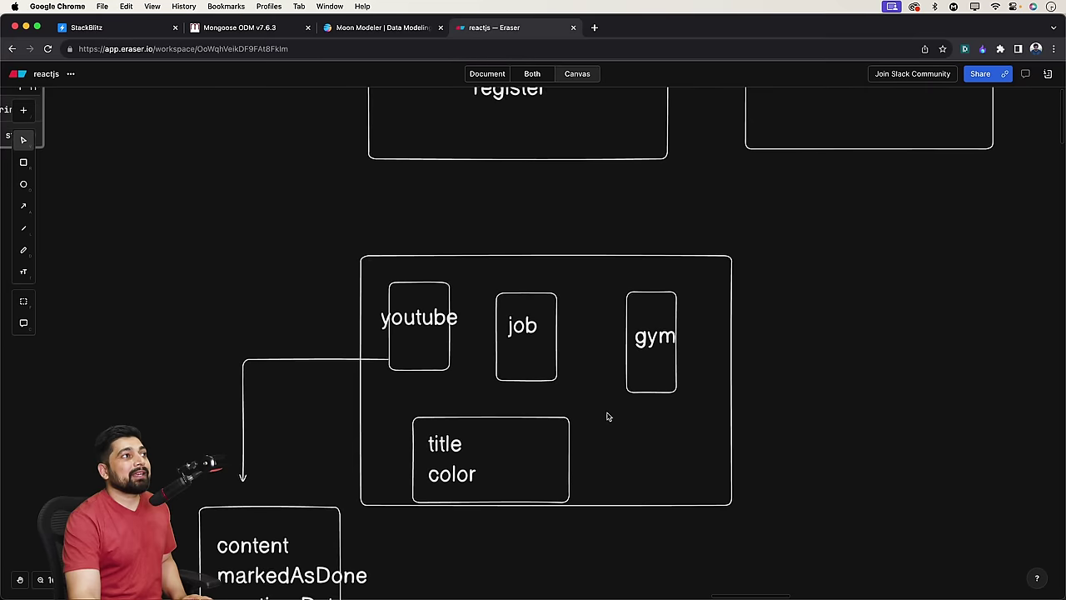
scroll(525, 242, down, 2)
double_click(460, 405)
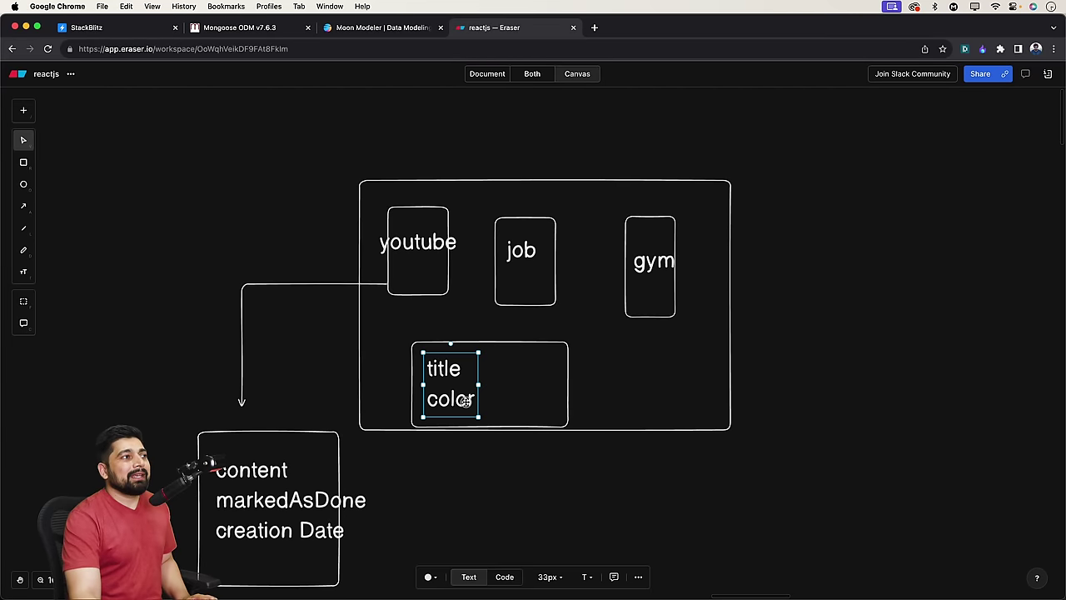
key(Right)
key(Return)
text(created)
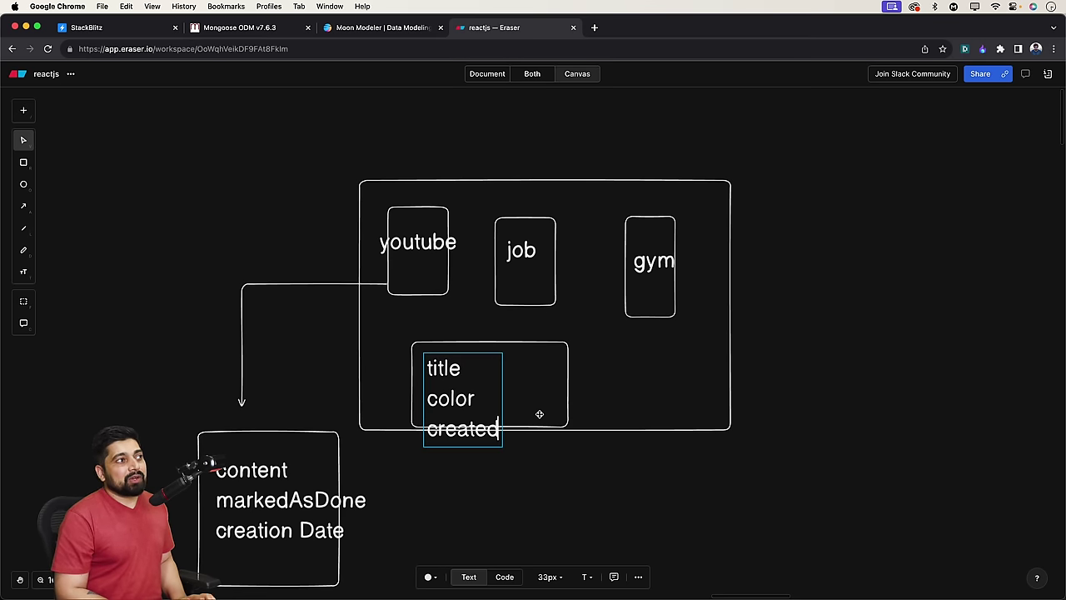
text(By: [])
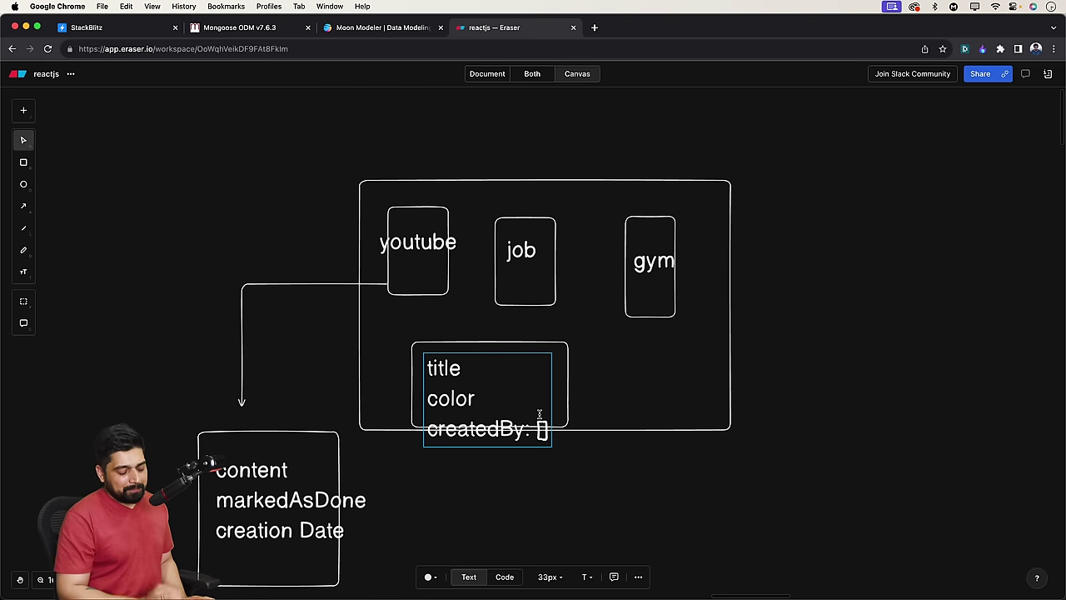
text(user)
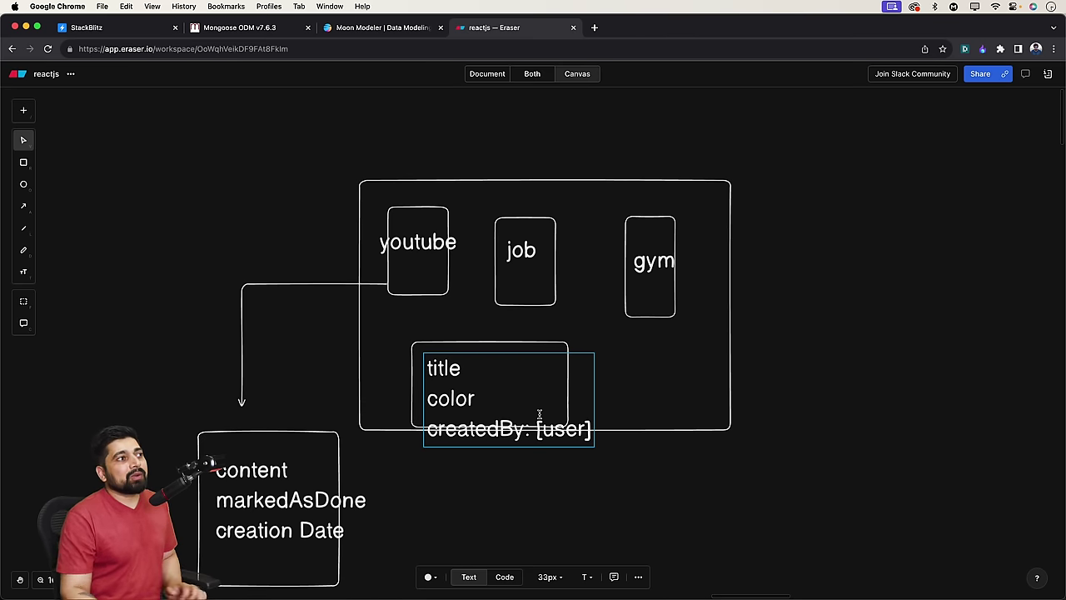
click(604, 488)
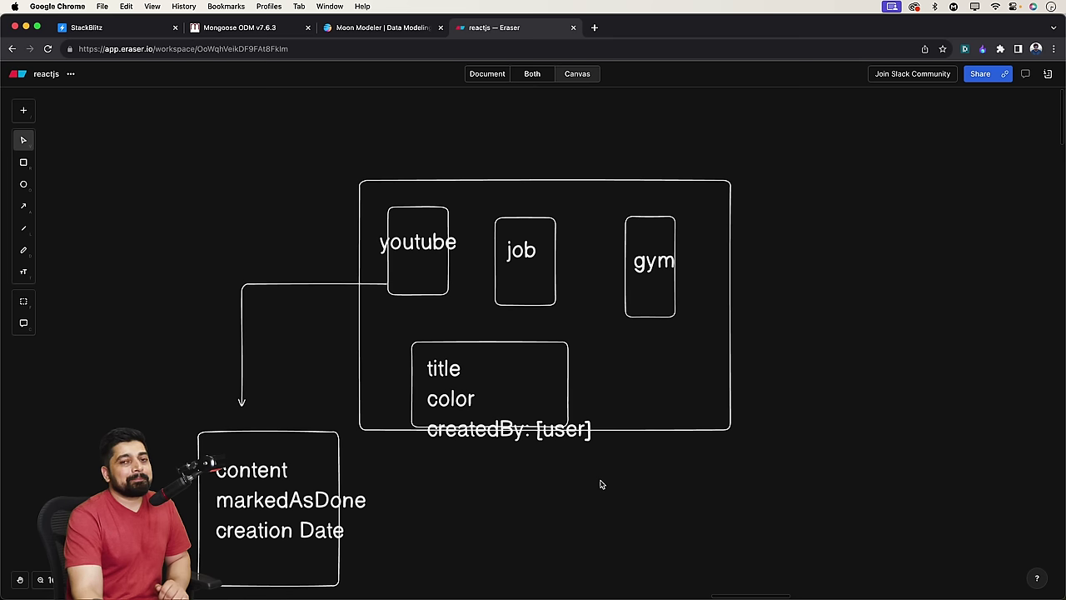